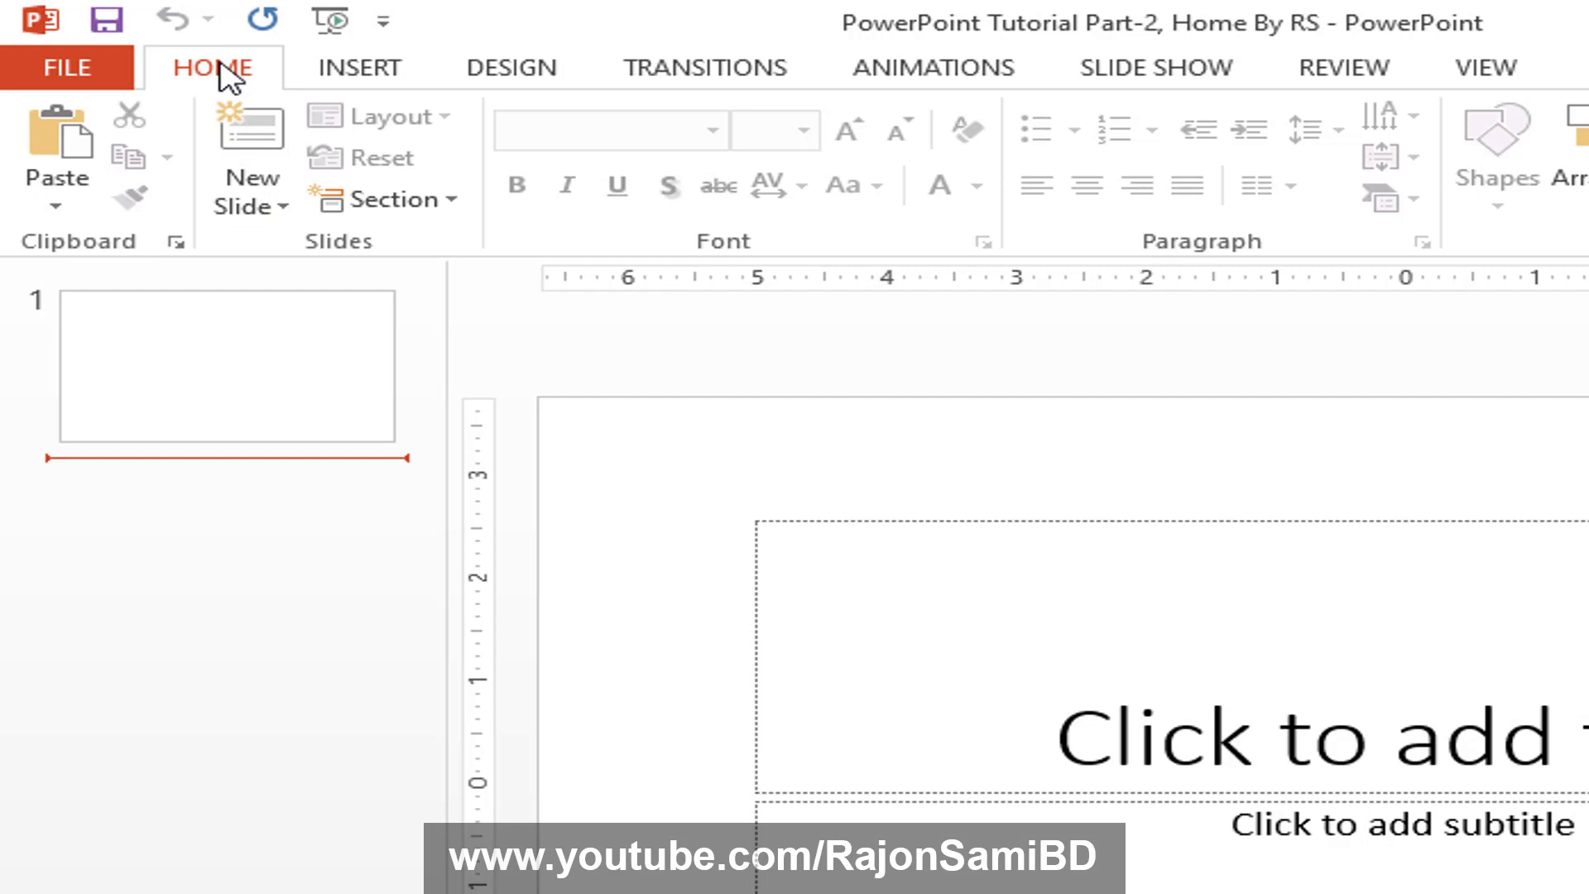
# - Type the title 'PowerPoint Tutorial' and set it in Adobe Garamond Pro Bold
pyautogui.click(92, 73)
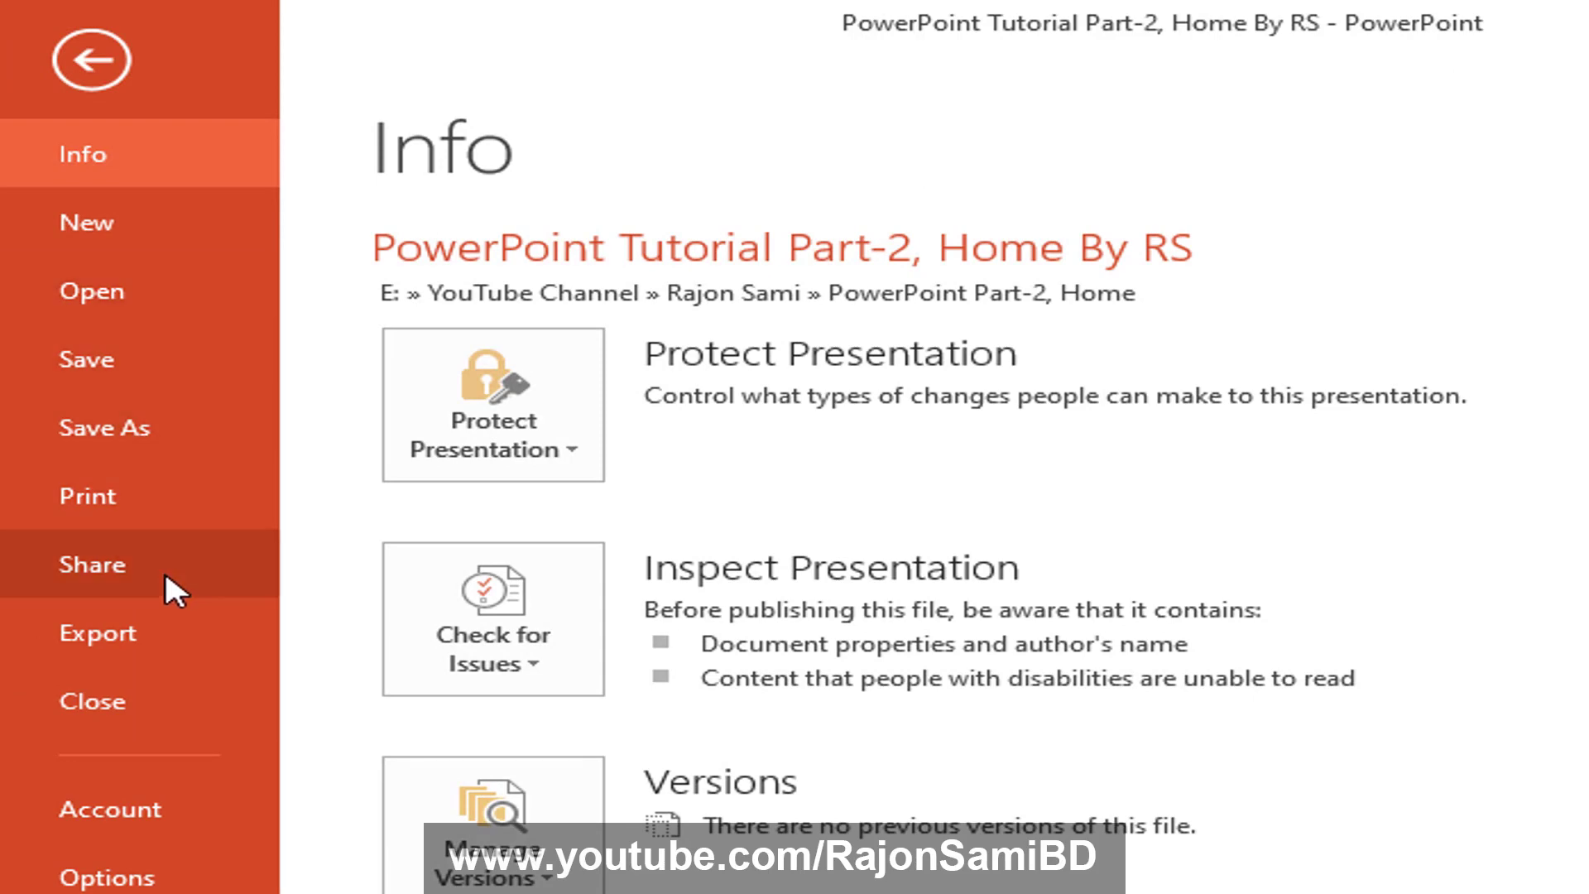
pyautogui.click(111, 61)
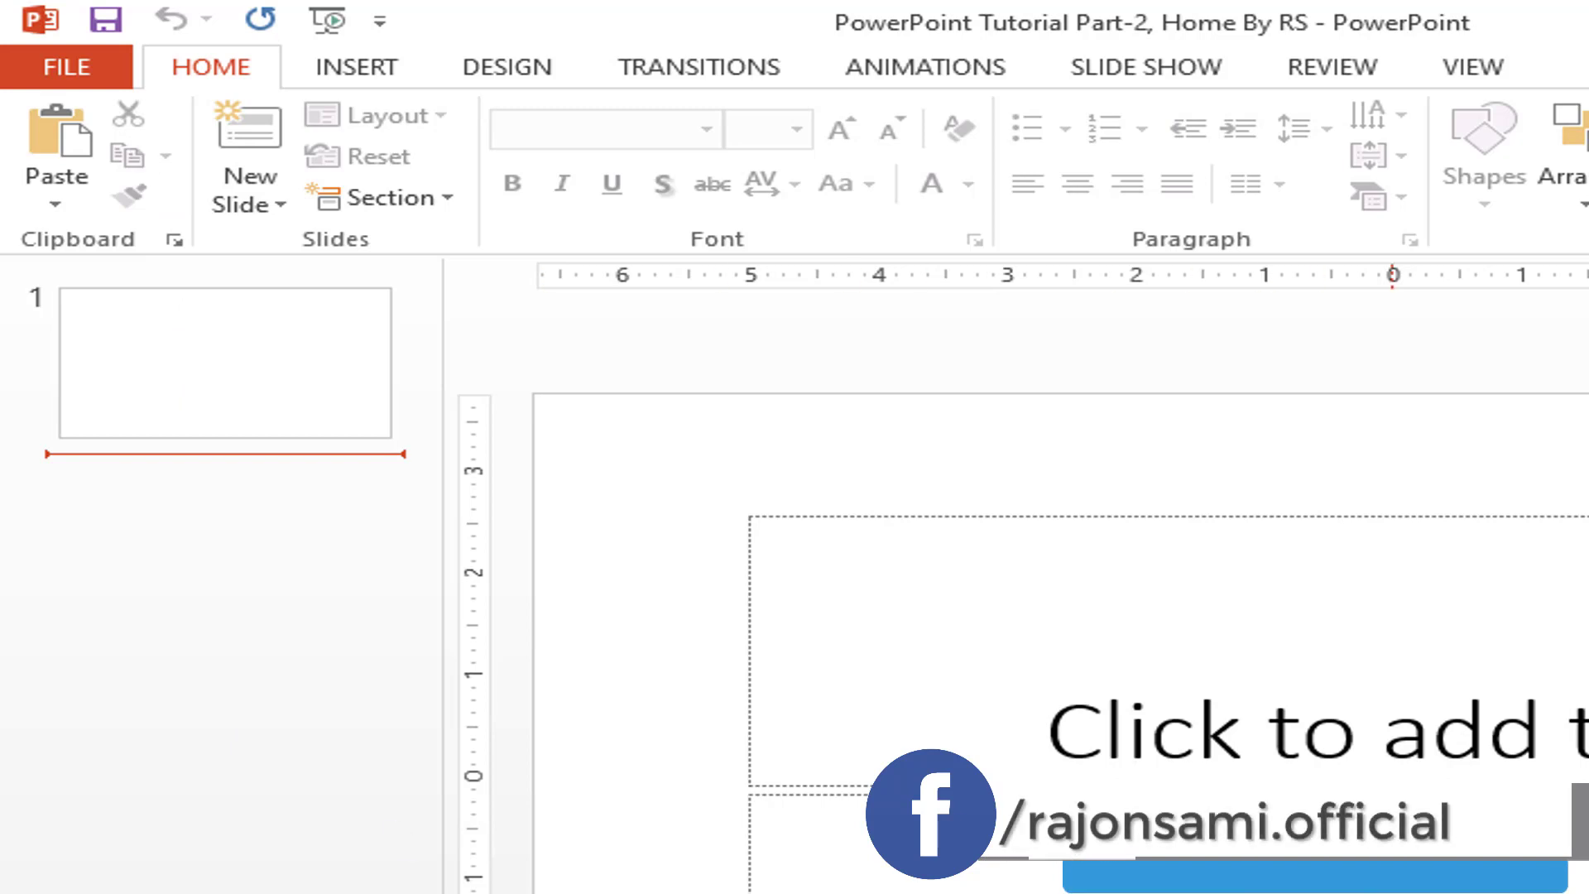
pyautogui.click(1427, 774)
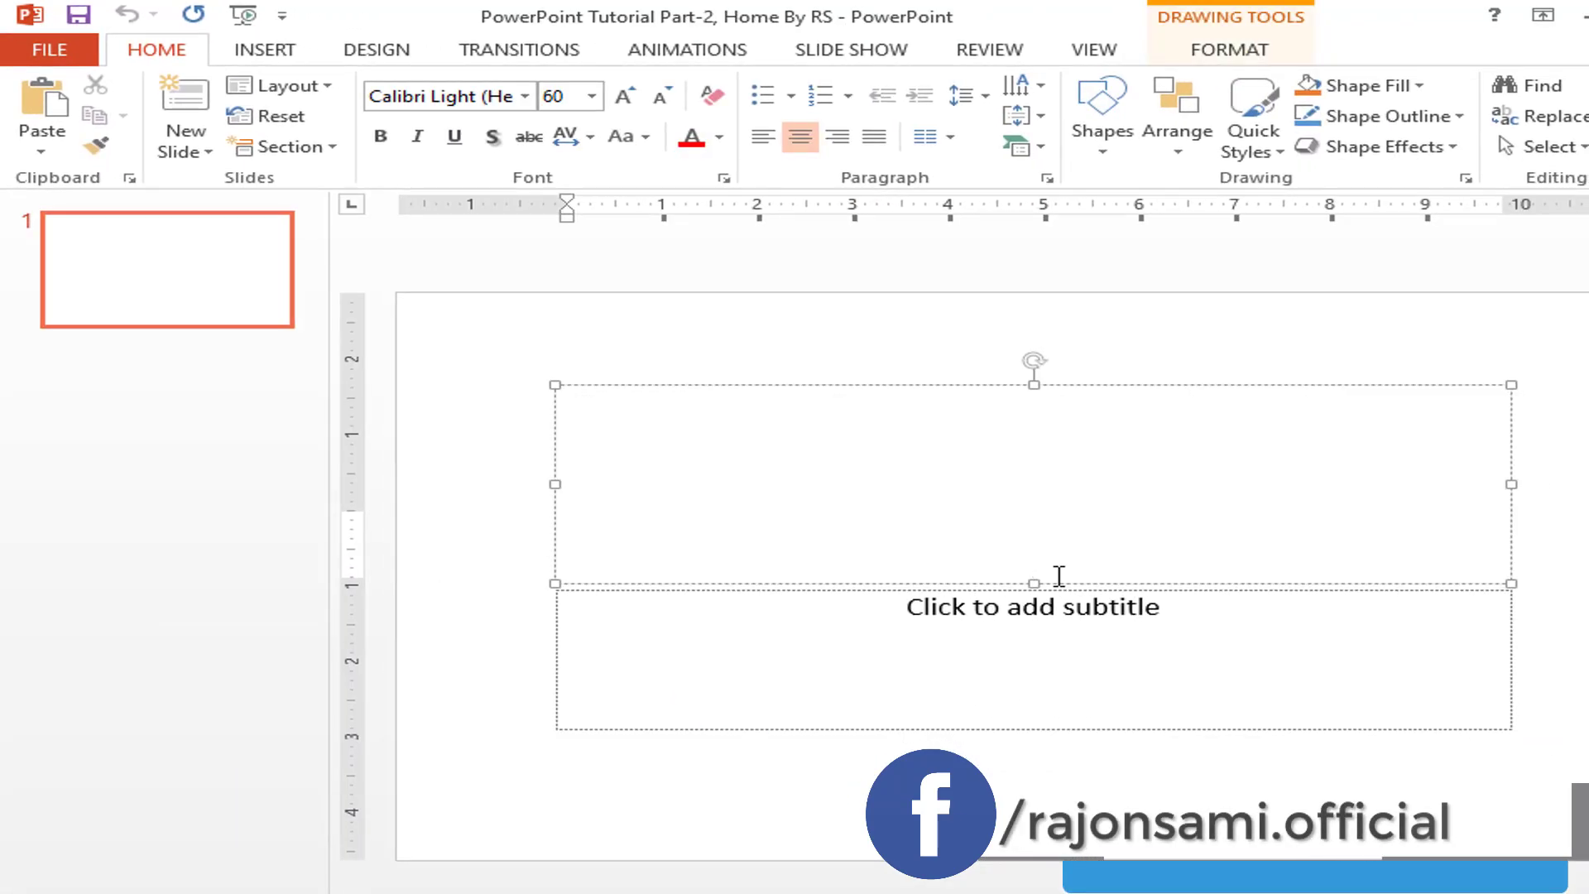
pyautogui.write('PowerPoi')
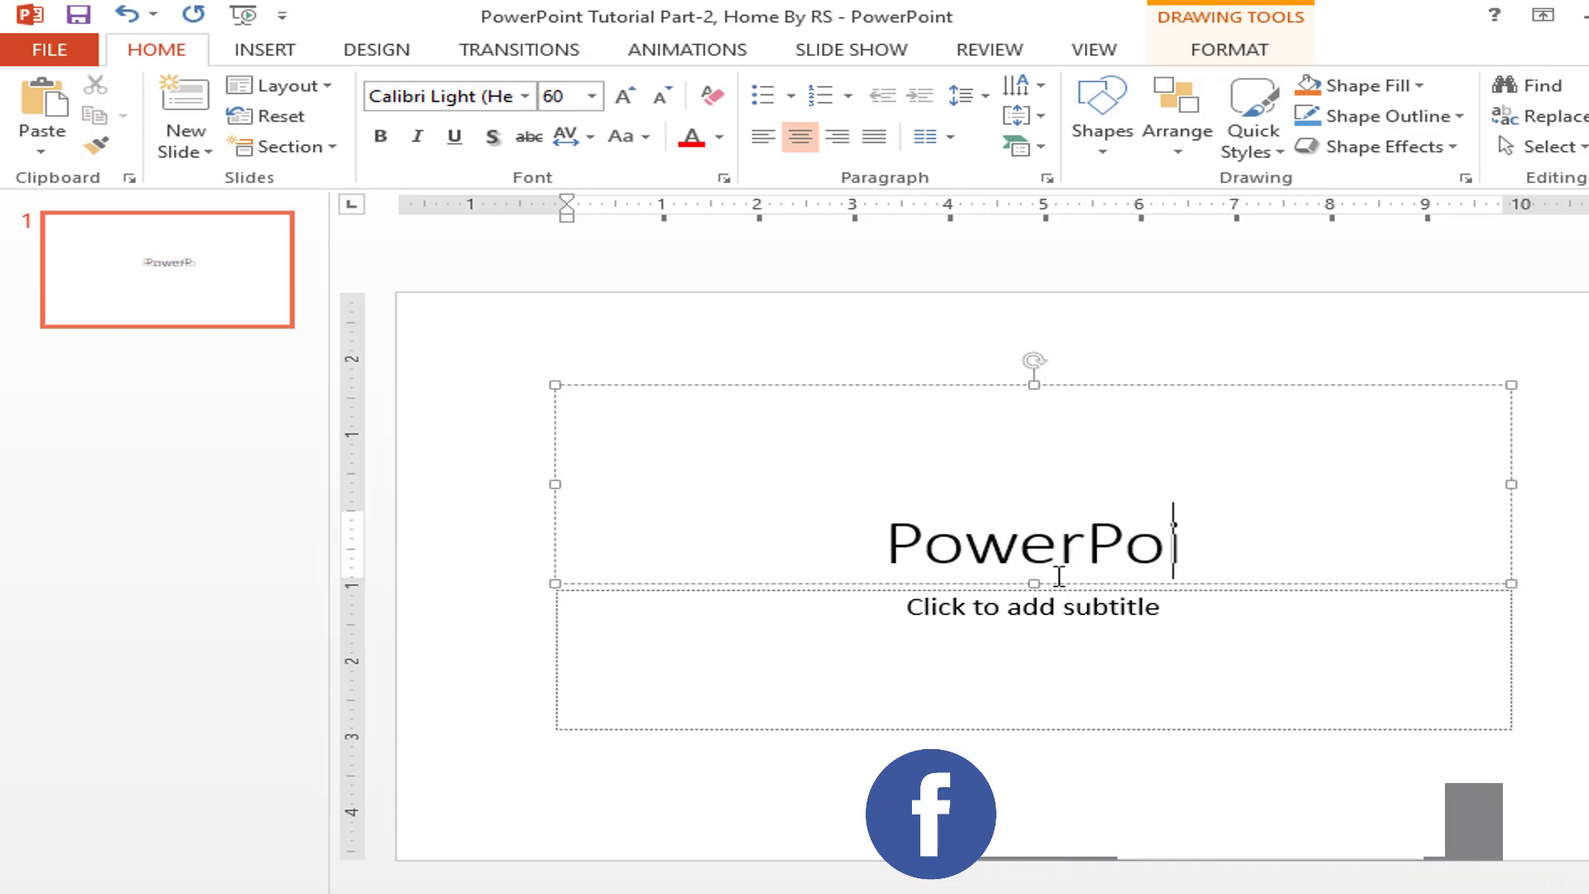
pyautogui.write('nt Tutorial B')
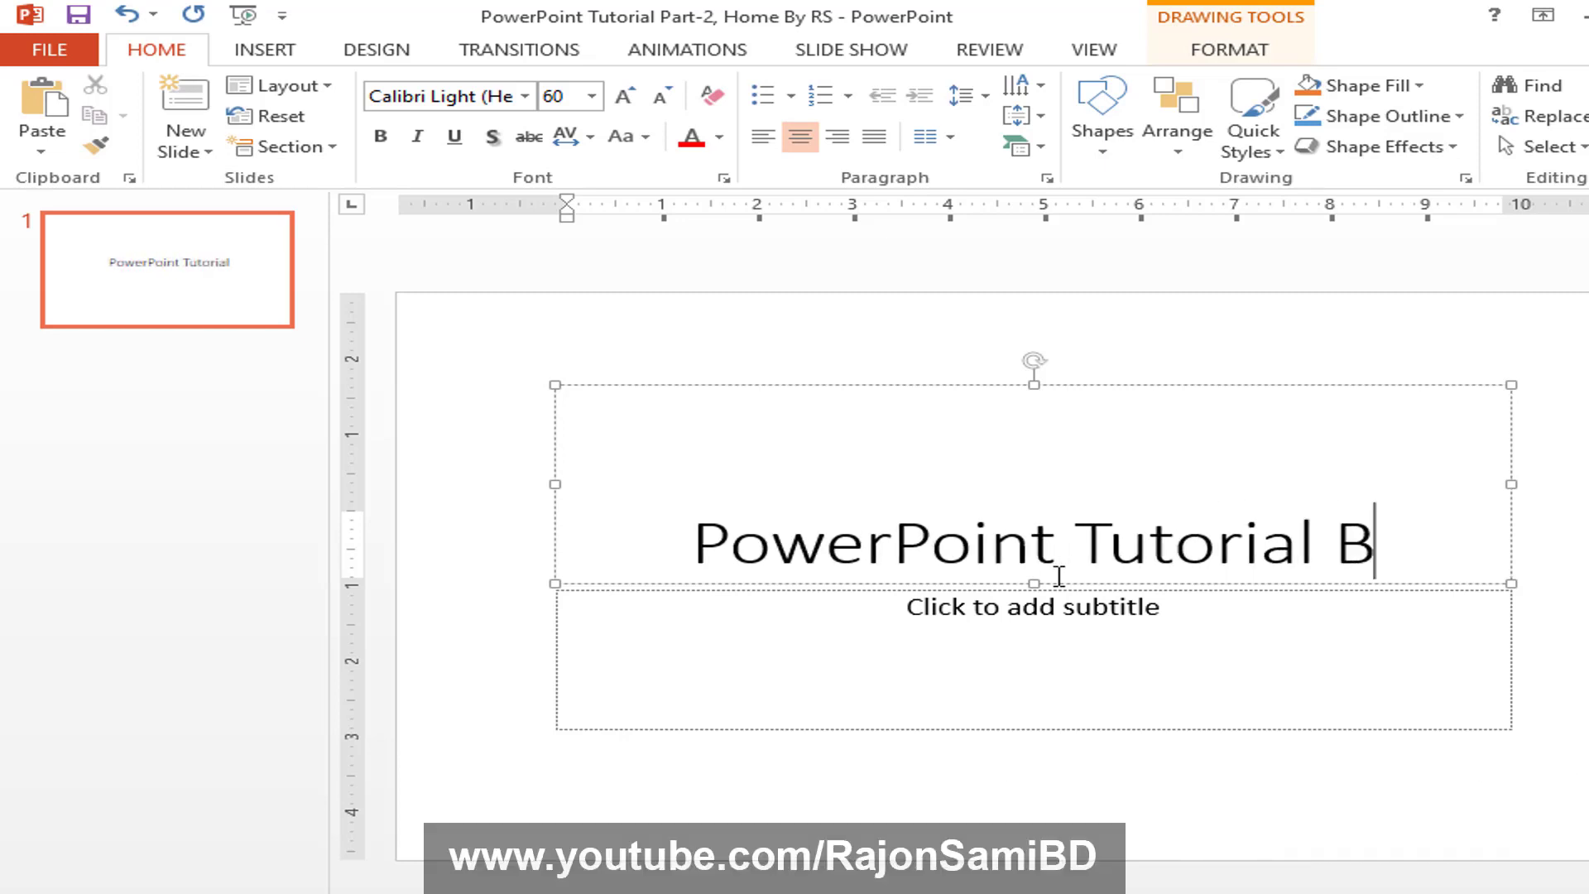
pyautogui.write('y RS')
pyautogui.hotkey('ctrl', 'a')
pyautogui.click(525, 96)
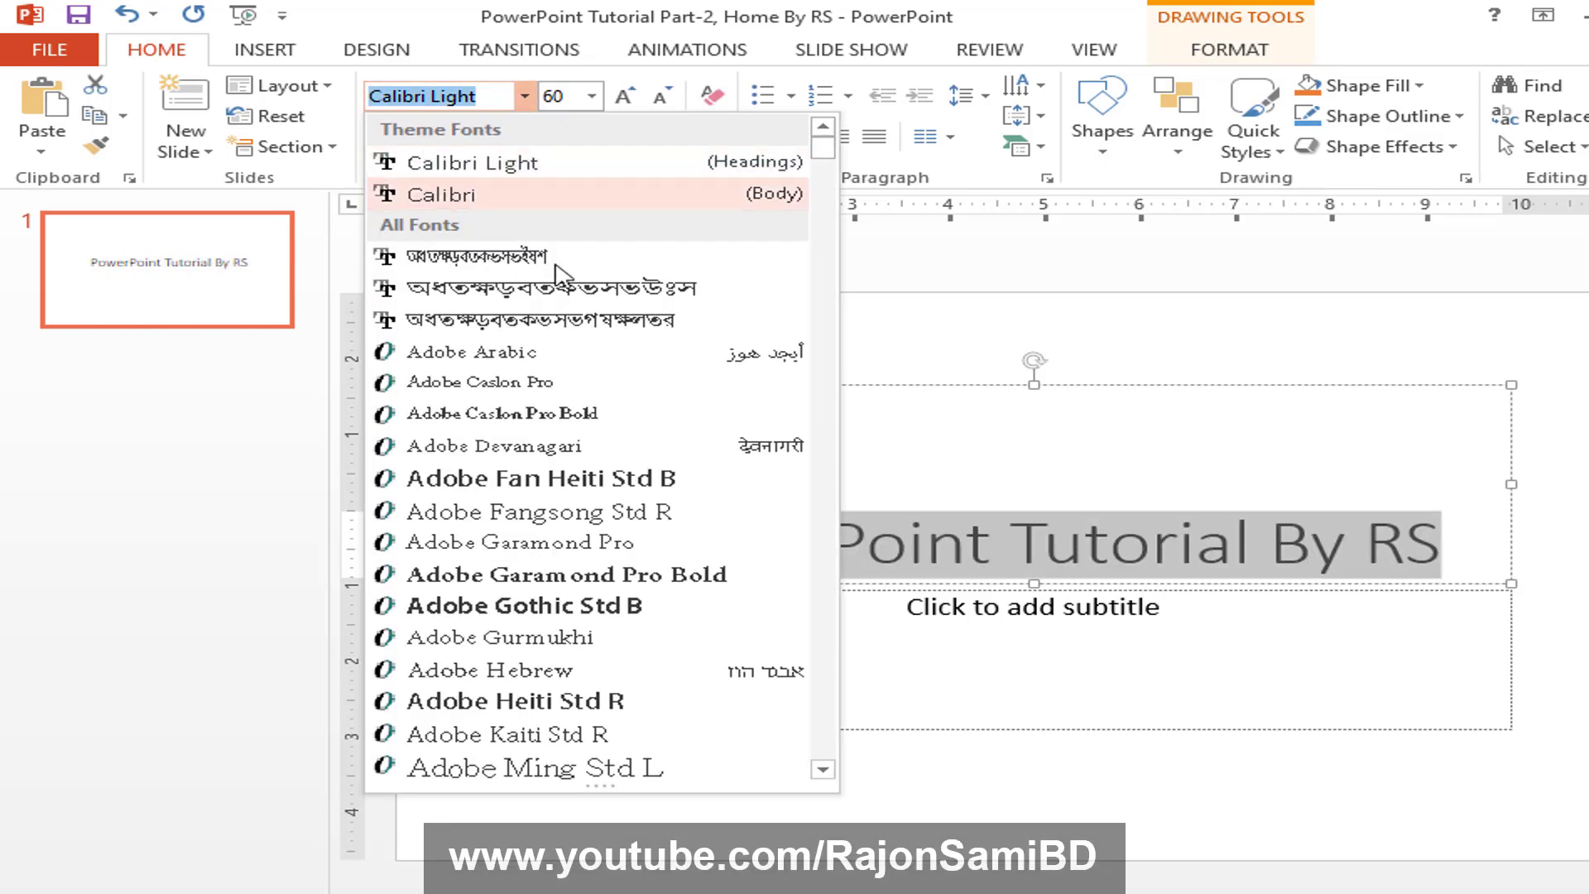
pyautogui.click(613, 577)
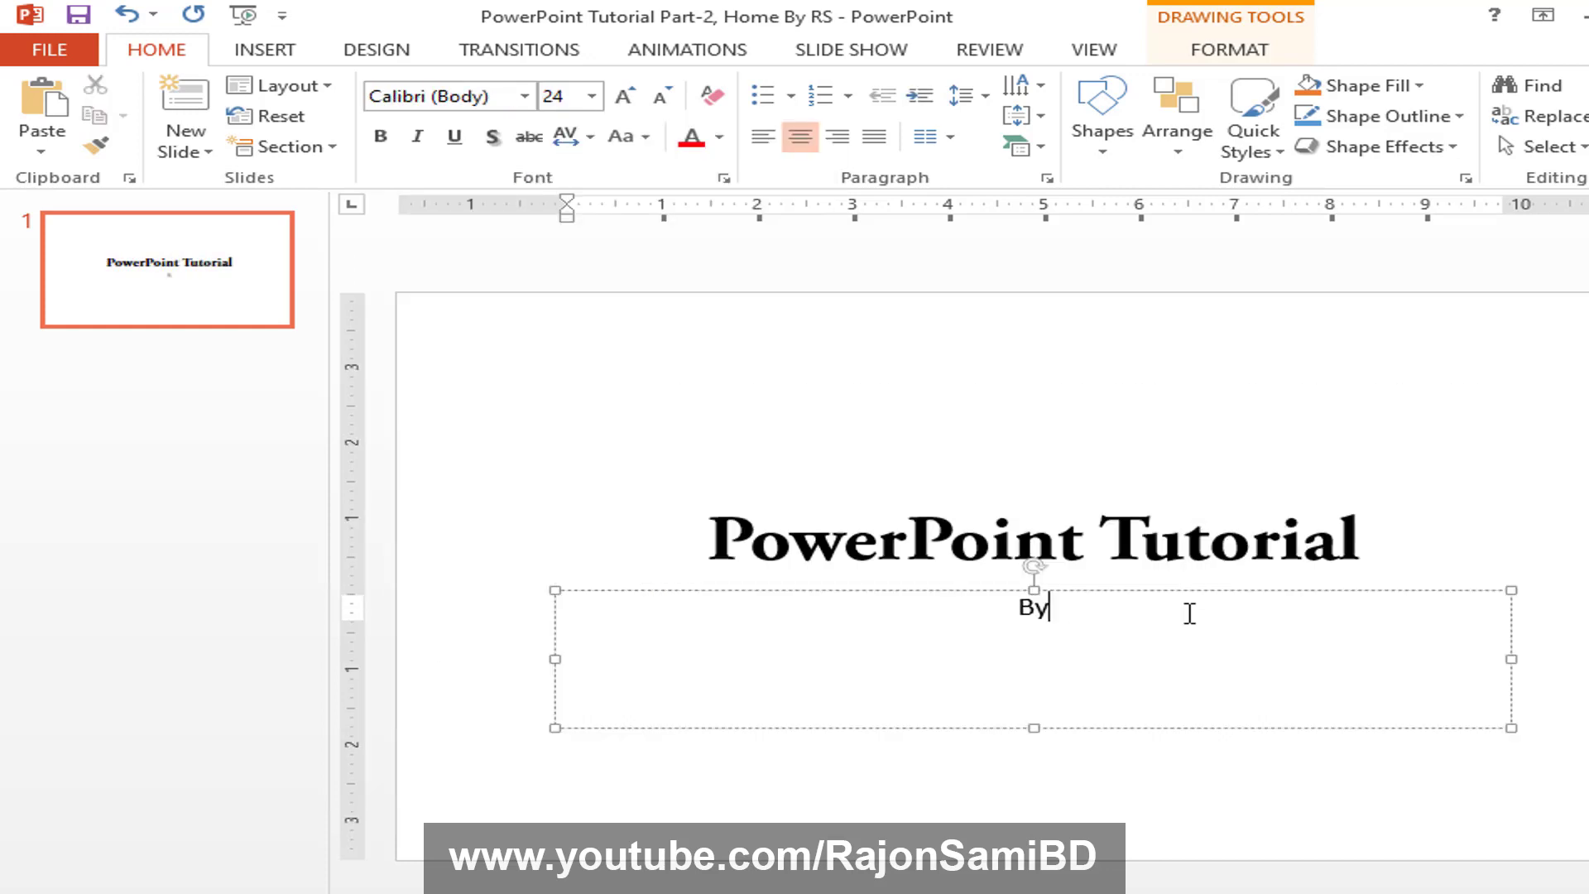
# - Type the author's name as the subtitle byline in Adobe Garamond Pro Bold
pyautogui.write('Rajon Sami')
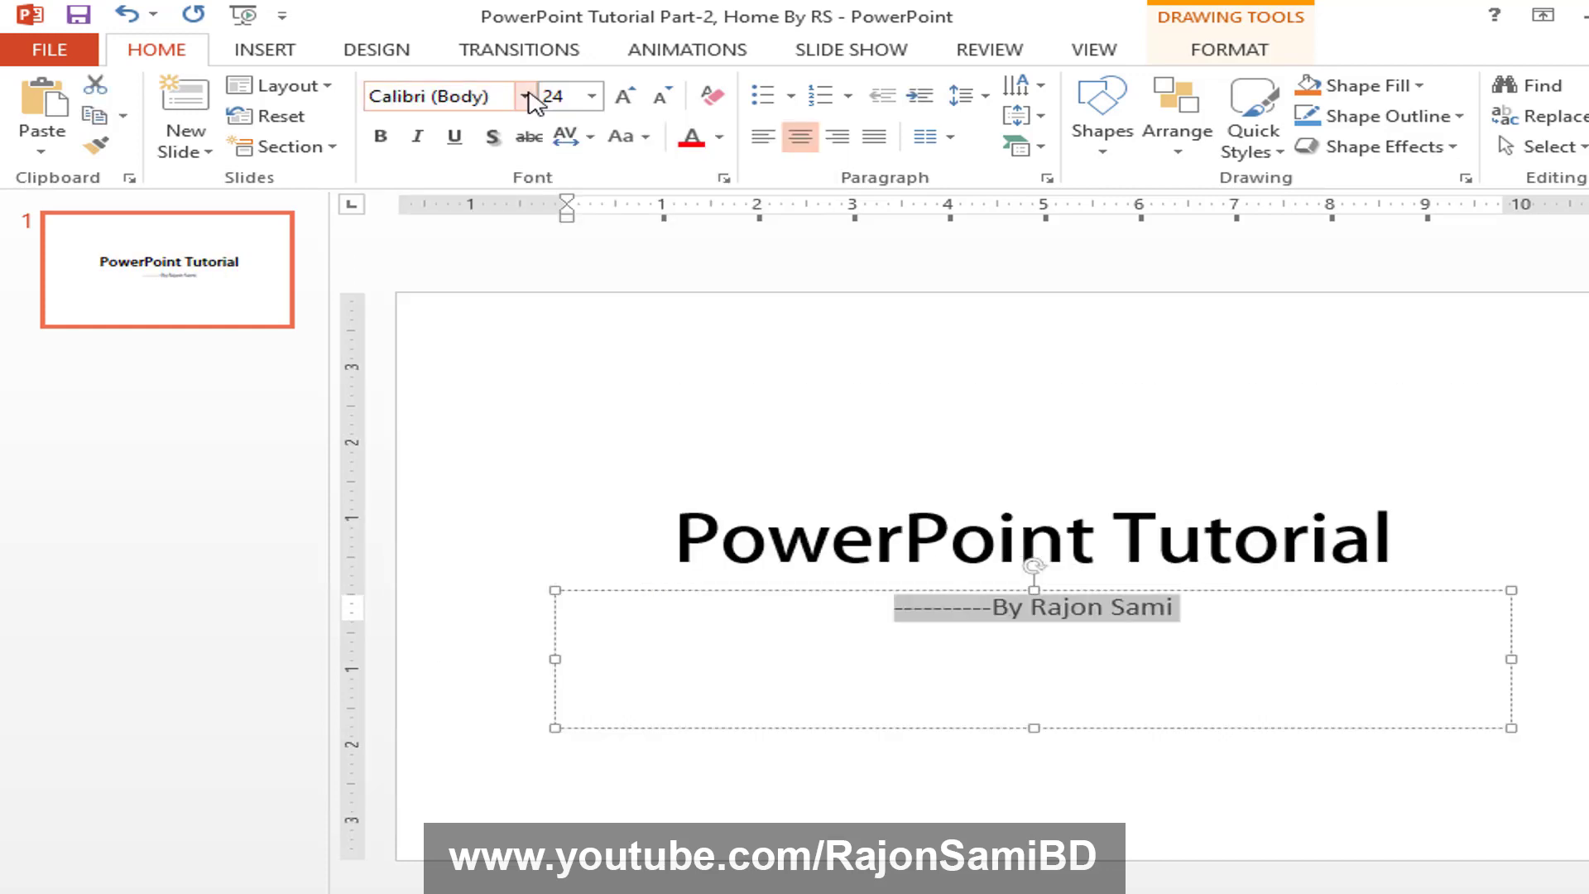
pyautogui.click(525, 96)
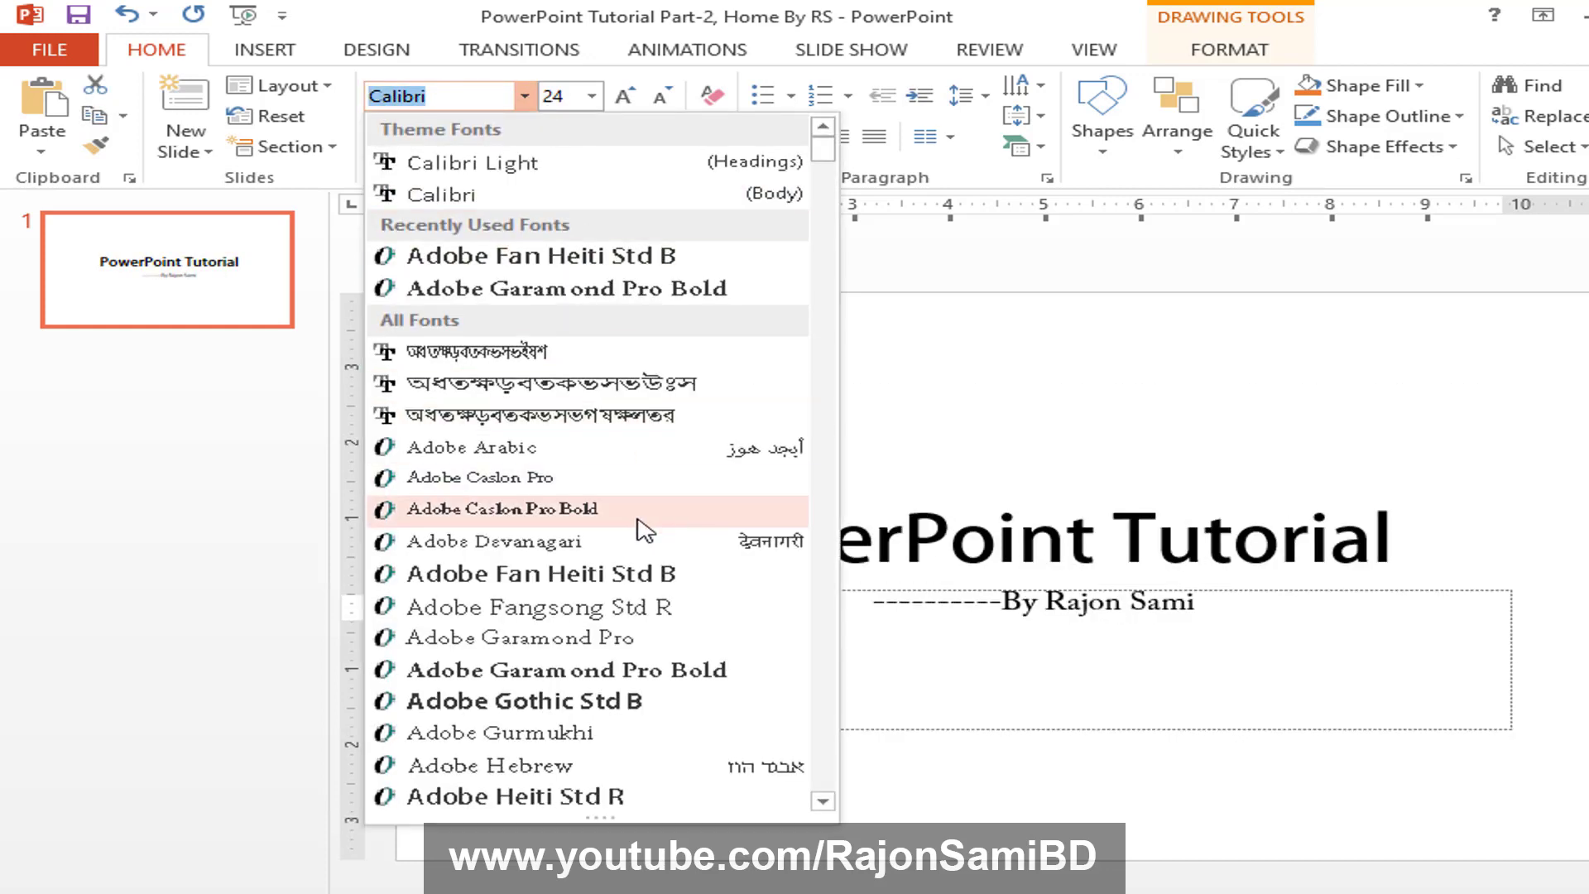
pyautogui.click(672, 669)
# - Colour the title text blue, leaving the subtitle black
pyautogui.moveTo(671, 529); pyautogui.dragTo(1439, 579)
pyautogui.click(719, 138)
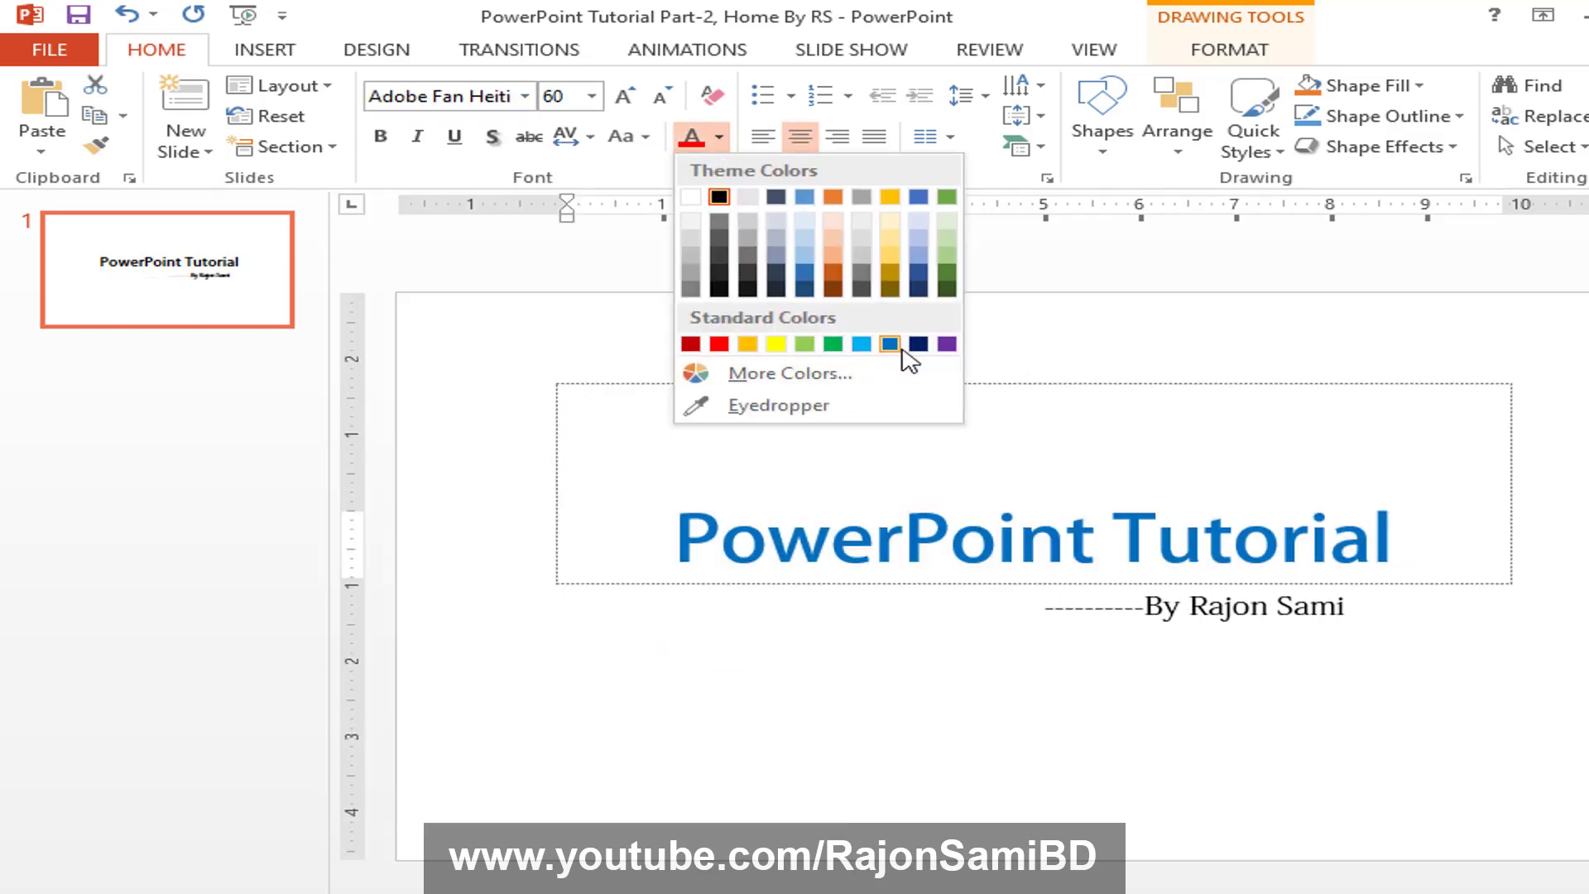
pyautogui.click(888, 343)
pyautogui.tripleClick(1229, 624)
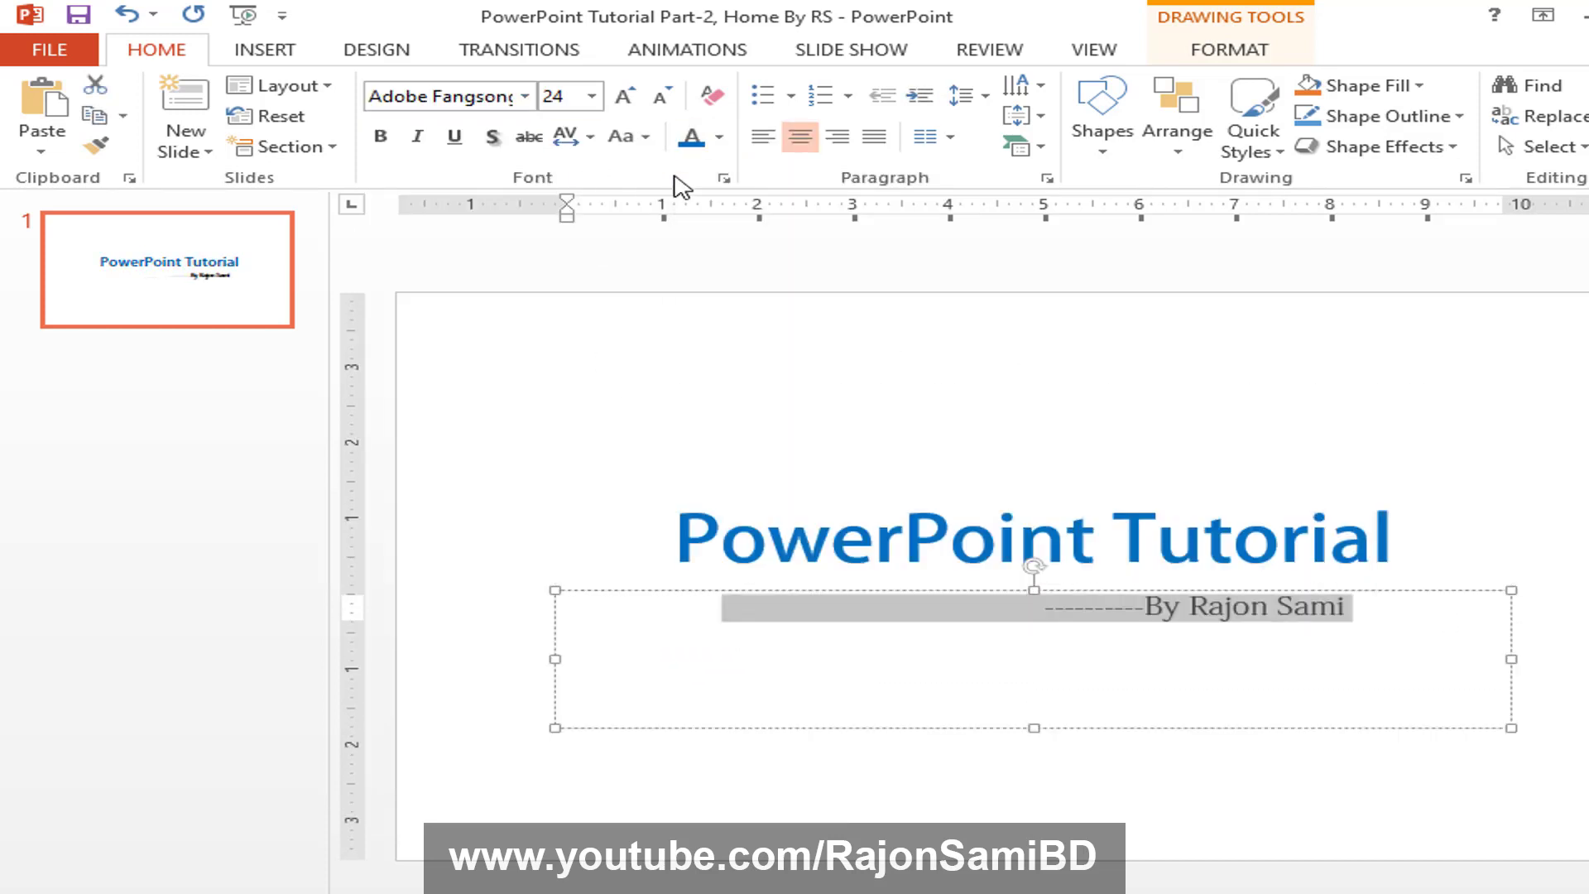
pyautogui.click(719, 137)
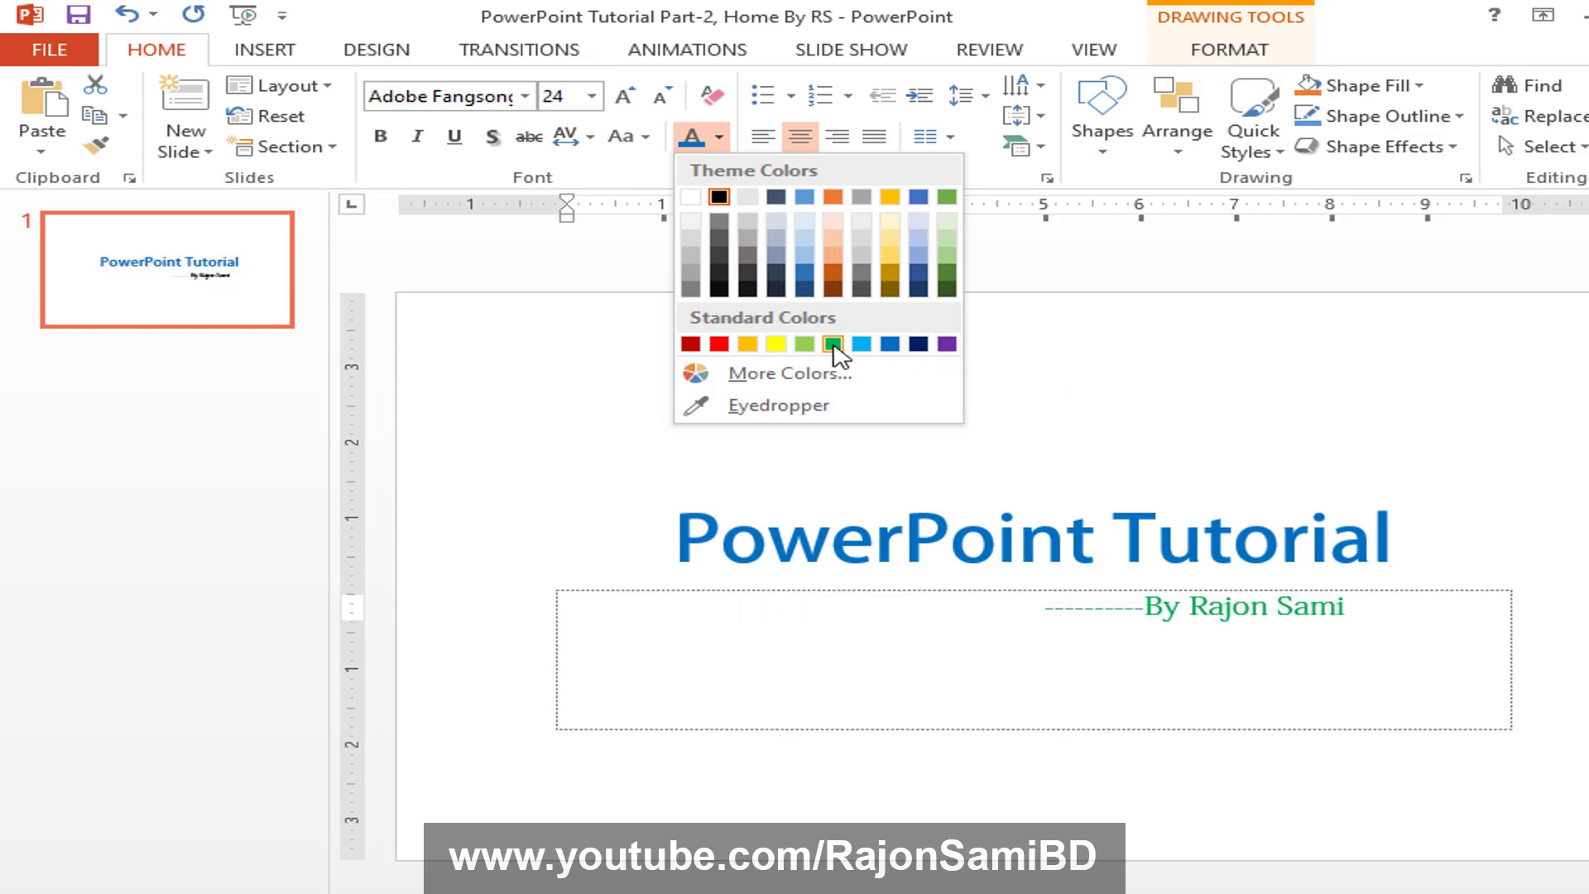
pyautogui.click(155, 422)
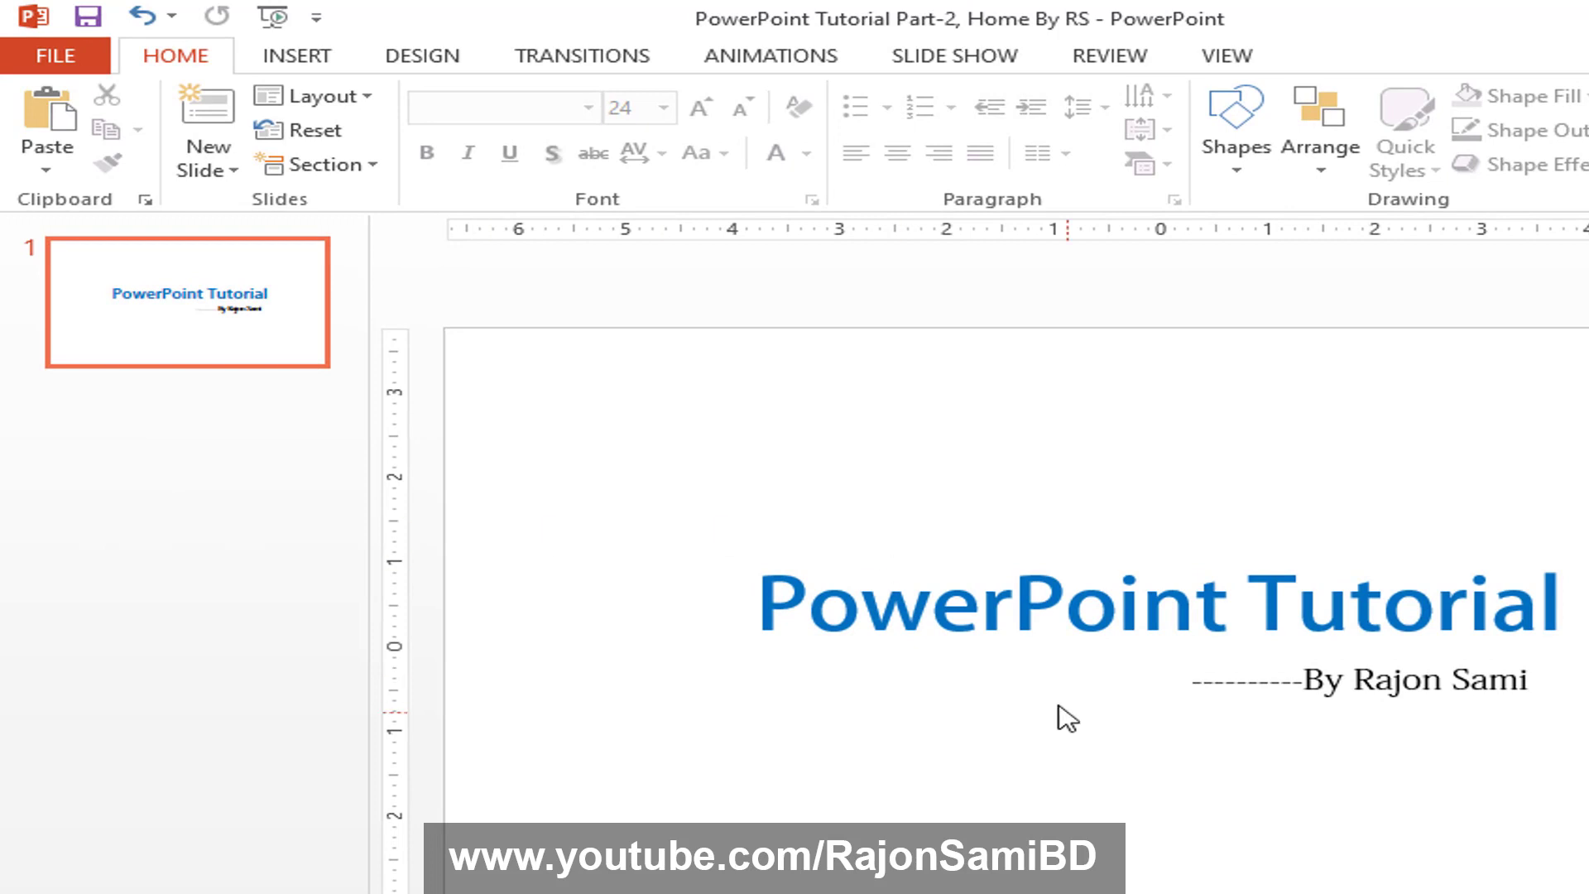
# - Select and cut 'Power' from the title, then undo to restore it
pyautogui.click(774, 584)
pyautogui.moveTo(758, 596); pyautogui.dragTo(1019, 612)
pyautogui.click(1033, 640)
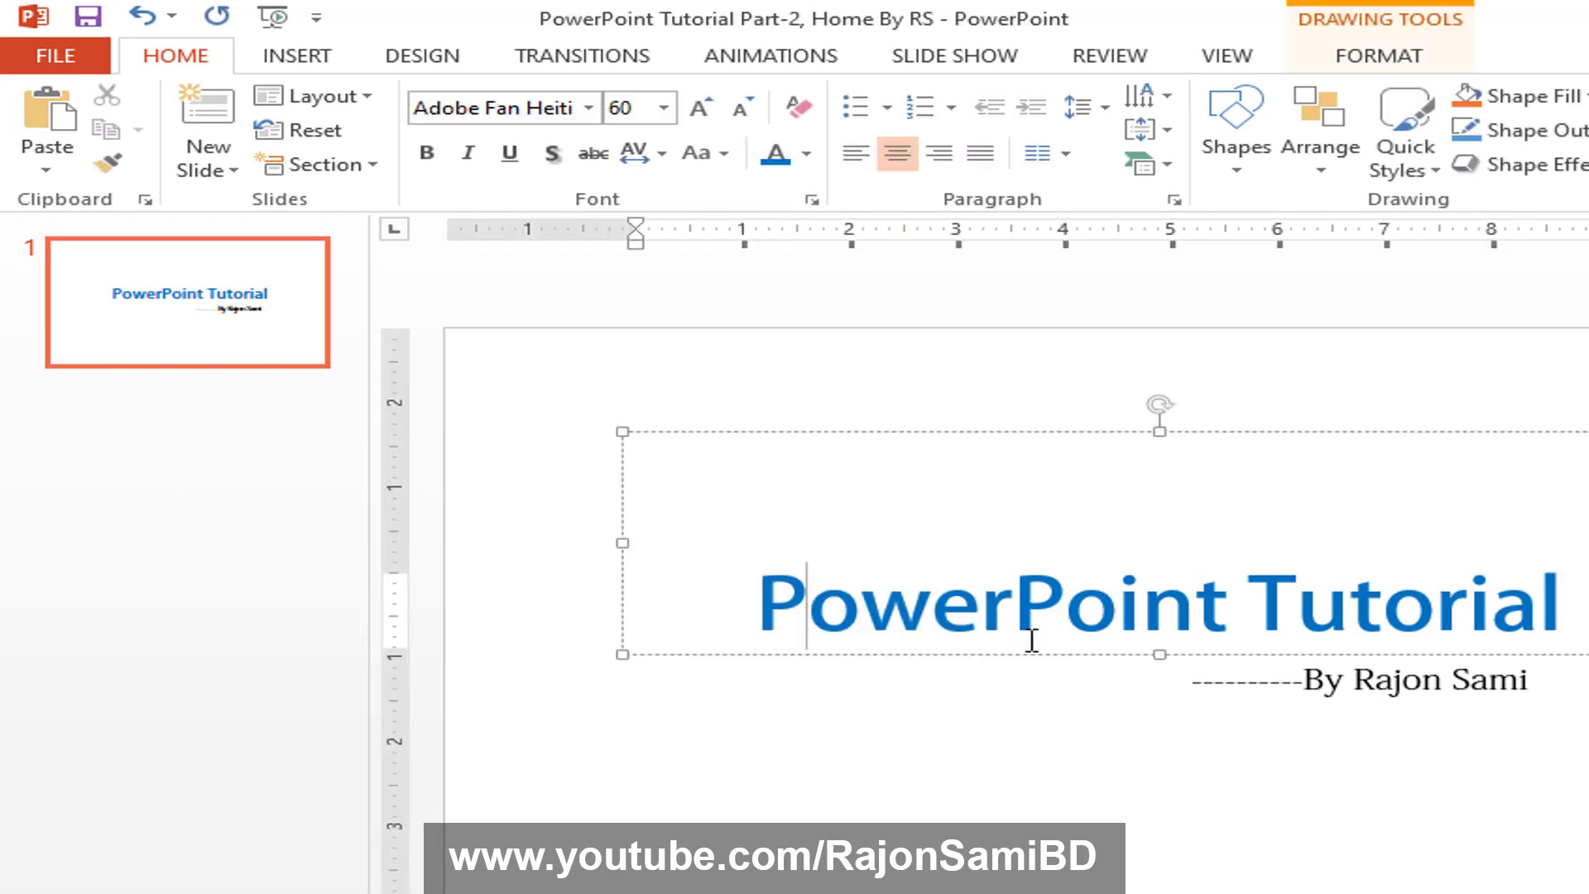
pyautogui.moveTo(756, 579); pyautogui.dragTo(1014, 606)
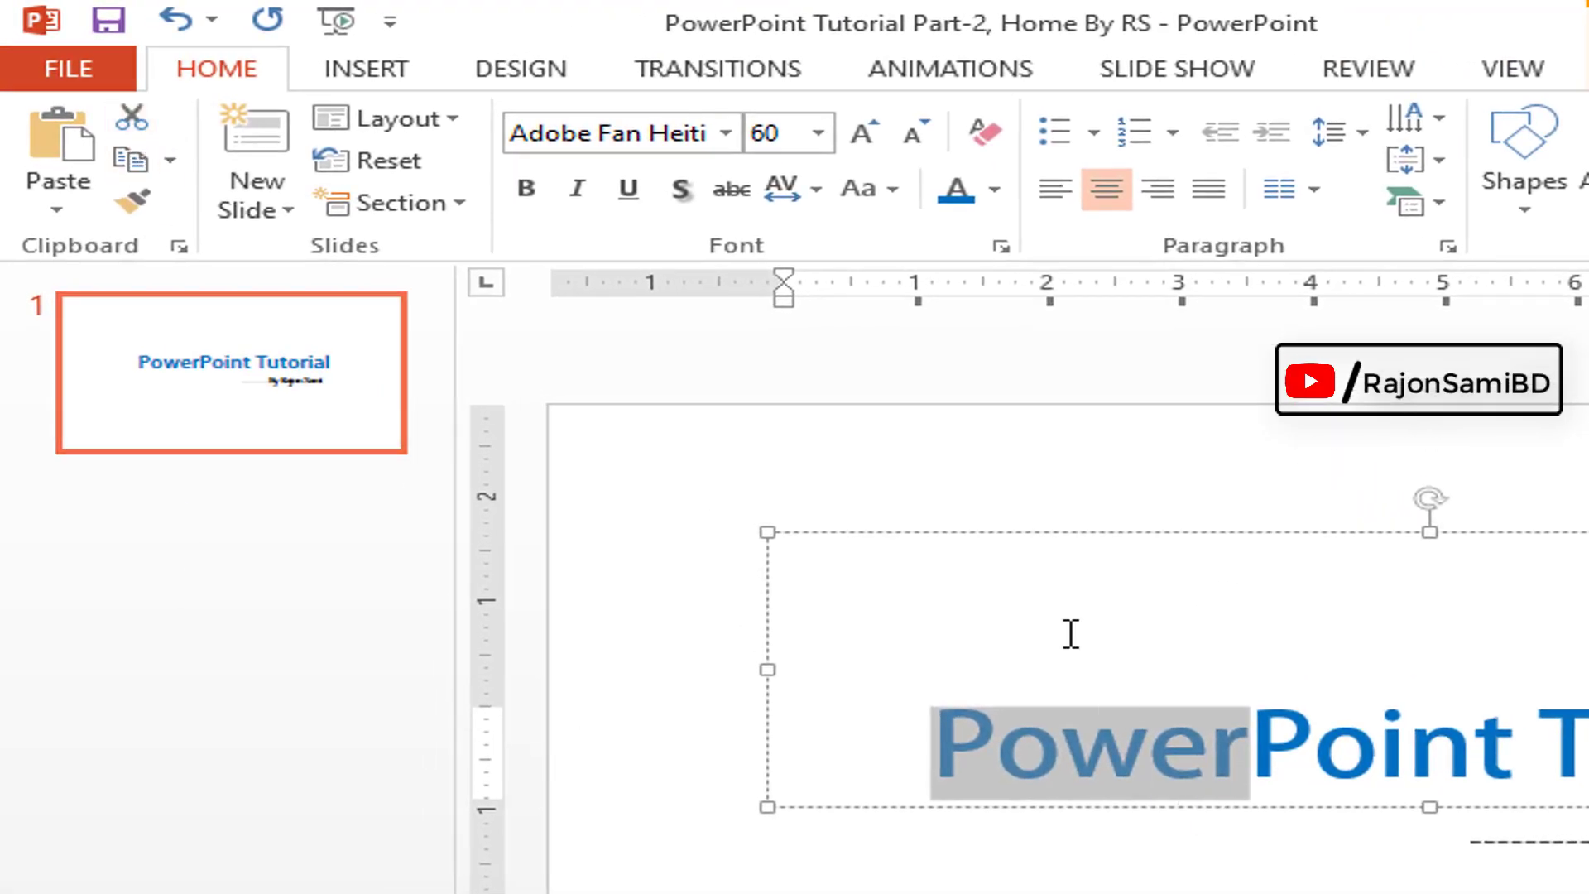
pyautogui.click(1041, 488)
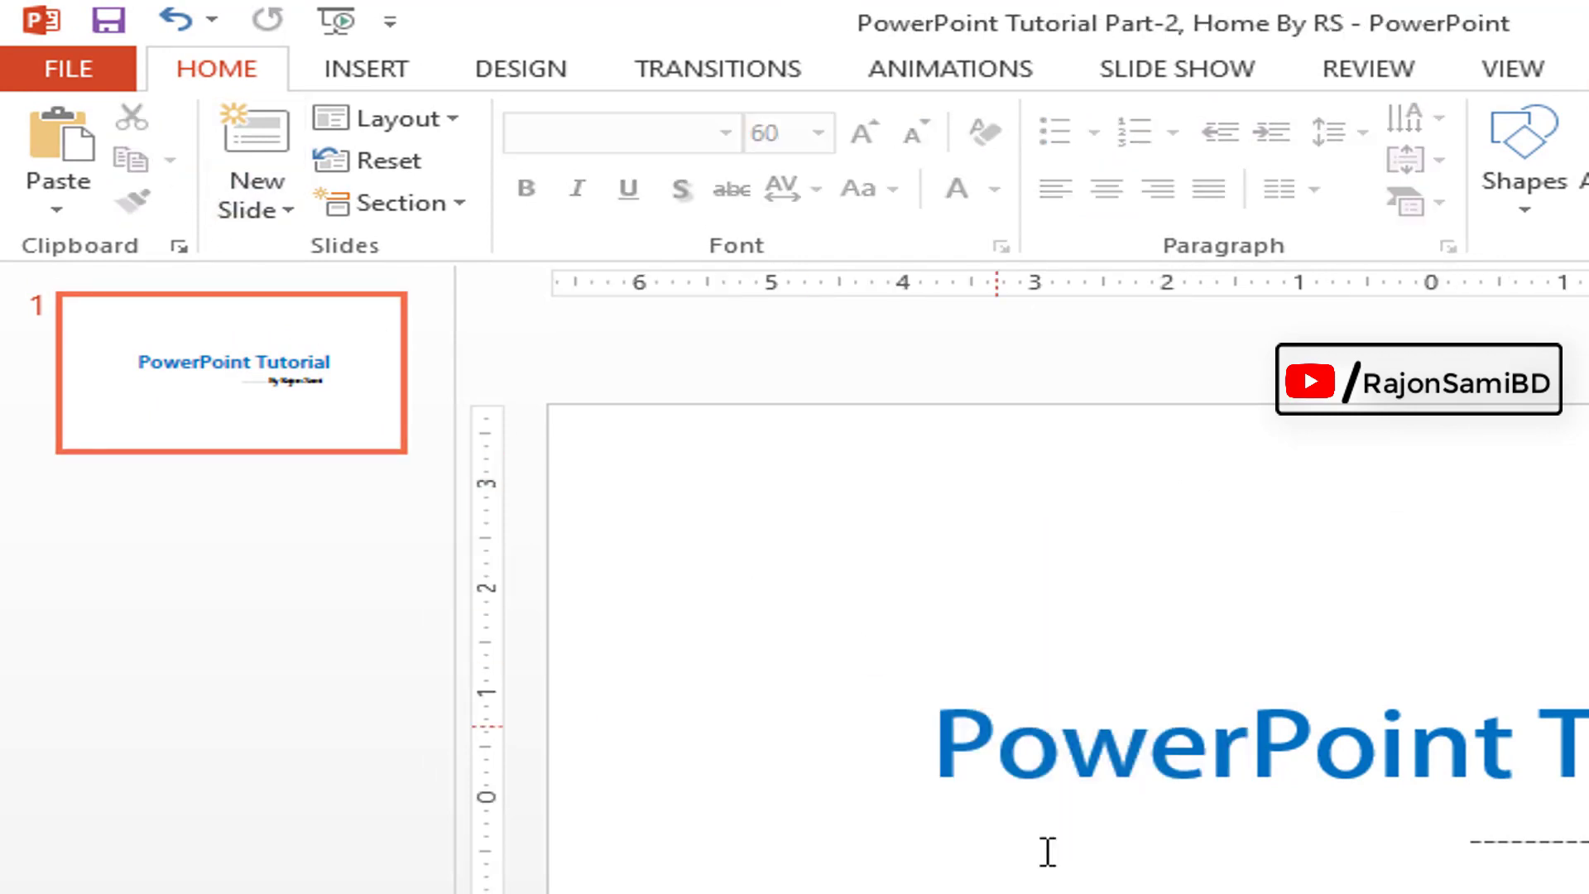
pyautogui.hotkey('ctrl', 'z')
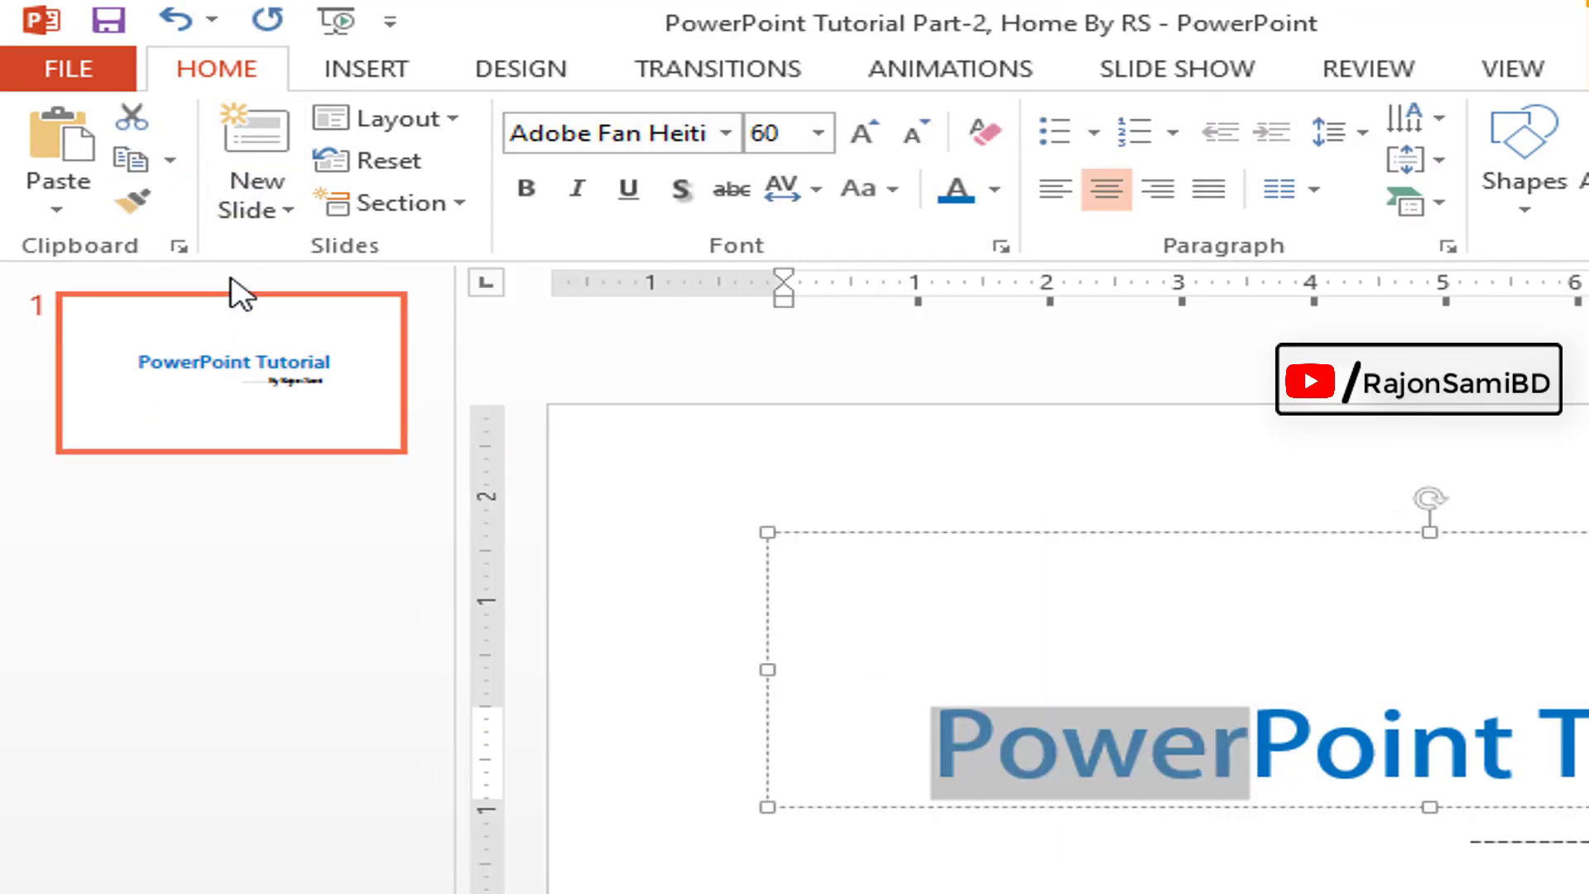
pyautogui.click(133, 120)
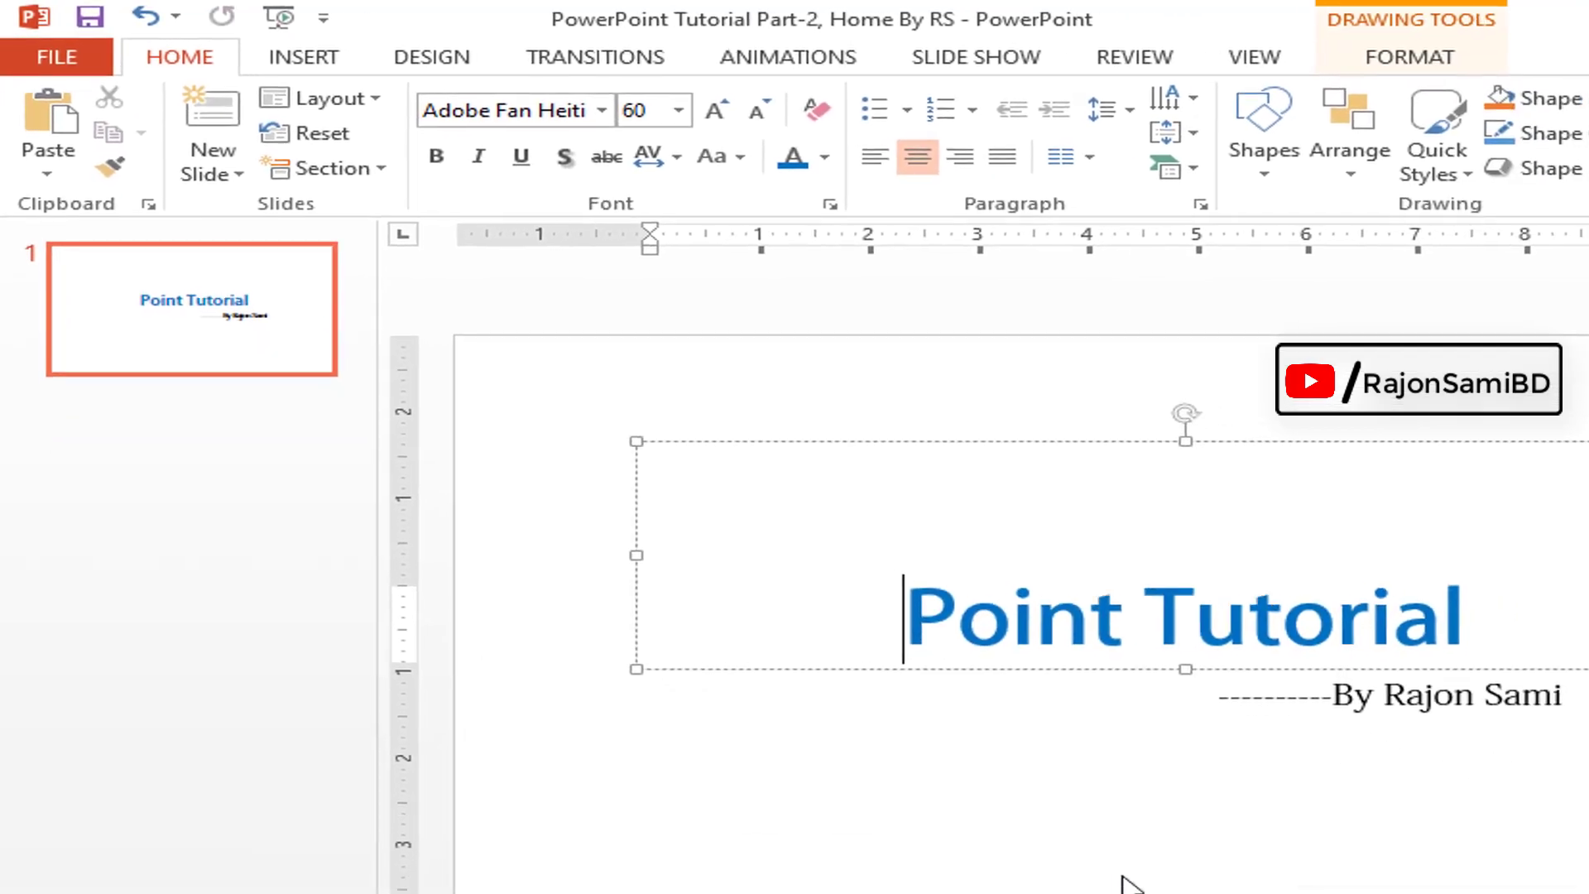
pyautogui.hotkey('ctrl', 'z')
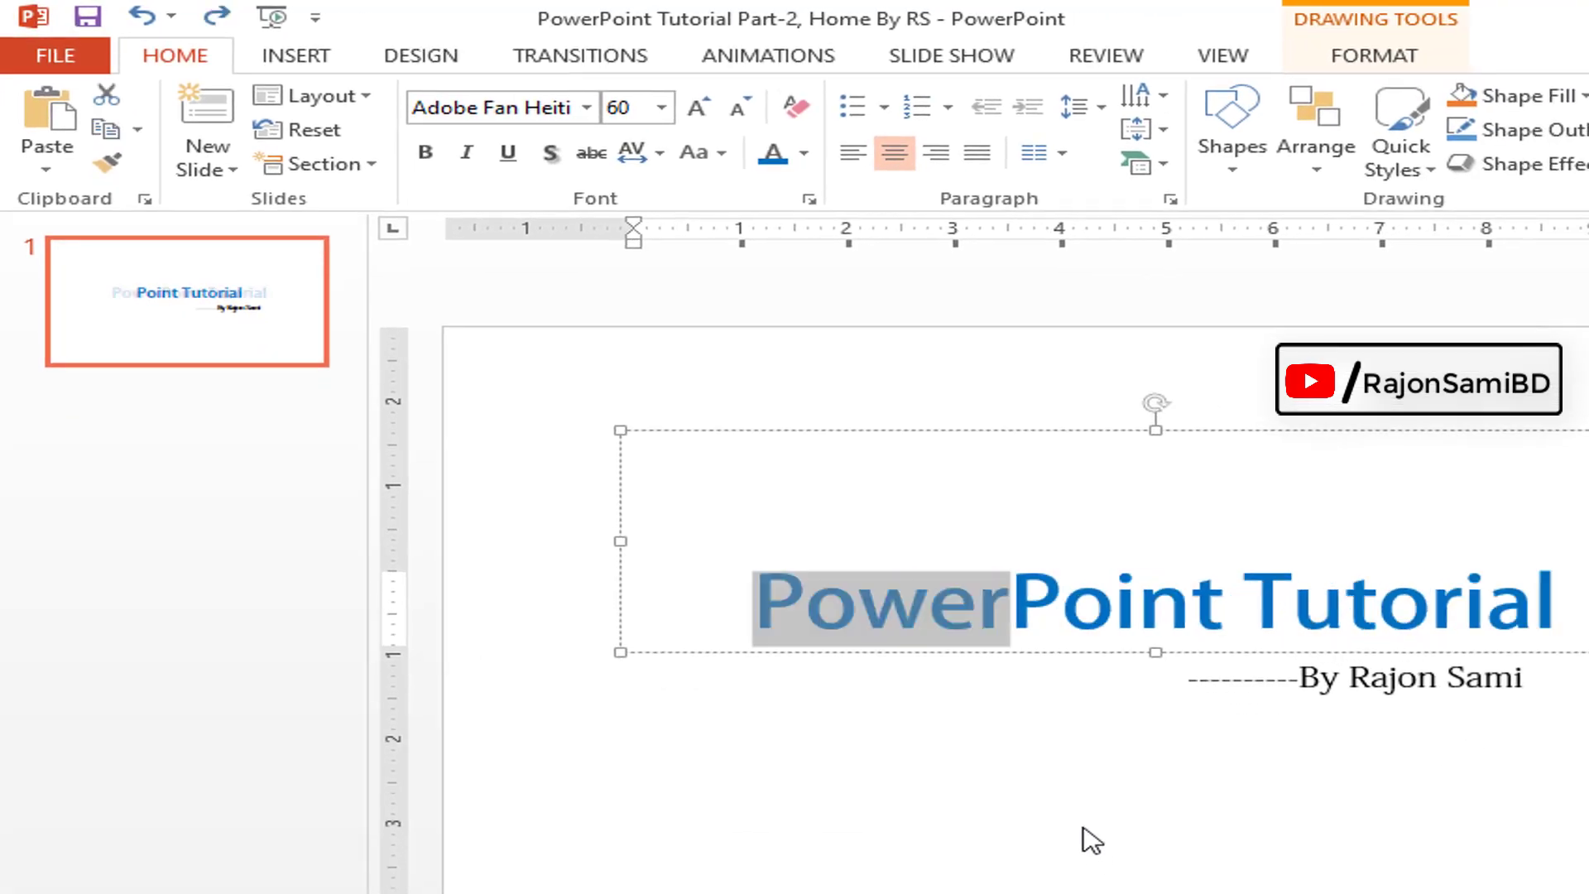
# - Cut the word 'Point' so the title reads 'Power Tutorial'
pyautogui.click(1108, 592)
pyautogui.moveTo(1013, 580); pyautogui.dragTo(1230, 586)
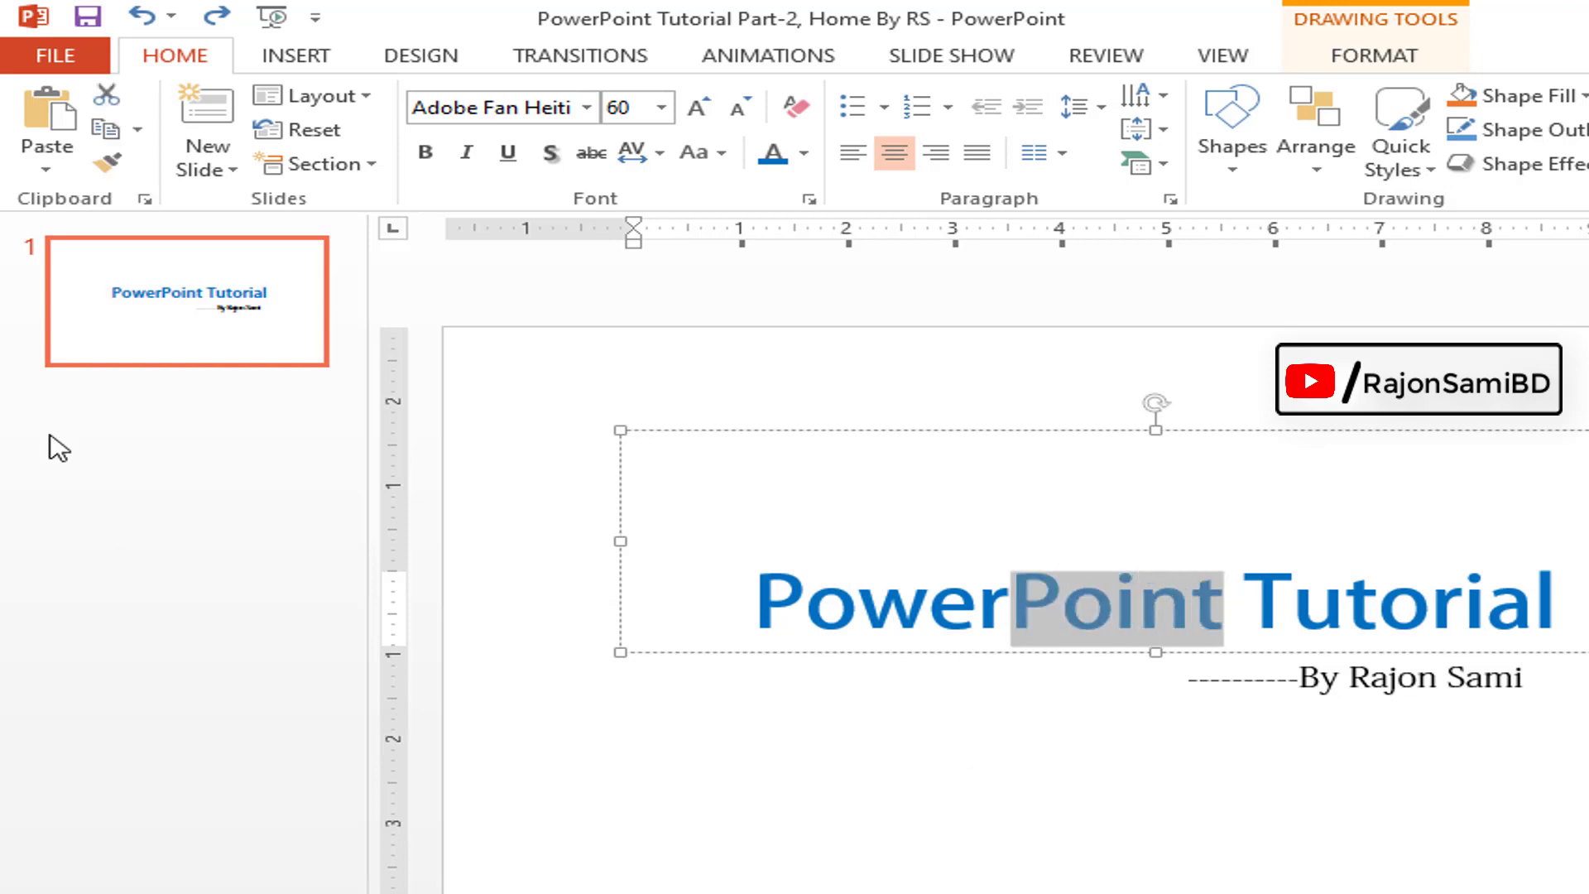
pyautogui.click(107, 96)
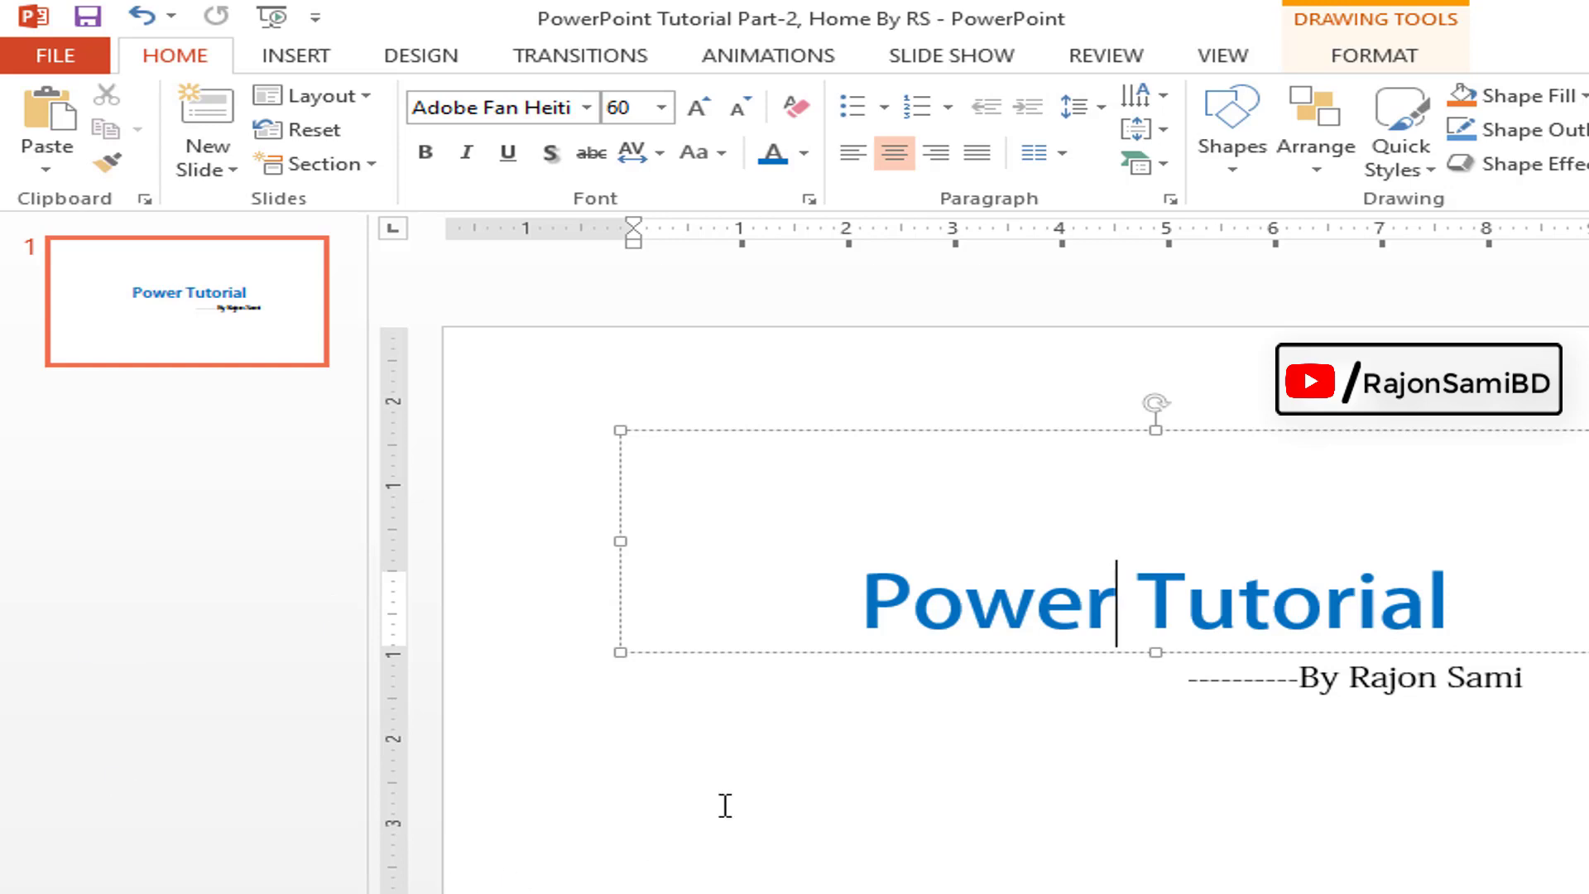
# - Paste 'Point' into the subtitle and cut 'Point' from the title again
pyautogui.click(787, 796)
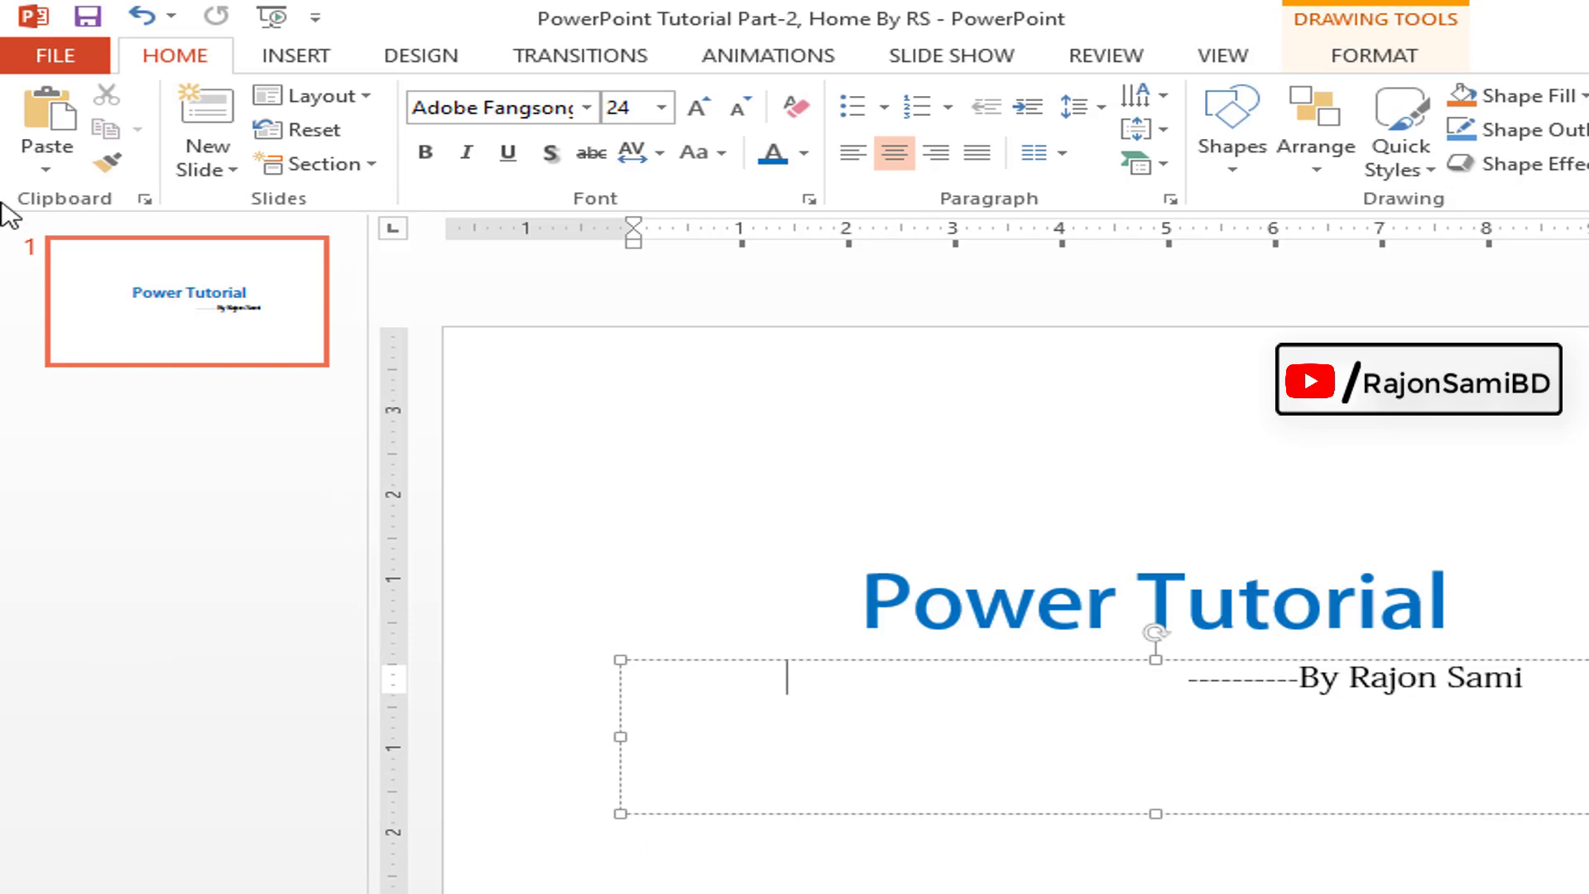
pyautogui.click(50, 116)
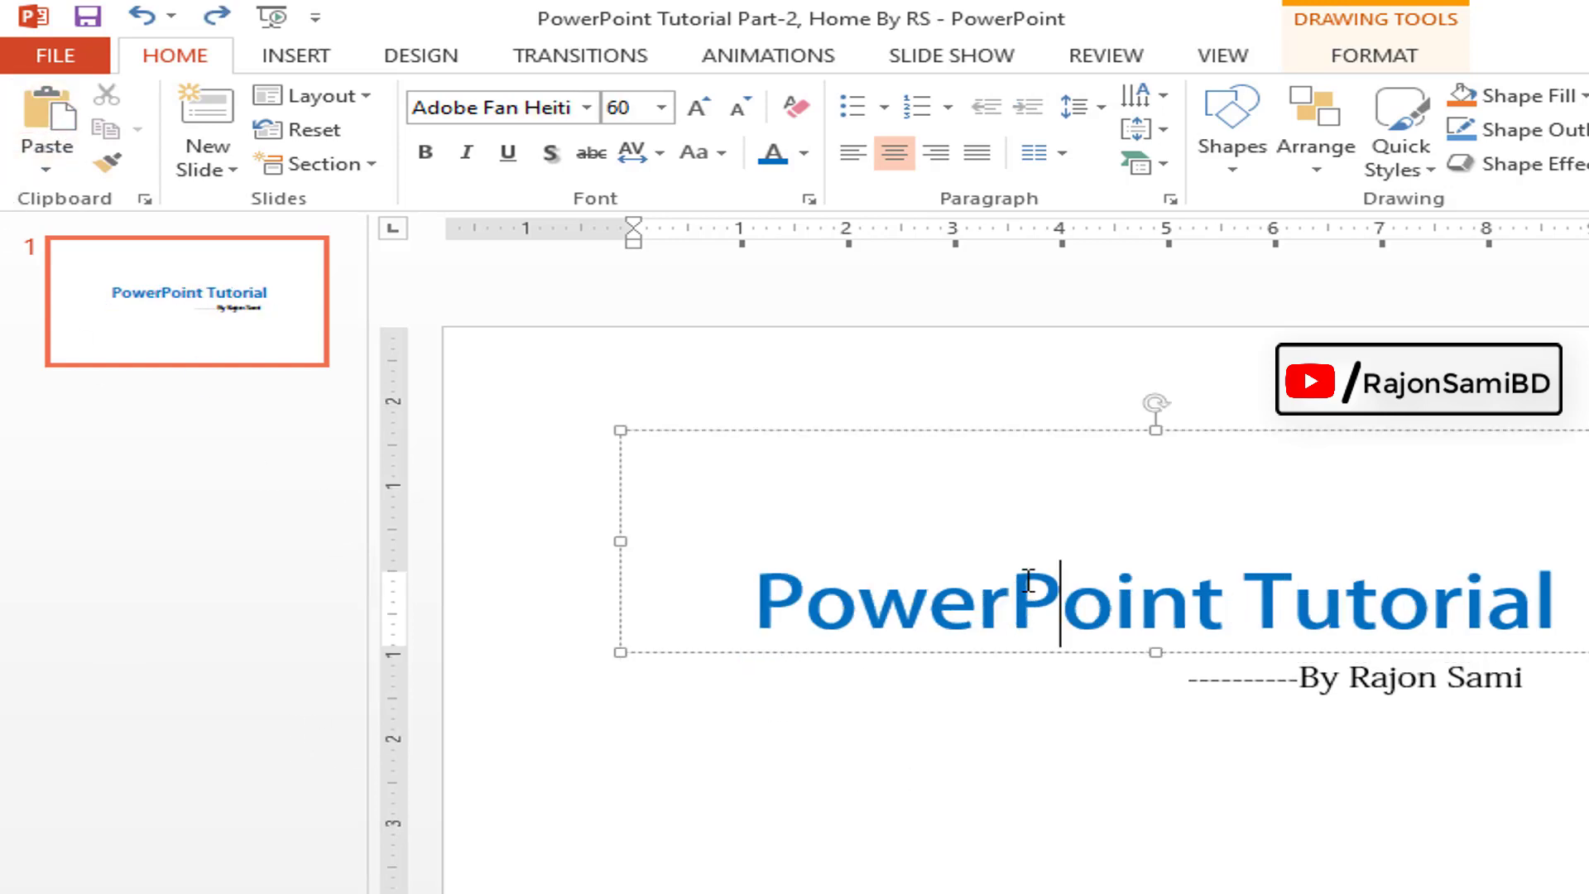
pyautogui.moveTo(1012, 596); pyautogui.dragTo(1216, 606)
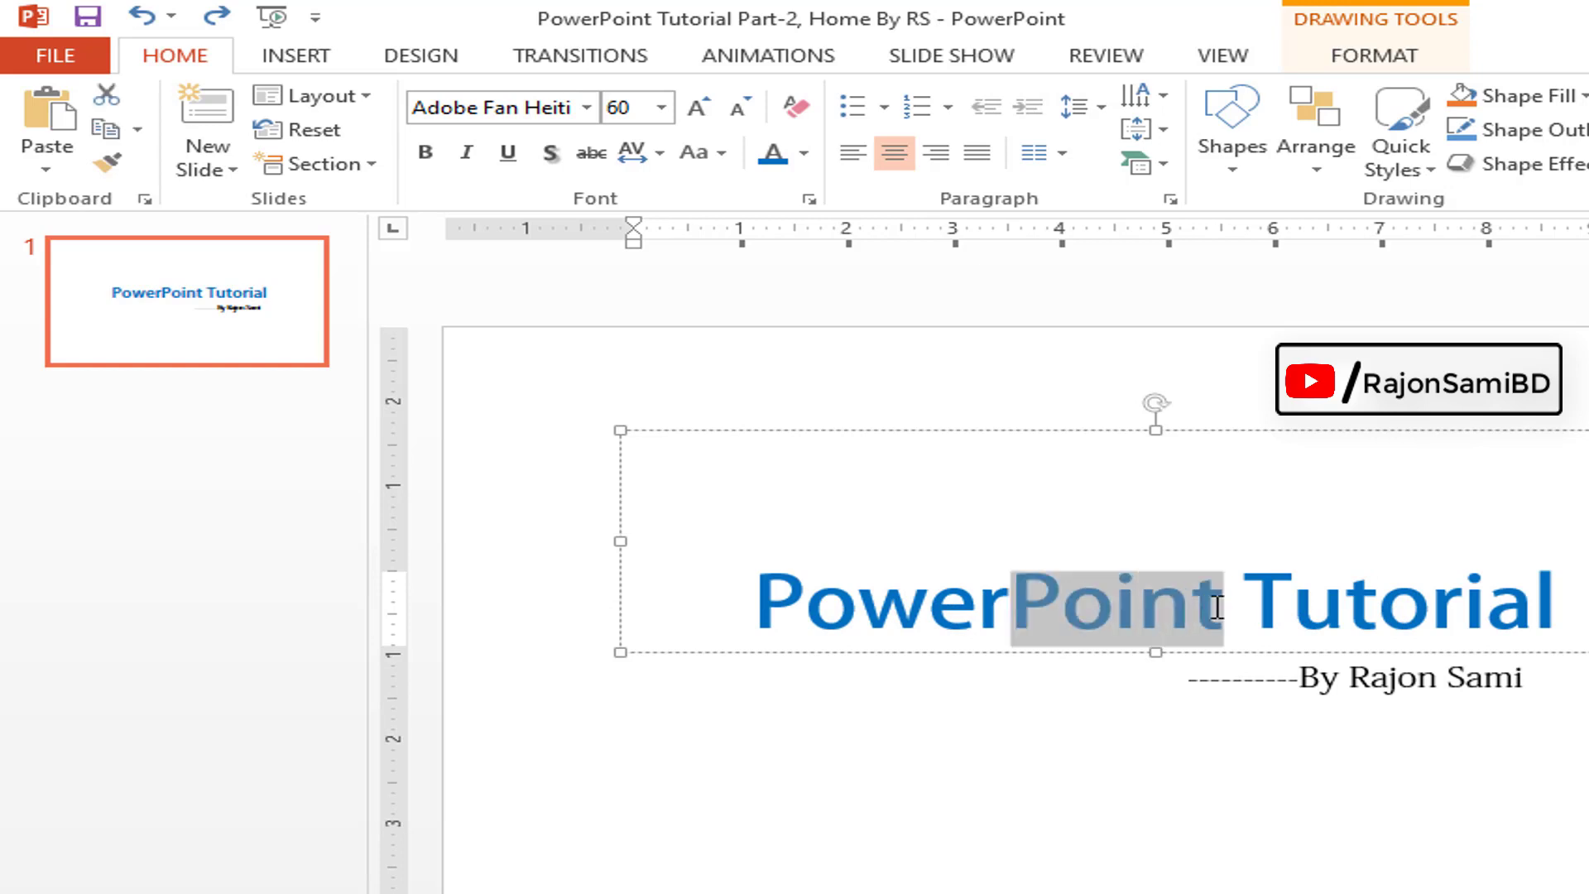
pyautogui.click(106, 95)
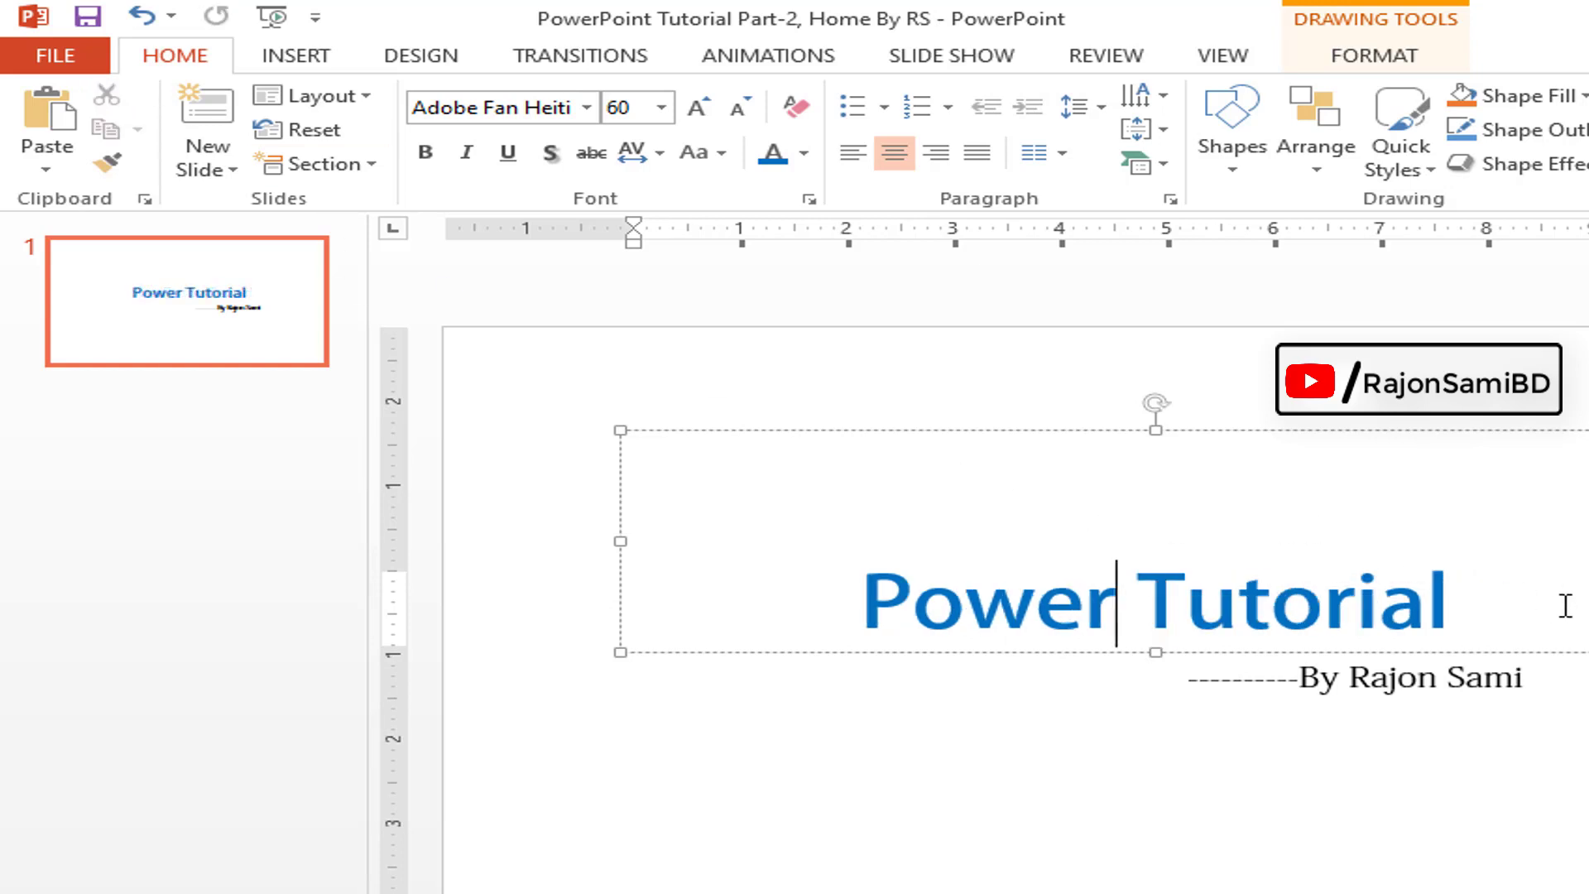
# - Cut 'Tutorial' from the title and paste it into the subtitle
pyautogui.doubleClick(1350, 589)
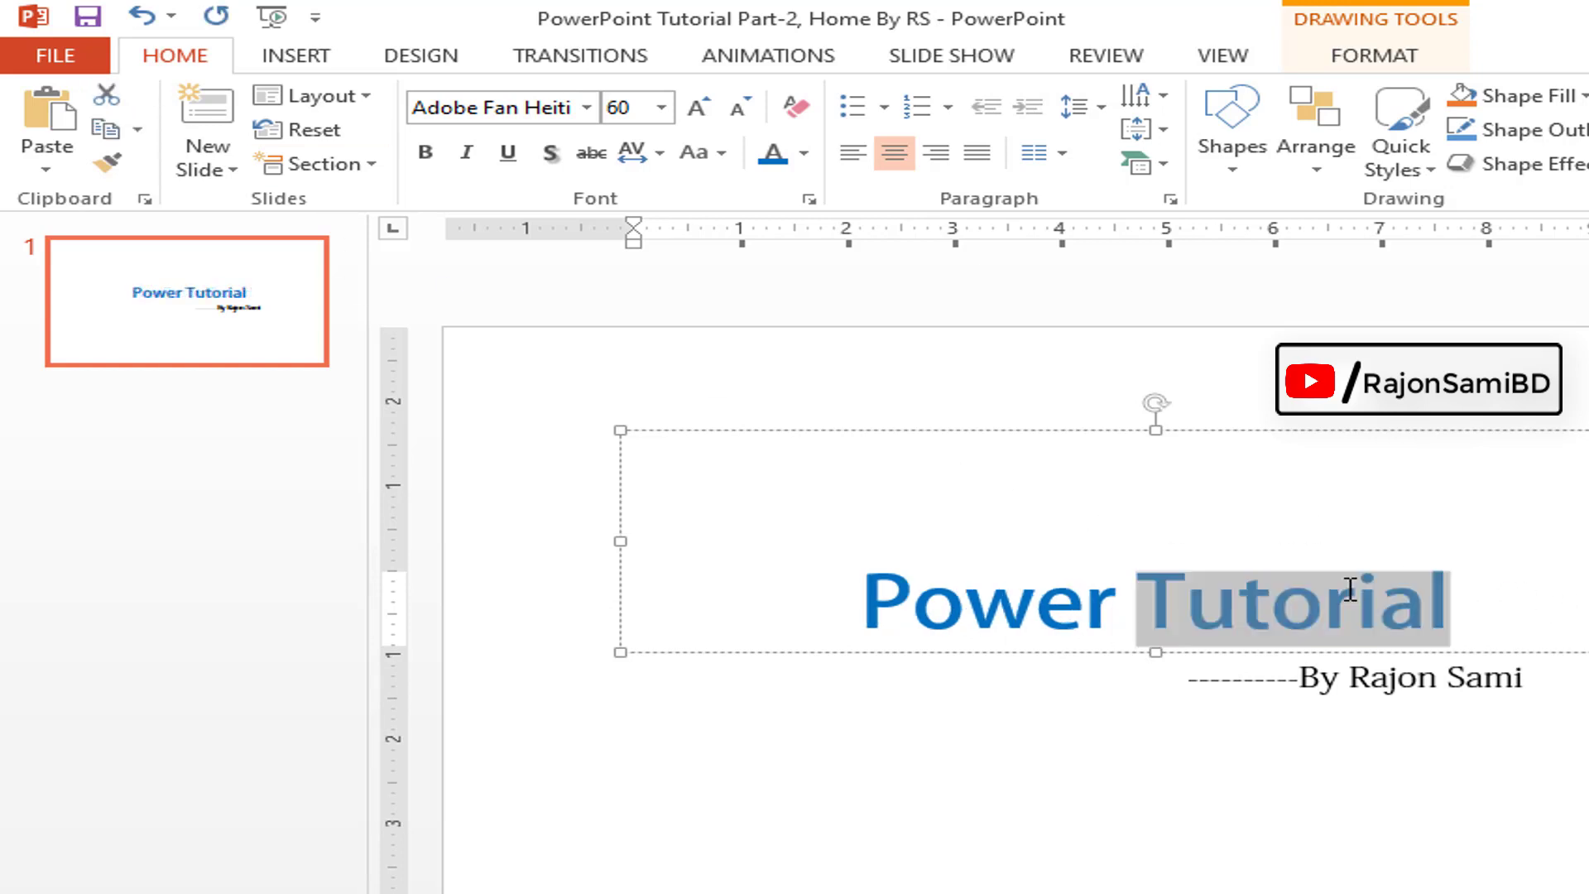
pyautogui.click(106, 95)
pyautogui.click(630, 779)
pyautogui.press('Escape')
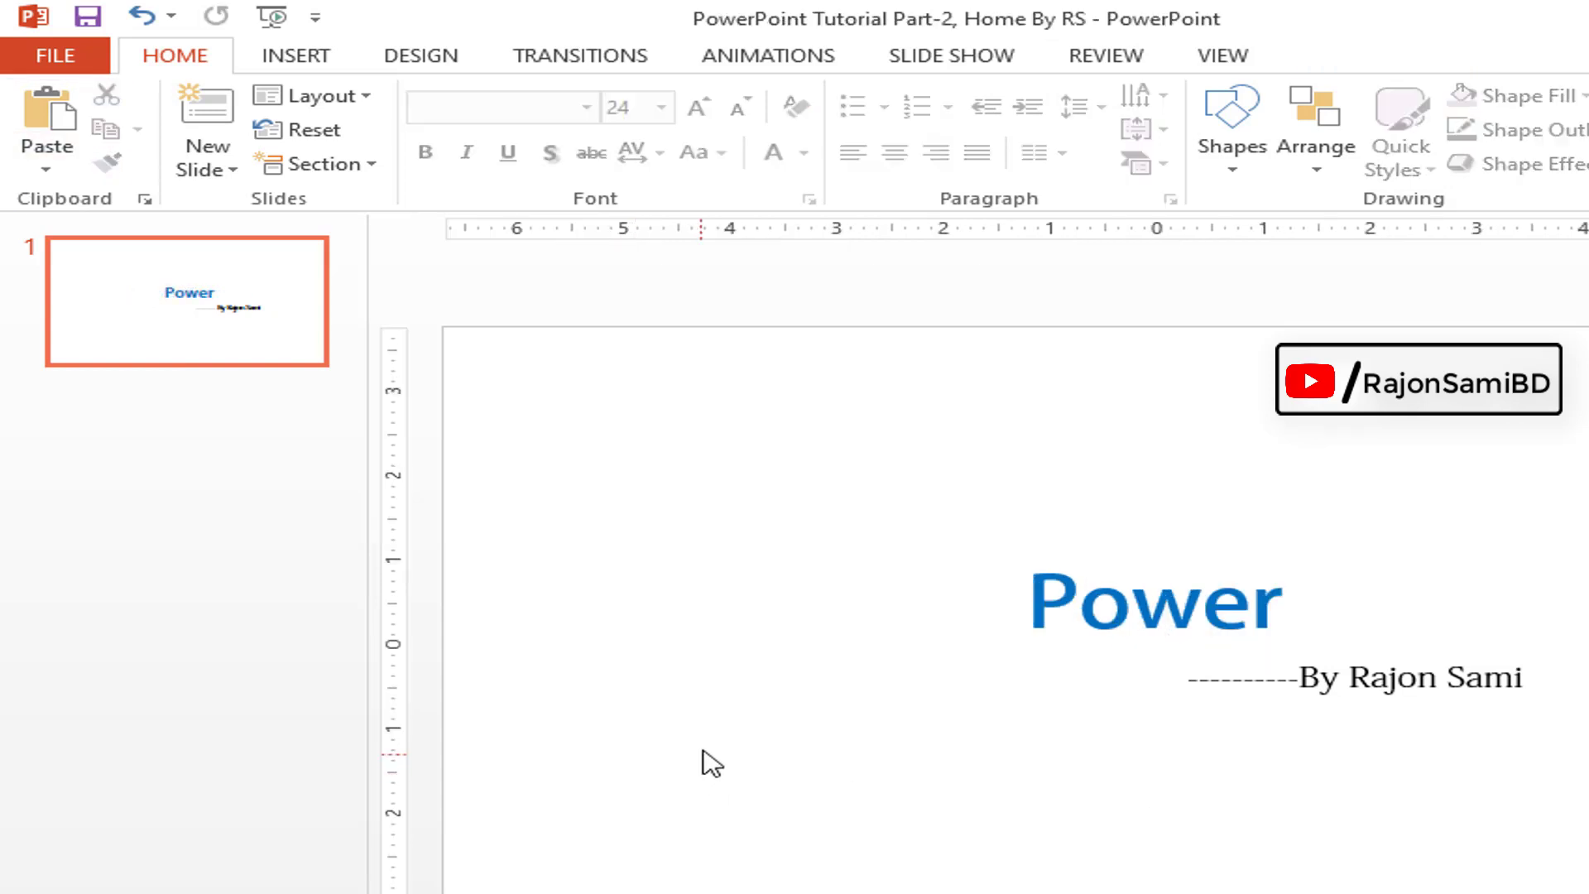
pyautogui.click(910, 747)
pyautogui.click(47, 112)
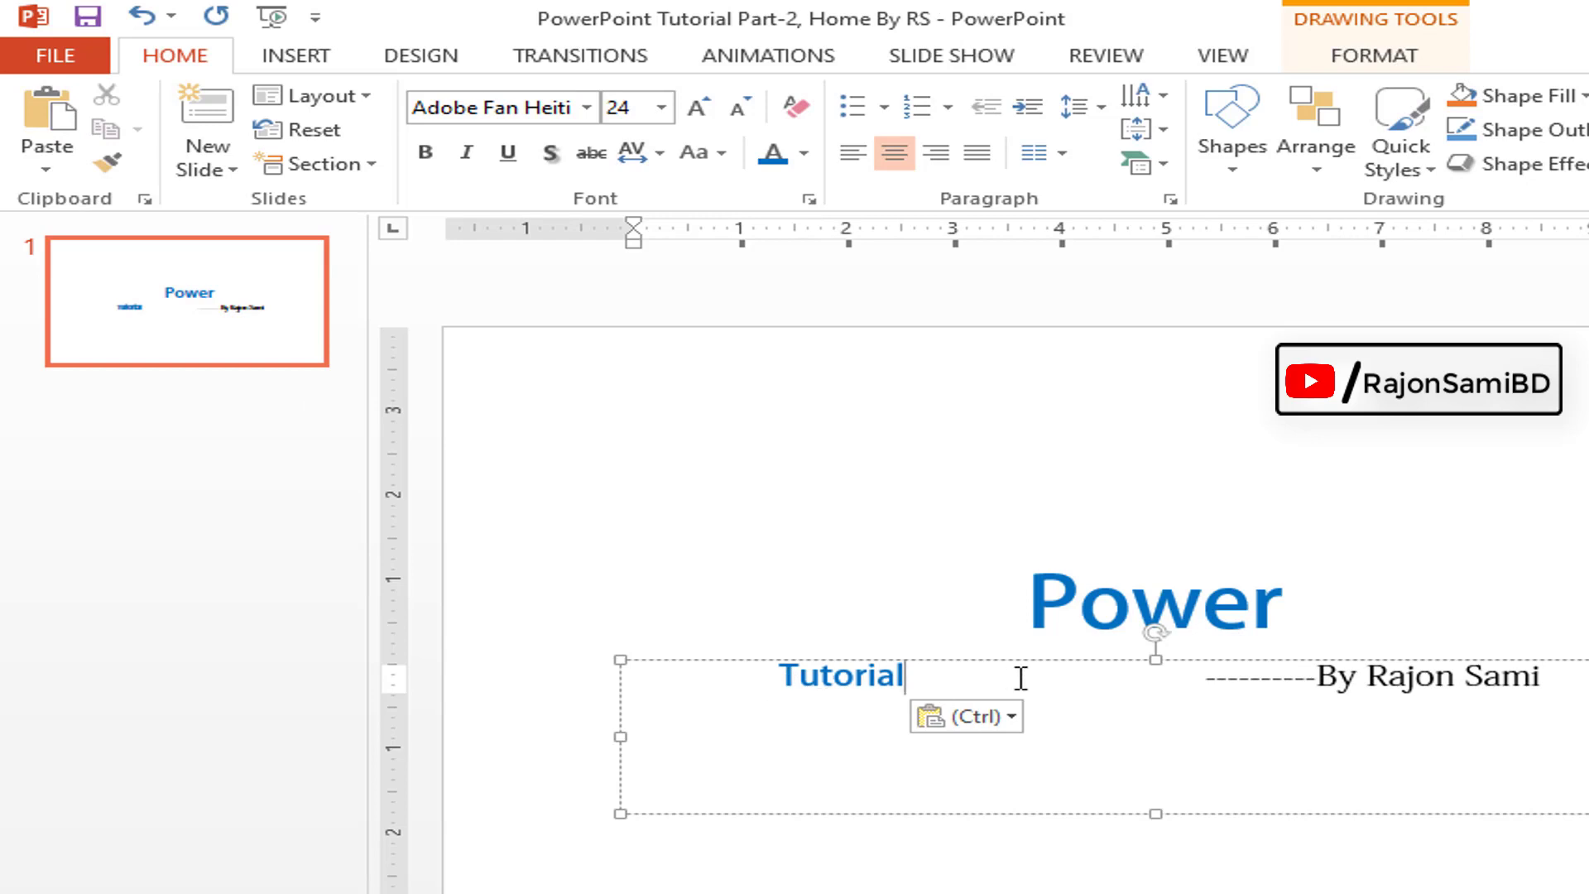
# - Undo the edits until the title reads 'PowerPoint Tutorial' again, then select 'Power'
pyautogui.hotkey('ctrl', 'z')
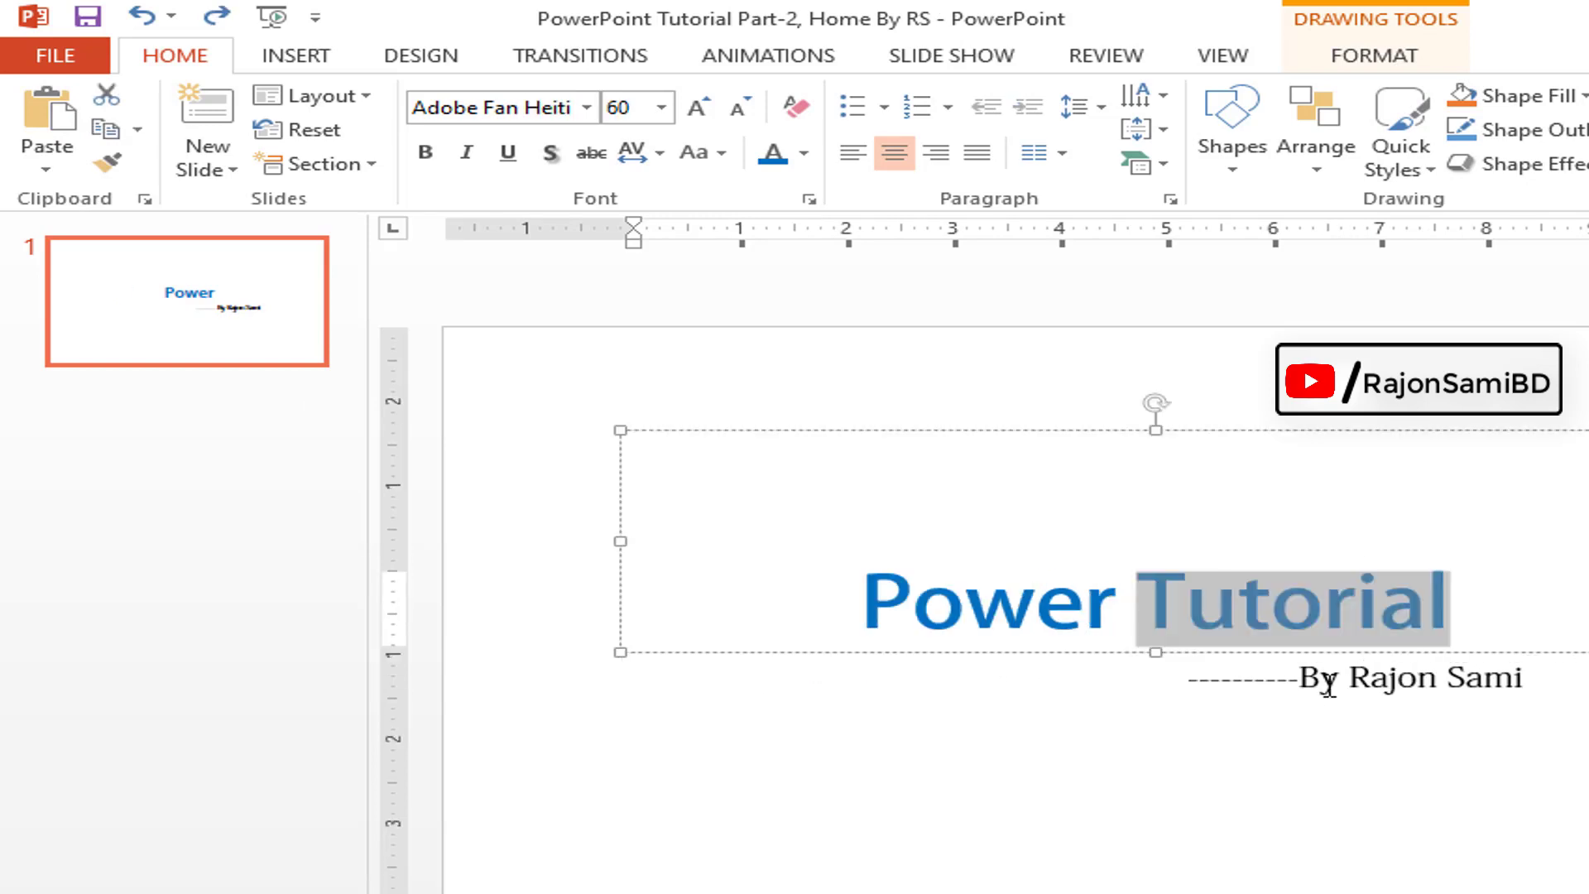
pyautogui.hotkey('ctrl', 'z')
pyautogui.click(1138, 598)
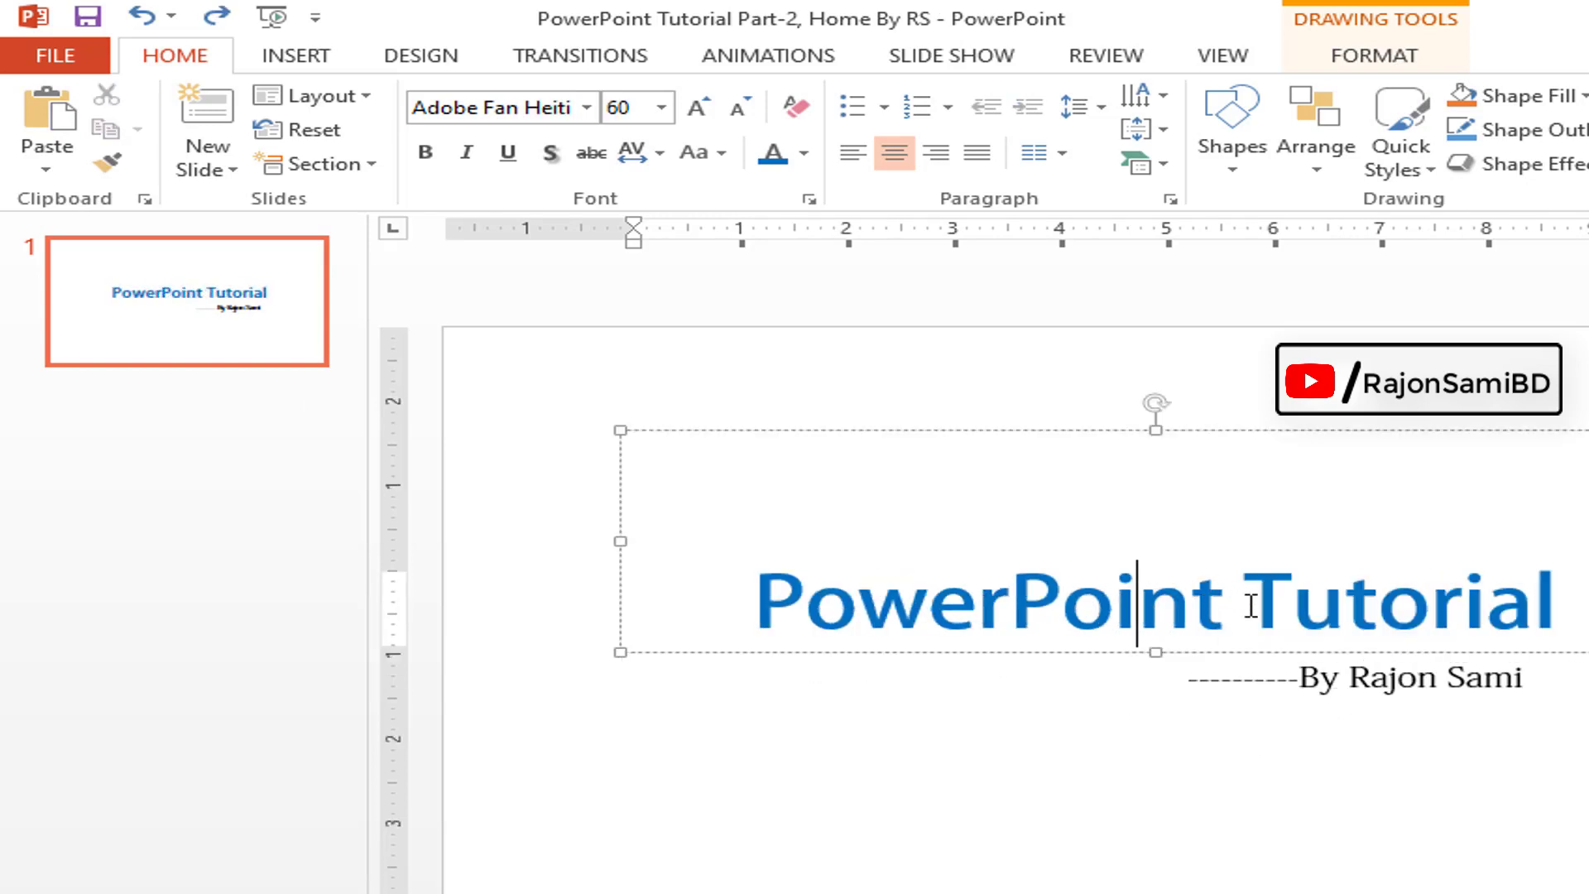
pyautogui.click(1293, 668)
pyautogui.click(969, 583)
pyautogui.moveTo(761, 588); pyautogui.dragTo(1010, 596)
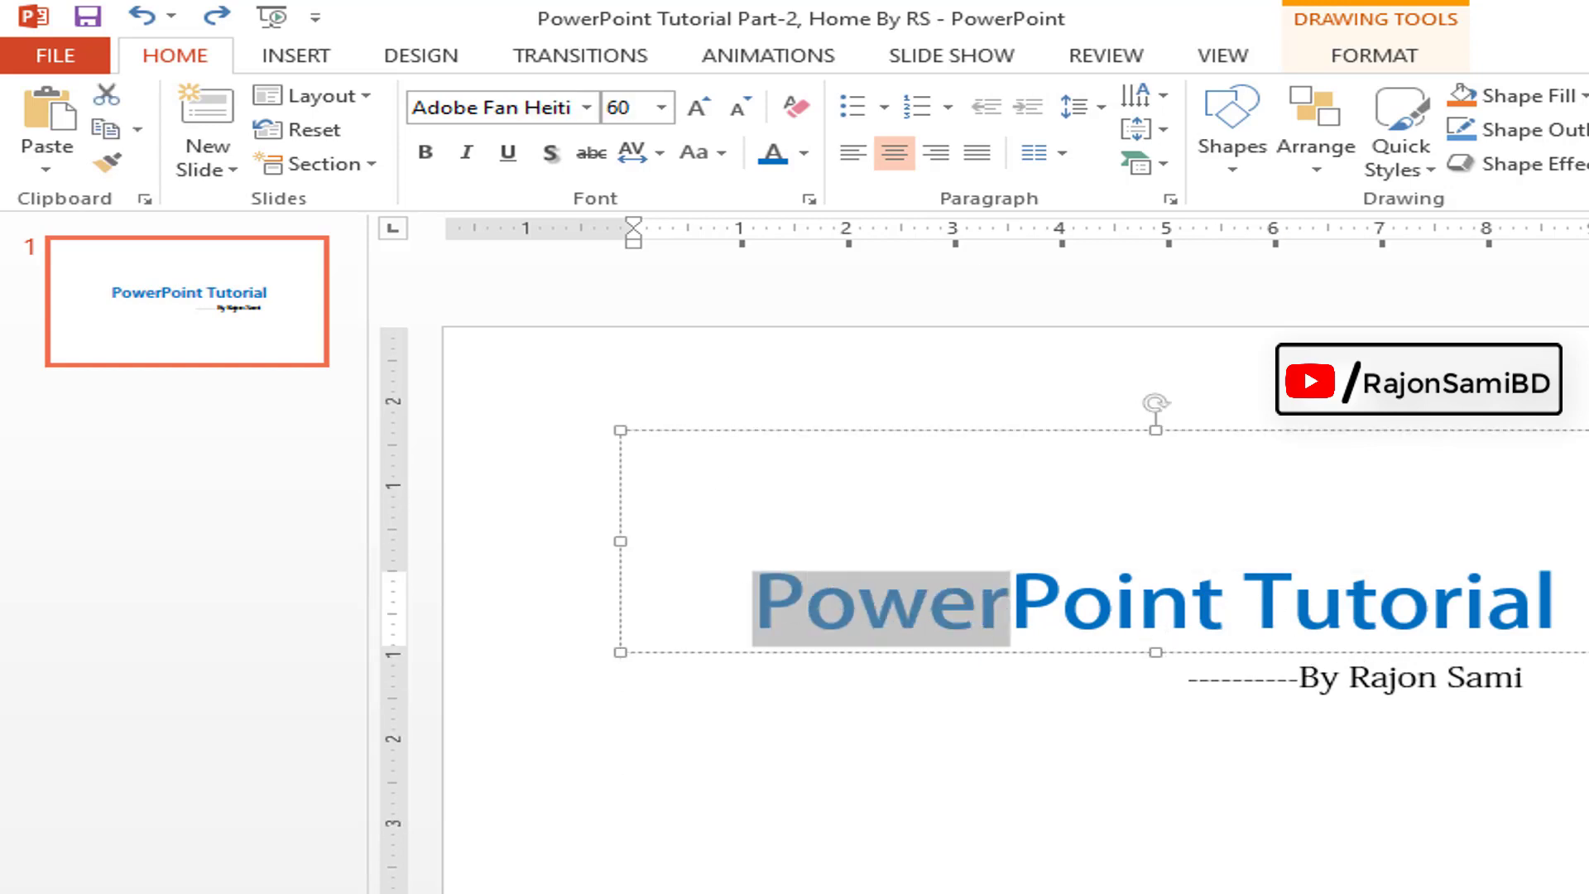
# - Cut the whole title and then 'Power', undoing each cut to restore the text
pyautogui.click(660, 423)
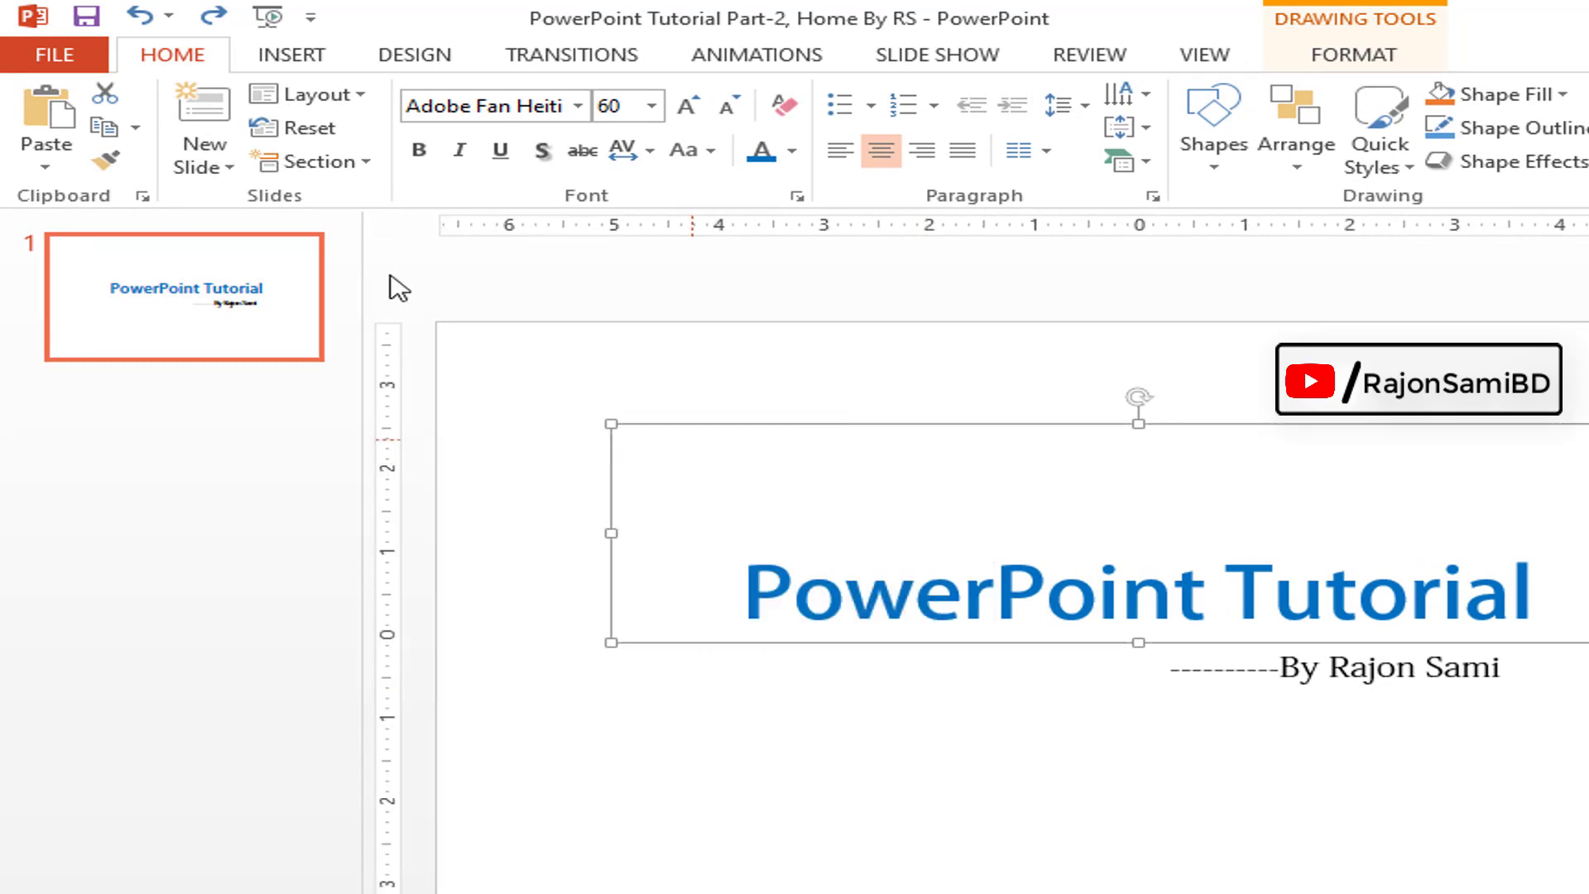
pyautogui.click(105, 94)
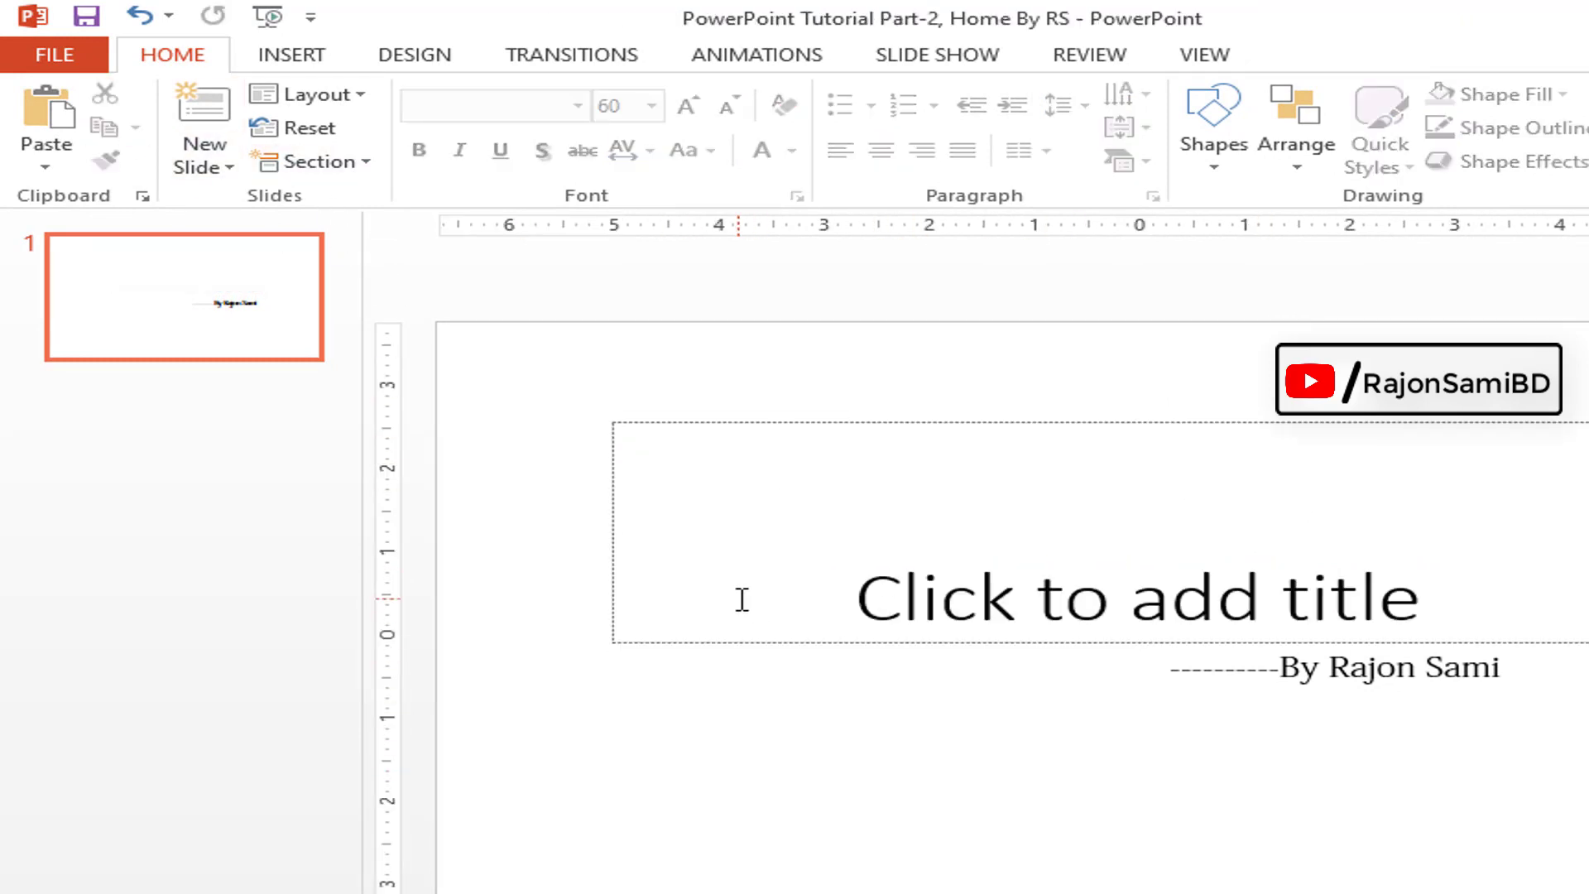
pyautogui.hotkey('ctrl', 'z')
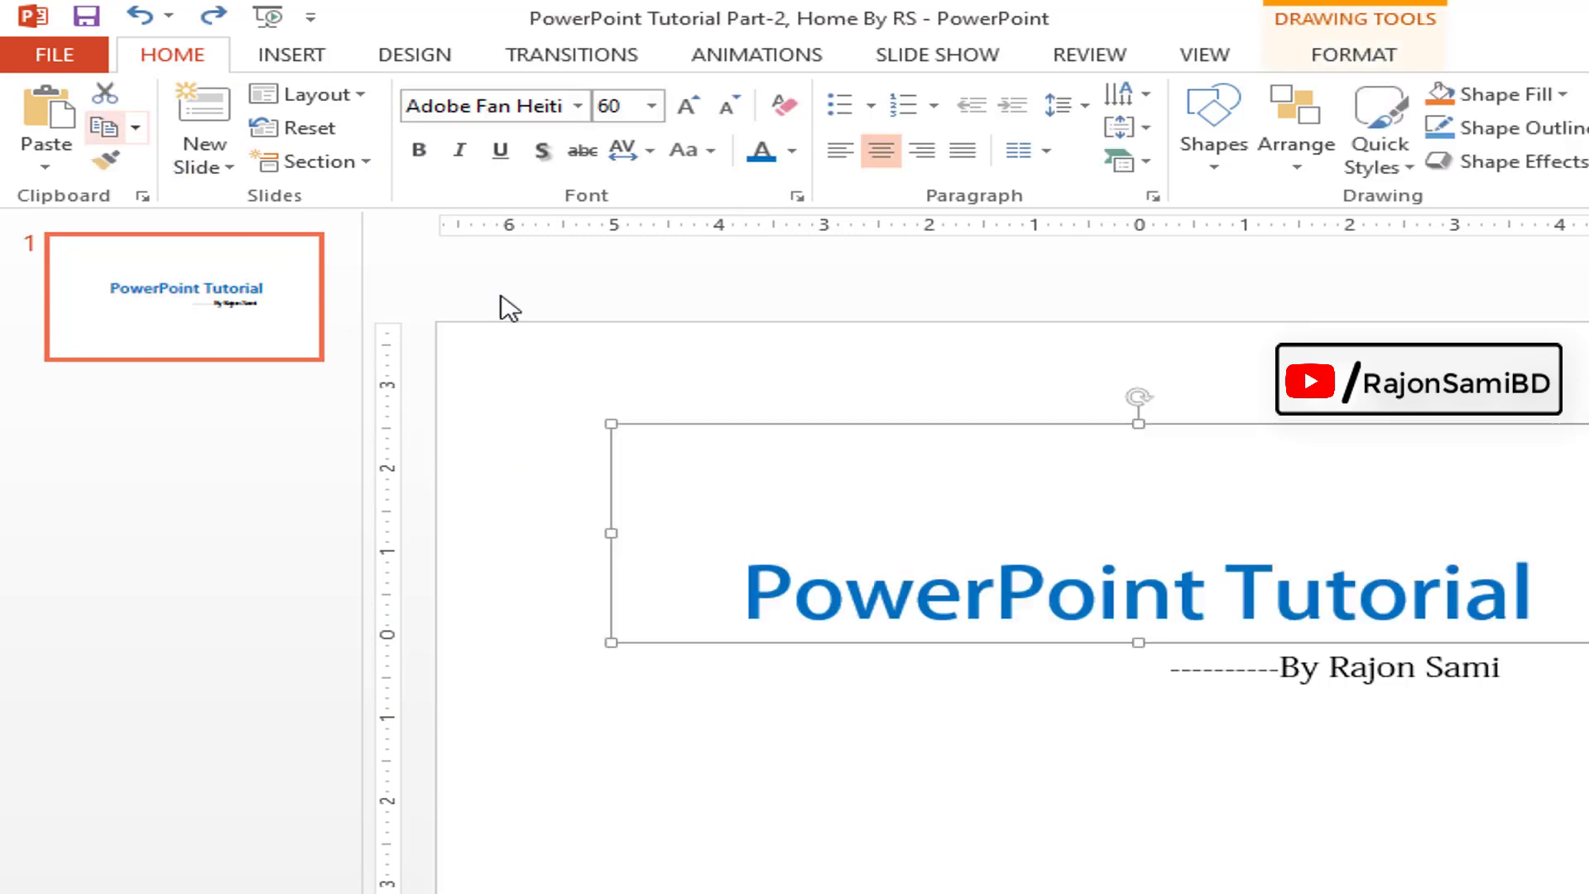
pyautogui.click(762, 573)
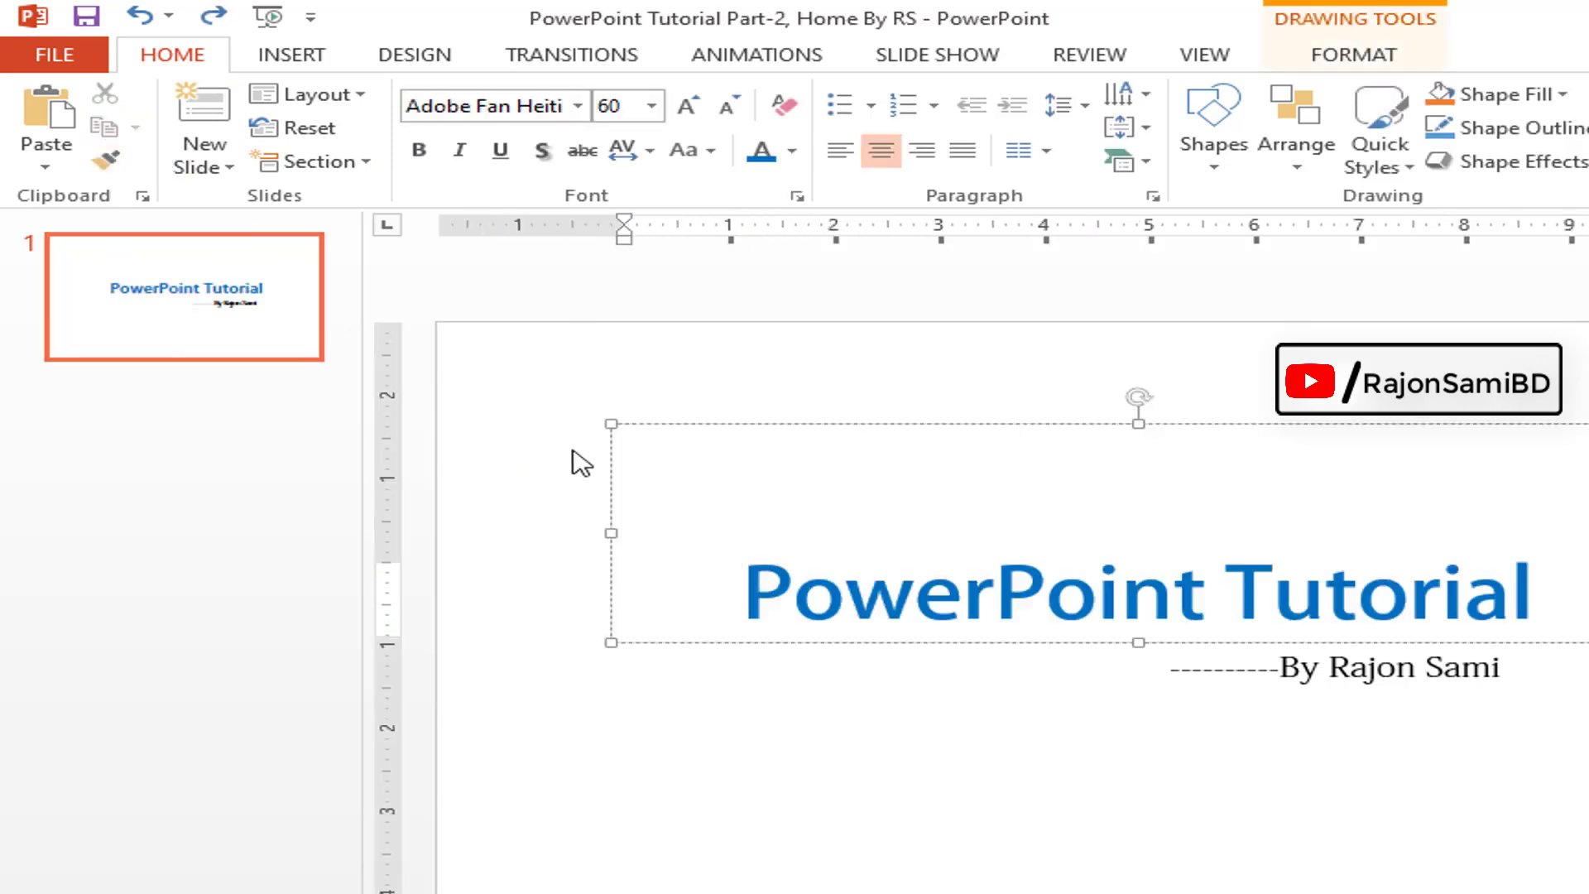
pyautogui.hotkey('ctrl', 'x')
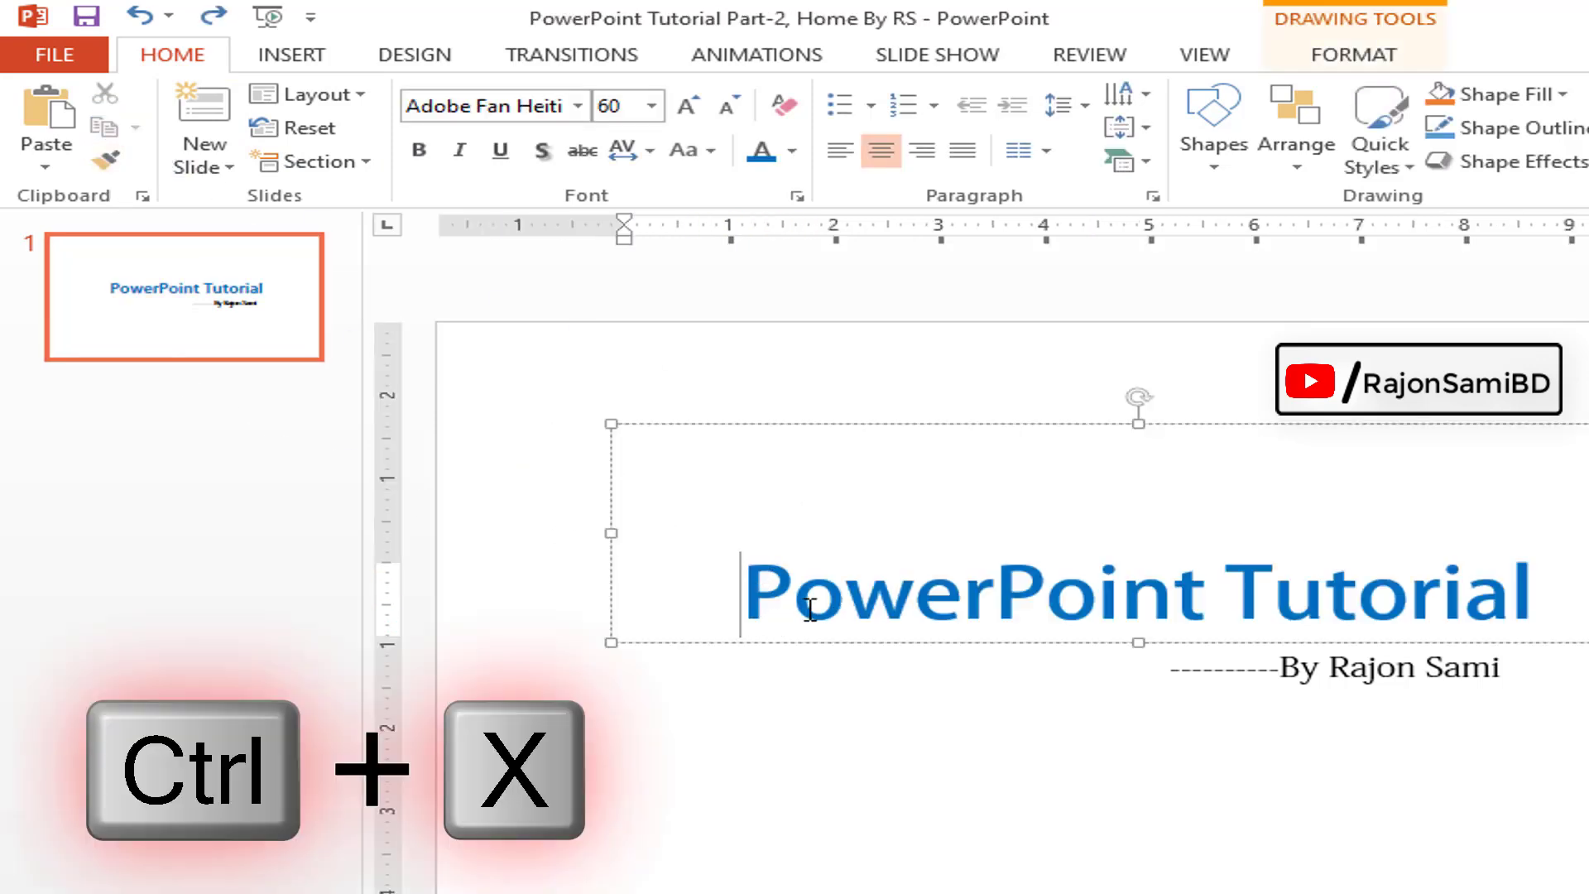
pyautogui.moveTo(740, 566); pyautogui.dragTo(1002, 570)
pyautogui.hotkey('ctrl', 'x')
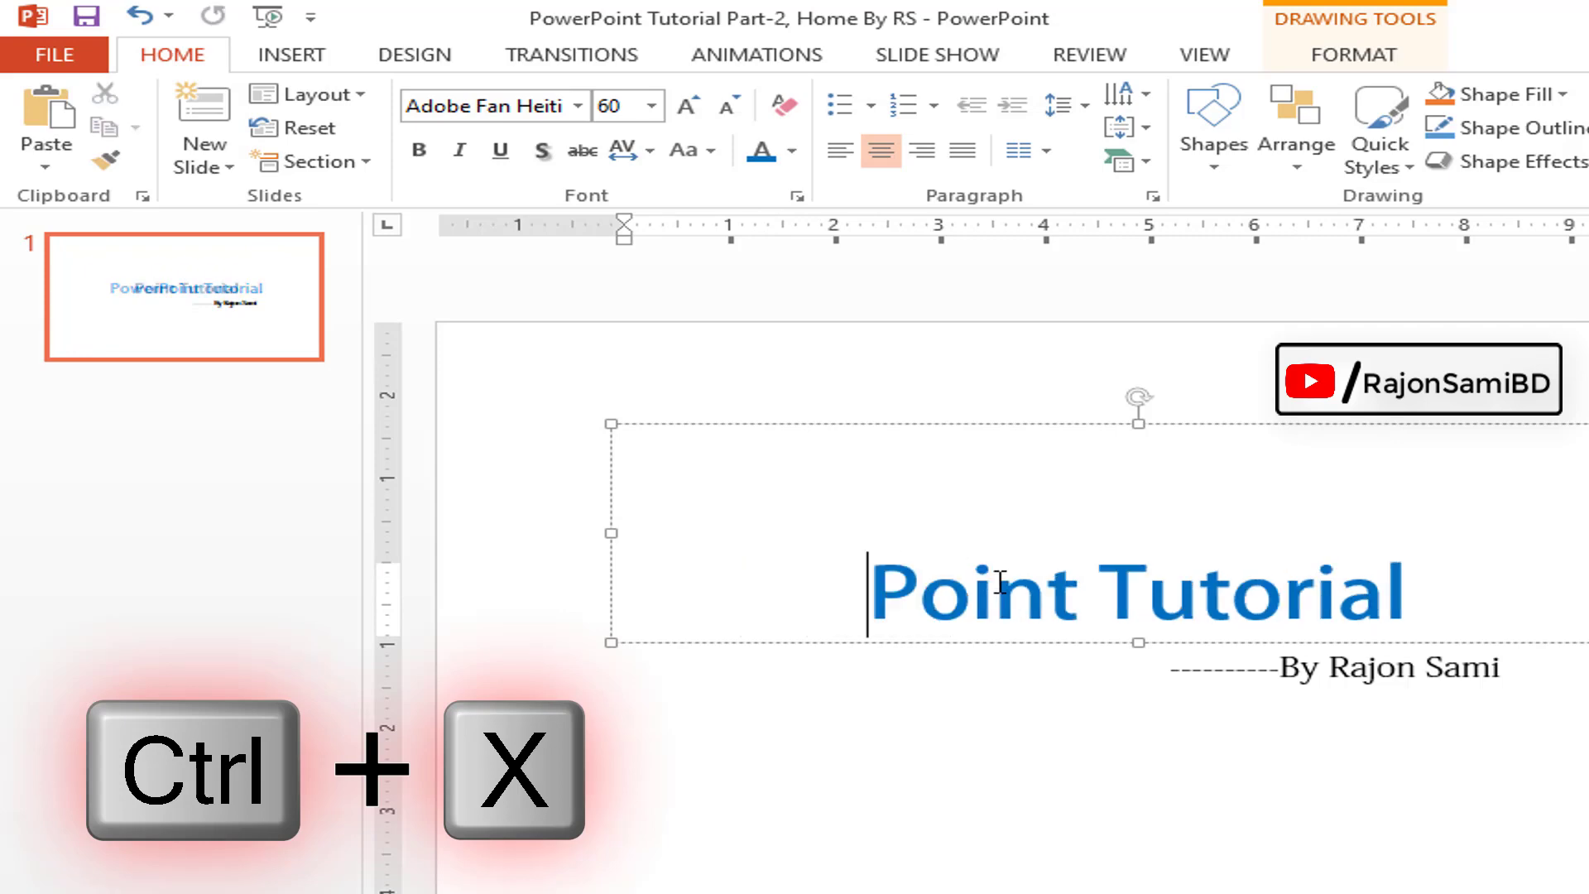
pyautogui.hotkey('ctrl', 'z')
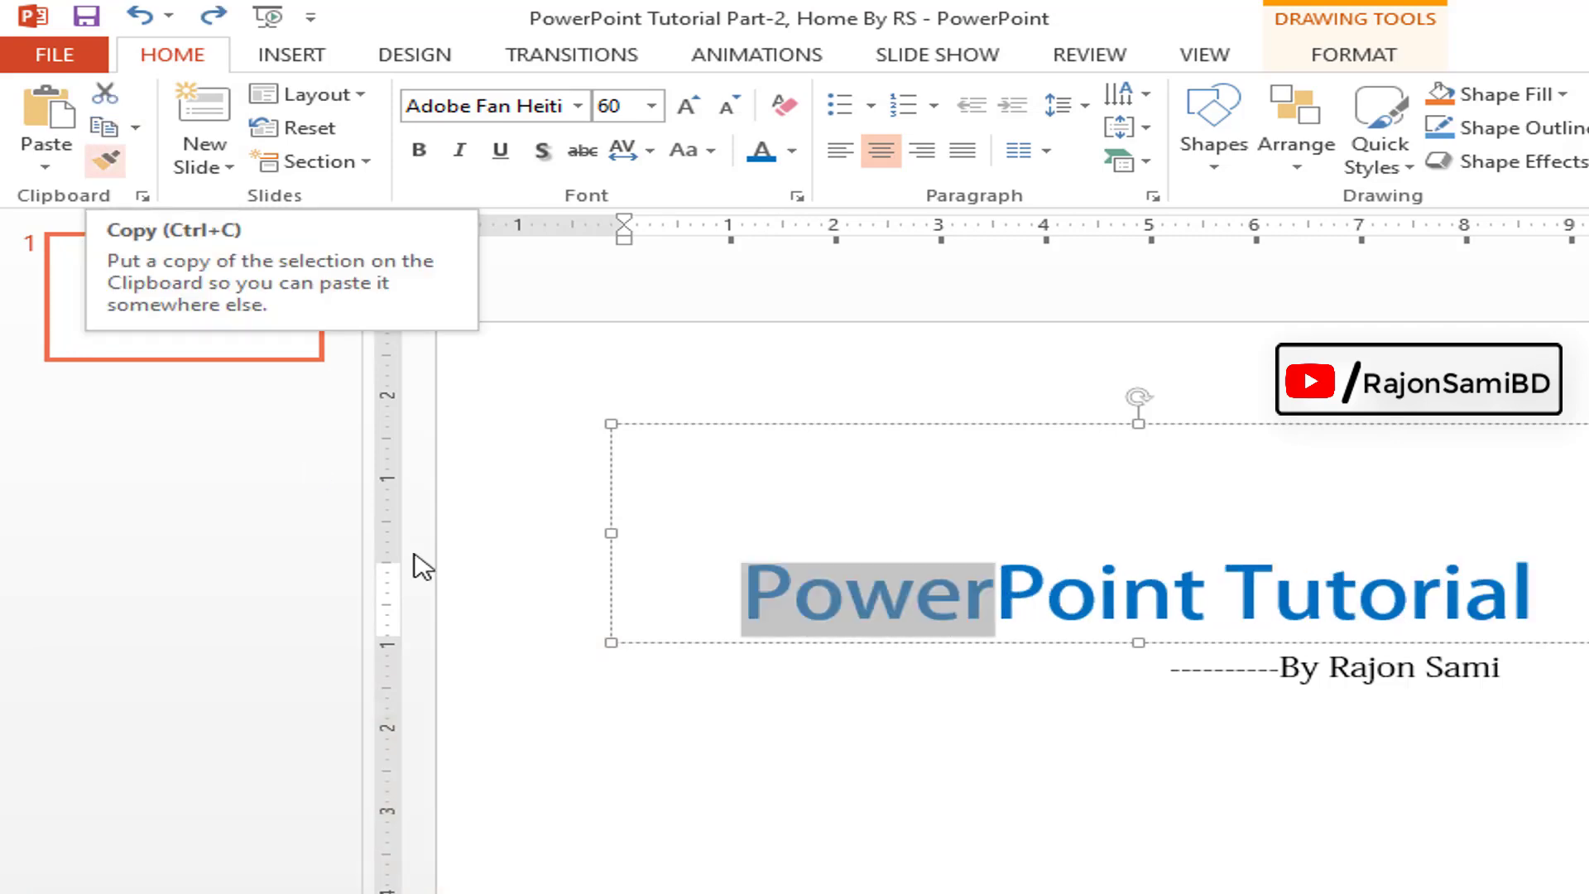
pyautogui.click(1000, 579)
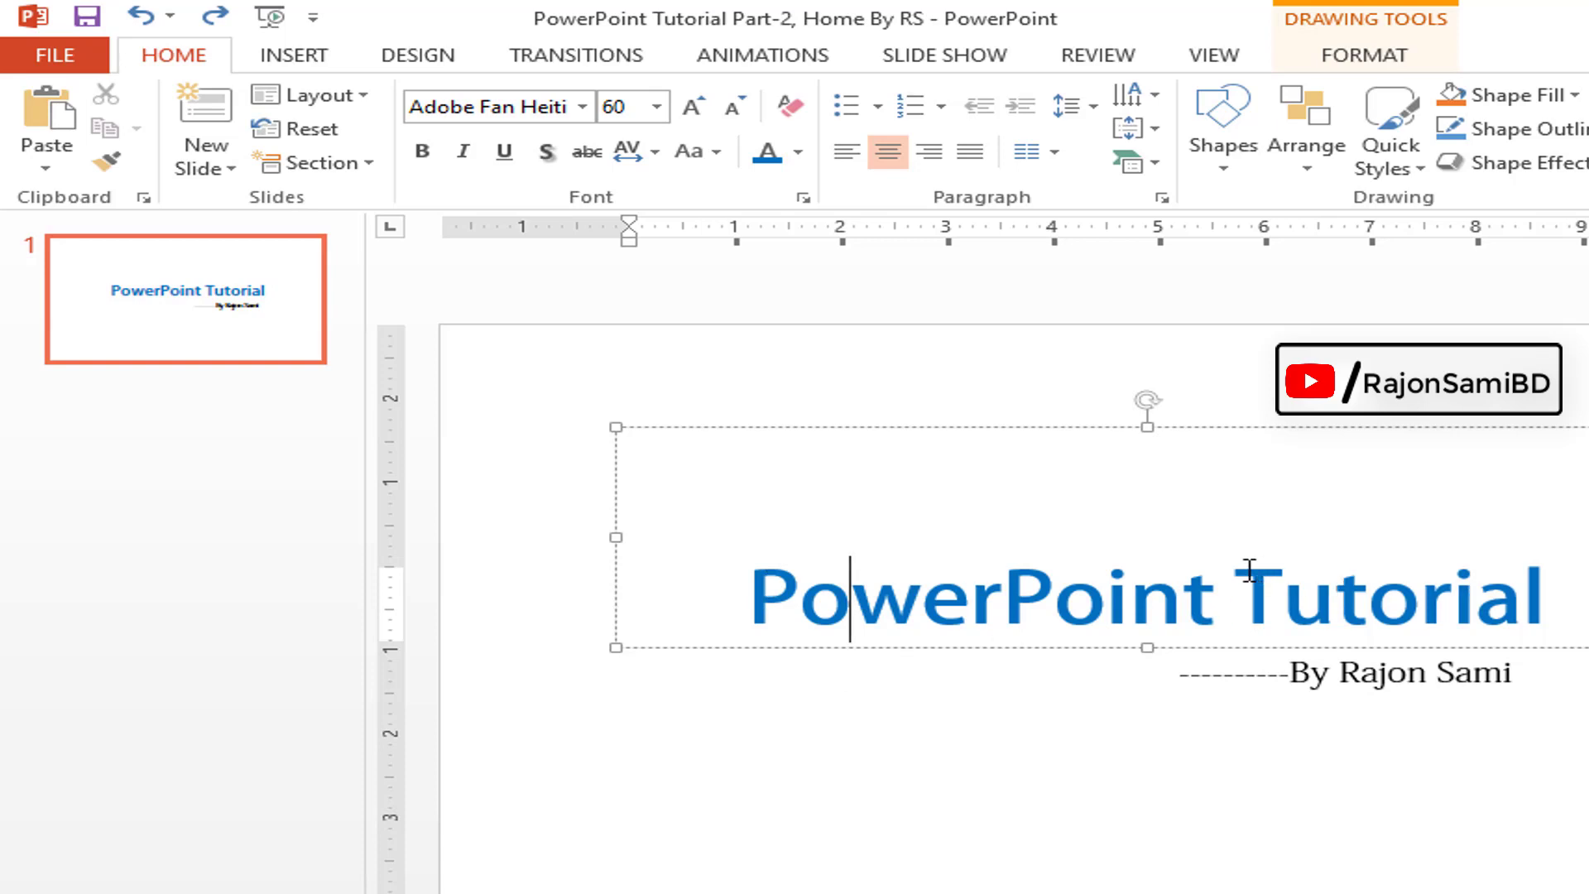
# - Copy 'Tutorial', paste it three times on a new subtitle line, then undo everything
pyautogui.moveTo(1249, 571); pyautogui.dragTo(1538, 585)
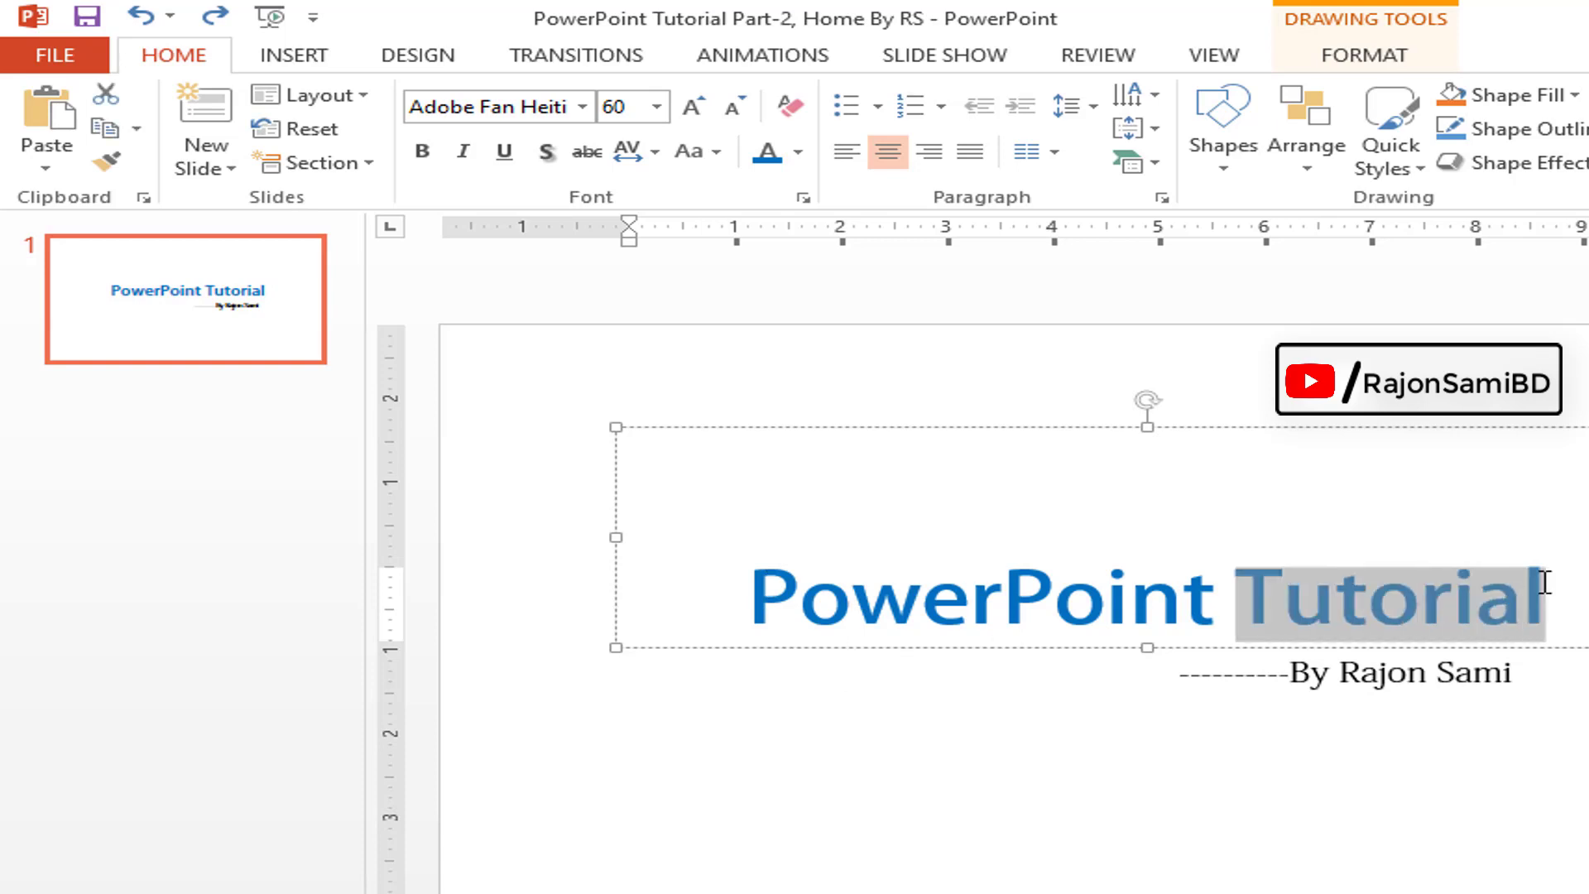
pyautogui.click(105, 129)
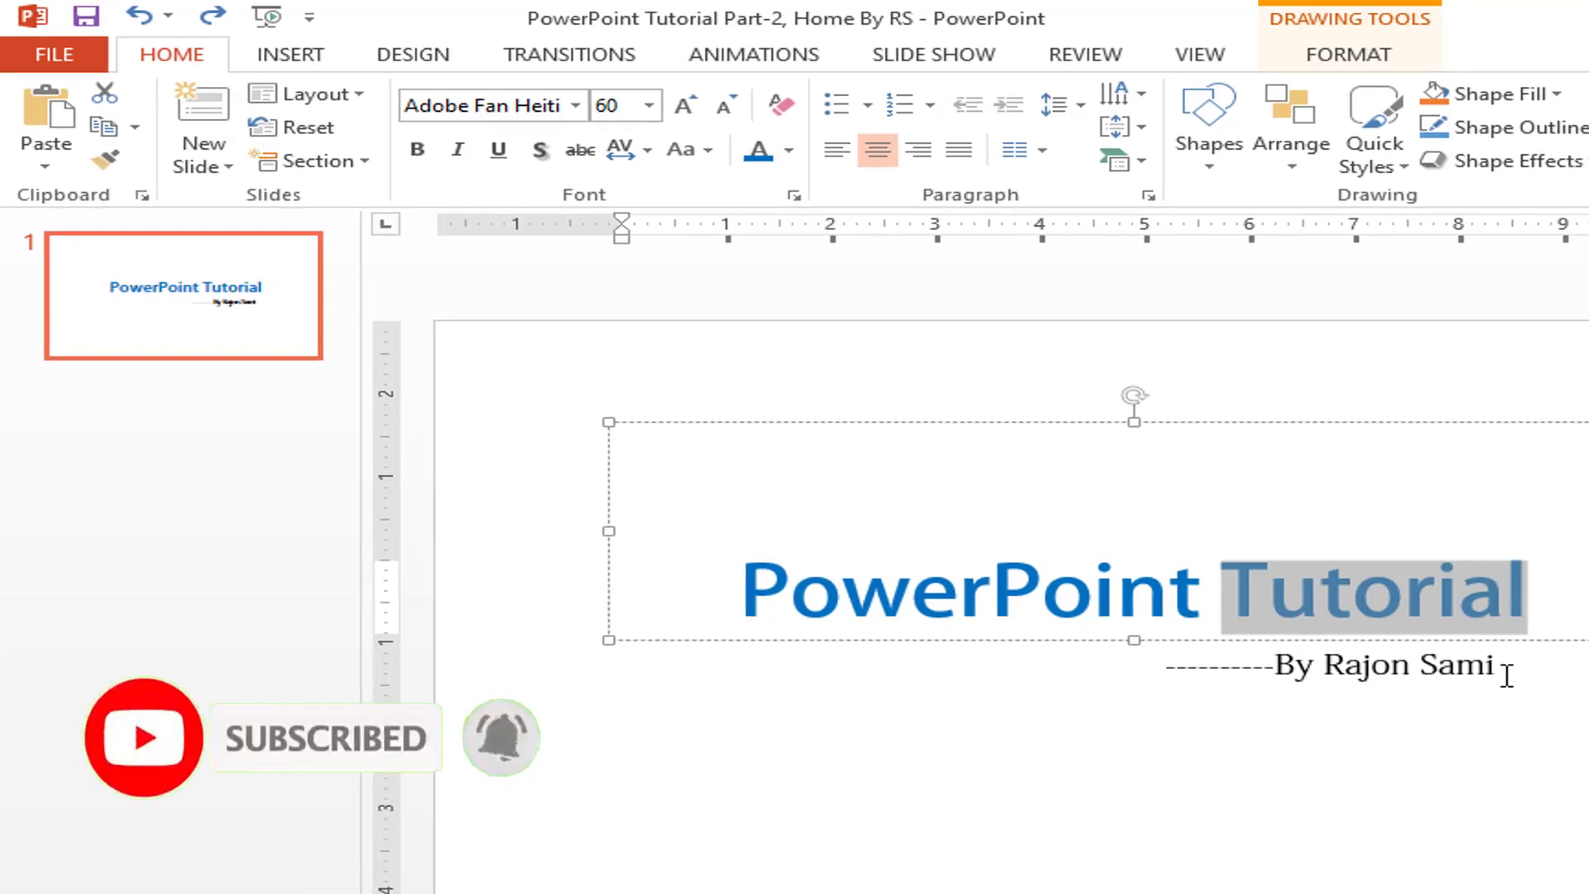
pyautogui.click(1507, 675)
pyautogui.press('Return')
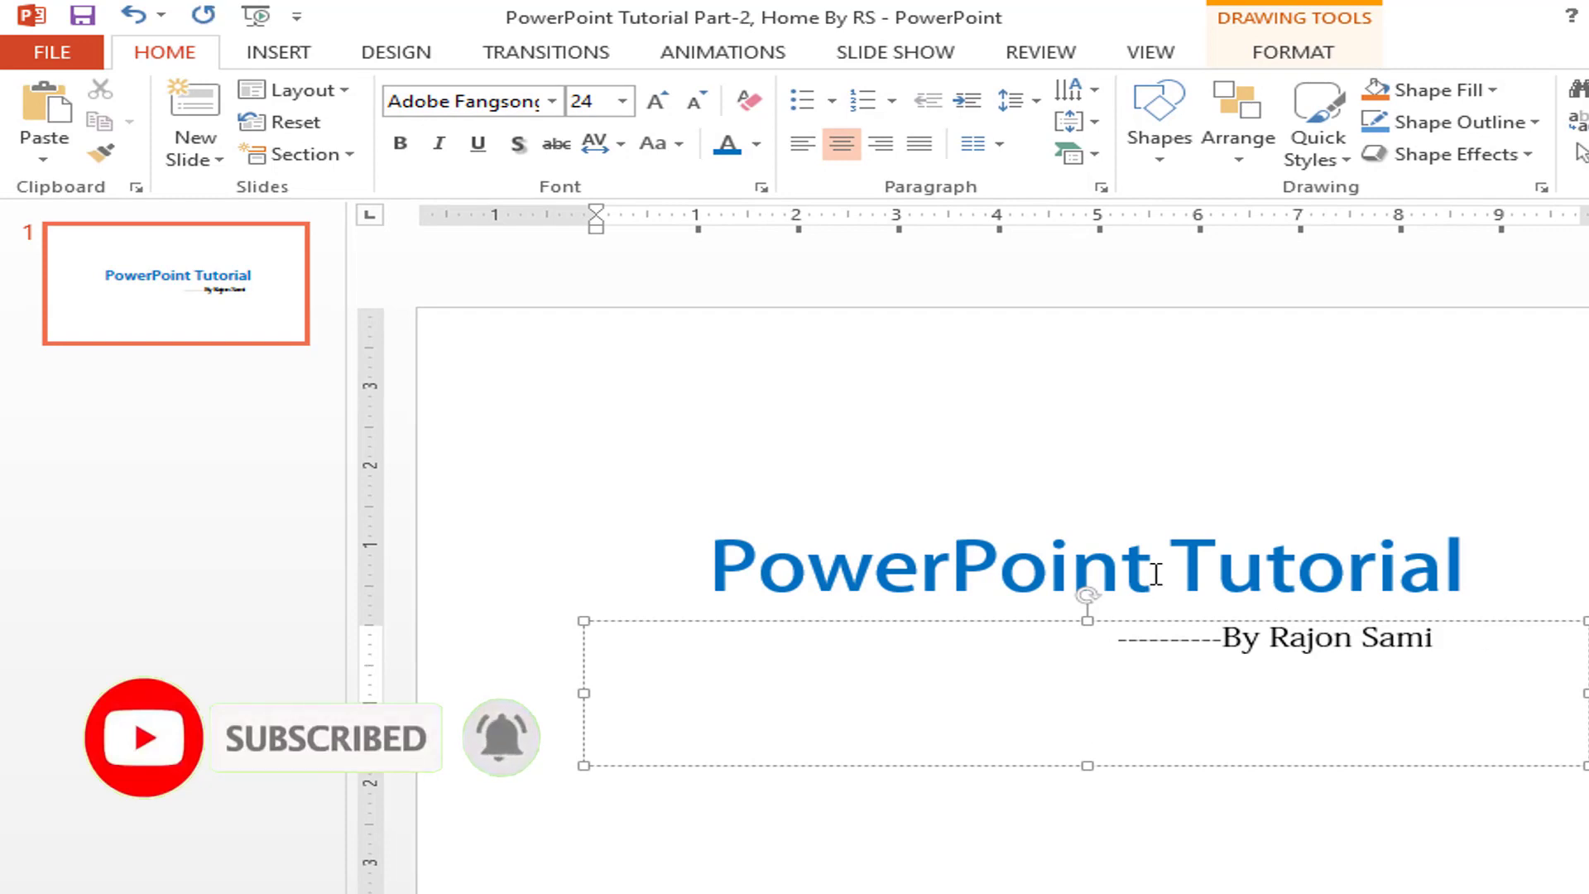
pyautogui.click(47, 148)
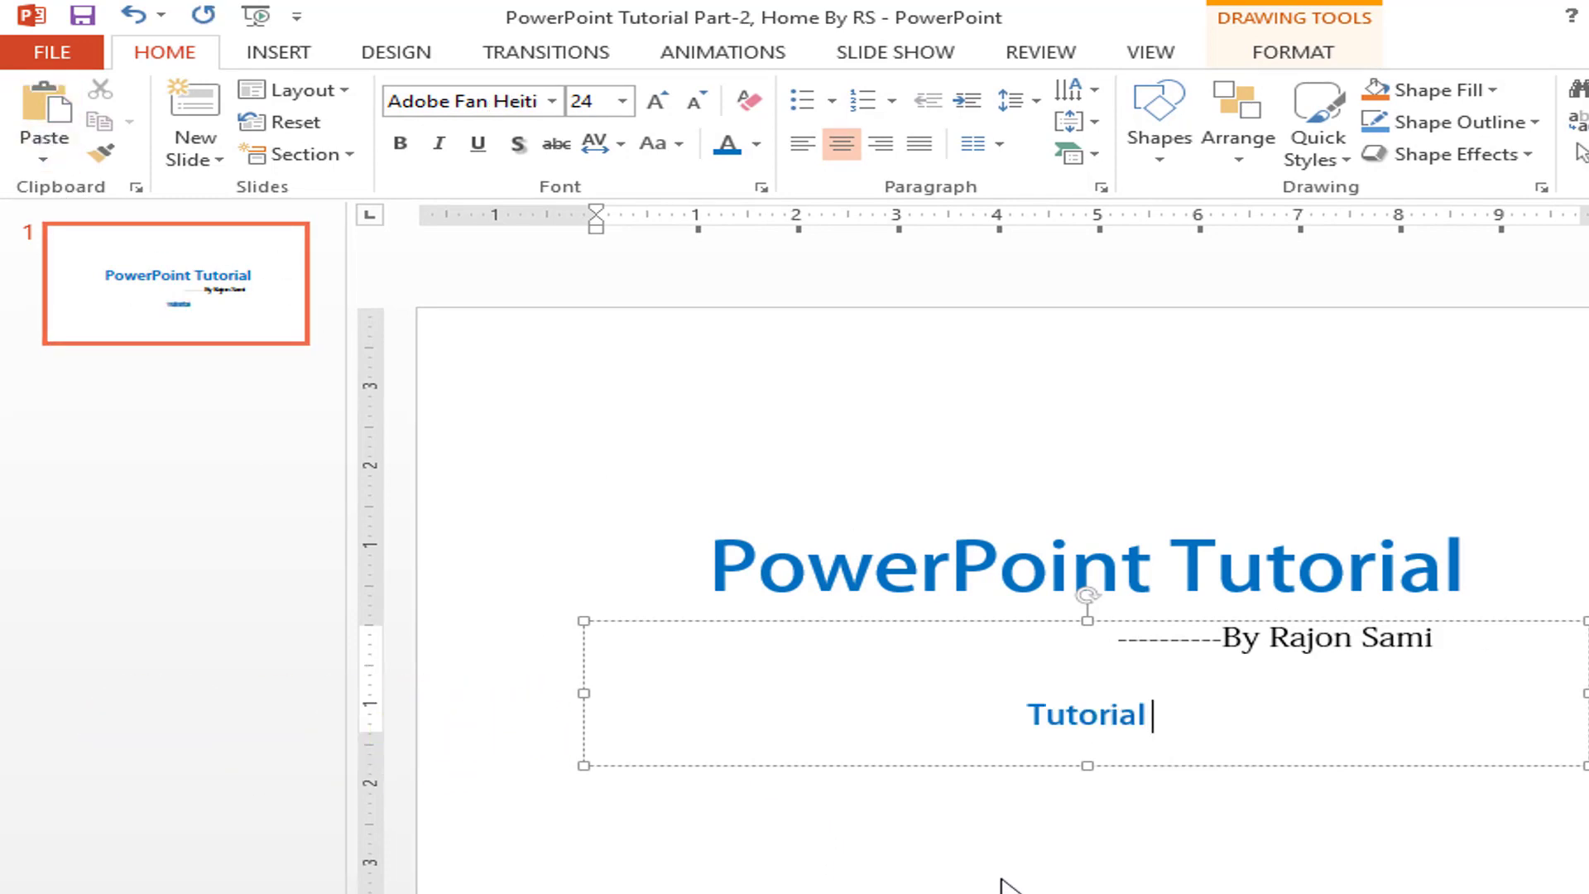
pyautogui.hotkey('ctrl', 'v')
pyautogui.hotkey('ctrl', 'v')
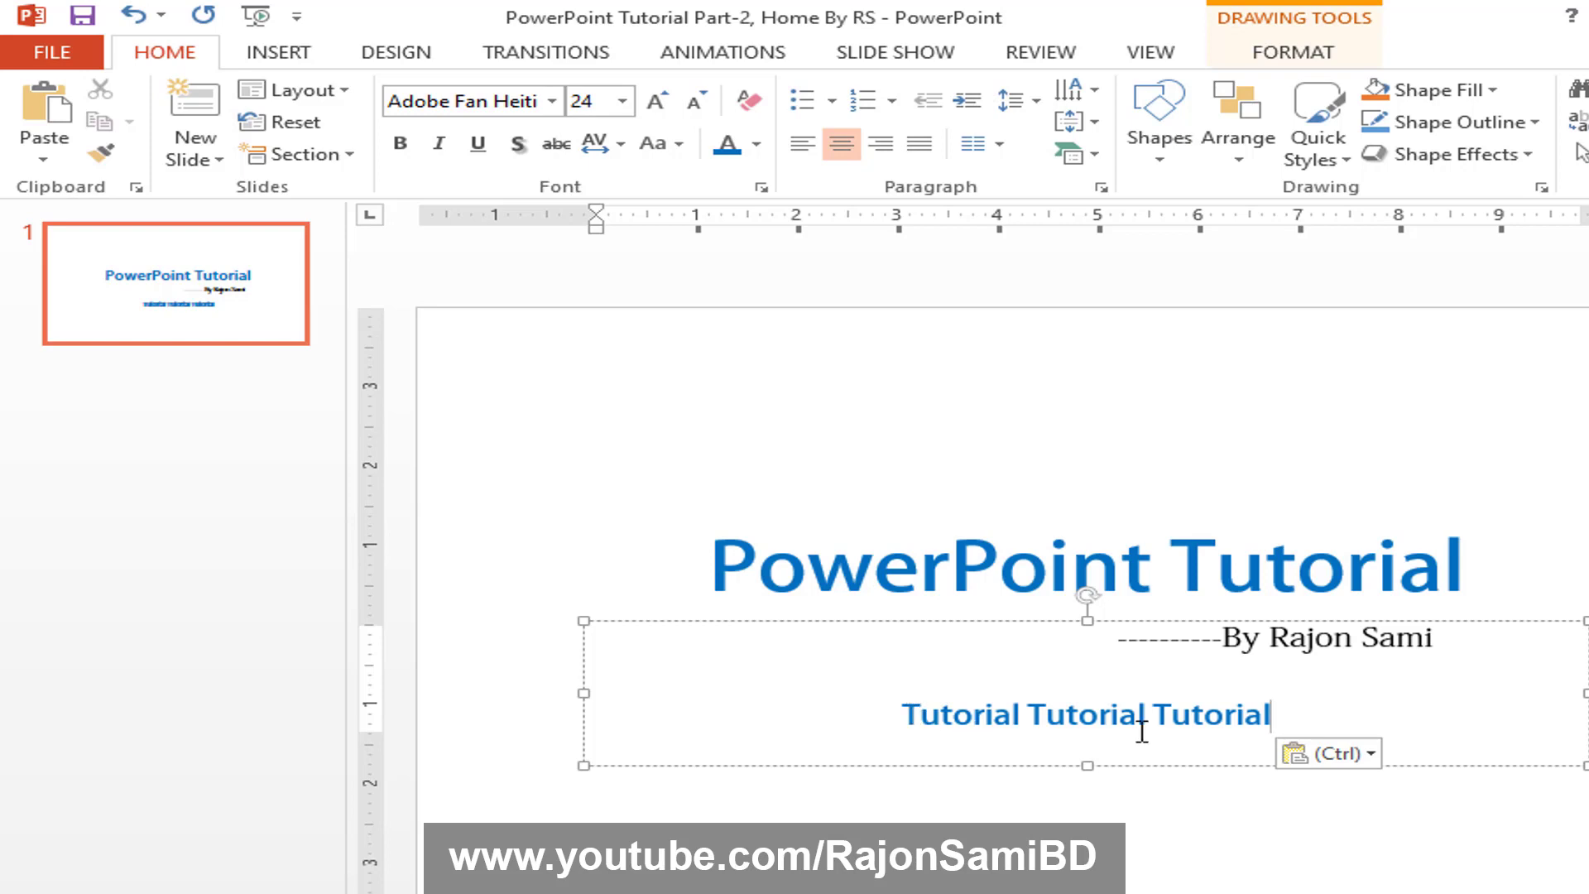
pyautogui.hotkey('ctrl', 'z')
pyautogui.hotkey('ctrl', 'z')
pyautogui.hotkey('ctrl', 'z')
pyautogui.hotkey('ctrl', 'z')
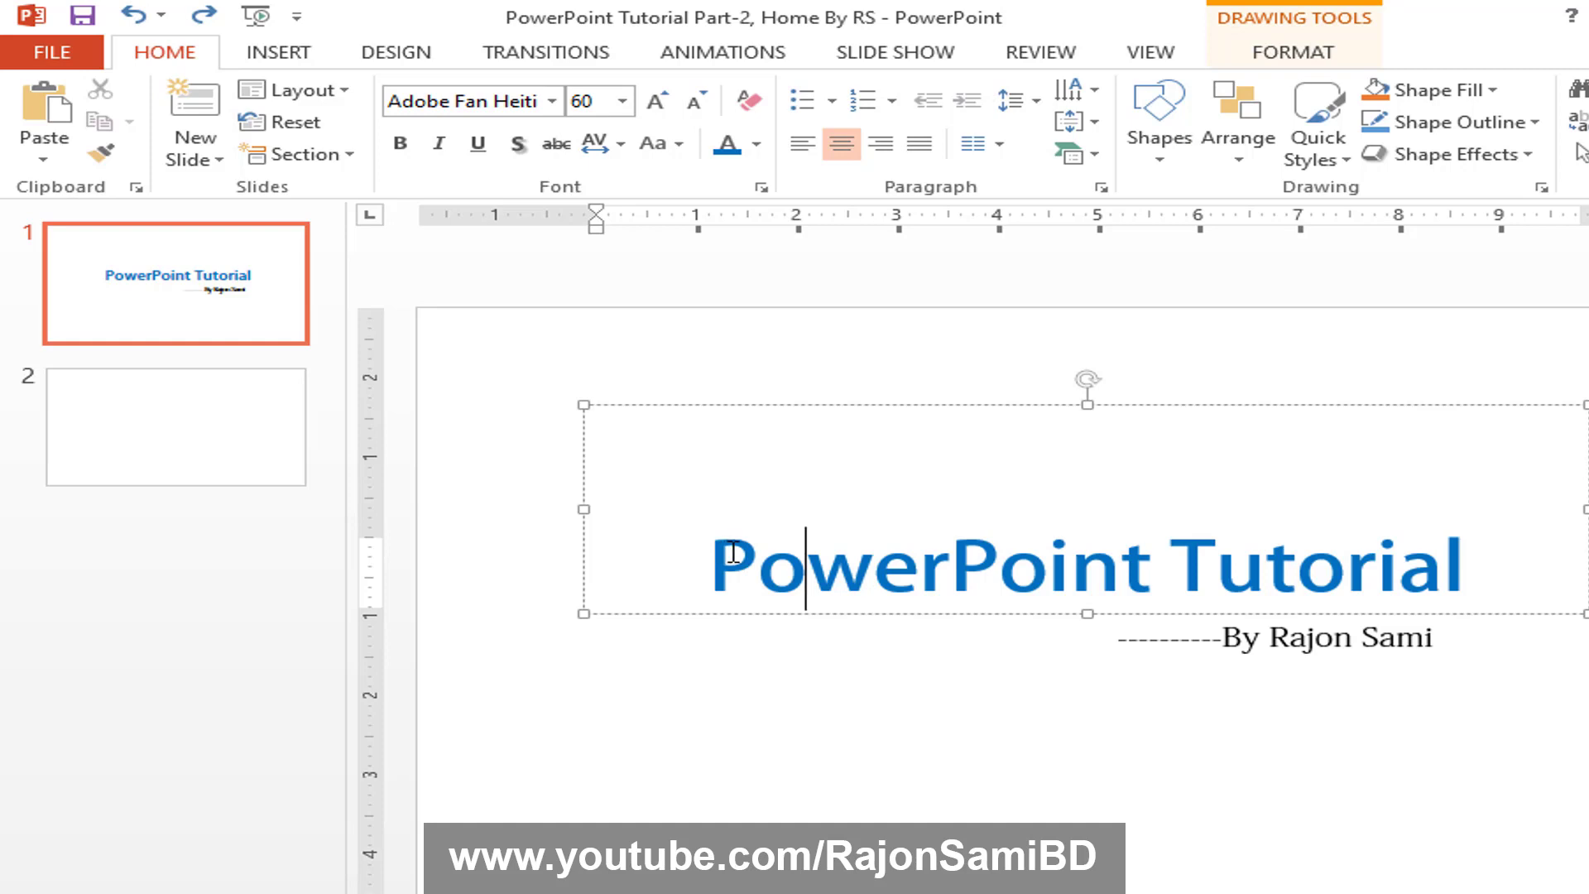
pyautogui.moveTo(714, 565); pyautogui.dragTo(920, 566)
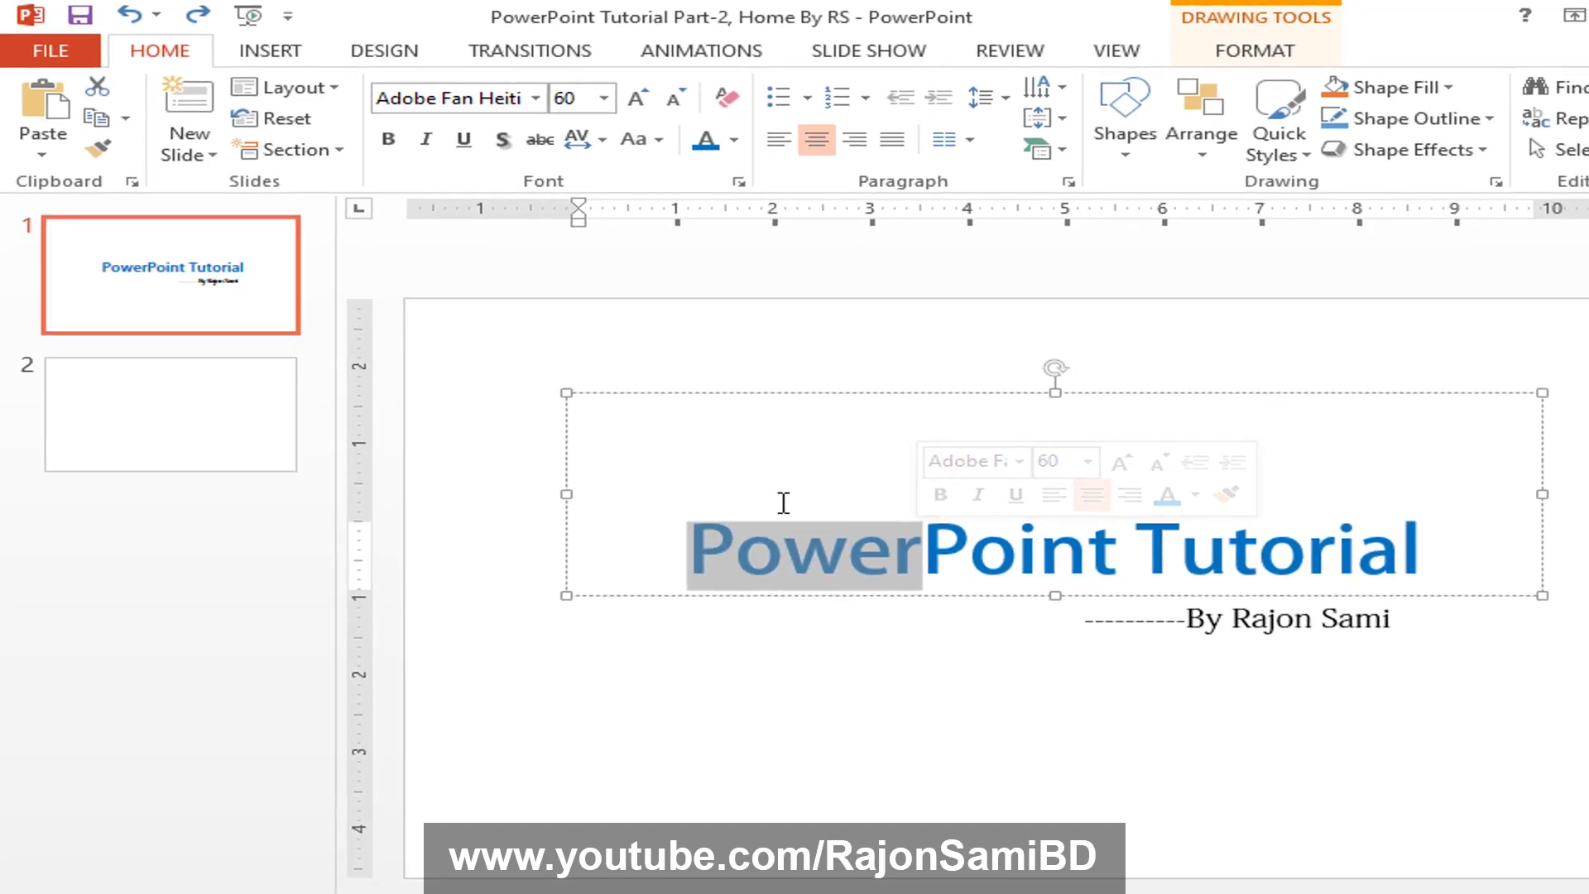
pyautogui.click(844, 553)
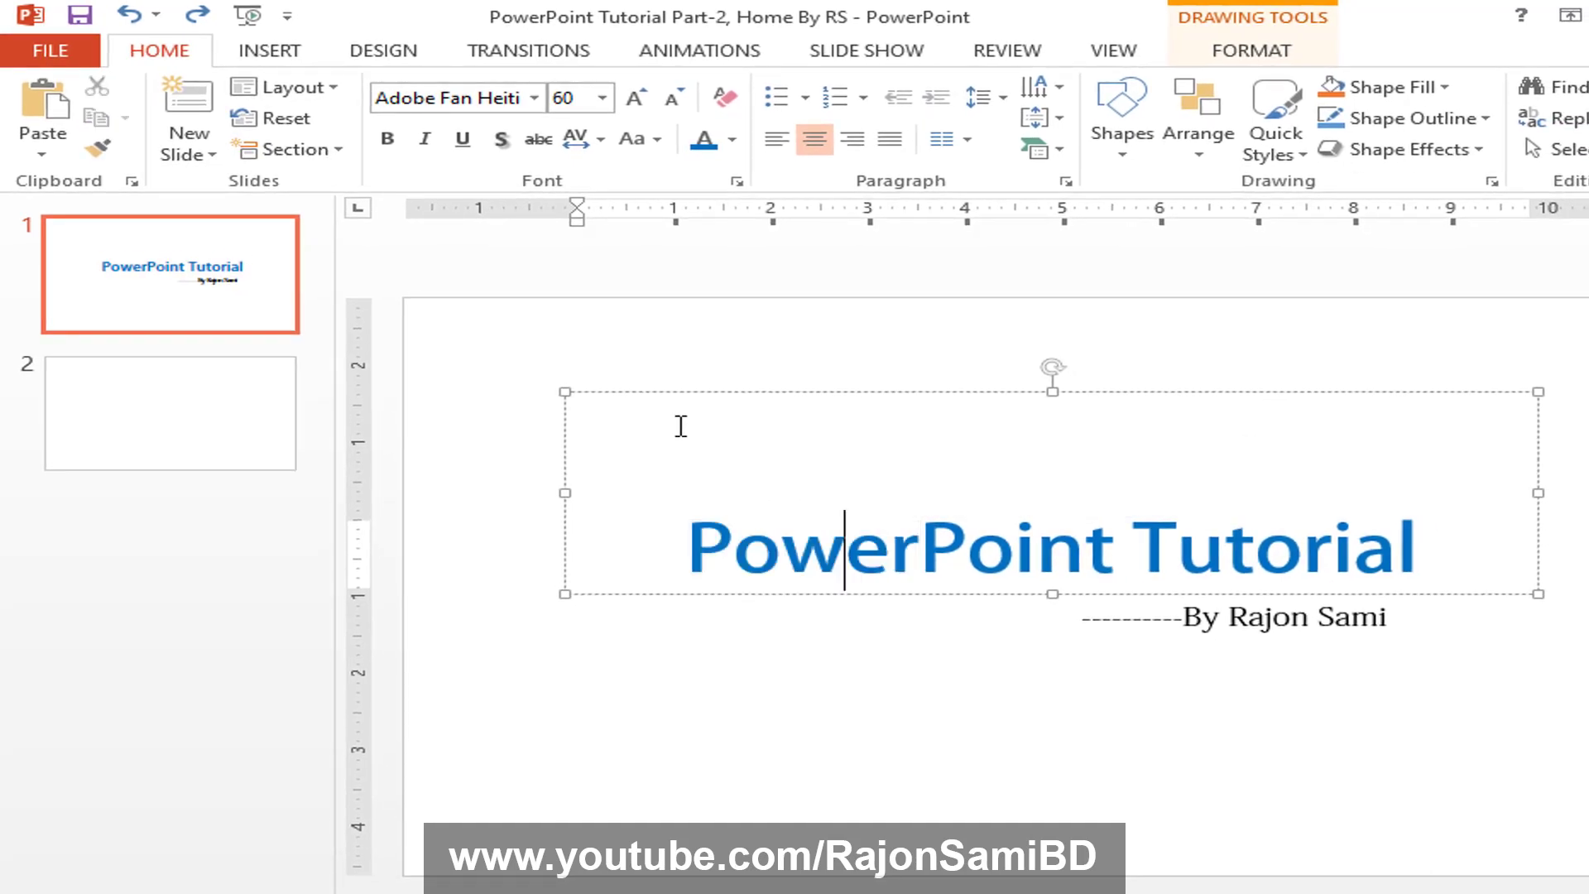
pyautogui.click(650, 391)
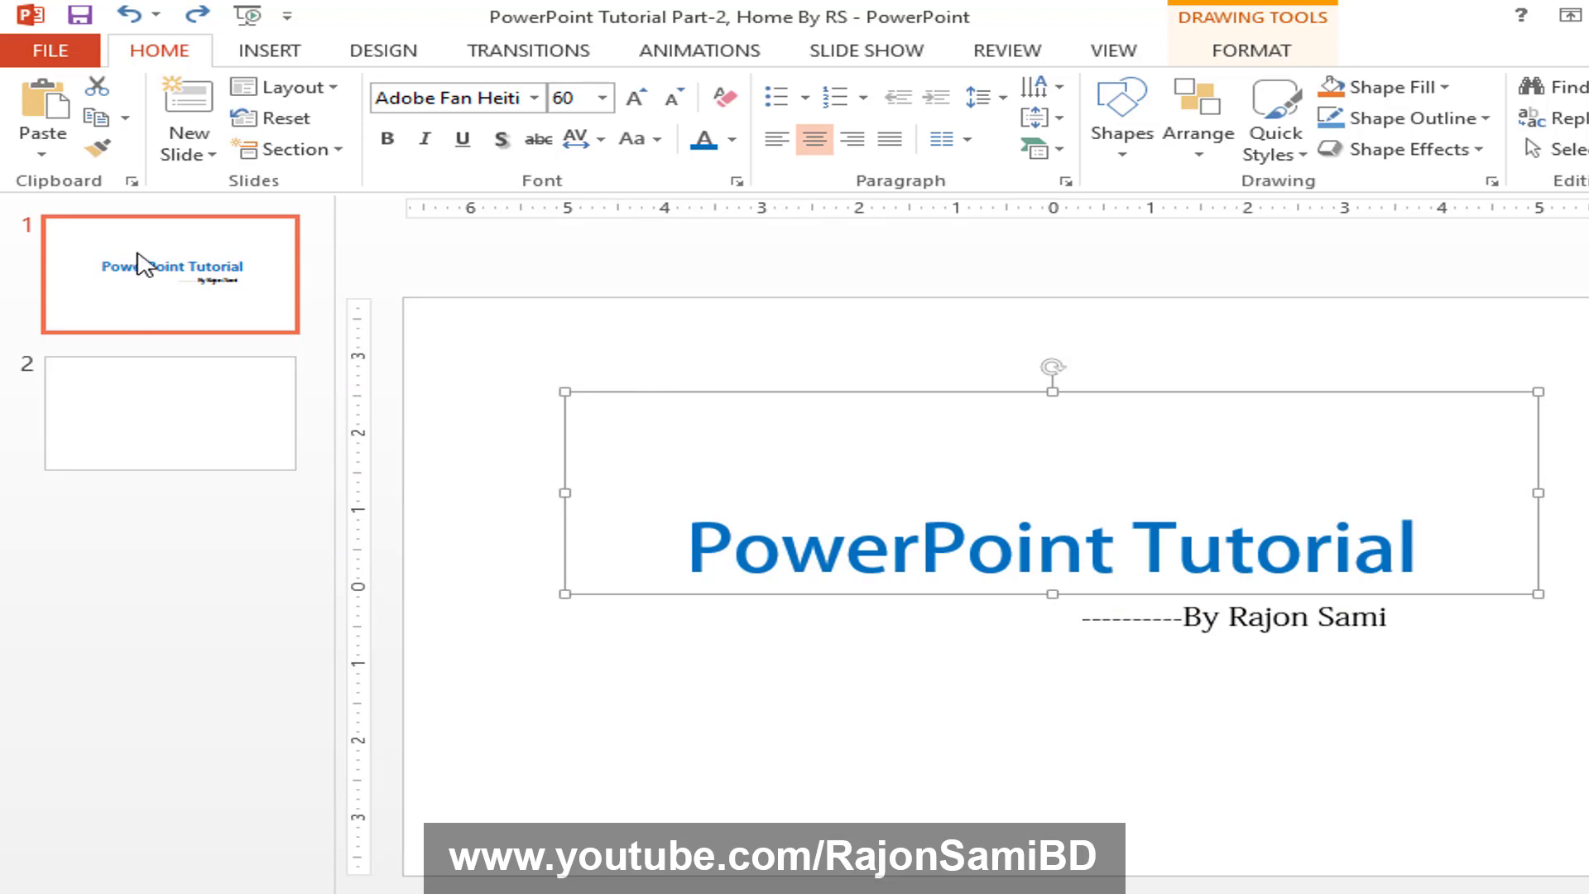
pyautogui.click(111, 121)
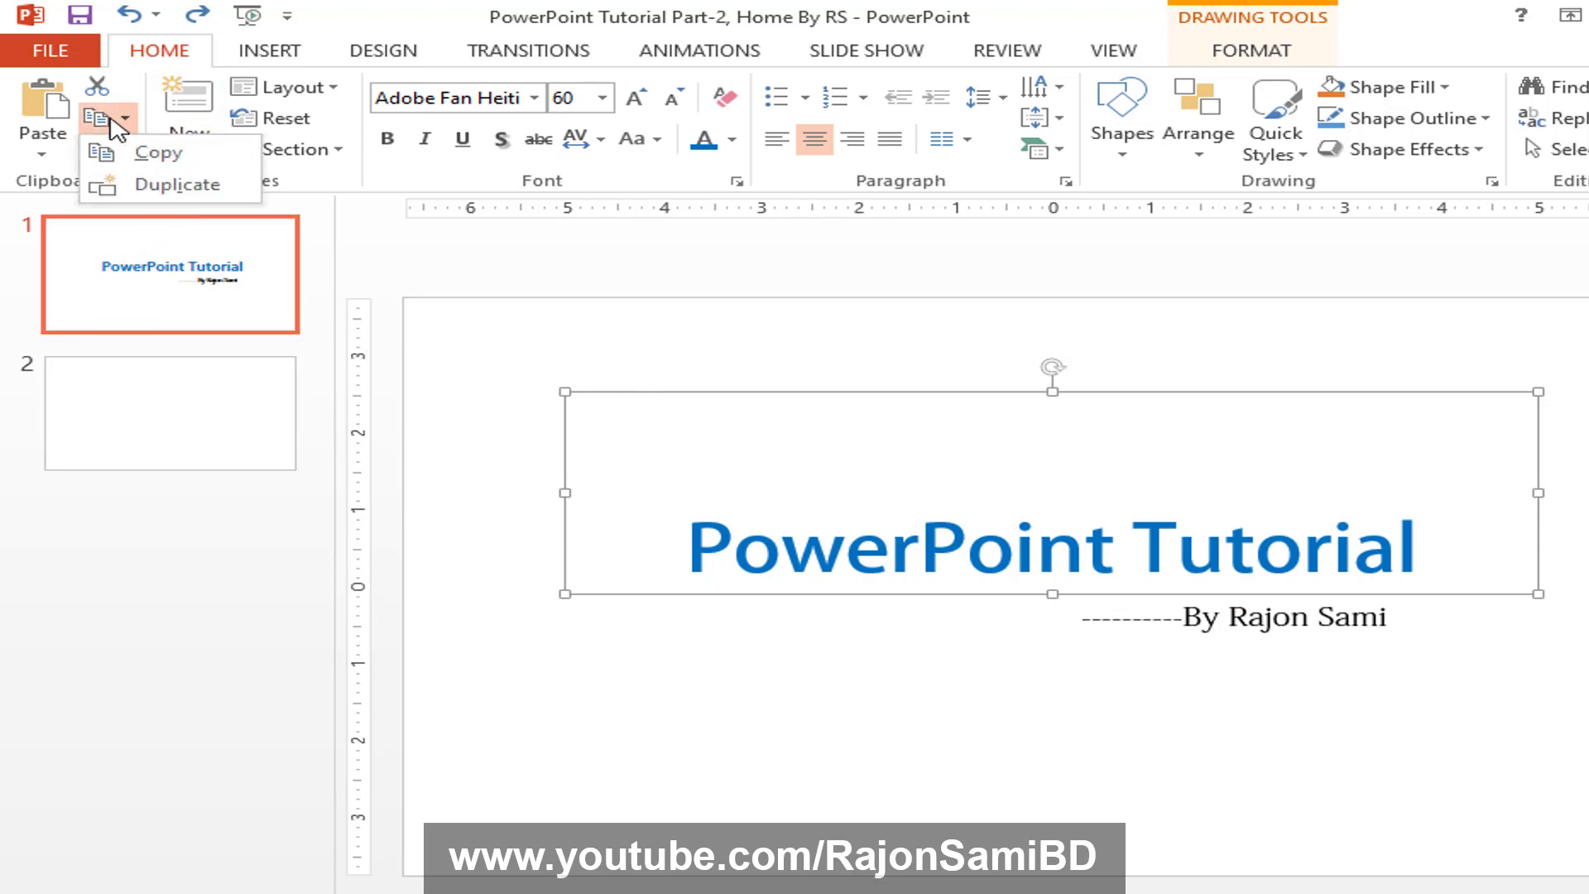
pyautogui.click(111, 121)
pyautogui.click(124, 120)
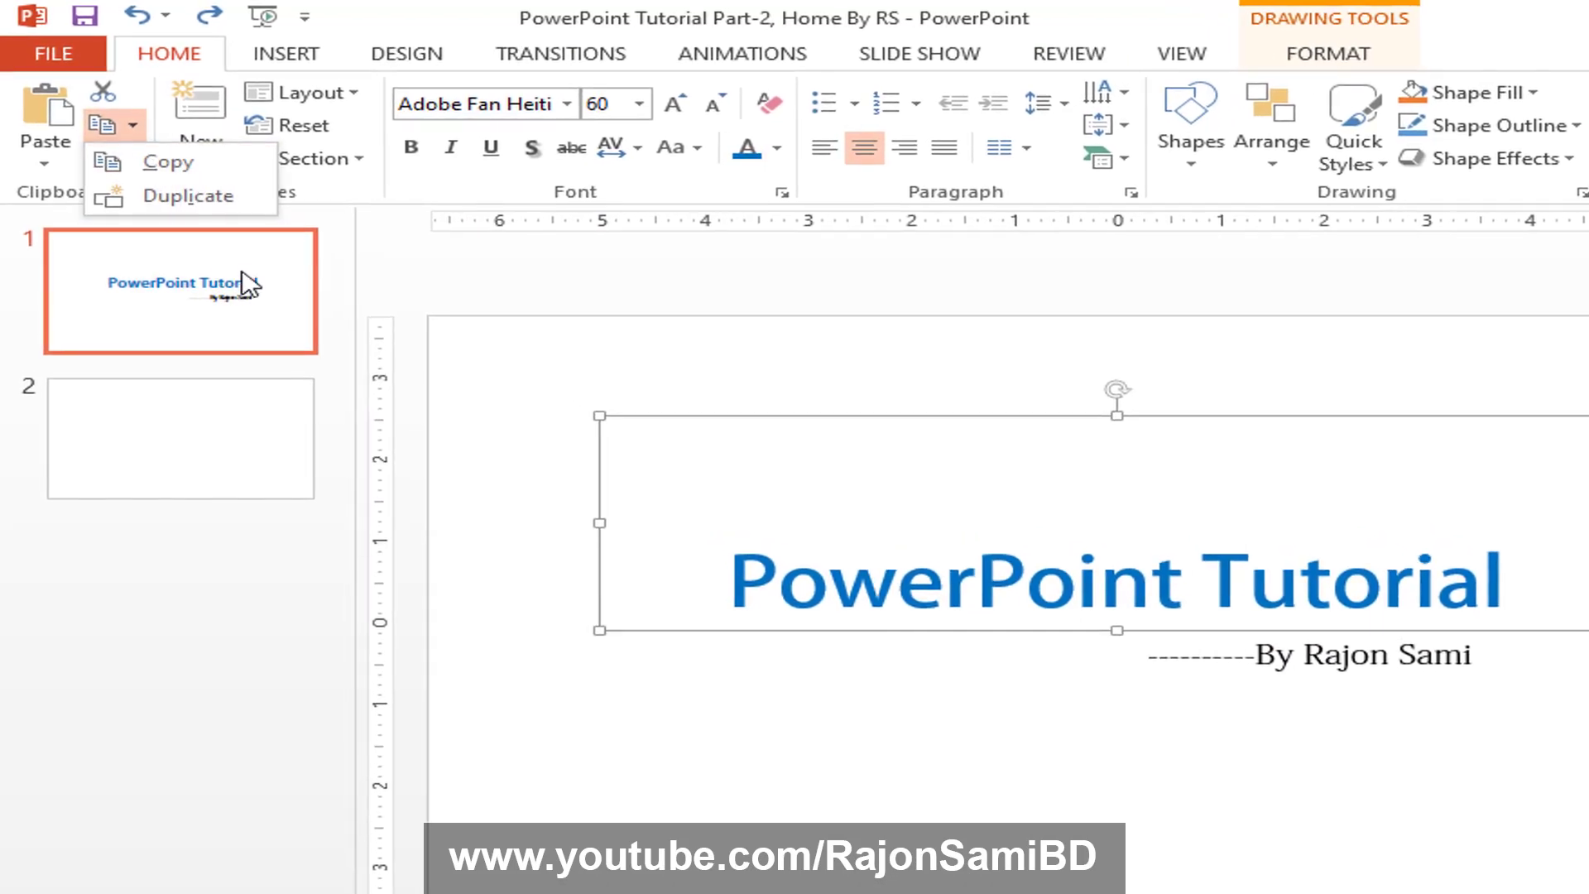
pyautogui.click(190, 197)
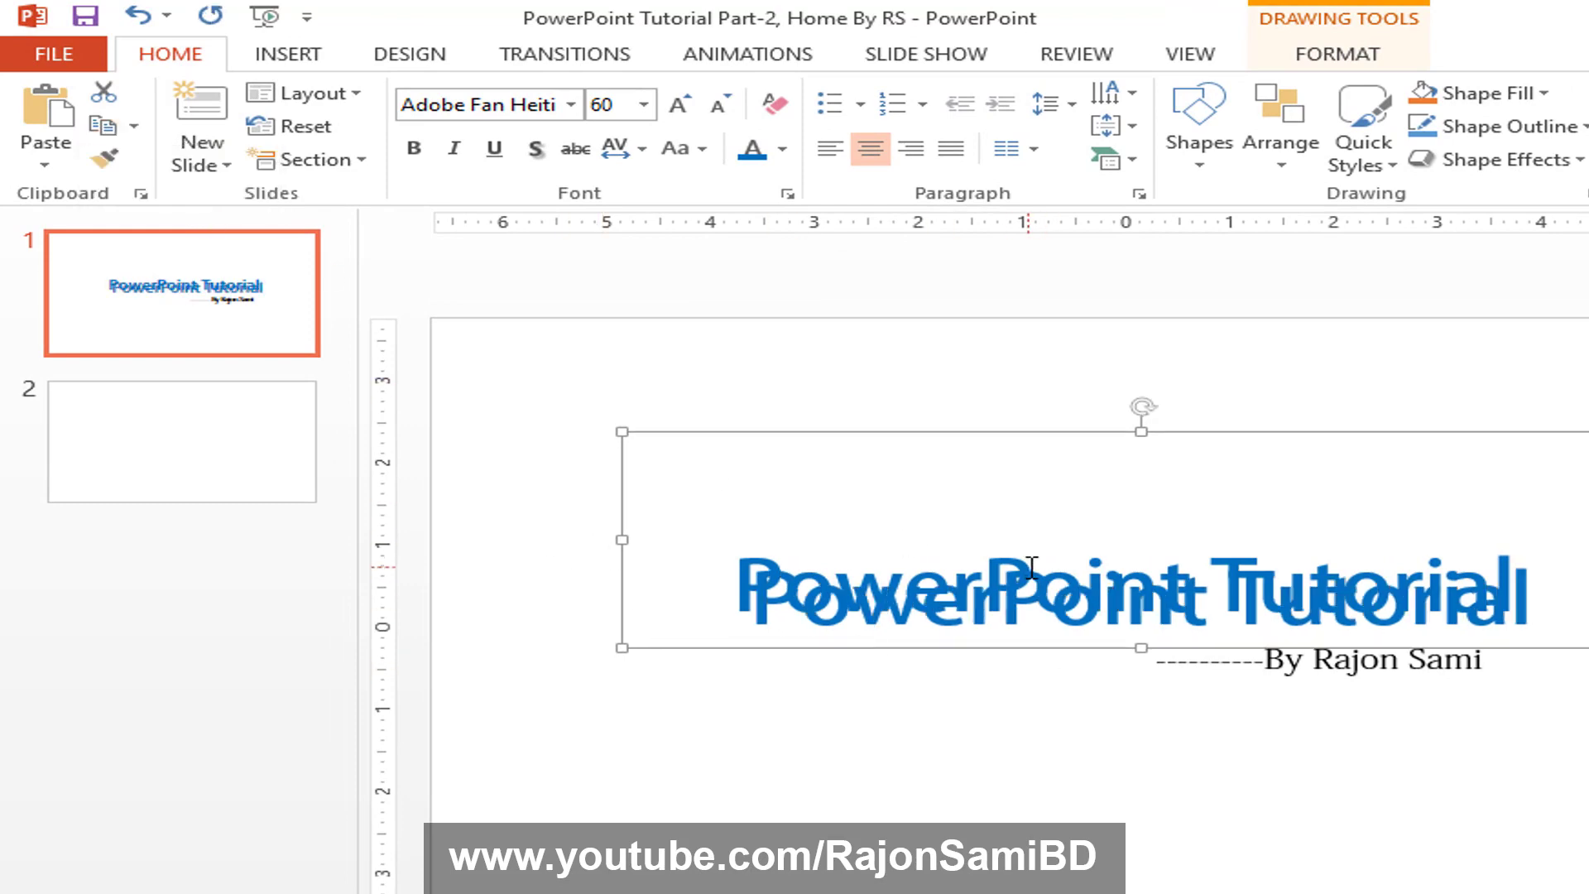
pyautogui.hotkey('ctrl', 'z')
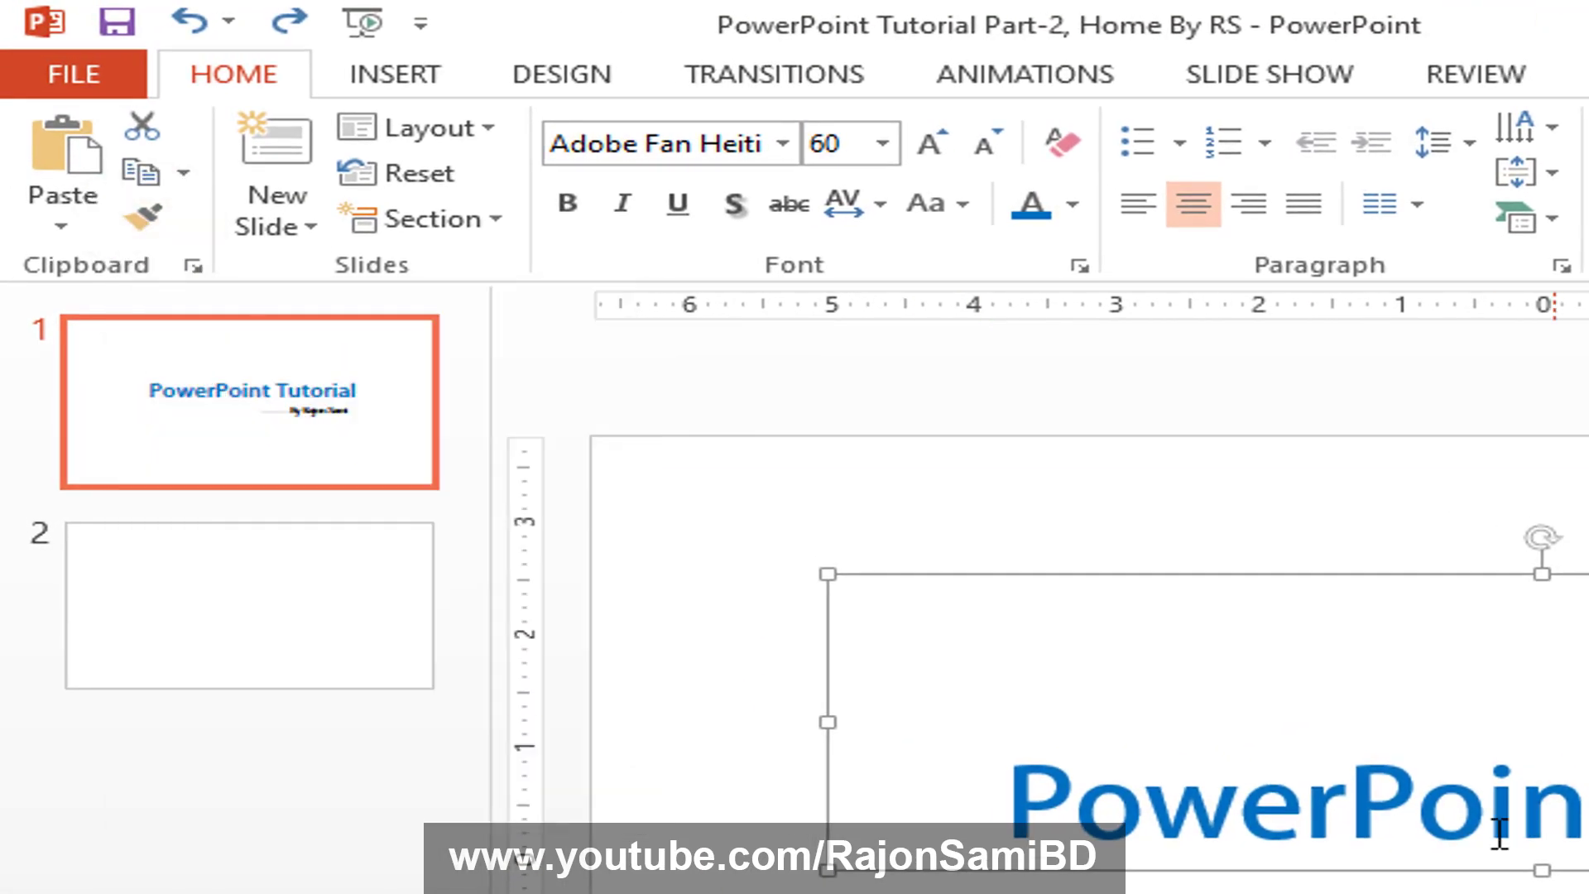
pyautogui.click(1500, 832)
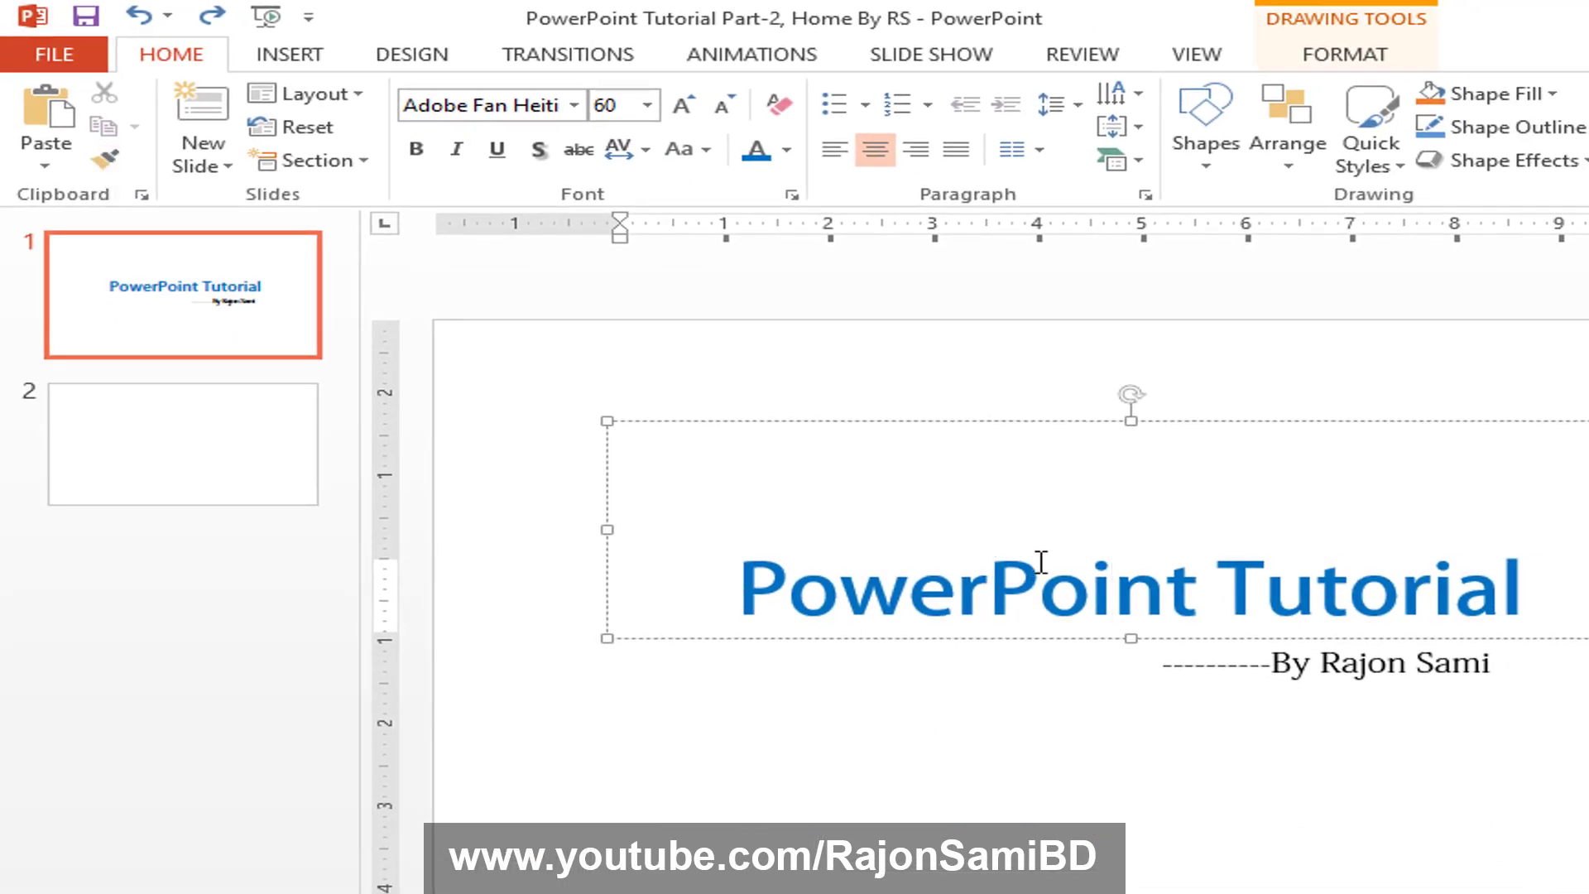
pyautogui.moveTo(1041, 562); pyautogui.dragTo(1026, 610)
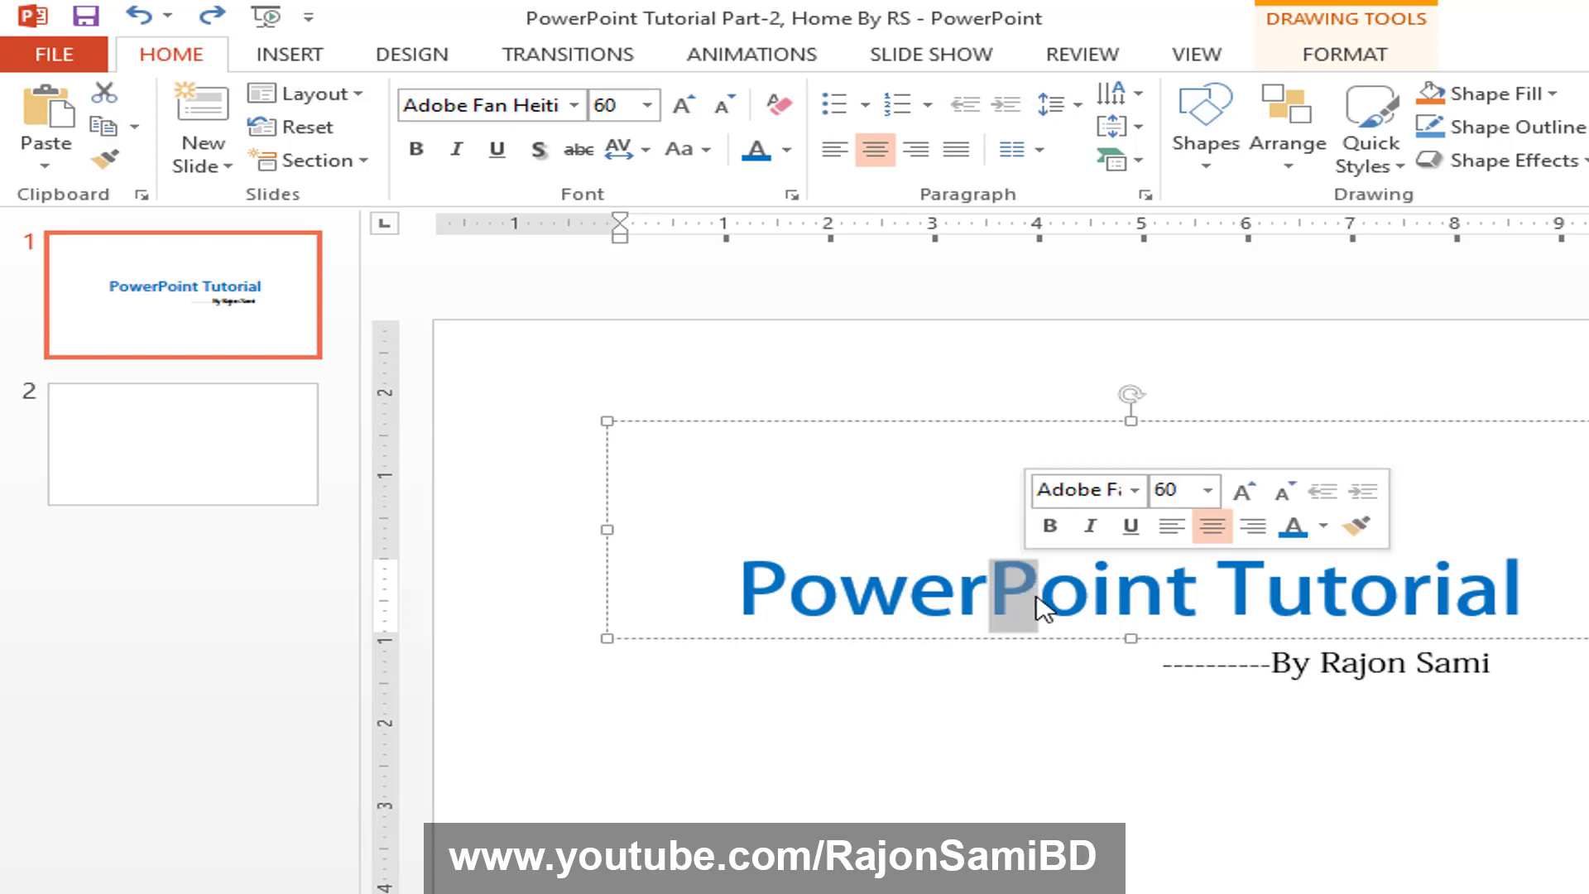
pyautogui.click(1265, 662)
pyautogui.moveTo(1230, 663); pyautogui.dragTo(1441, 695)
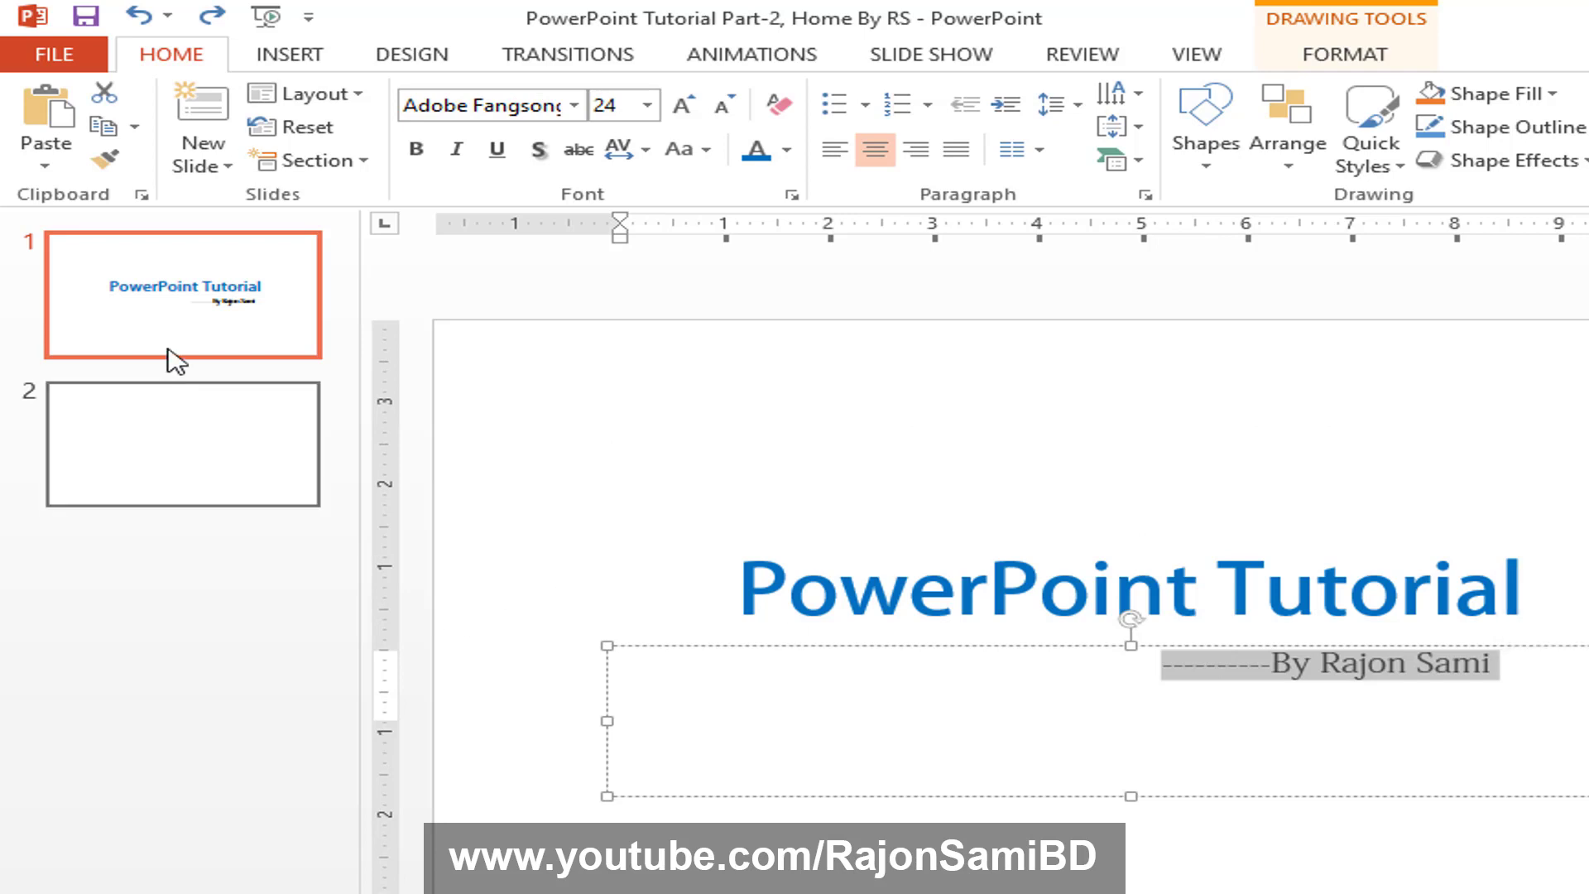
pyautogui.moveTo(738, 589); pyautogui.dragTo(1170, 593)
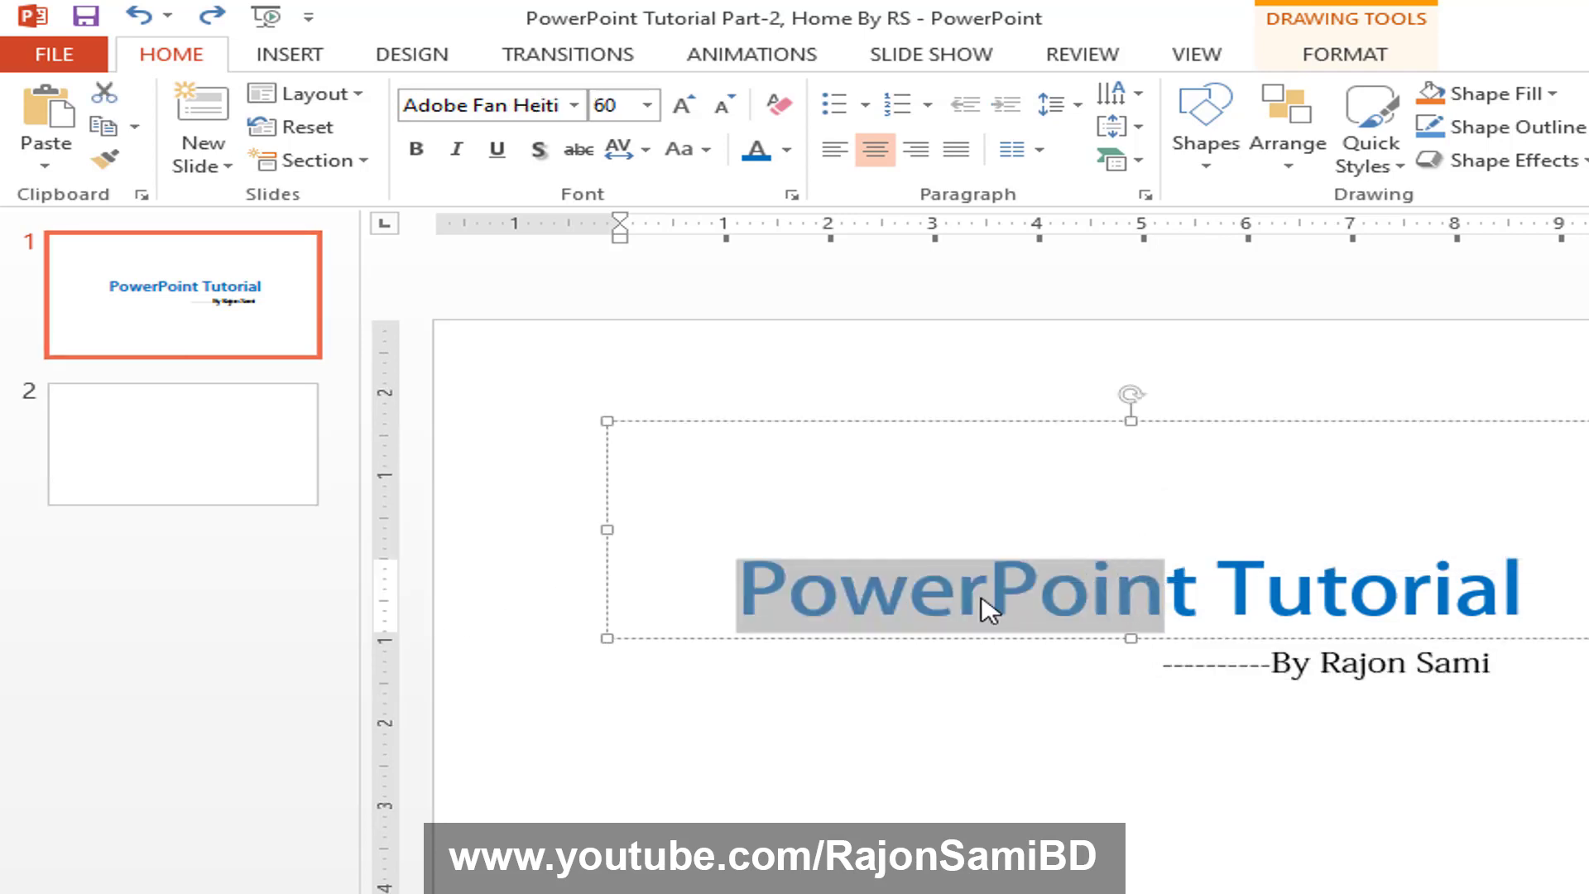
pyautogui.click(1011, 560)
pyautogui.moveTo(991, 580); pyautogui.dragTo(1036, 617)
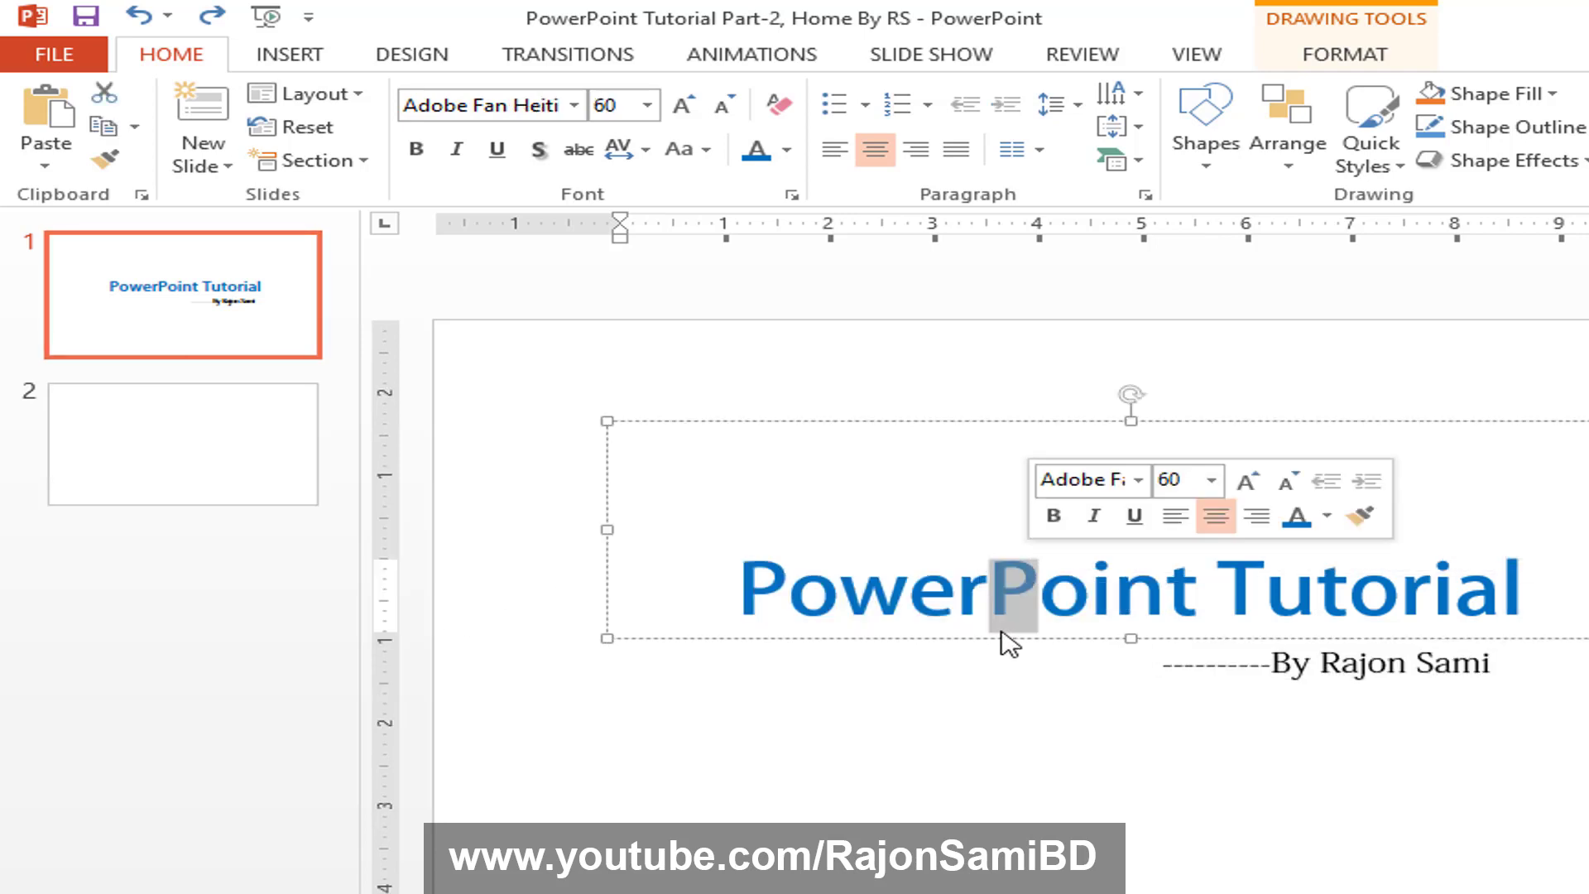
pyautogui.click(107, 161)
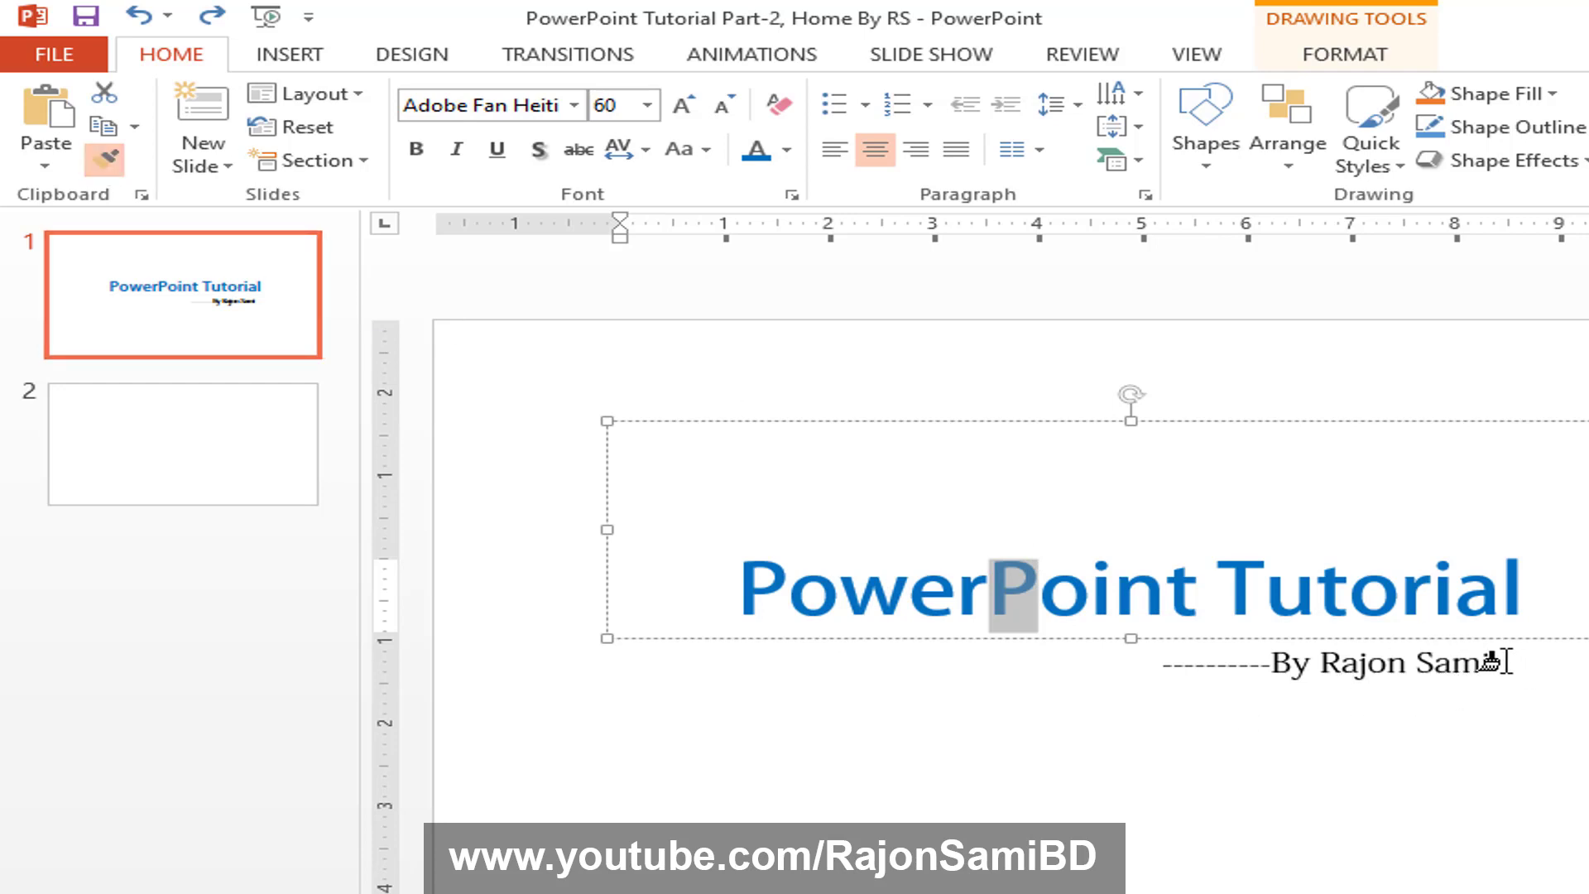
pyautogui.moveTo(1507, 660); pyautogui.dragTo(1401, 661)
pyautogui.click(1170, 589)
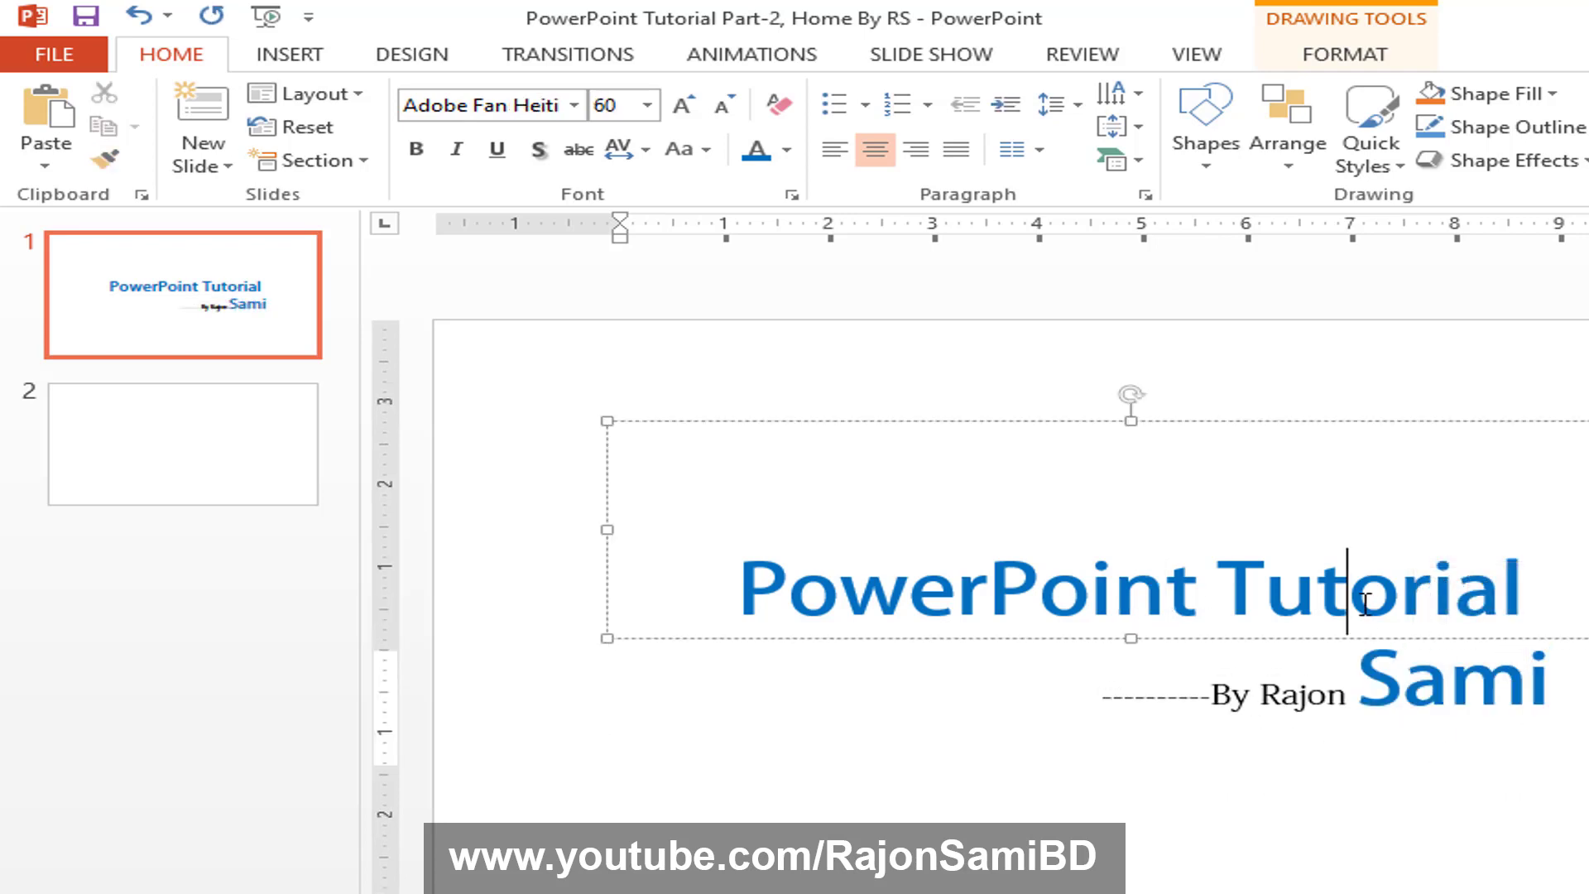
pyautogui.click(1521, 703)
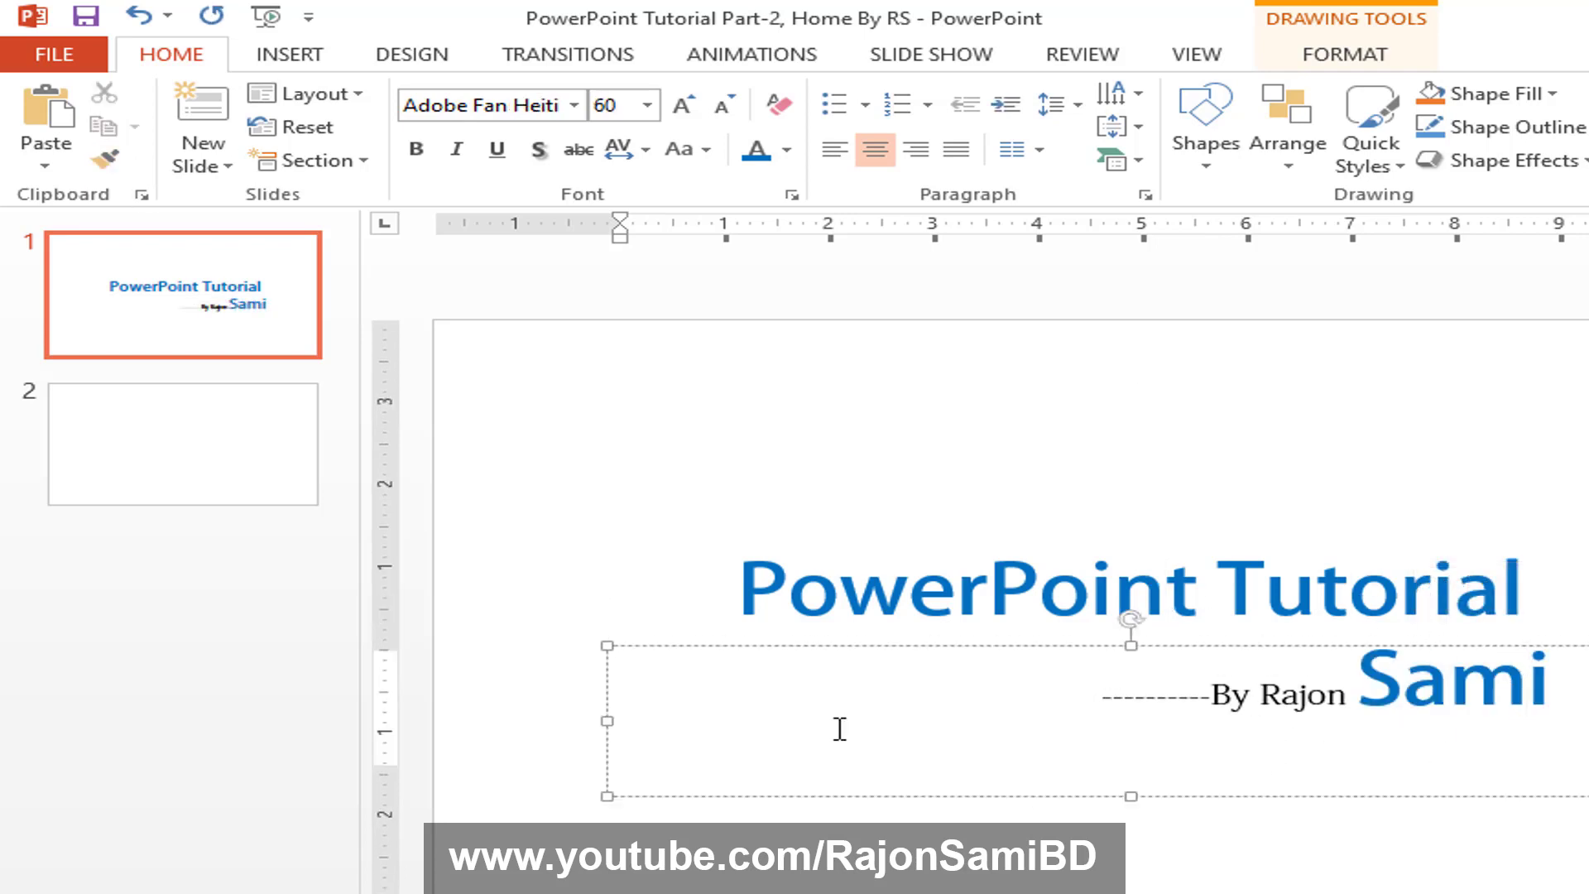
pyautogui.click(1006, 593)
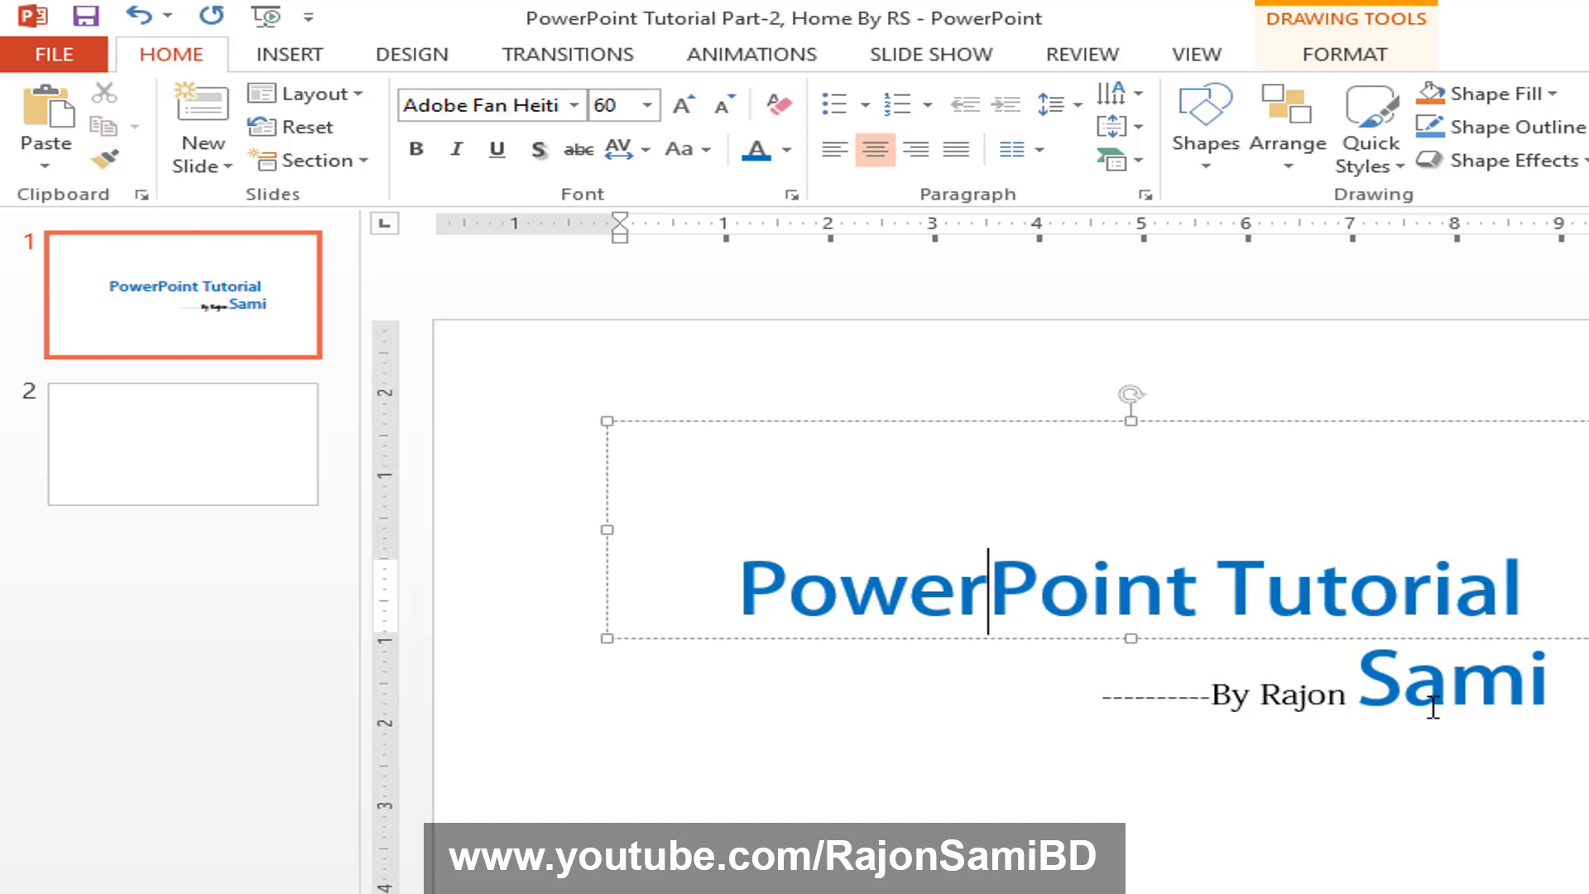
pyautogui.hotkey('ctrl', 'z')
pyautogui.click(1424, 660)
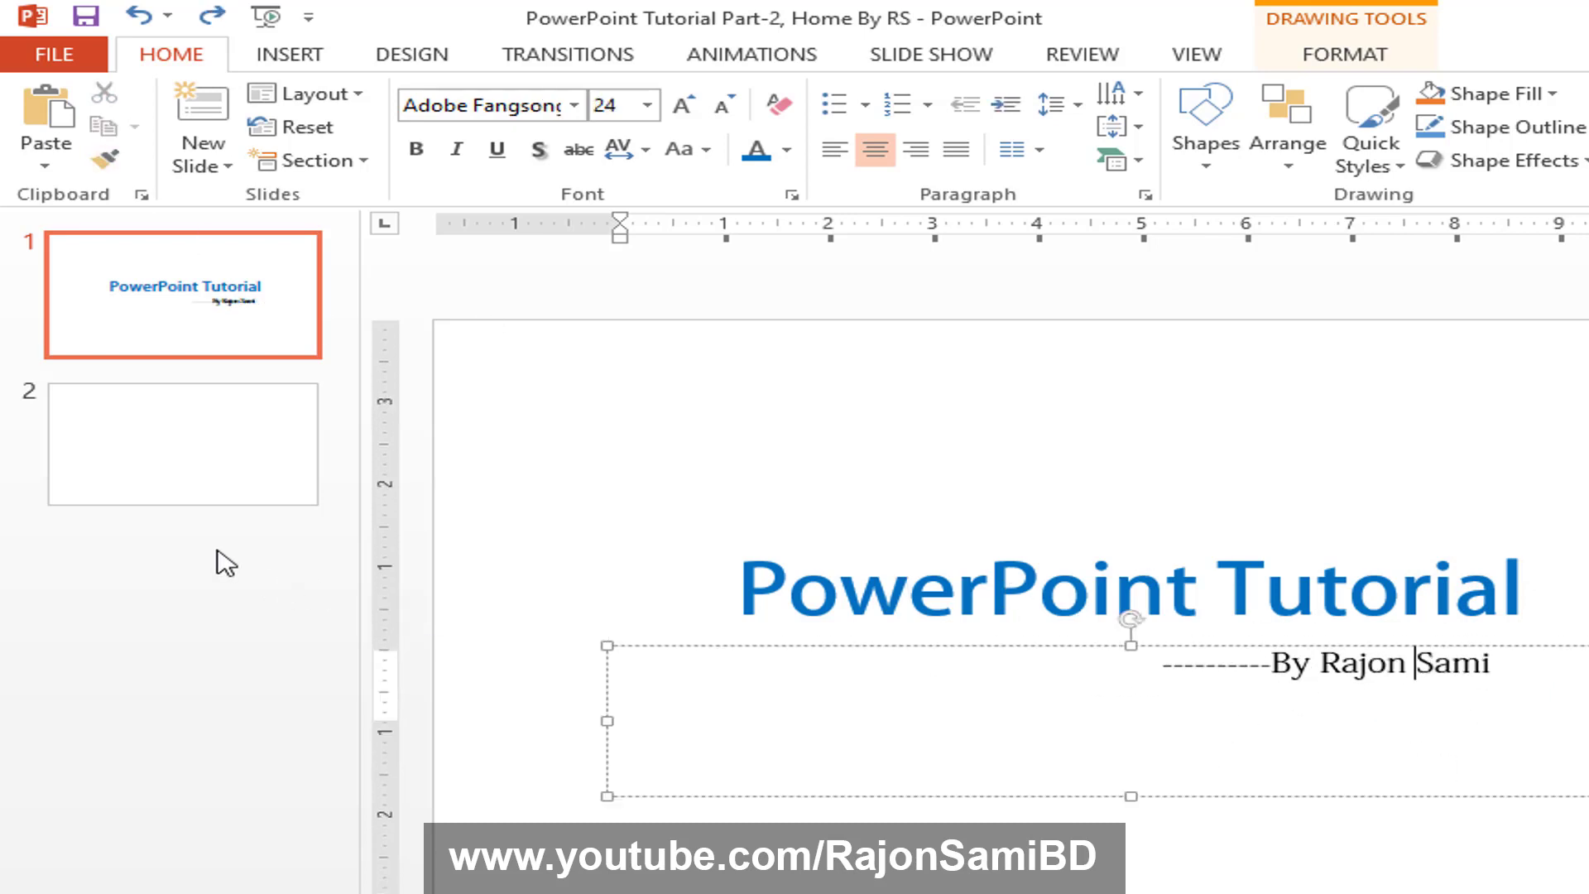
pyautogui.moveTo(1011, 577); pyautogui.dragTo(1029, 574)
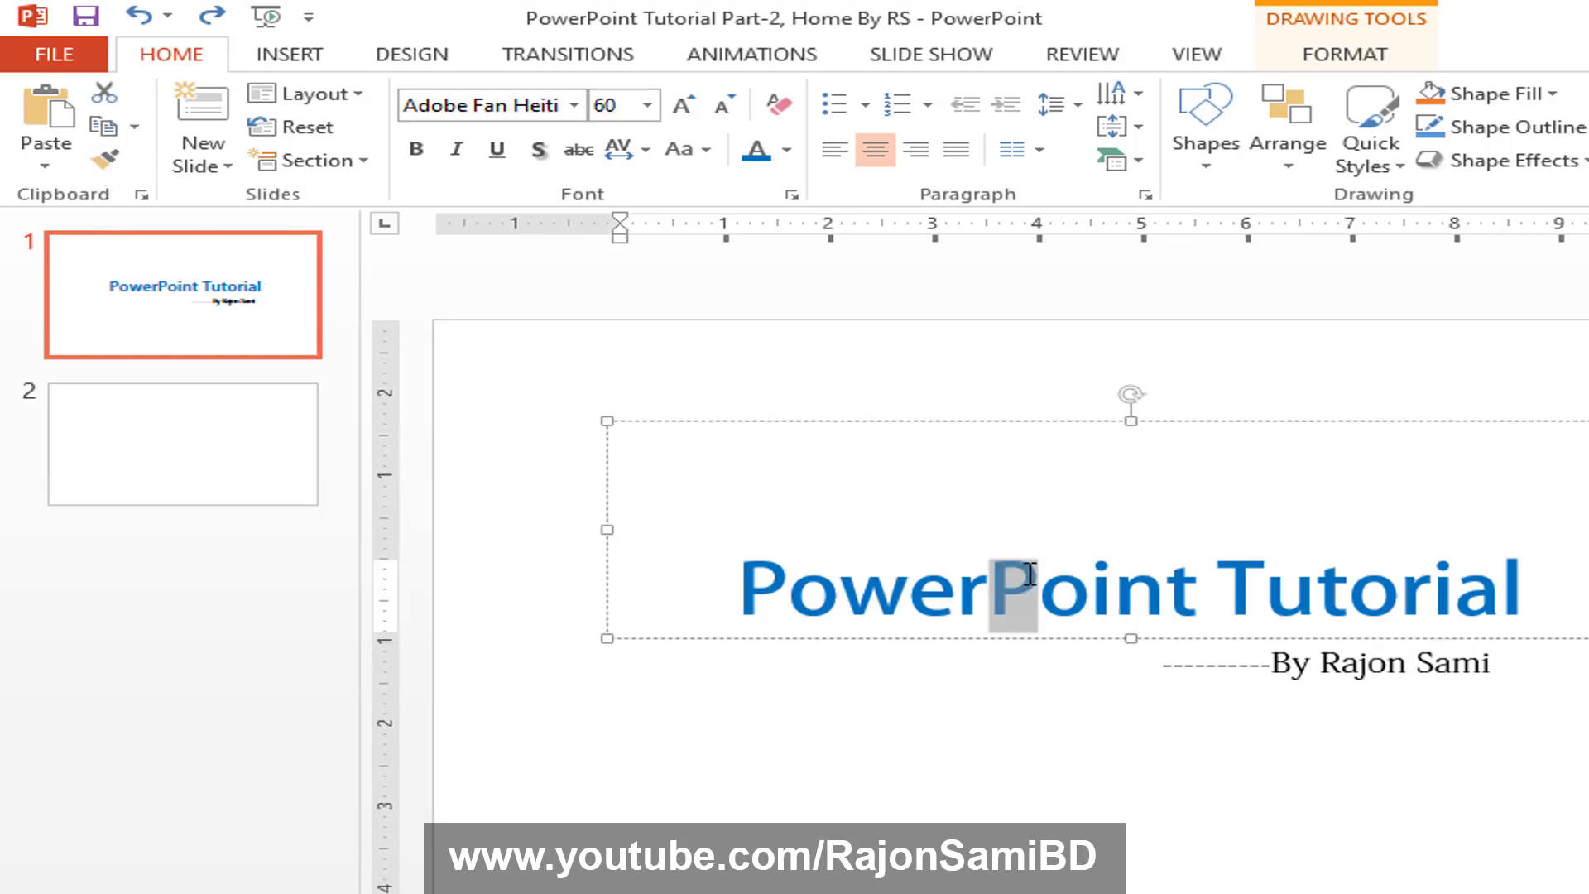
pyautogui.click(106, 161)
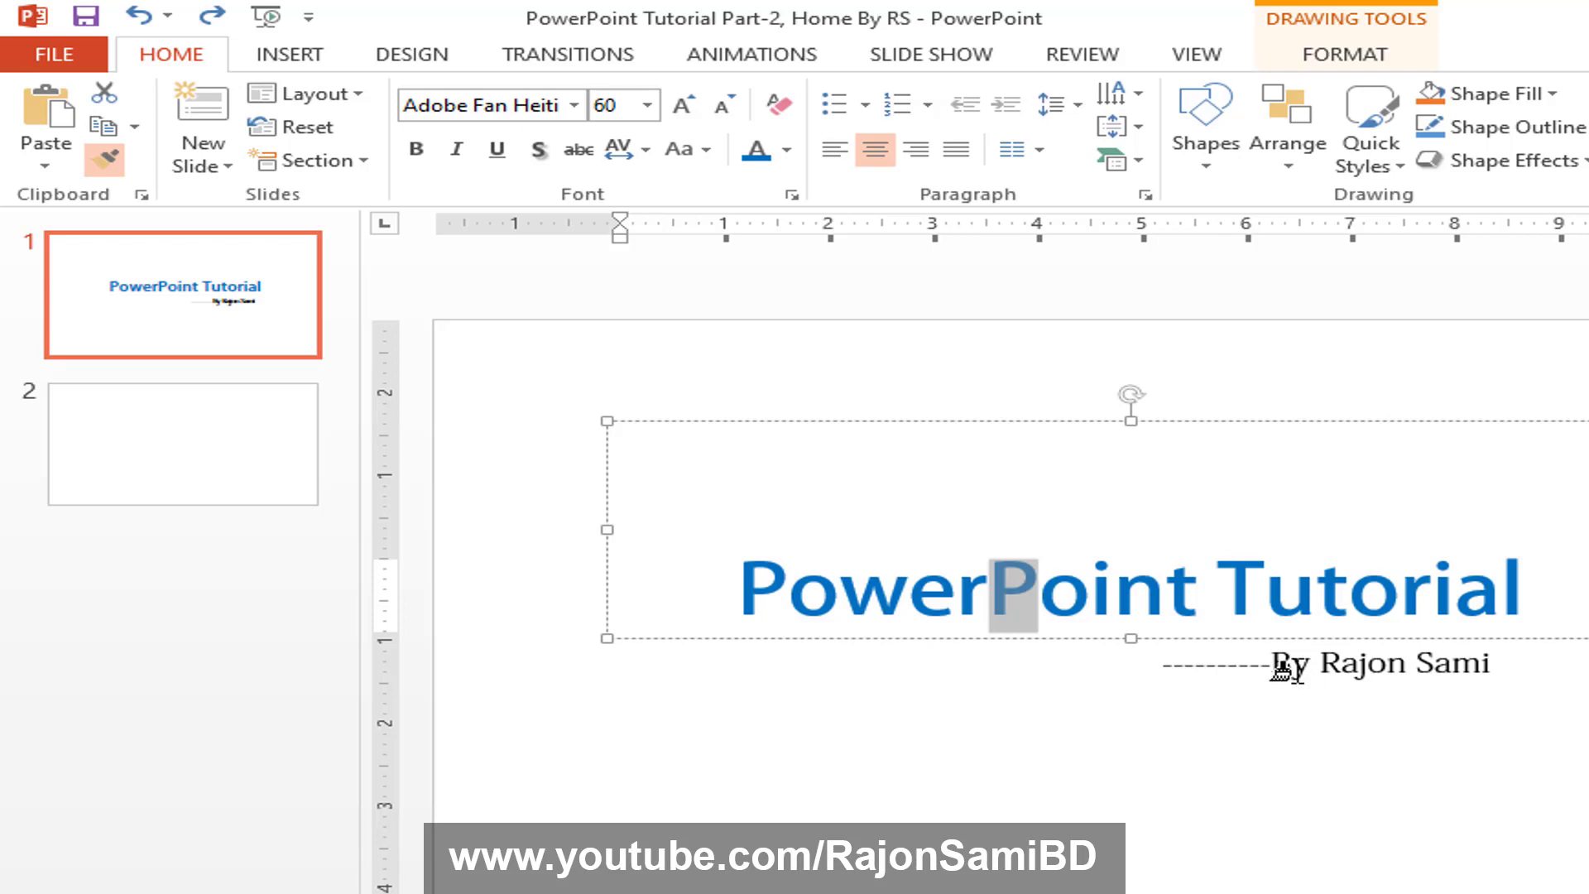
pyautogui.moveTo(1277, 664); pyautogui.dragTo(1254, 662)
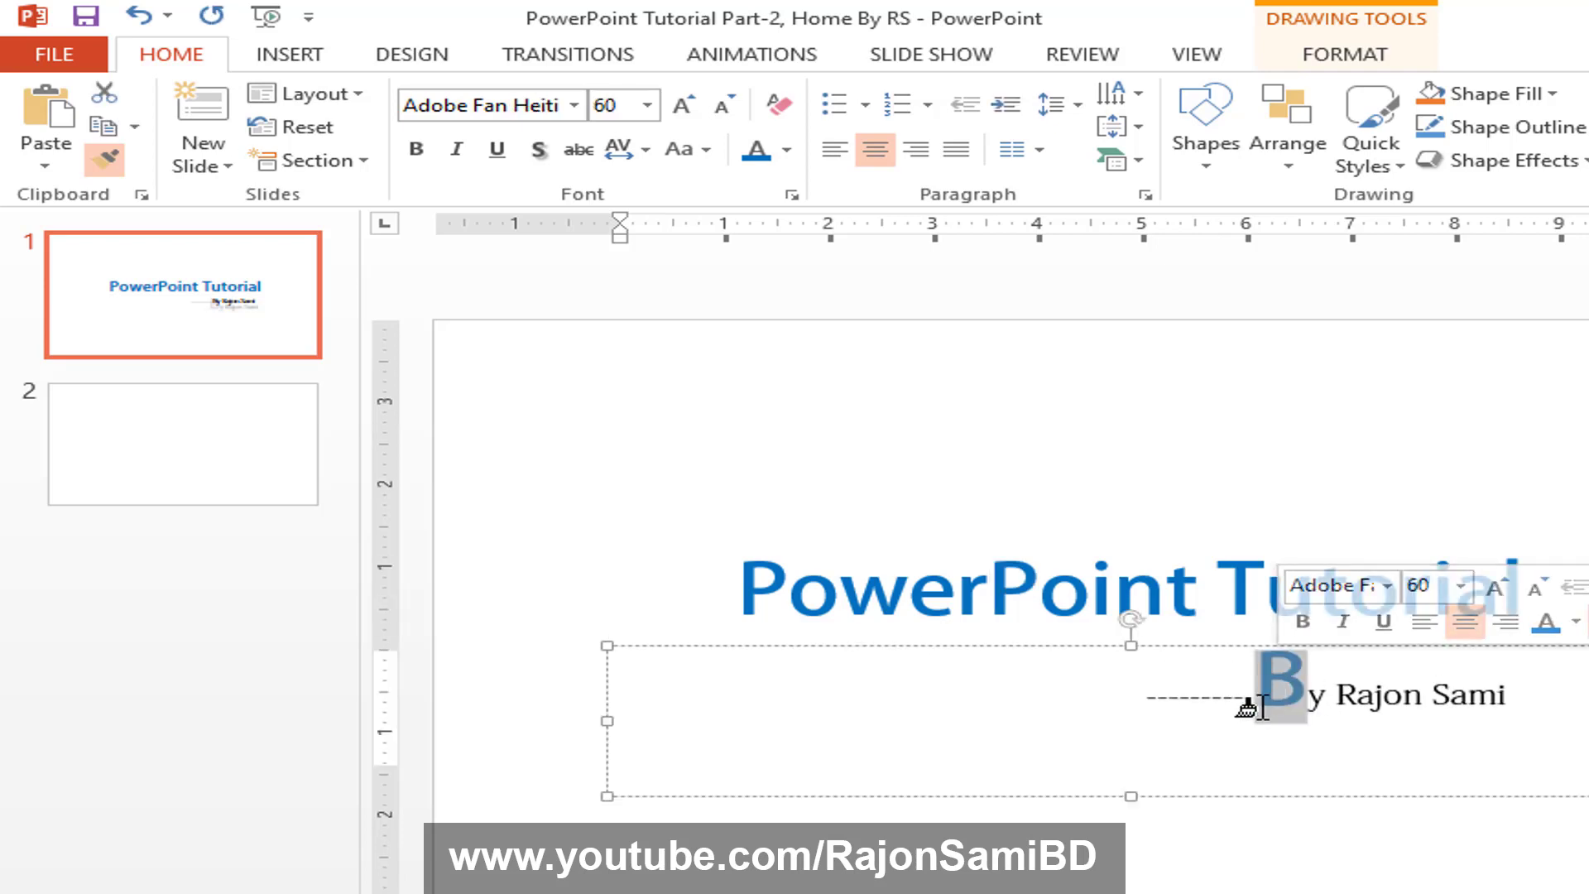
pyautogui.click(1351, 691)
pyautogui.moveTo(1345, 689); pyautogui.dragTo(1359, 699)
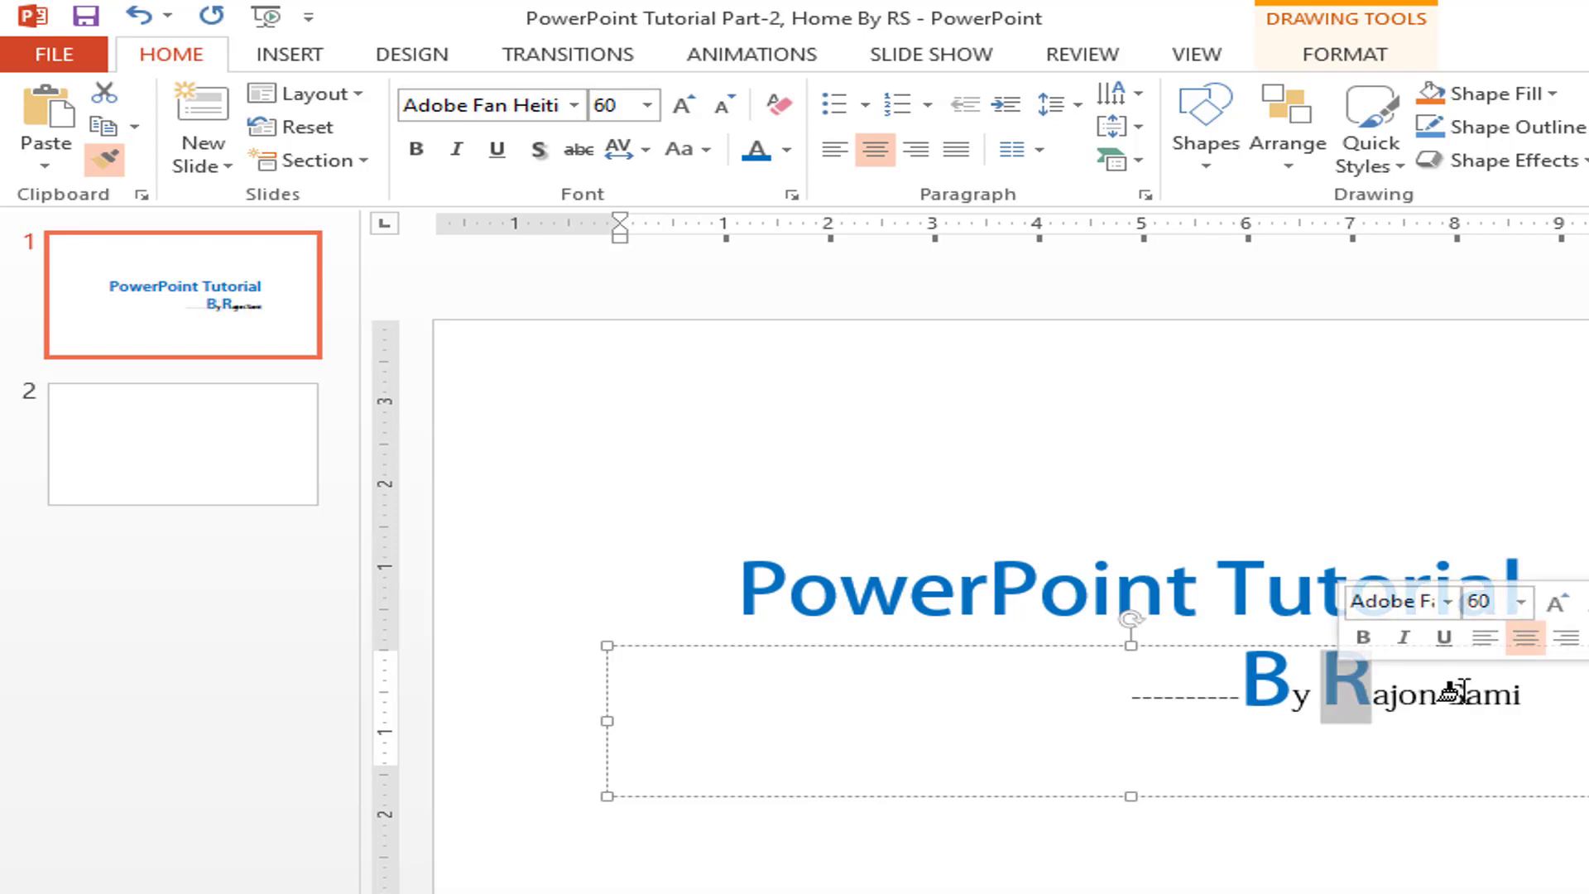
pyautogui.moveTo(1457, 691); pyautogui.dragTo(1444, 699)
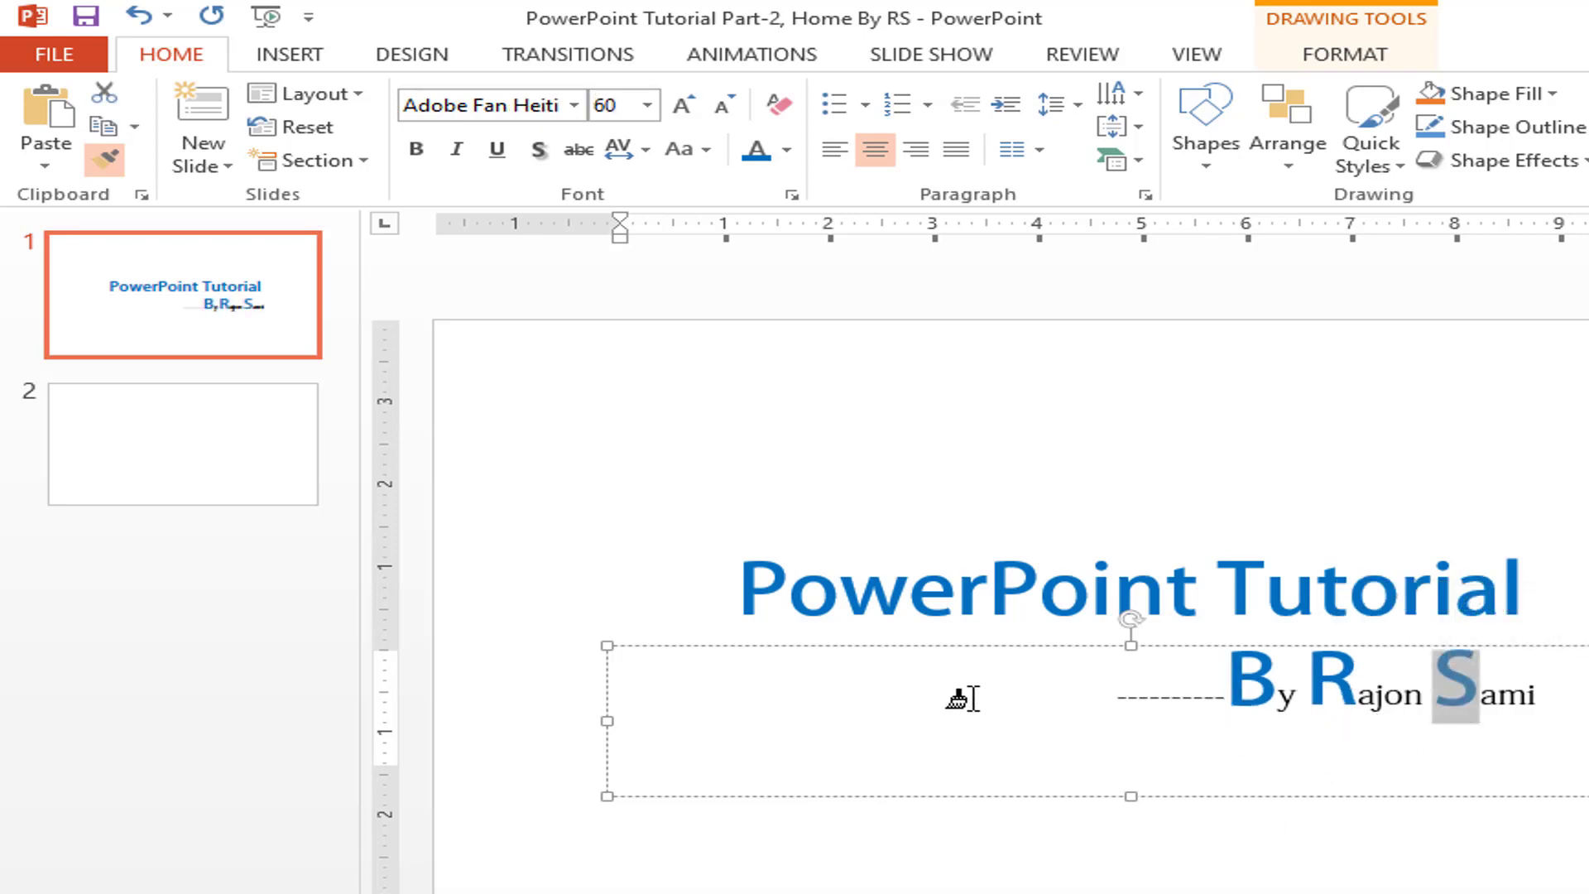
pyautogui.click(104, 159)
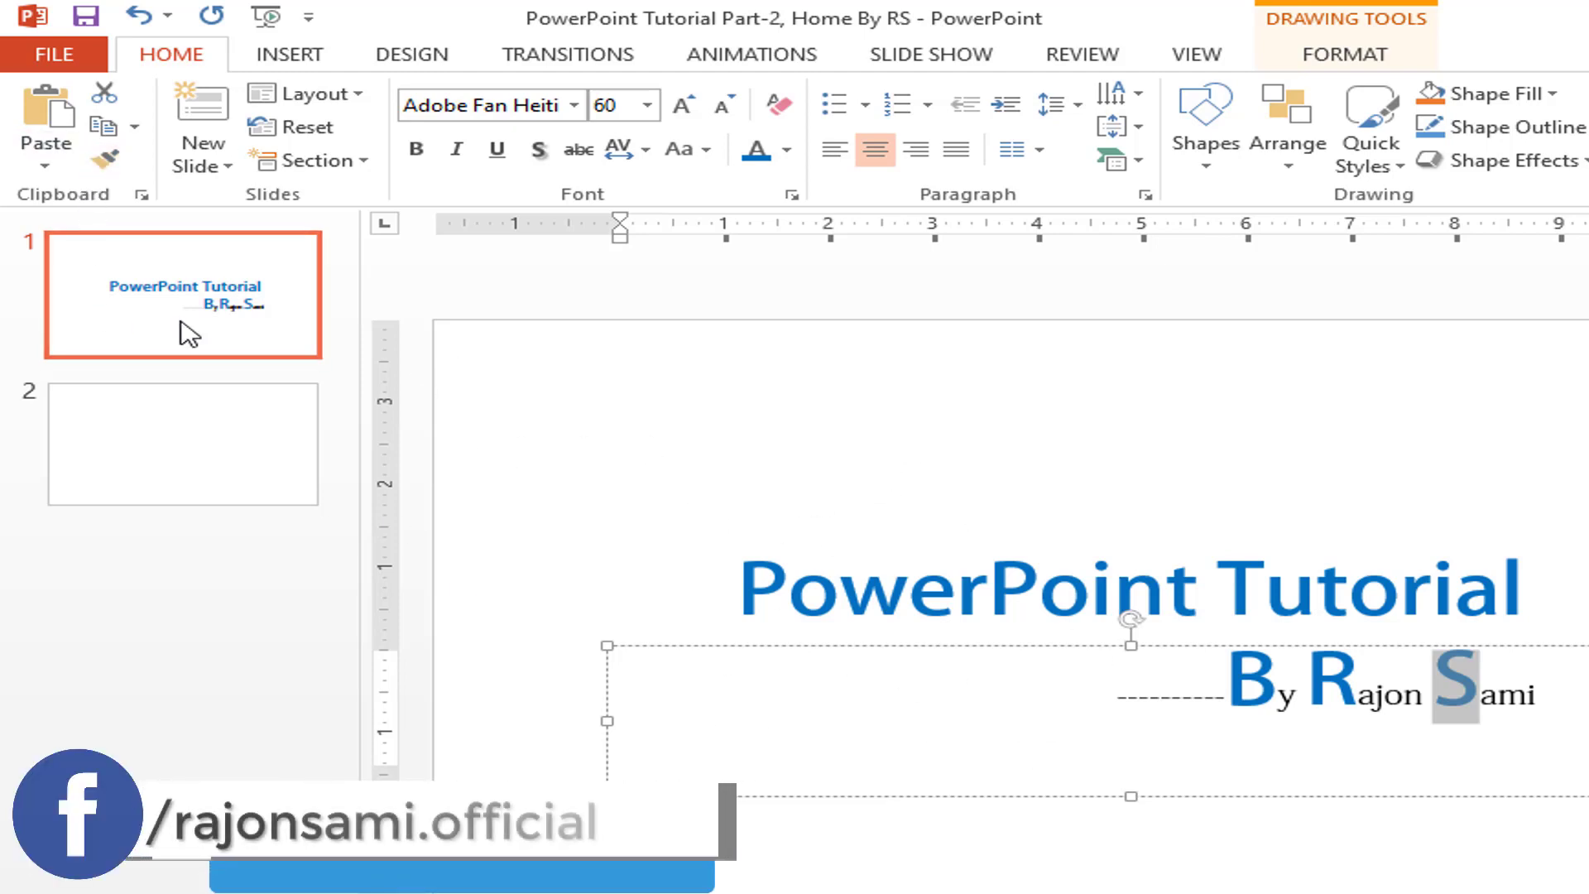
pyautogui.hotkey('ctrl', 'z')
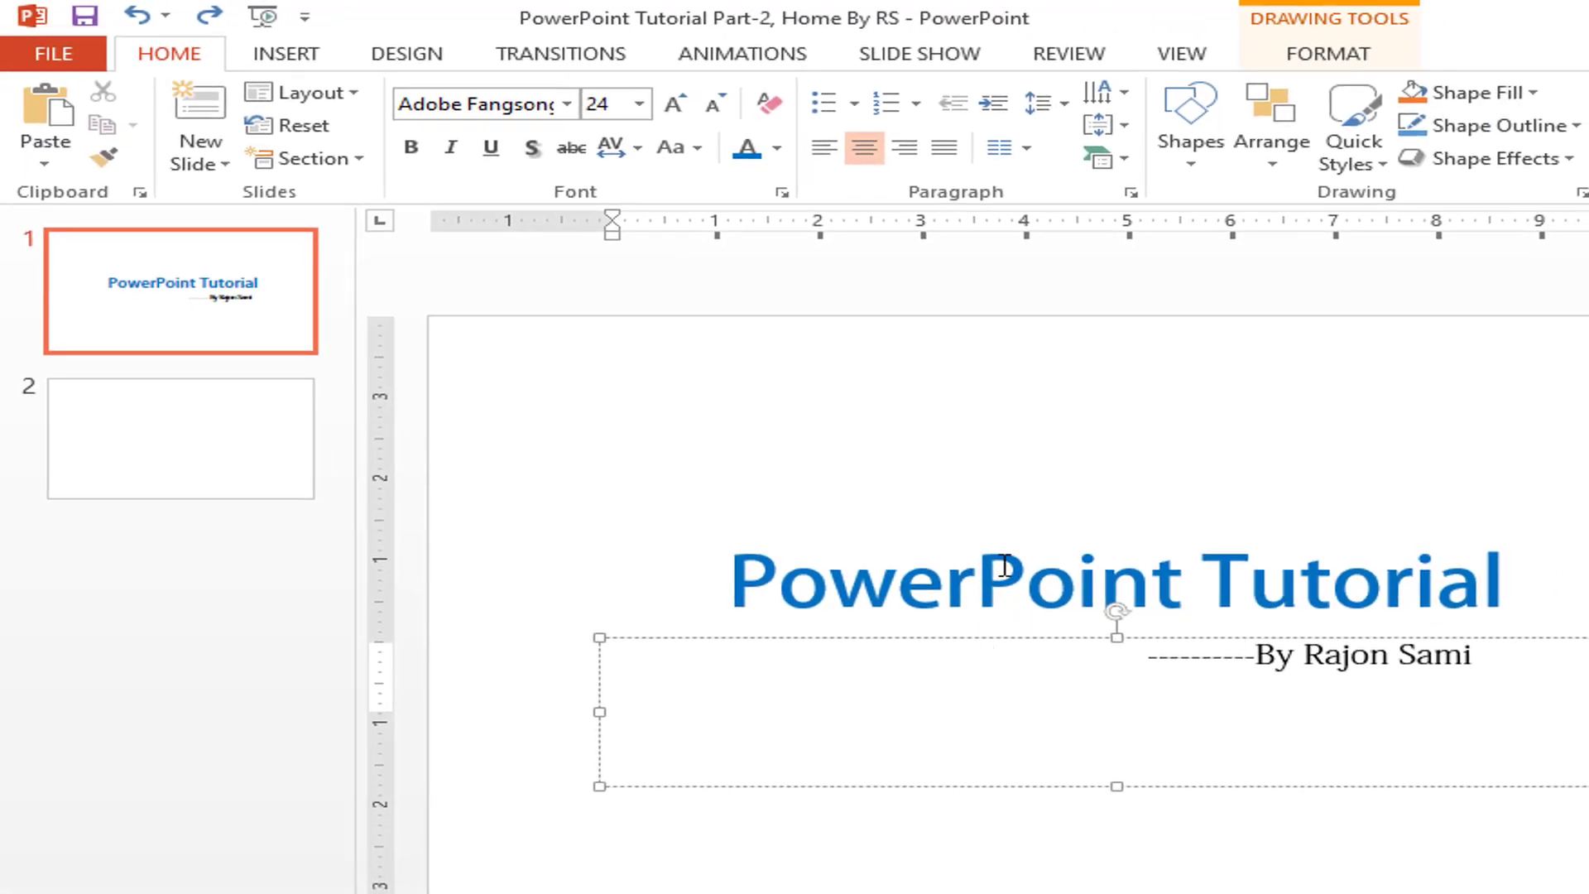
# - Paste three copies of the author's surname below the byline, then undo them all
pyautogui.doubleClick(1407, 658)
pyautogui.hotkey('ctrl', 'c')
pyautogui.press('Down')
pyautogui.press('Return')
pyautogui.press('Return')
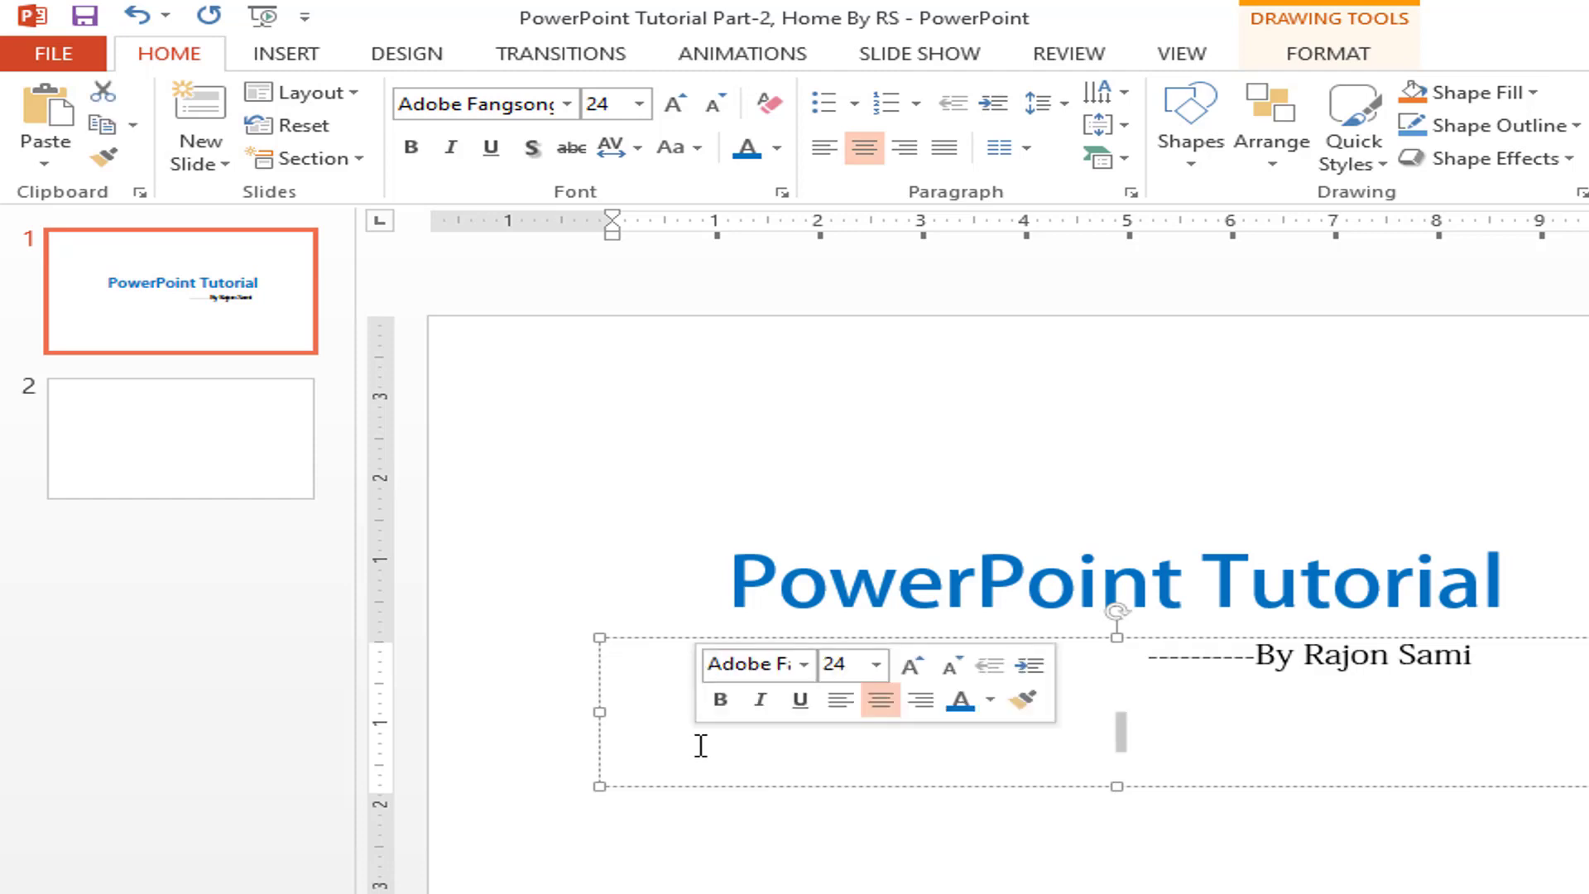
pyautogui.click(45, 108)
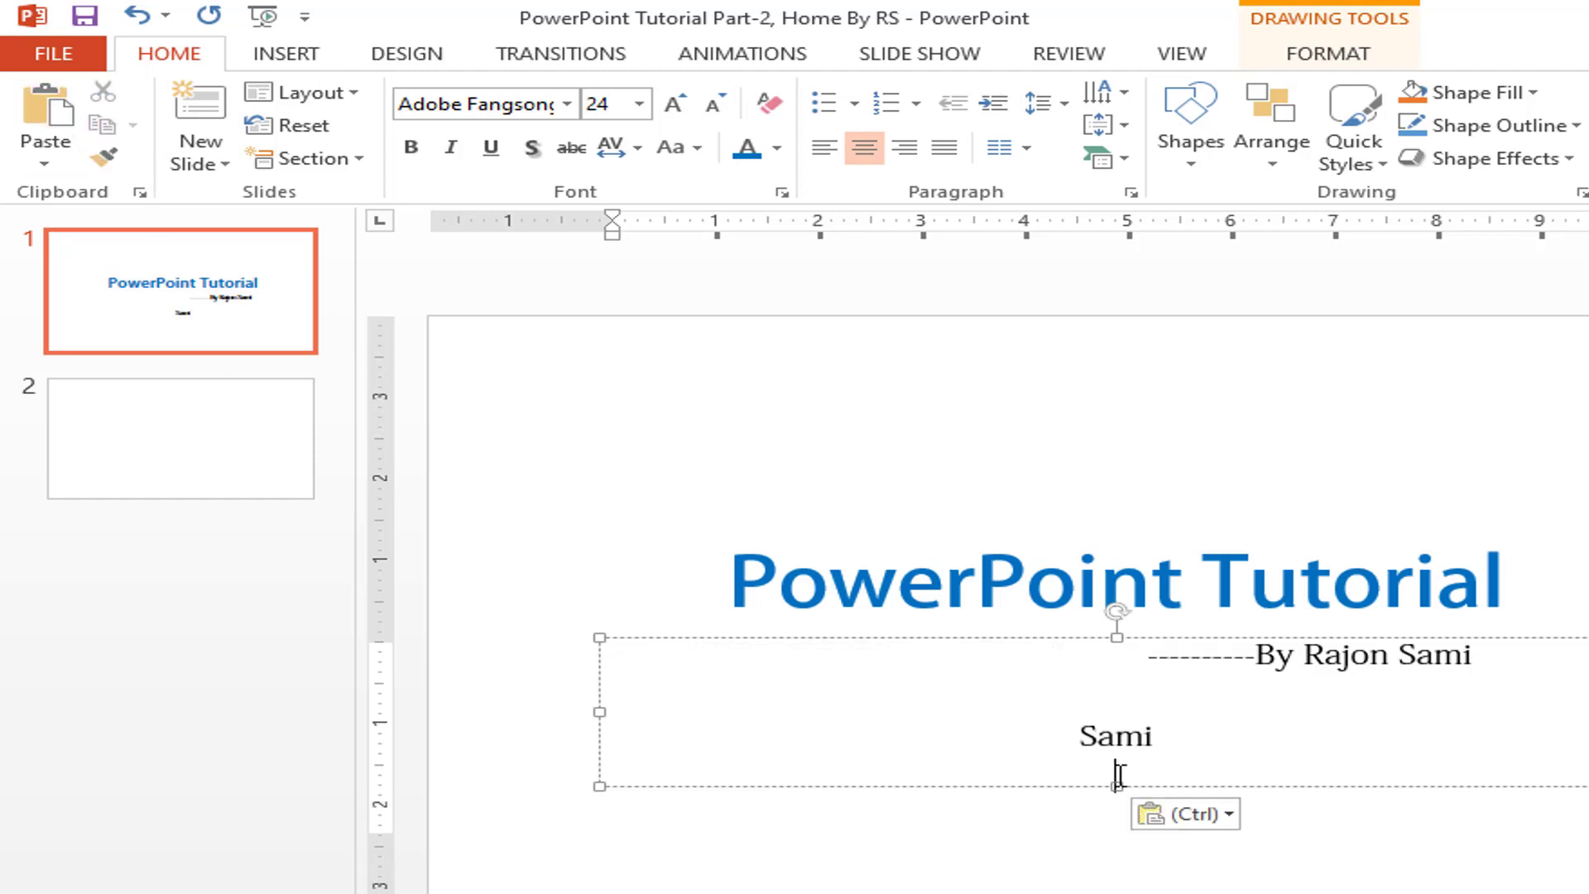
pyautogui.press('ctrl')
pyautogui.click(66, 121)
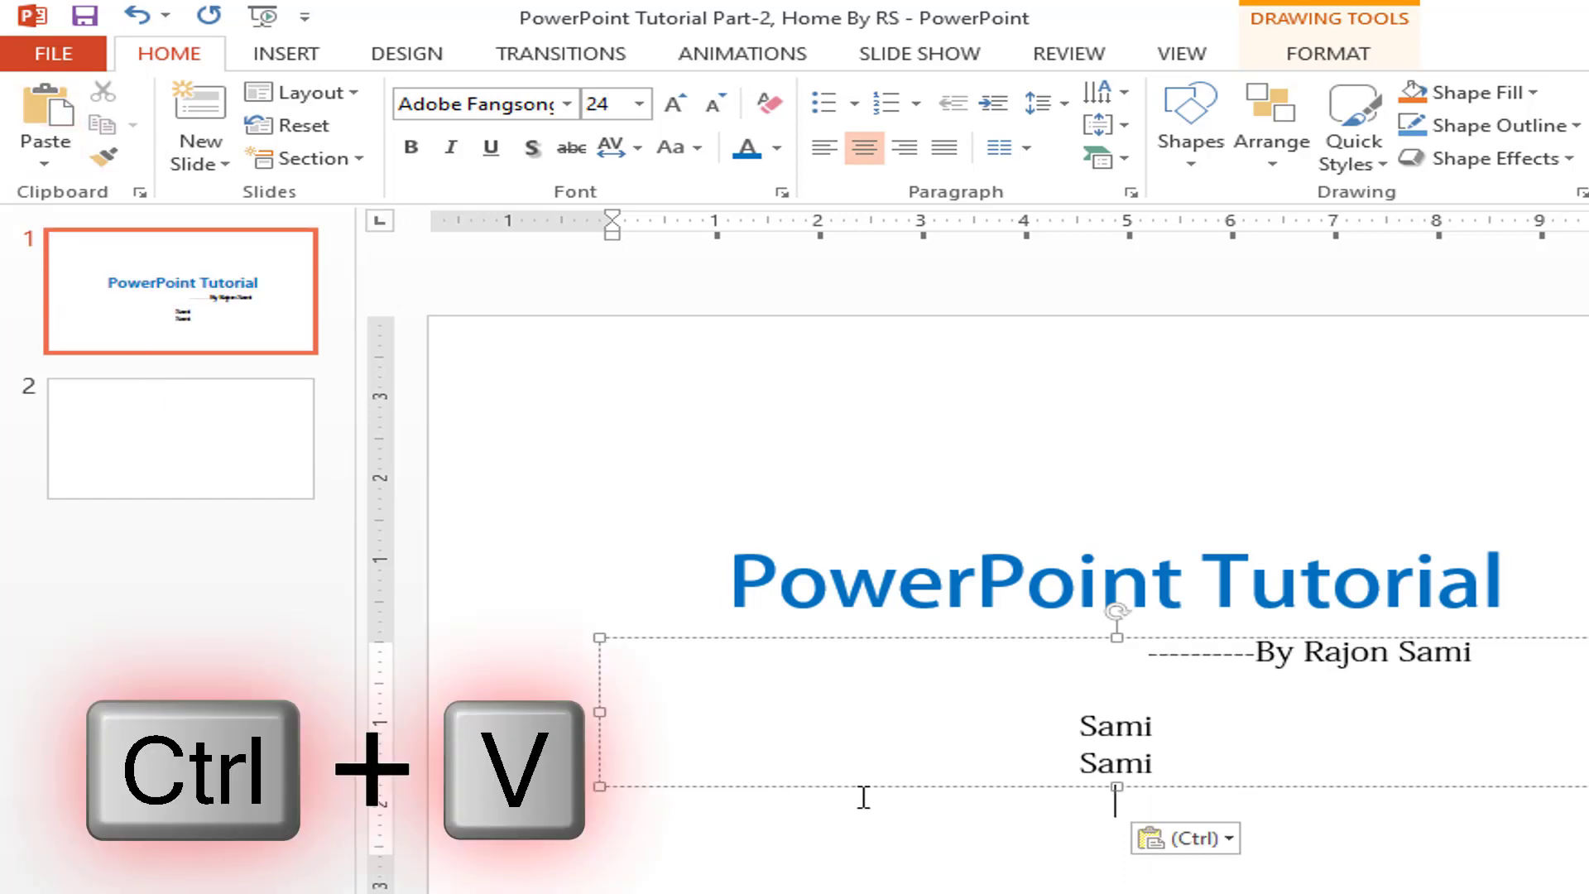
pyautogui.hotkey('ctrl', 'v')
pyautogui.hotkey('ctrl', 'z')
pyautogui.hotkey('ctrl', 'z')
pyautogui.hotkey('ctrl', 'z')
pyautogui.hotkey('ctrl', 'z')
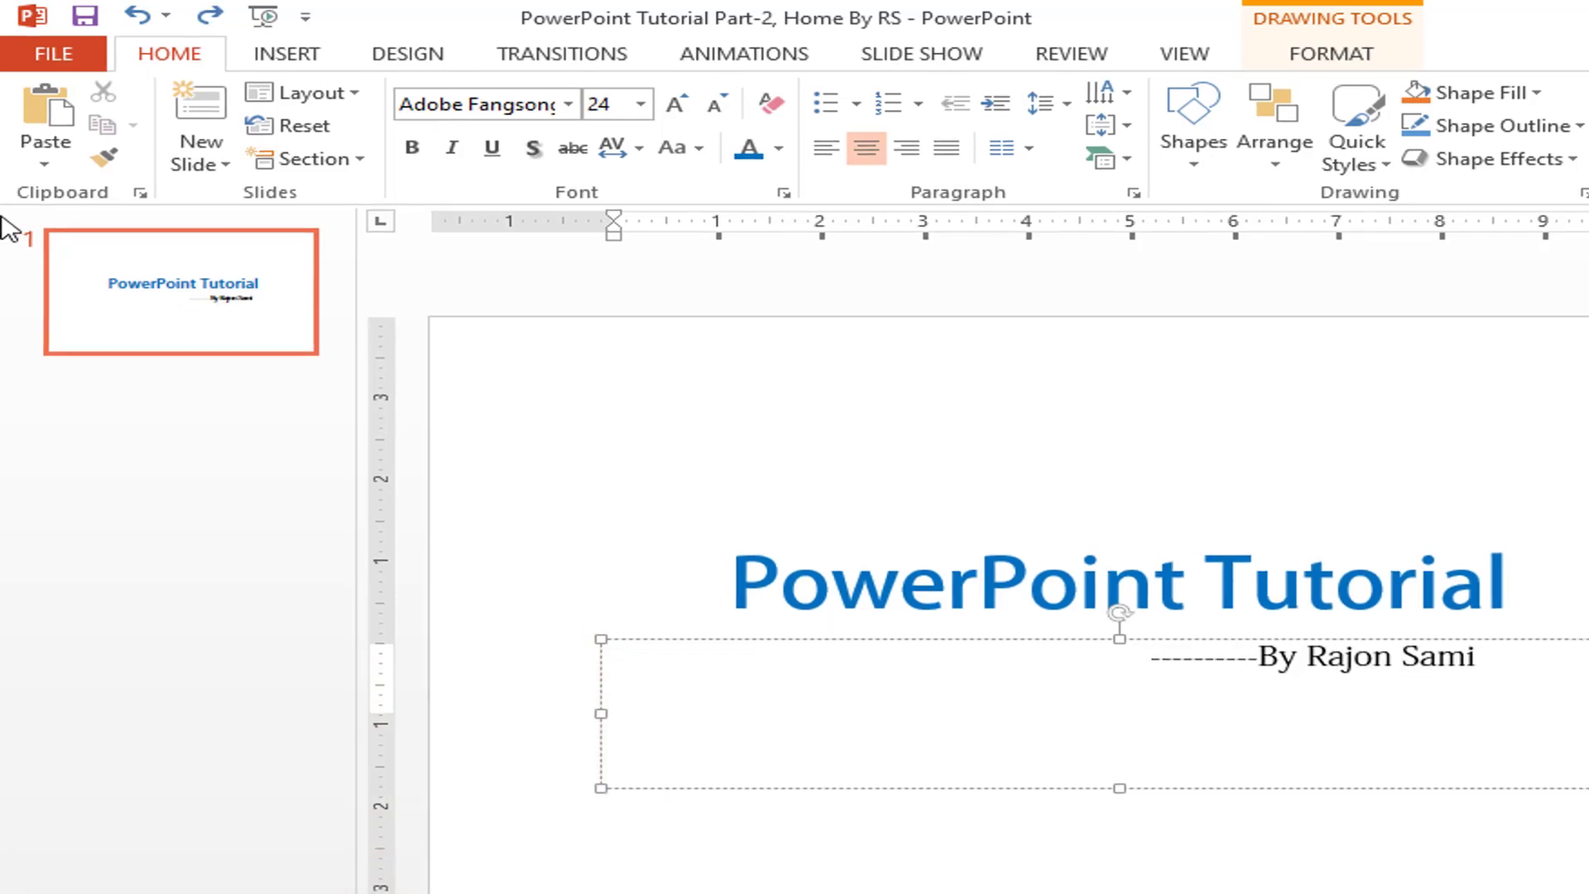
pyautogui.click(44, 163)
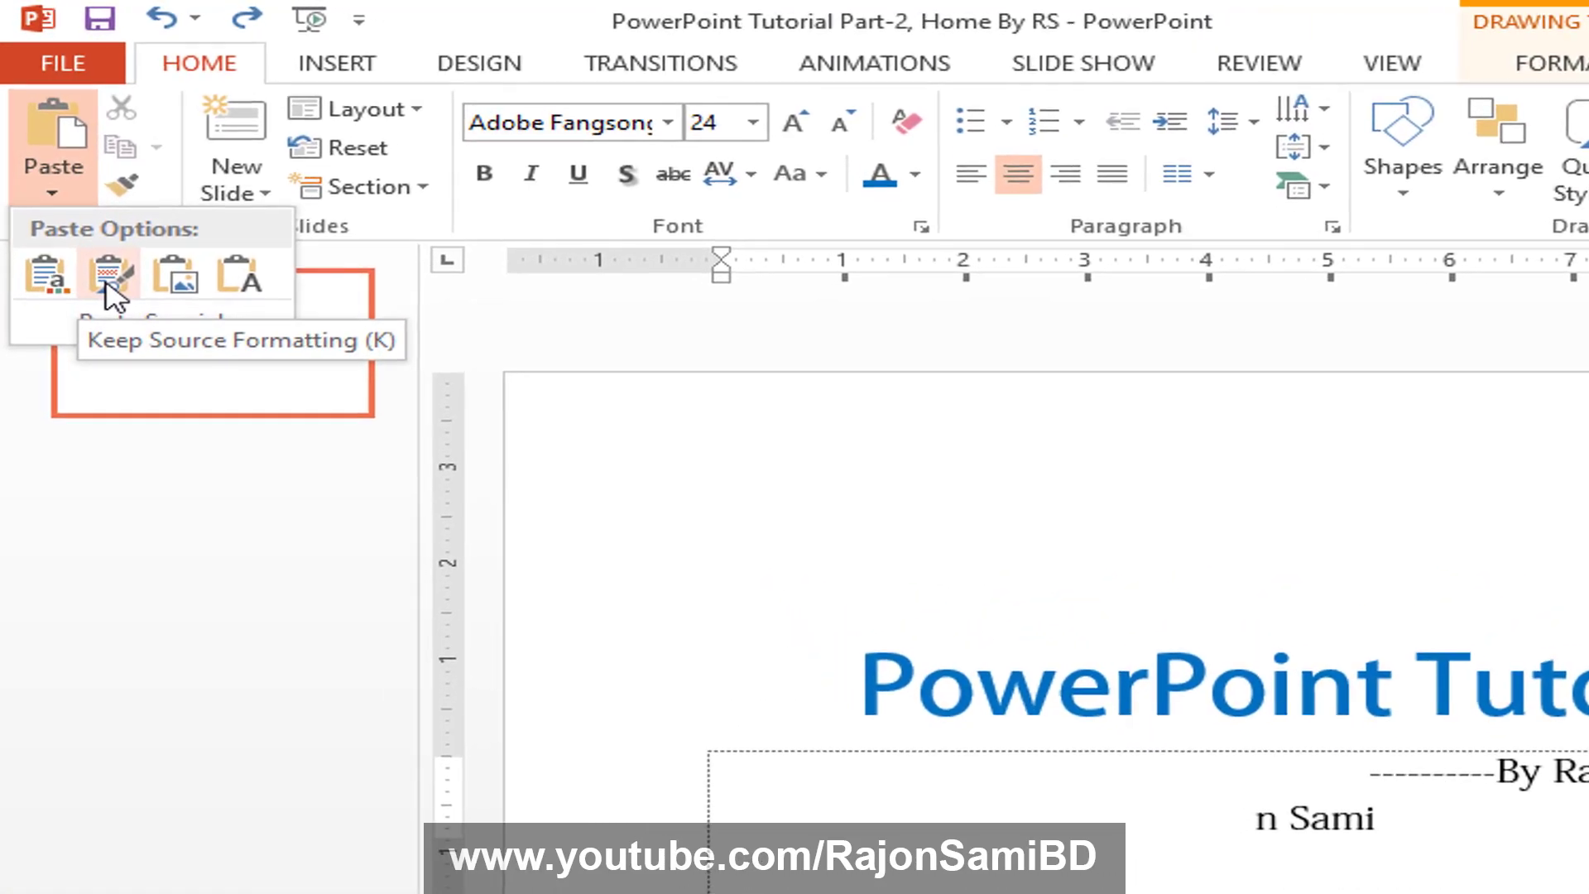
pyautogui.click(910, 685)
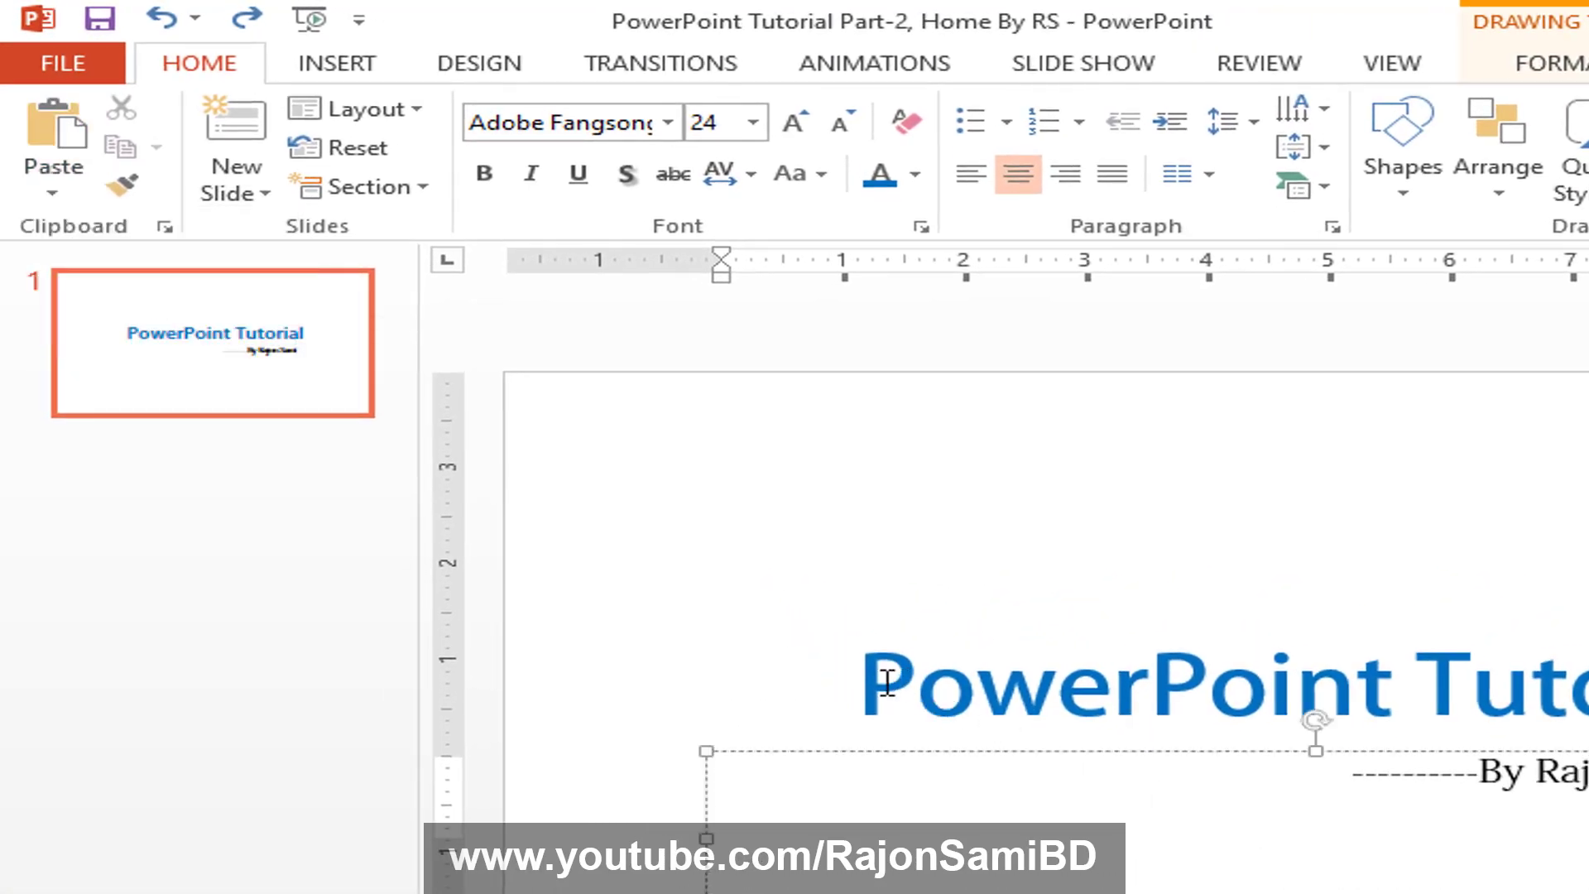
pyautogui.moveTo(880, 667); pyautogui.dragTo(1015, 687)
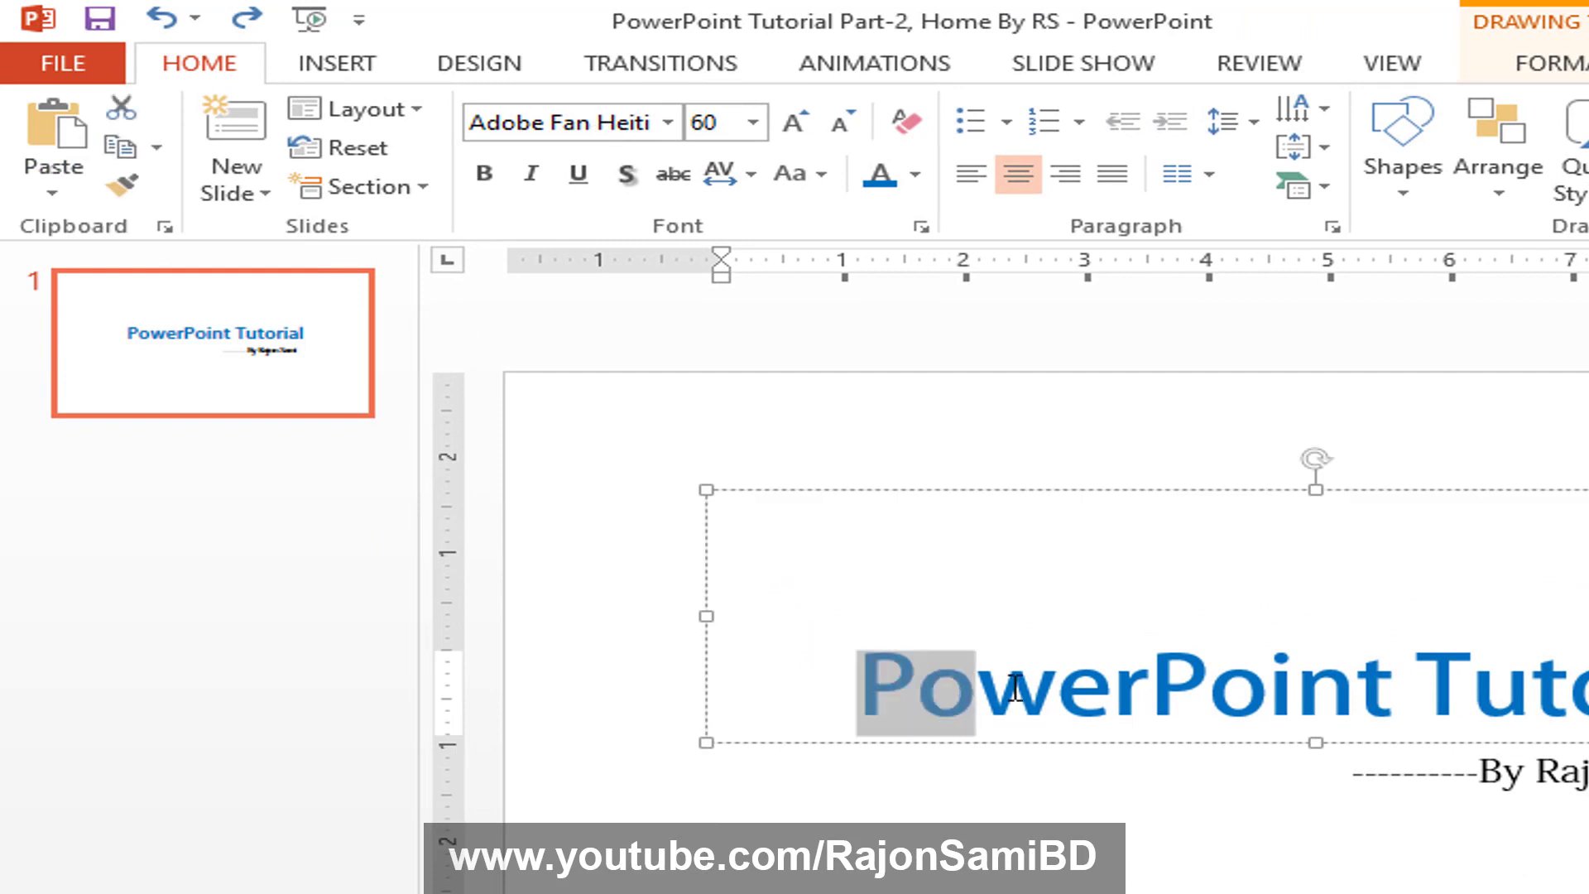
pyautogui.click(51, 192)
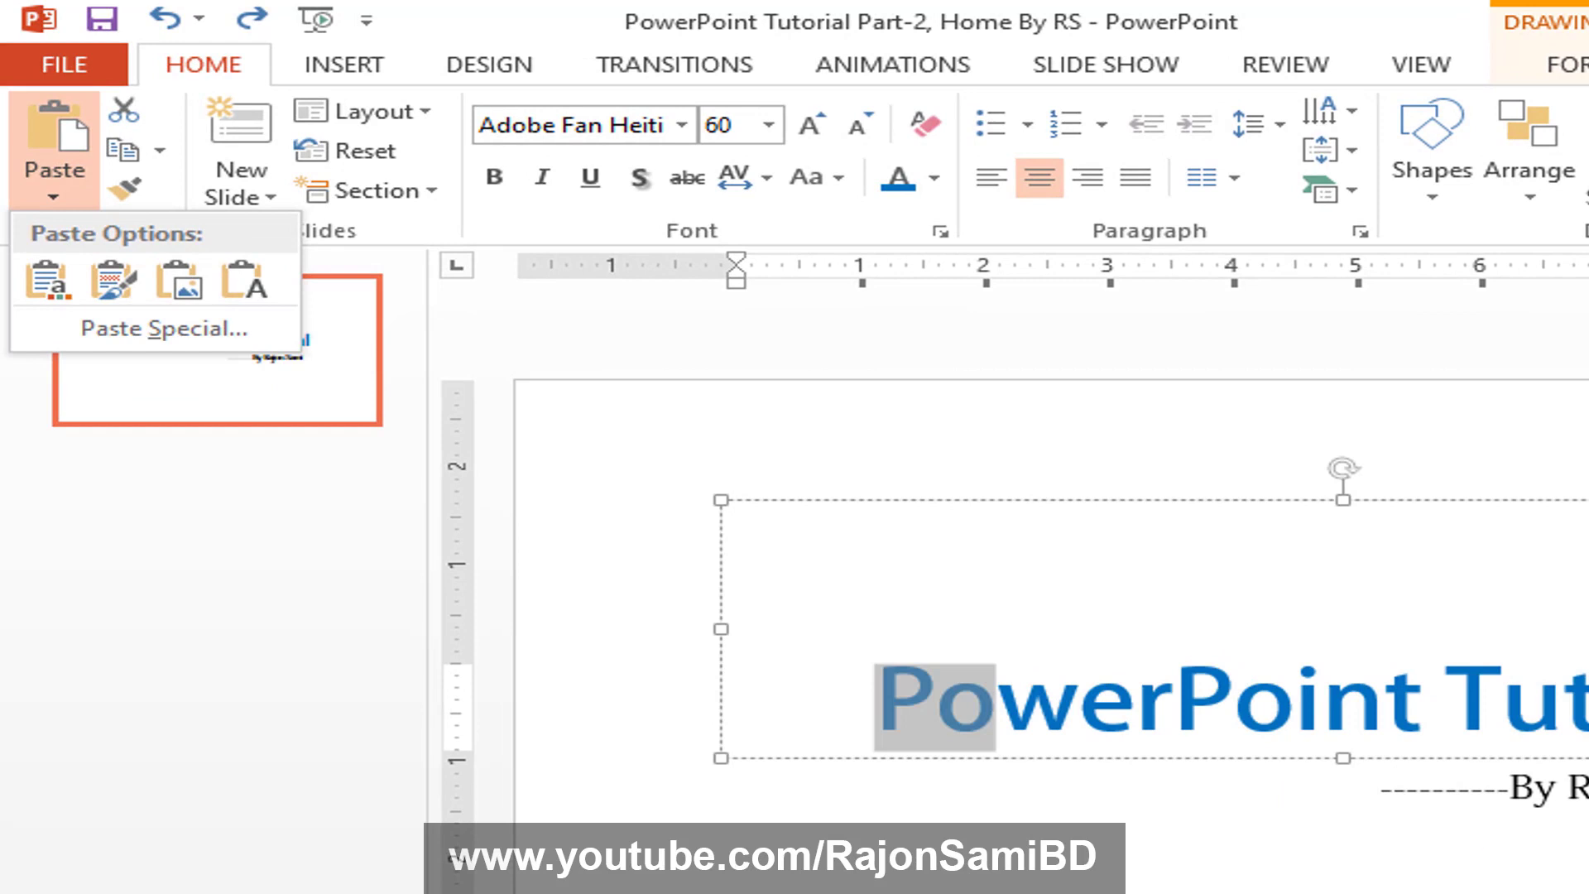
pyautogui.press('Escape')
pyautogui.click(1341, 832)
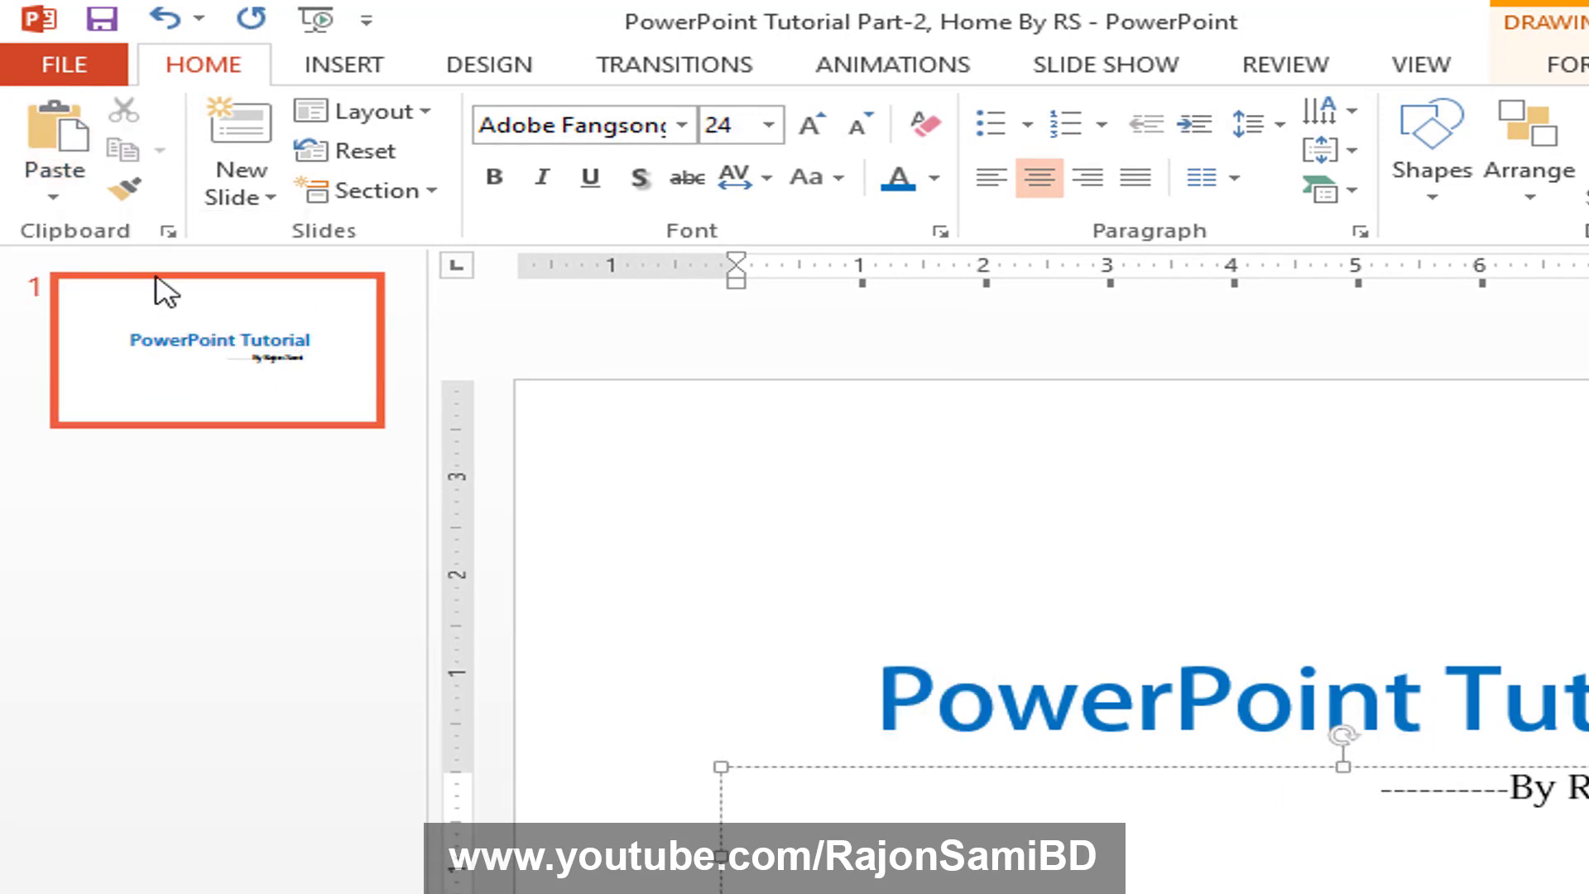
pyautogui.click(51, 195)
pyautogui.press('Escape')
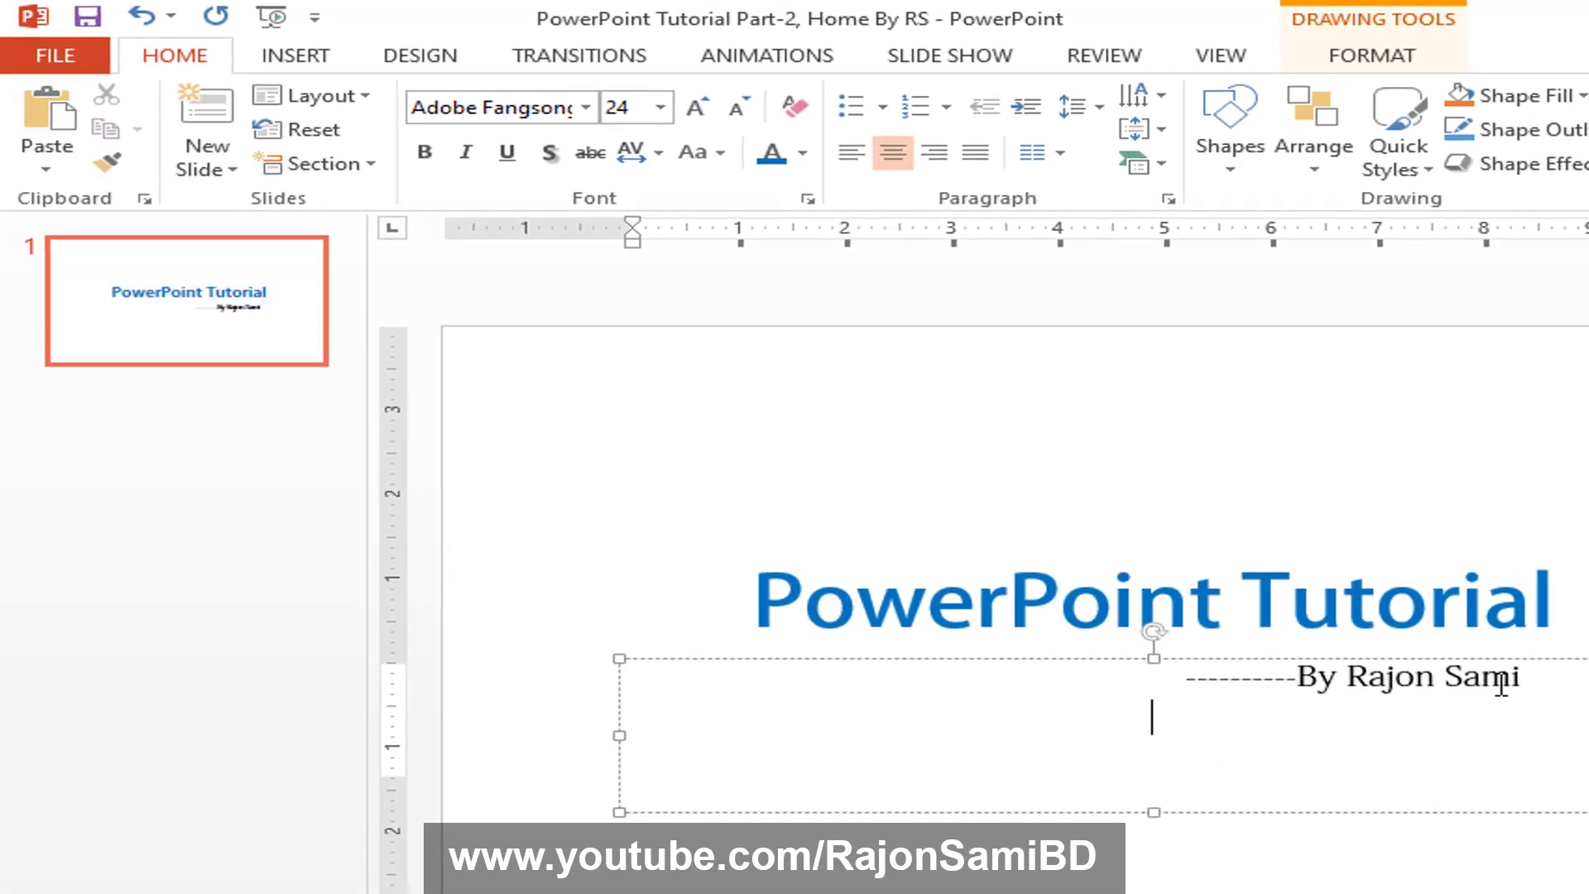
pyautogui.moveTo(1244, 579); pyautogui.dragTo(1583, 600)
pyautogui.hotkey('ctrl', 'c')
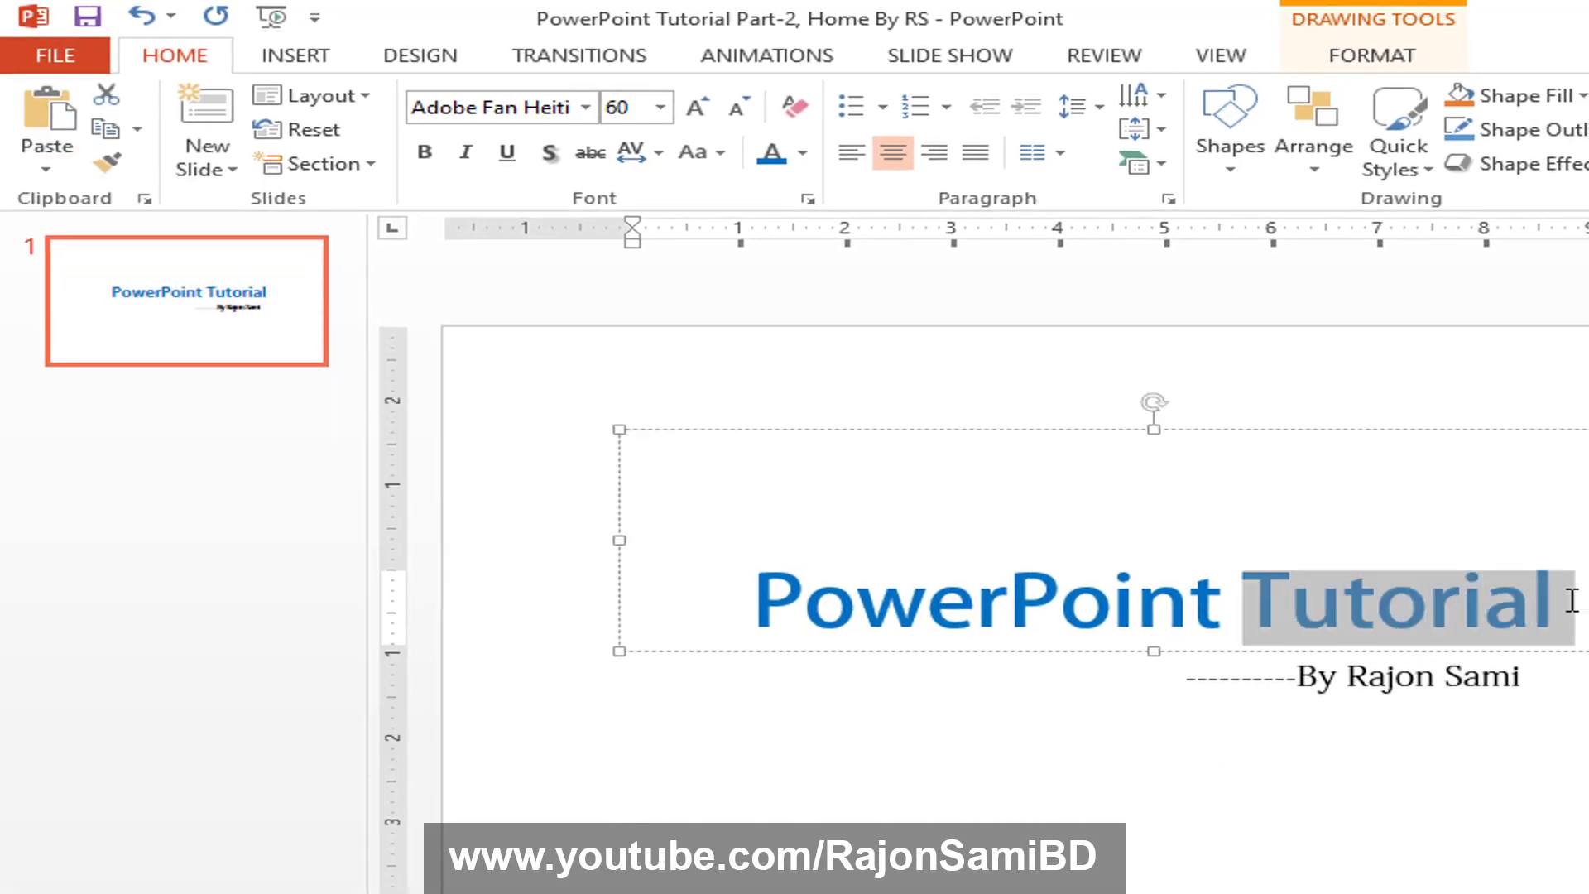
pyautogui.click(1374, 596)
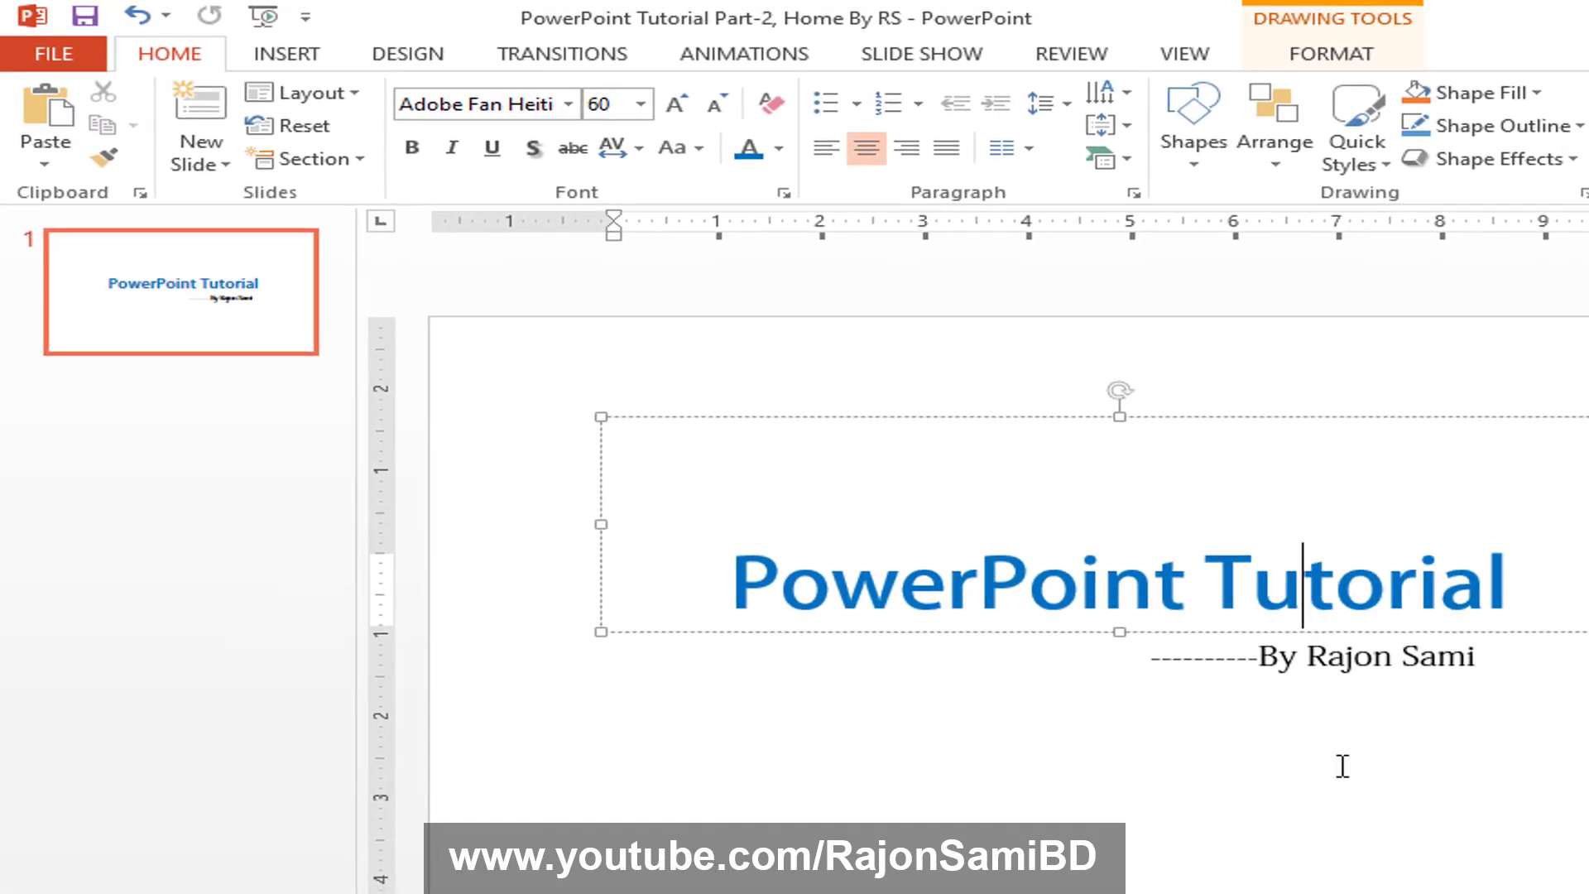
pyautogui.click(1569, 680)
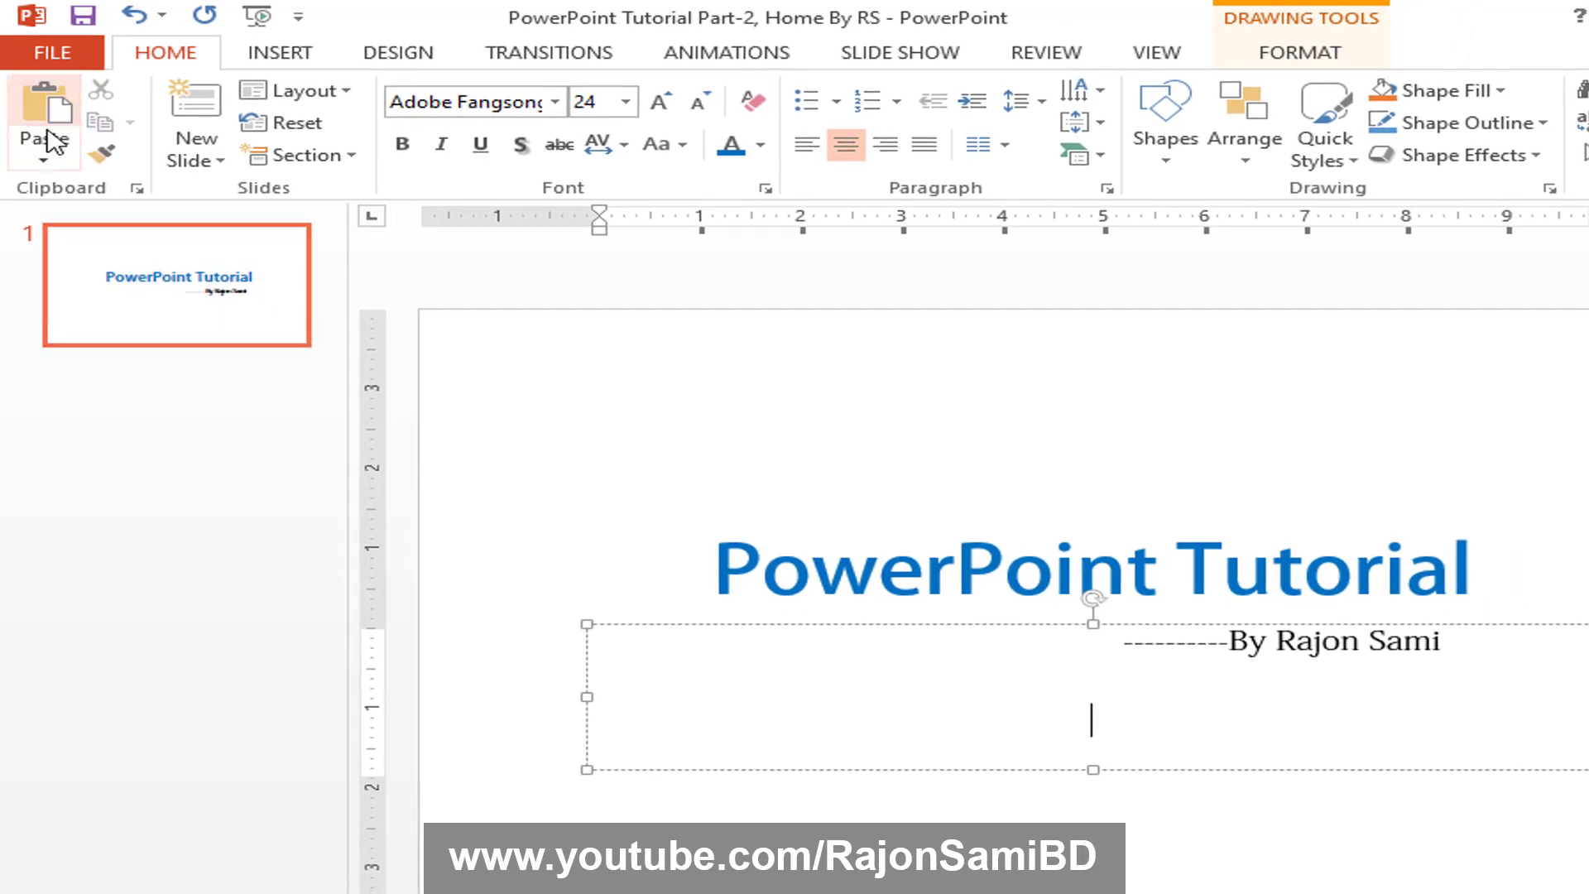
pyautogui.click(31, 109)
pyautogui.write('sfs')
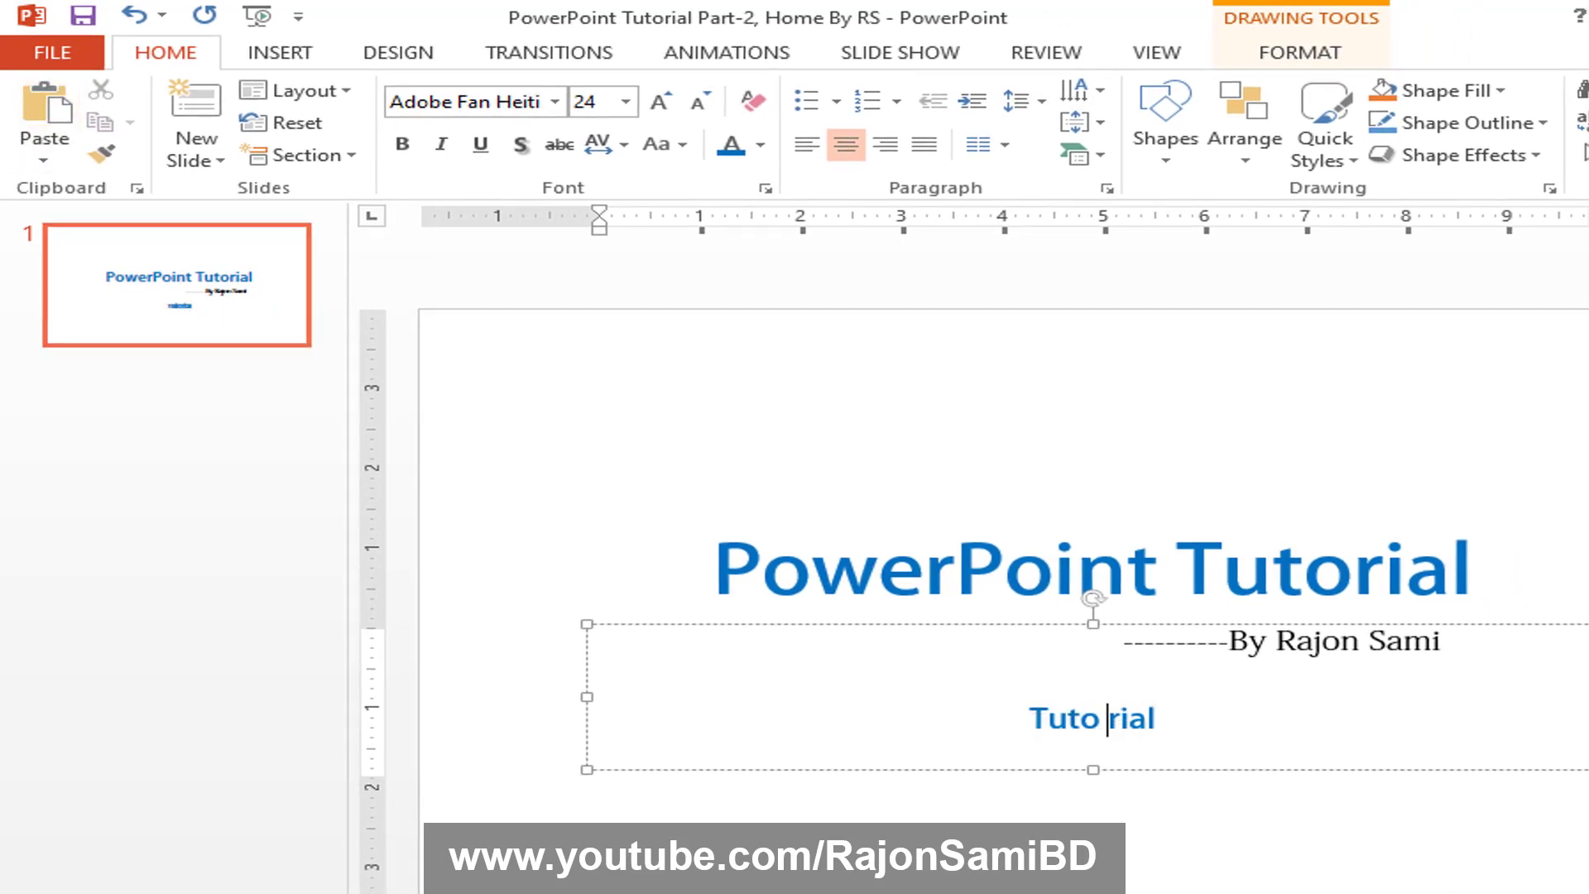
pyautogui.click(1263, 721)
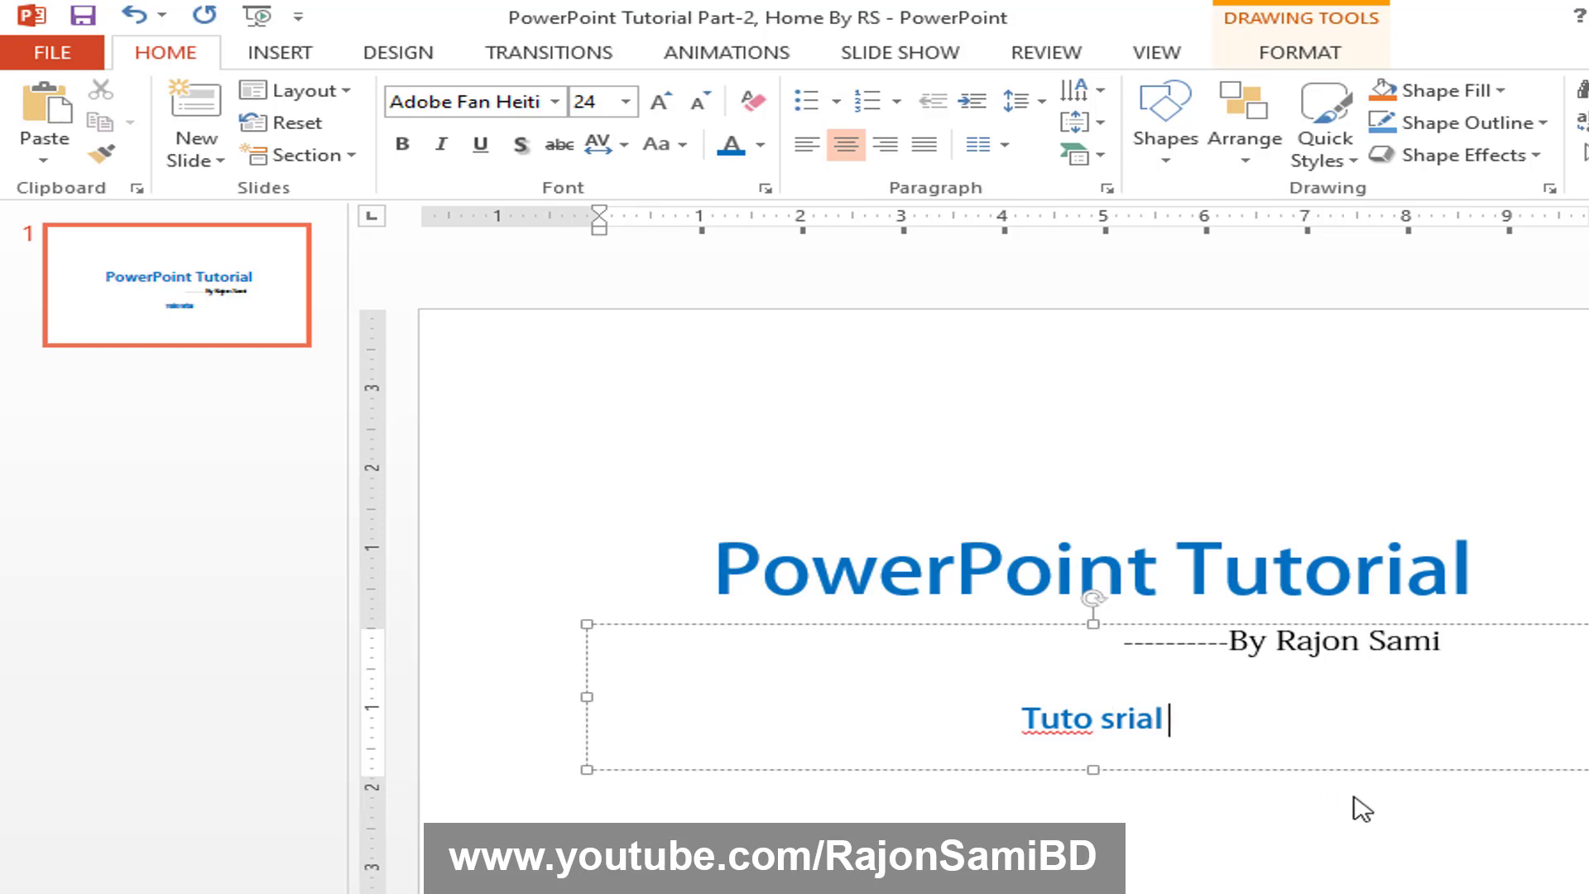
pyautogui.click(44, 162)
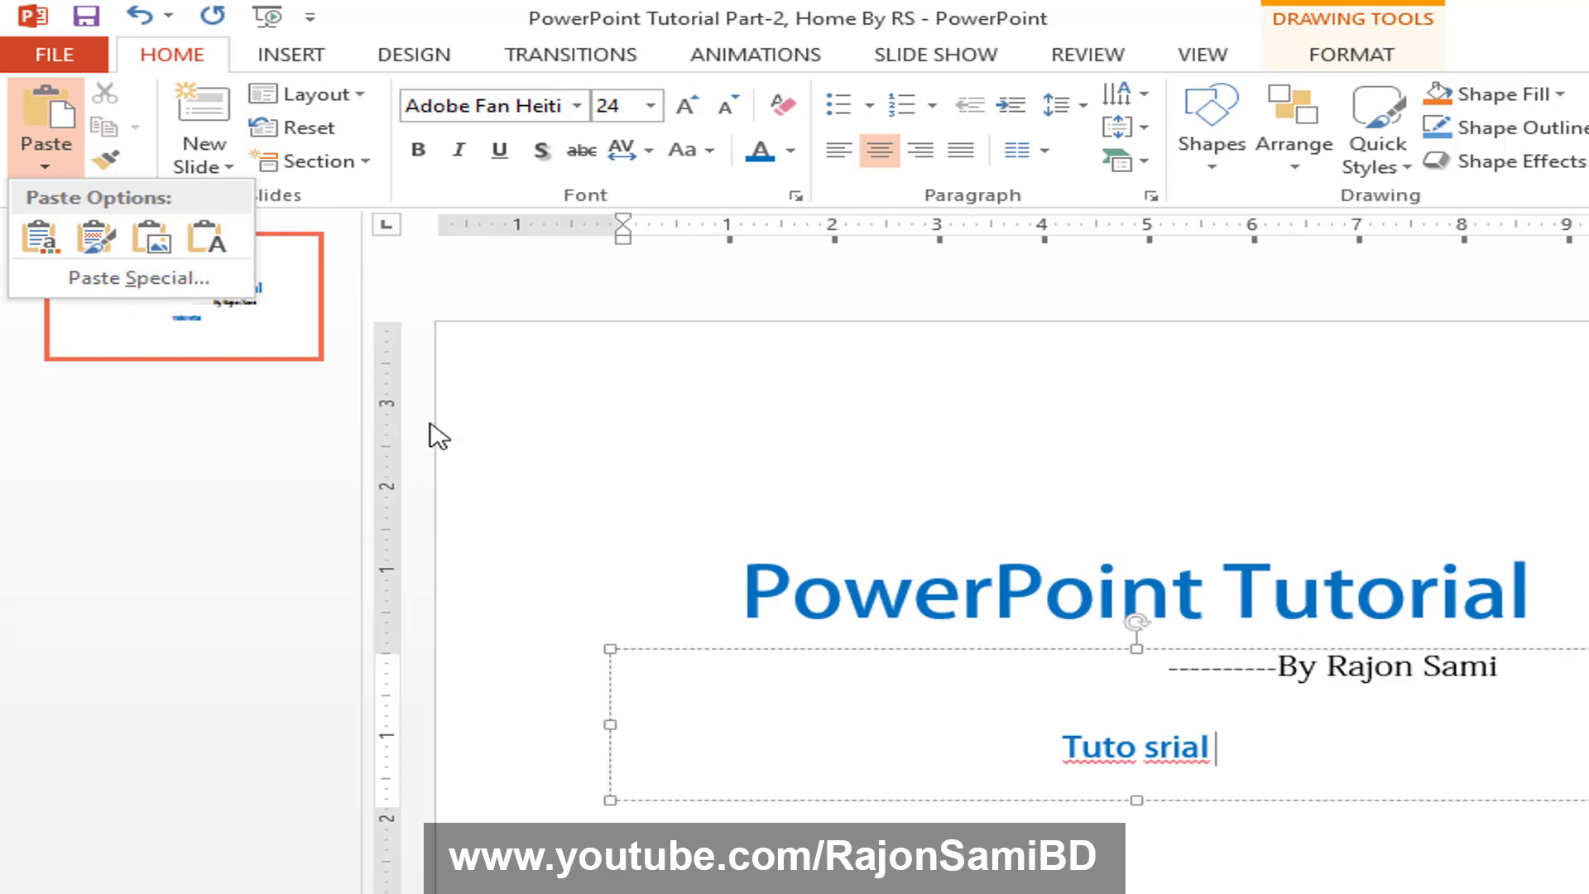
pyautogui.click(158, 262)
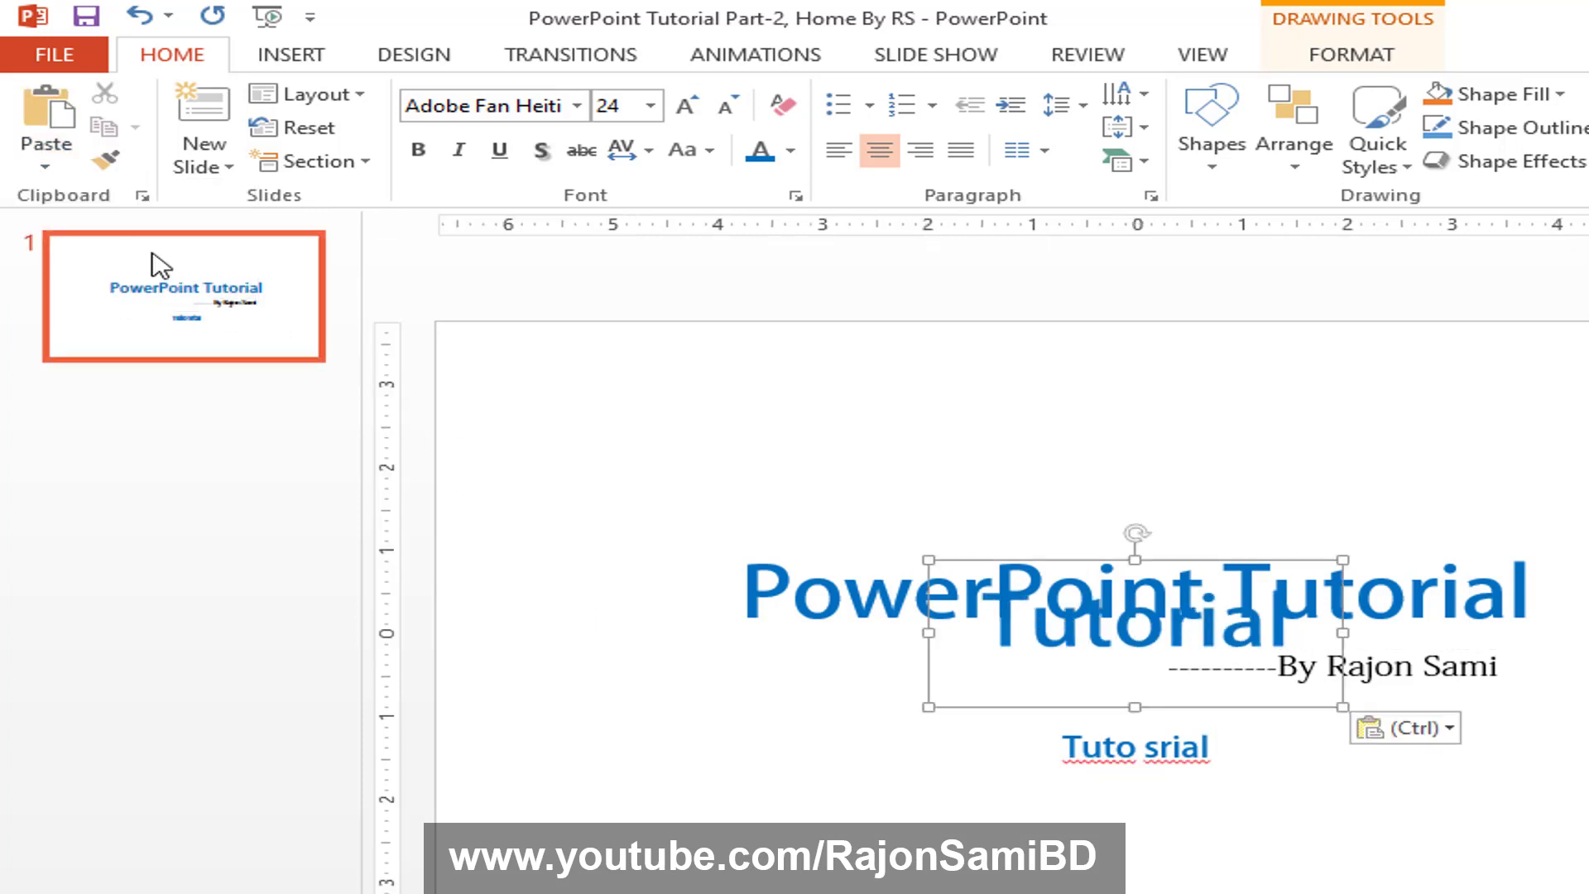
pyautogui.moveTo(1199, 632); pyautogui.dragTo(720, 429)
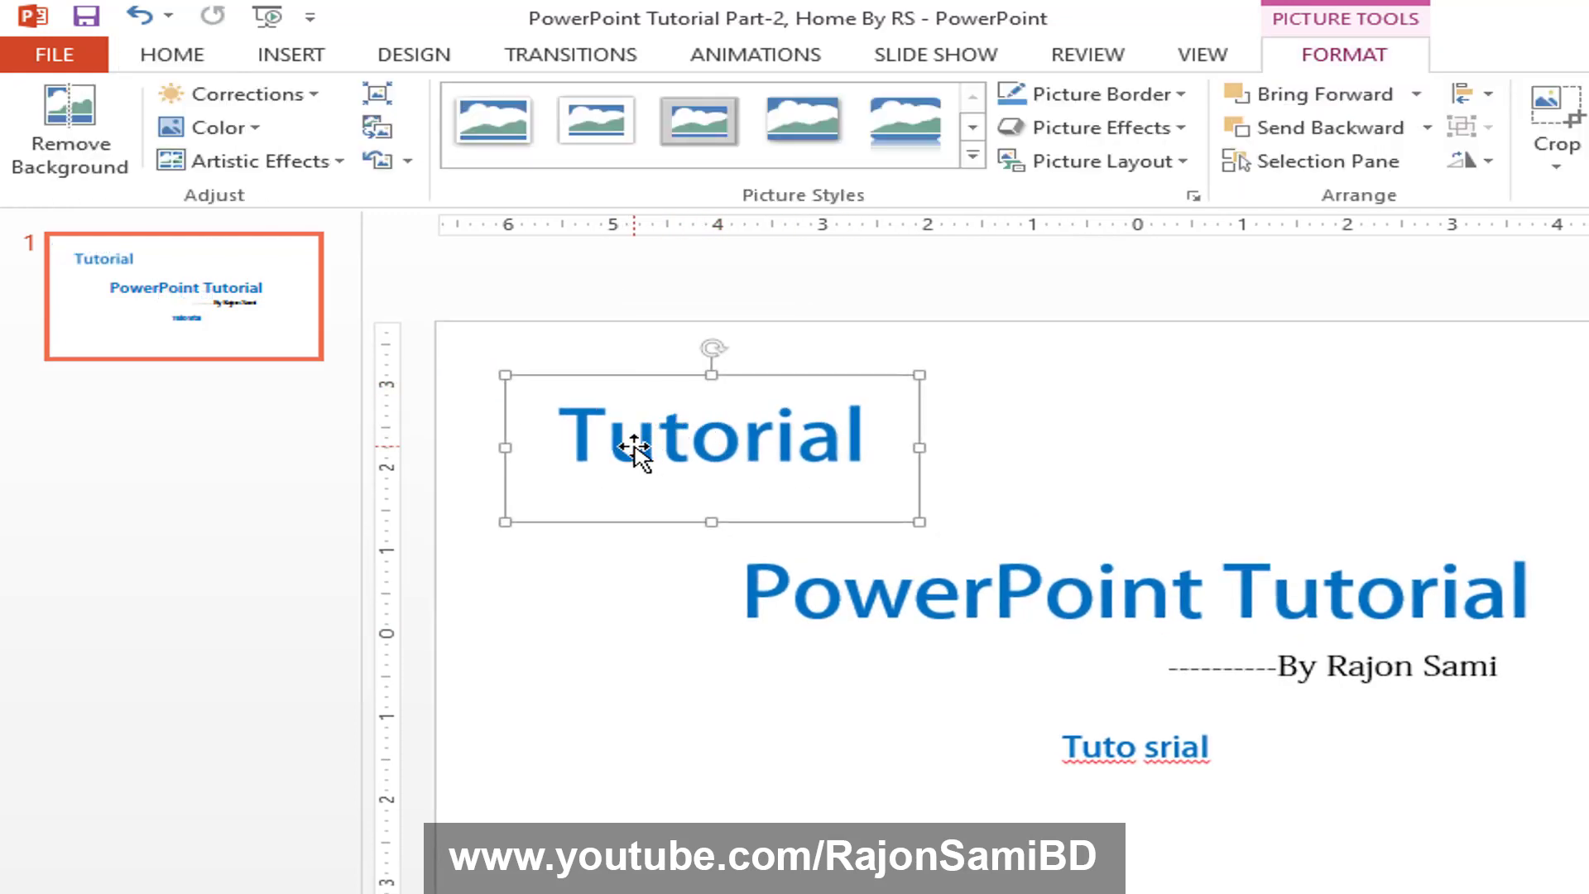
pyautogui.hotkey('ctrl', 'z')
pyautogui.hotkey('ctrl', 'z')
pyautogui.hotkey('ctrl', 'z')
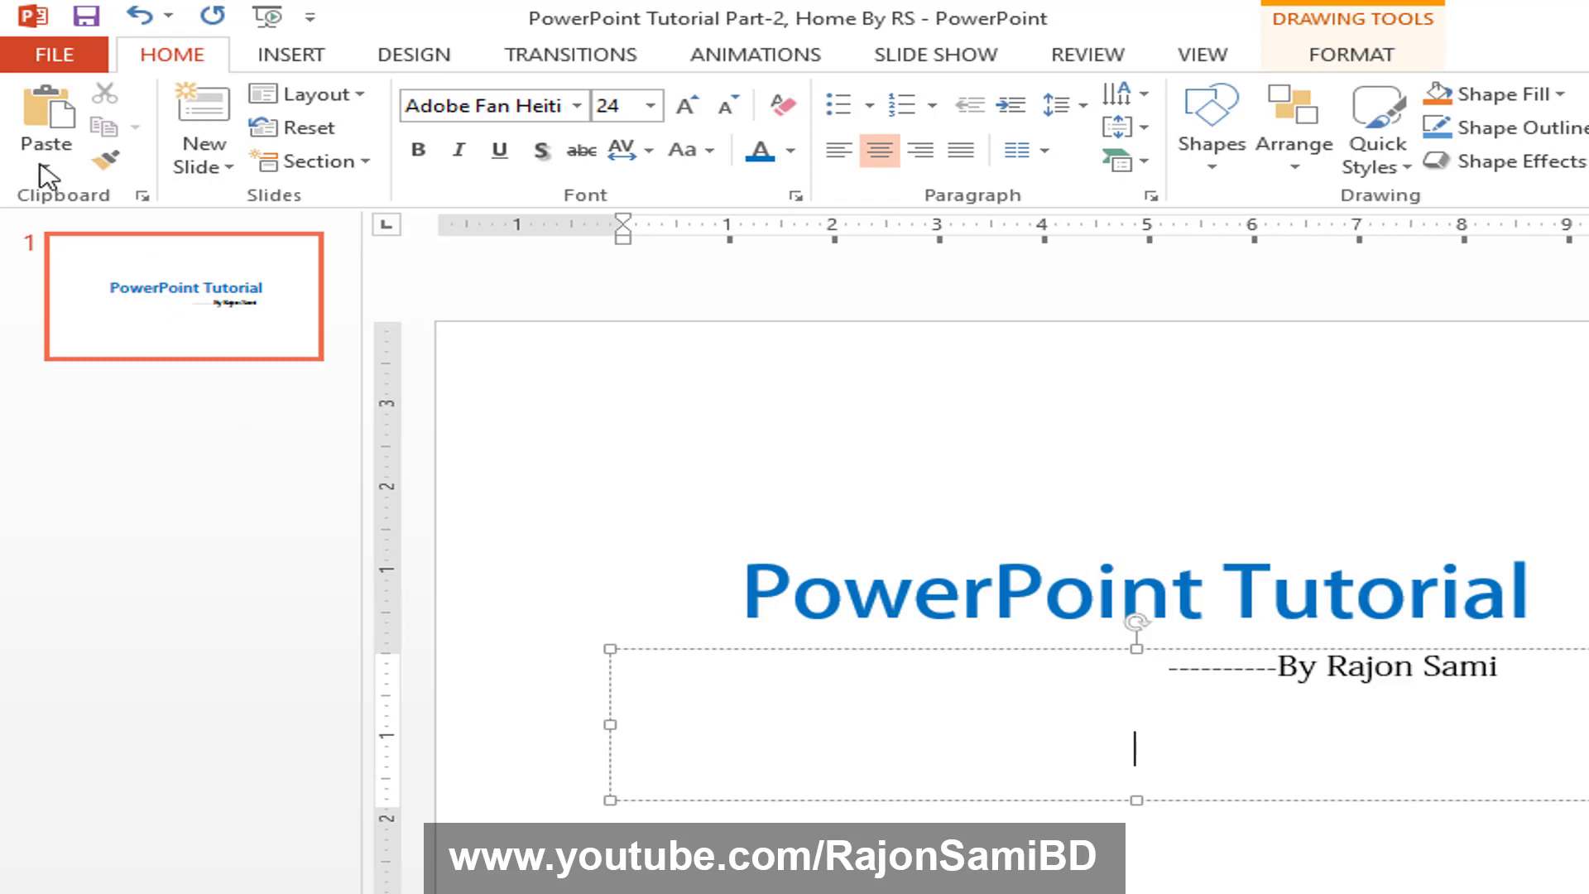
pyautogui.click(45, 166)
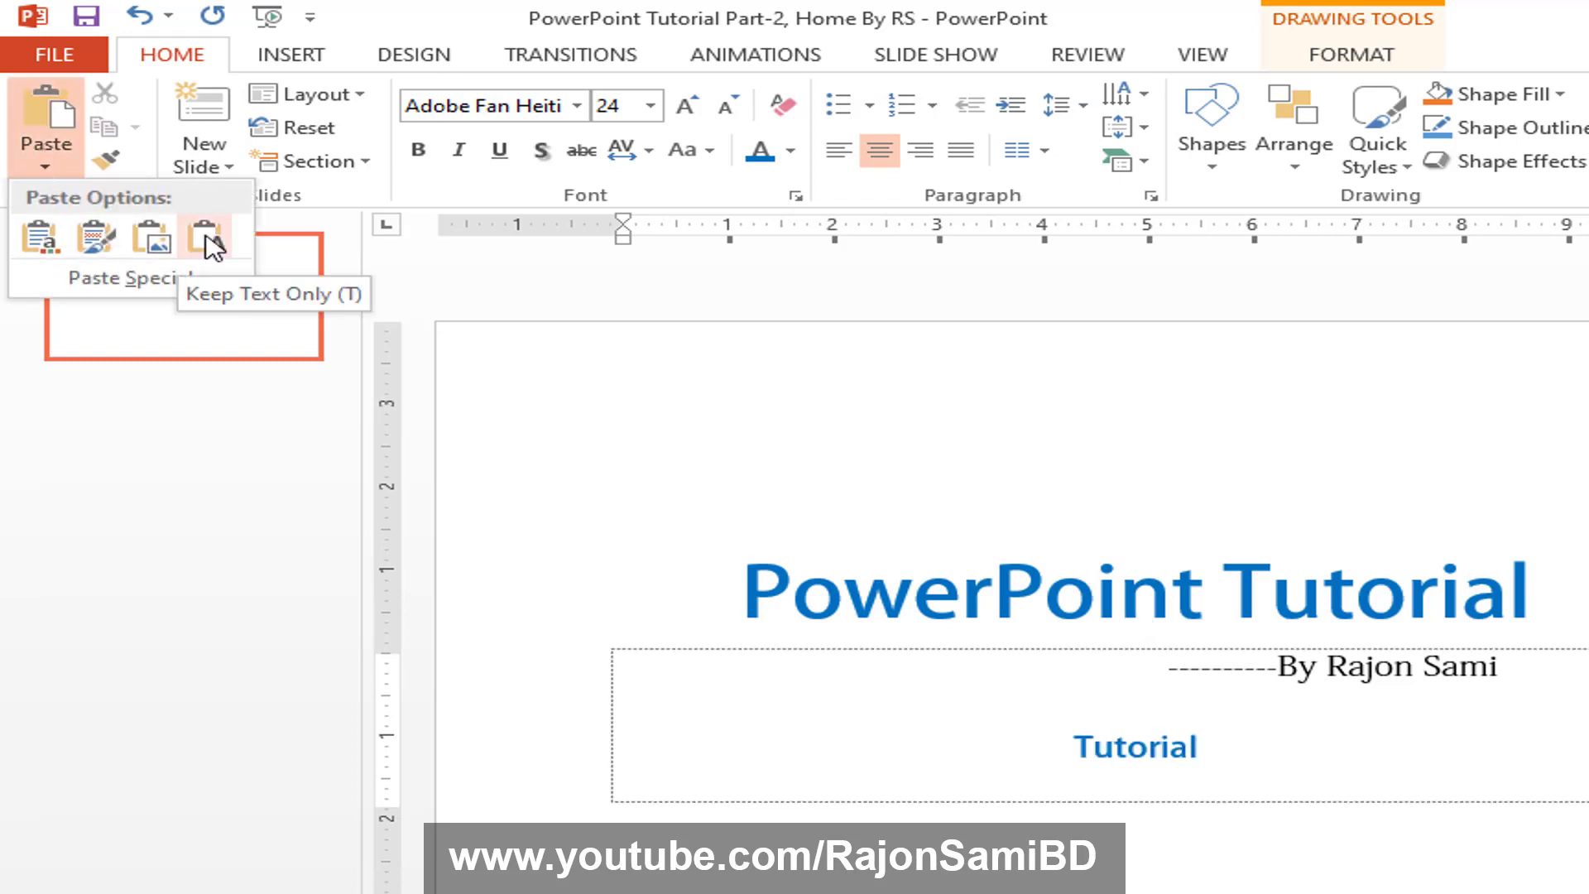
pyautogui.click(207, 241)
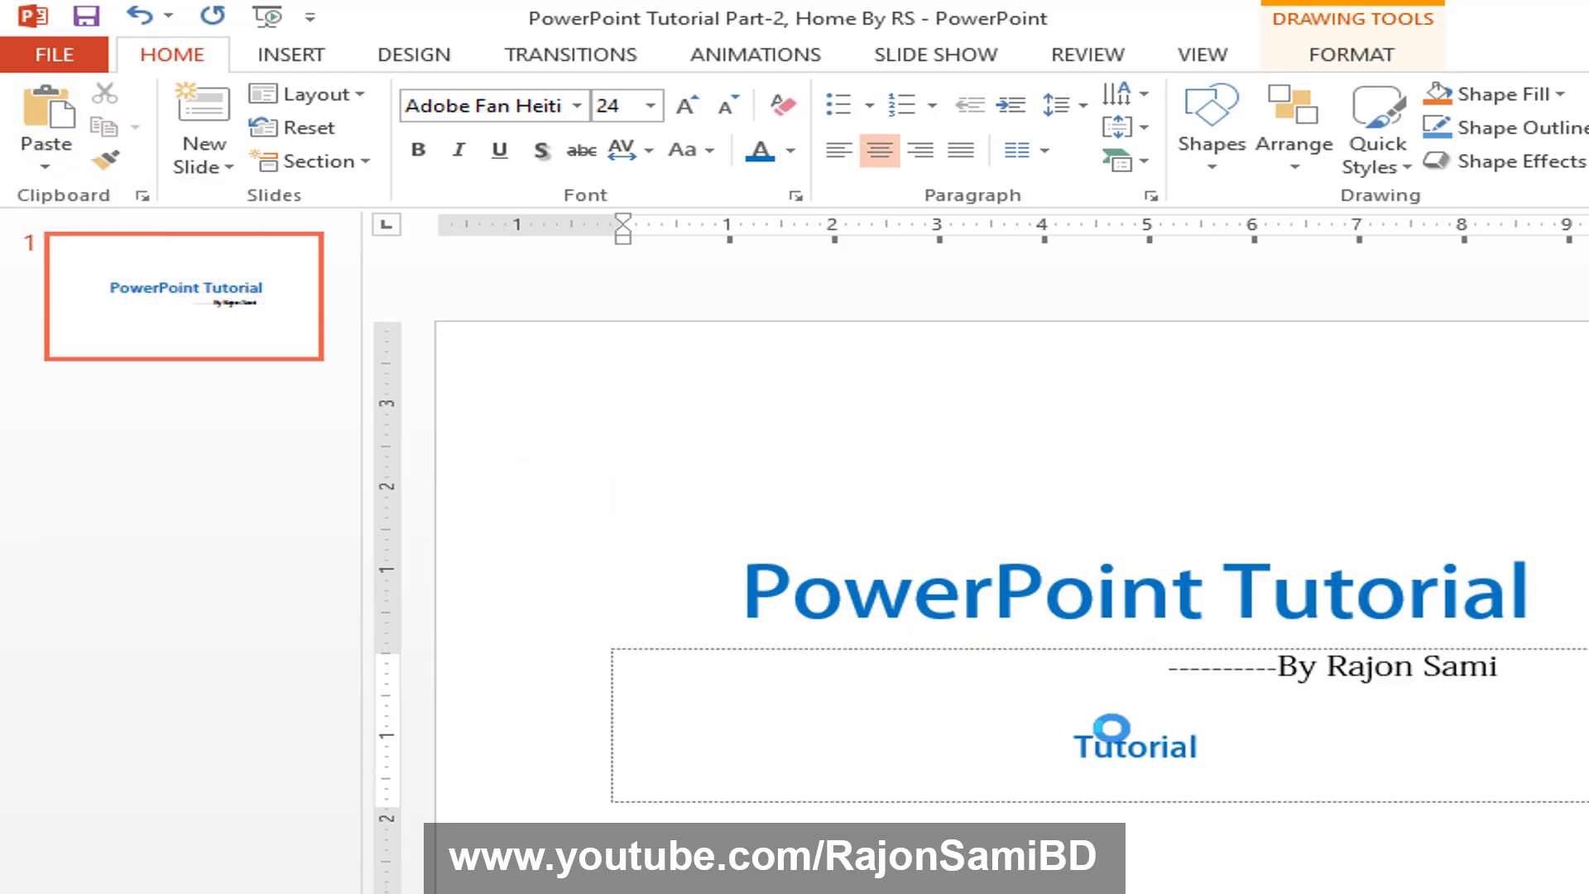
pyautogui.click(1134, 704)
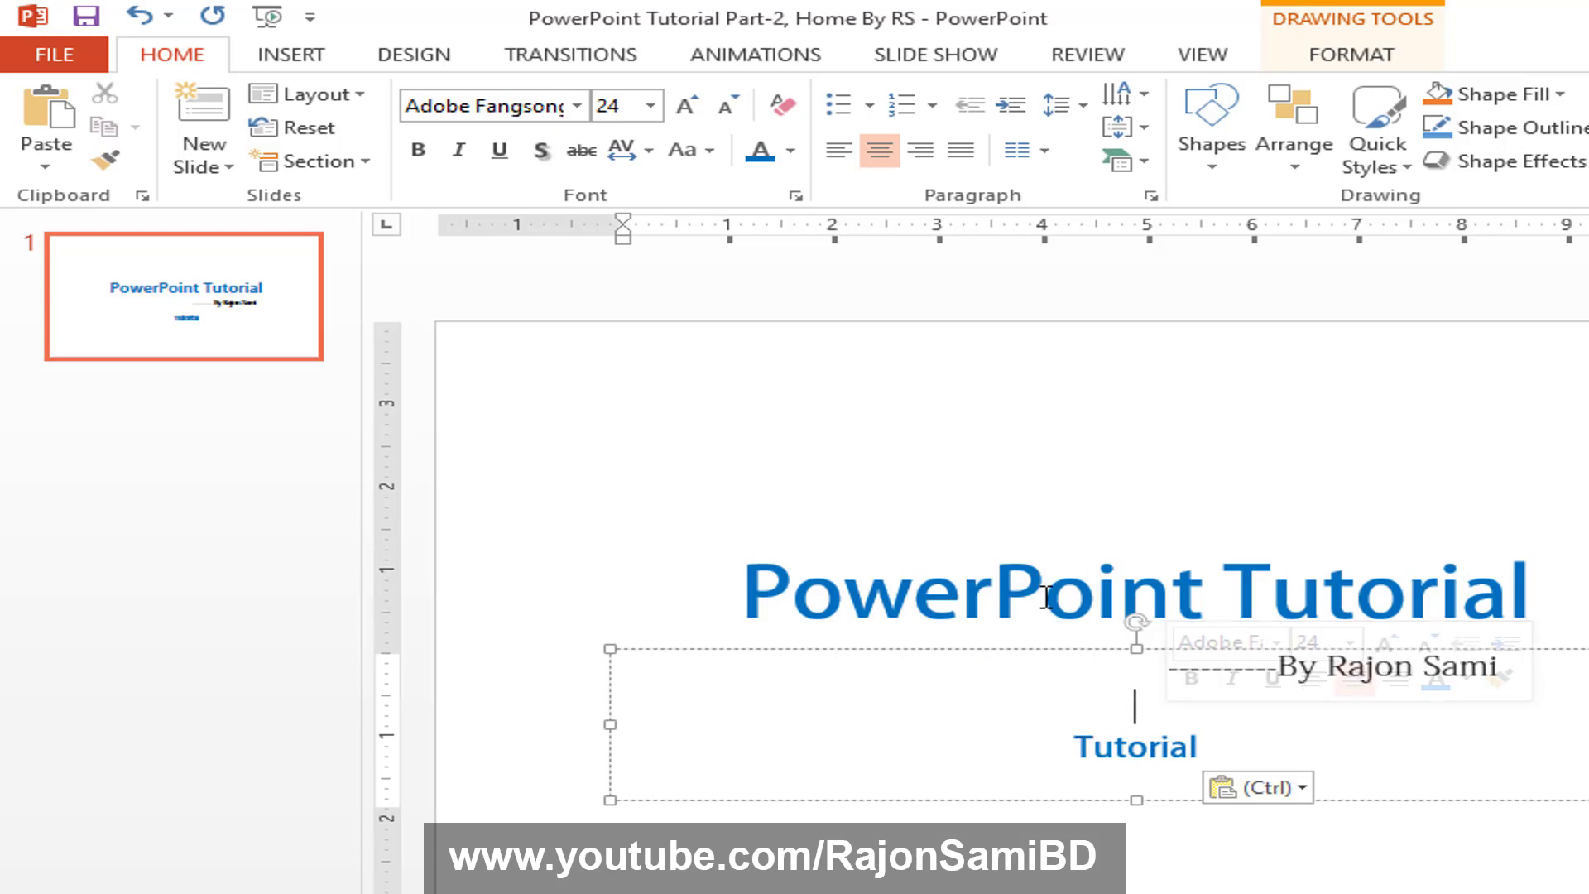
pyautogui.moveTo(995, 584); pyautogui.dragTo(1076, 580)
pyautogui.moveTo(1057, 739); pyautogui.dragTo(1225, 744)
pyautogui.hotkey('ctrl', 'z')
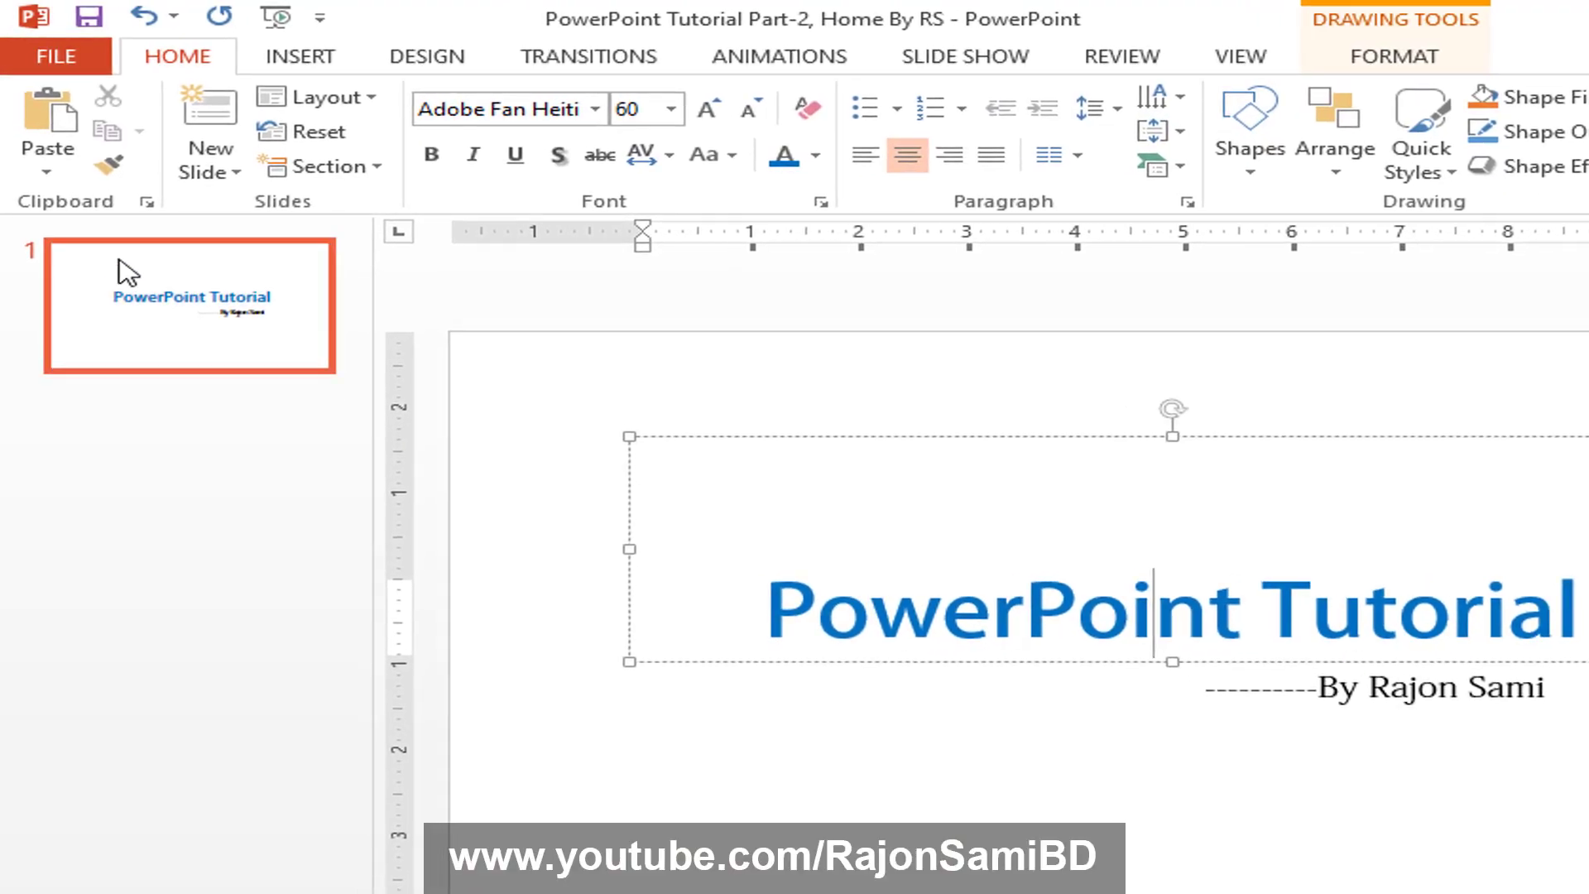
# - Show the Clipboard pane and copy 'Power' and 'Point' from the title
pyautogui.click(147, 202)
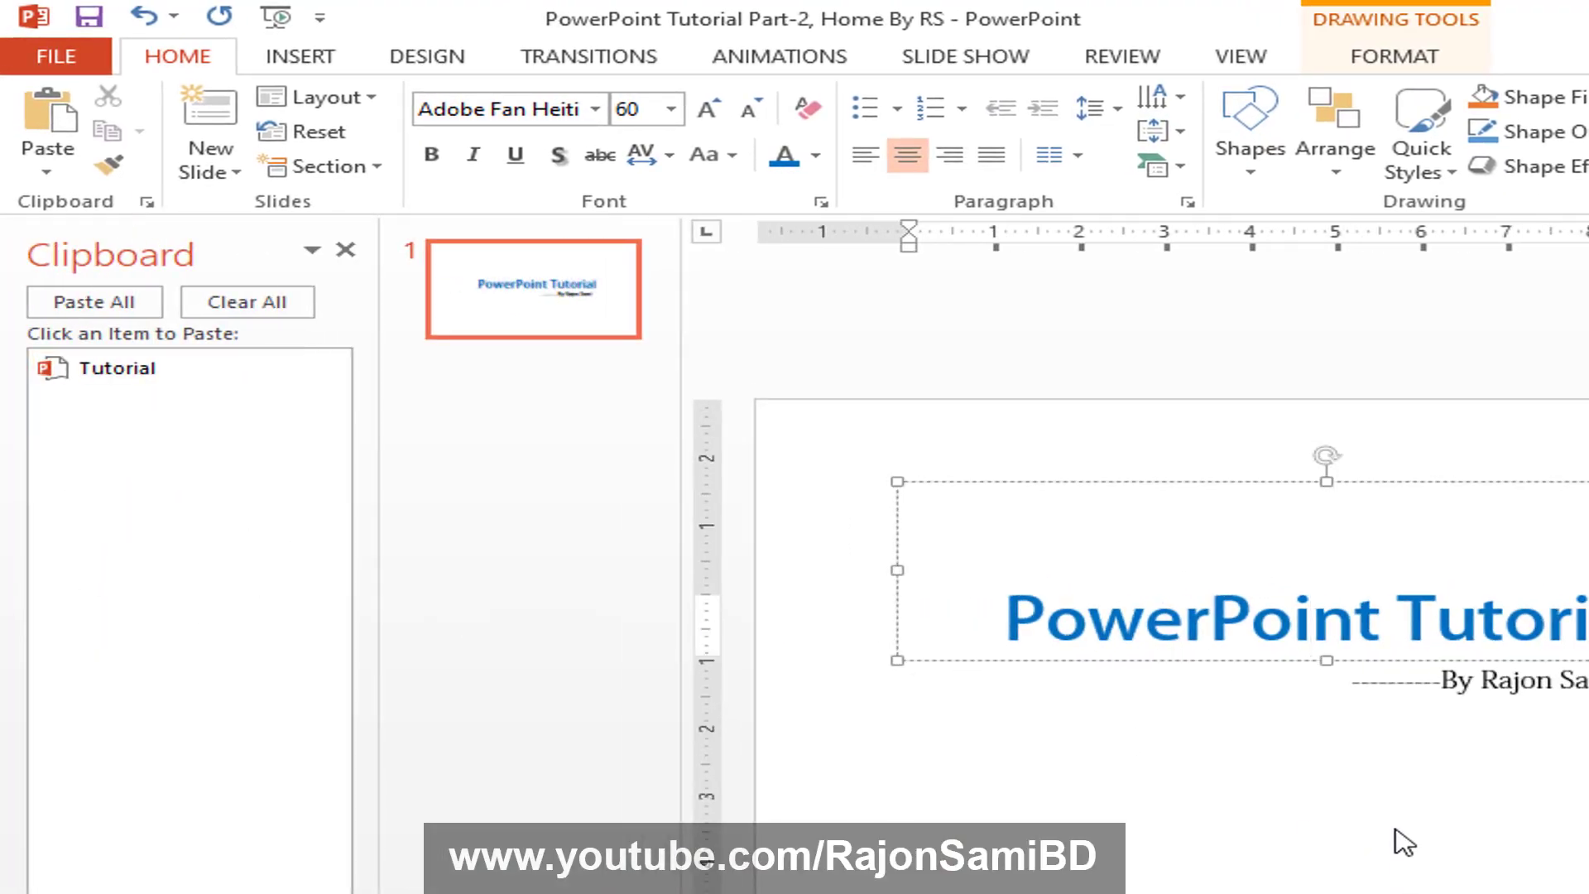
pyautogui.click(1089, 621)
pyautogui.moveTo(1028, 602); pyautogui.dragTo(1151, 594)
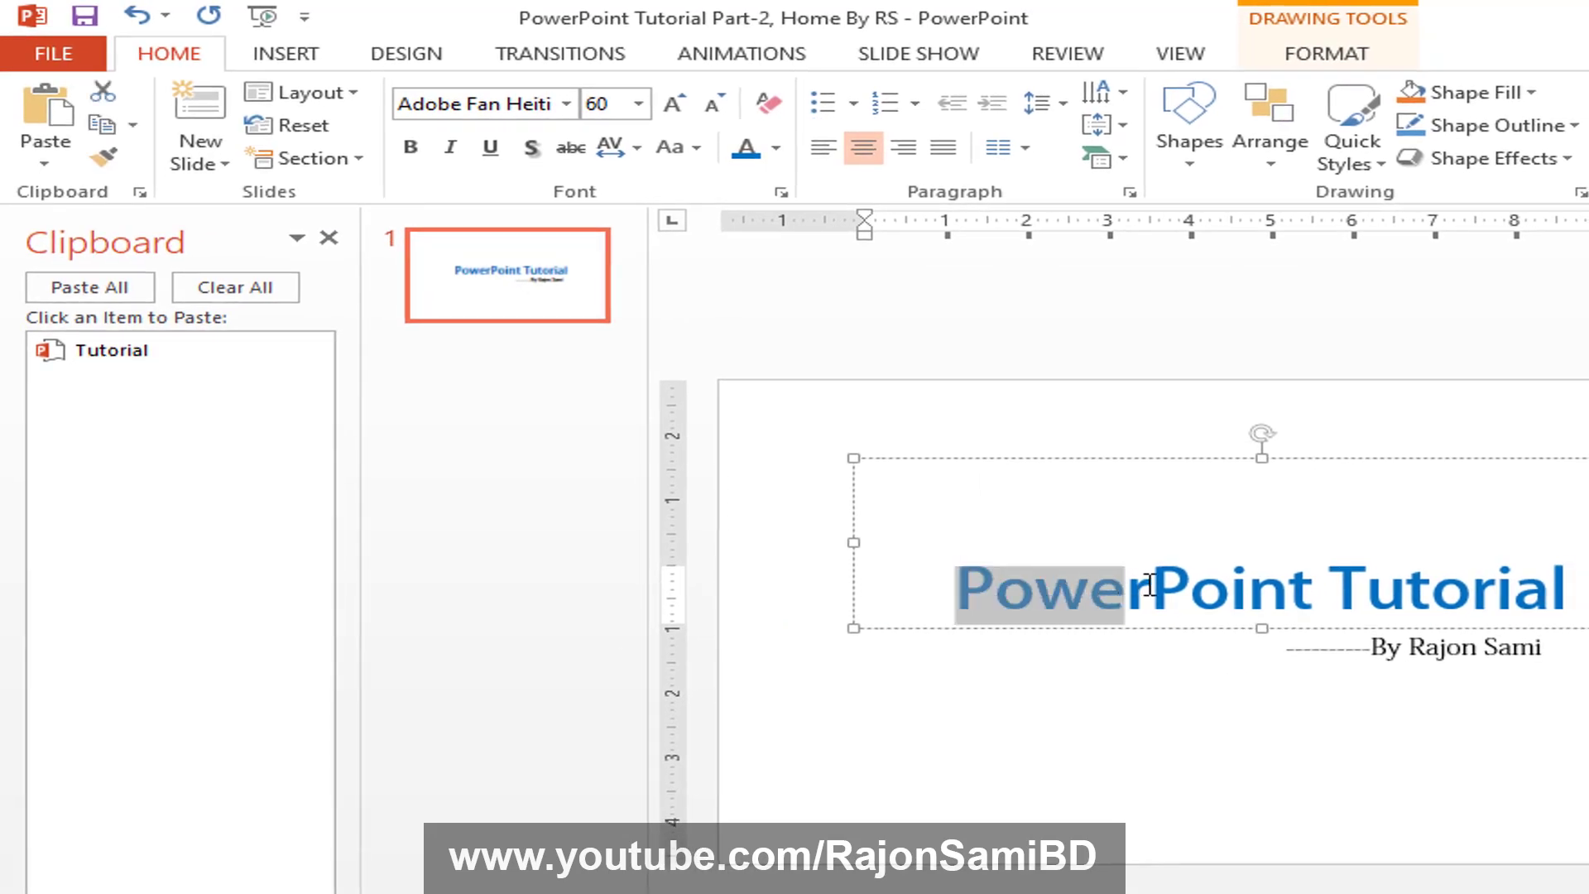
pyautogui.click(105, 124)
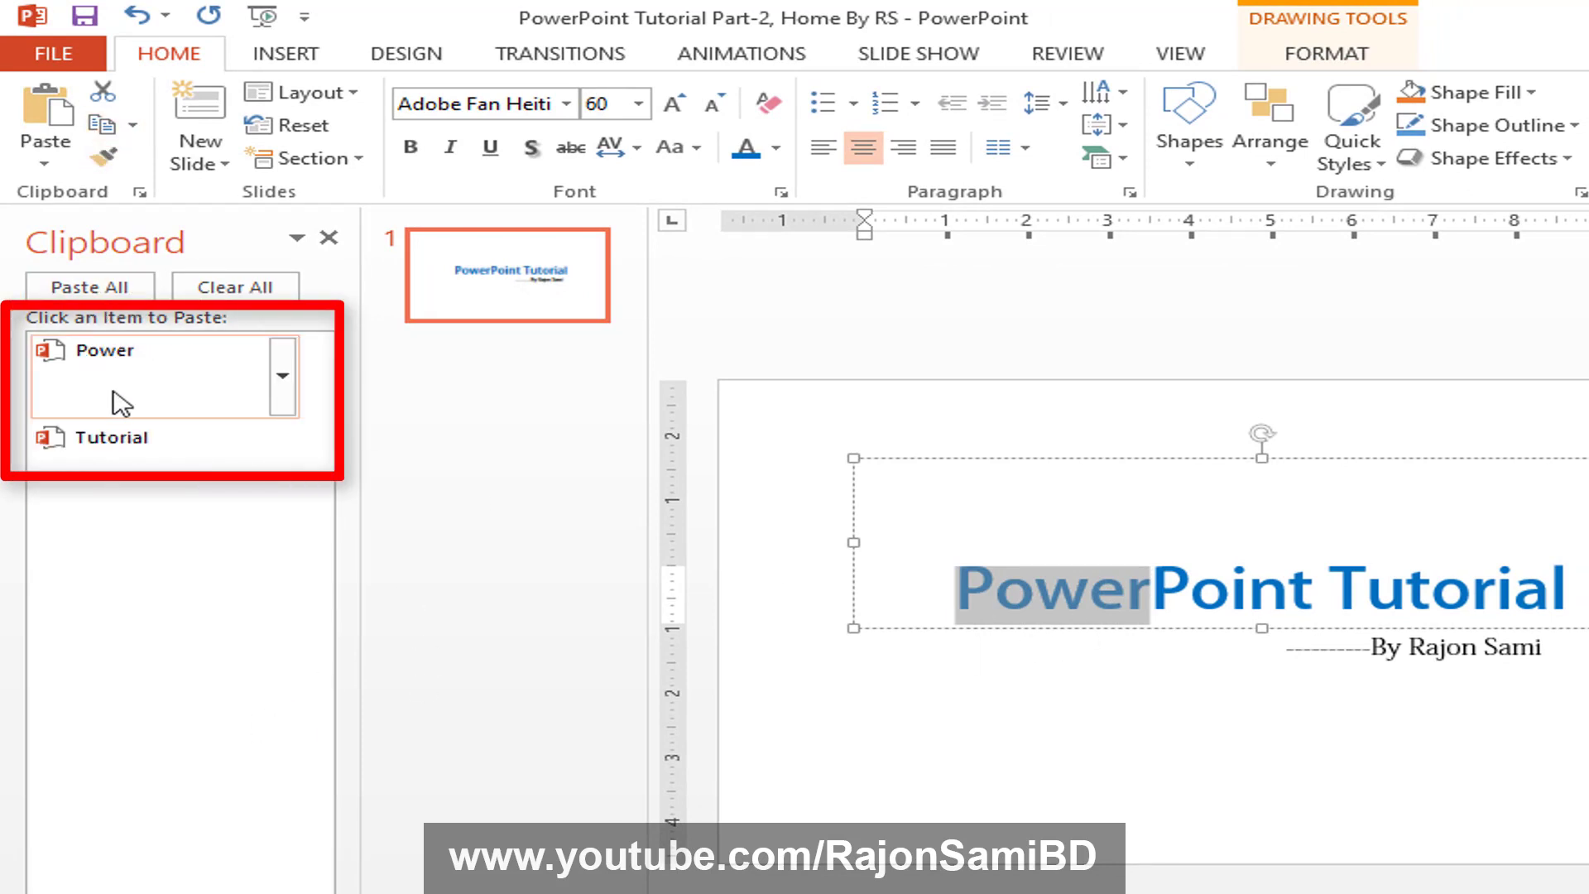
pyautogui.moveTo(1152, 579); pyautogui.dragTo(1317, 586)
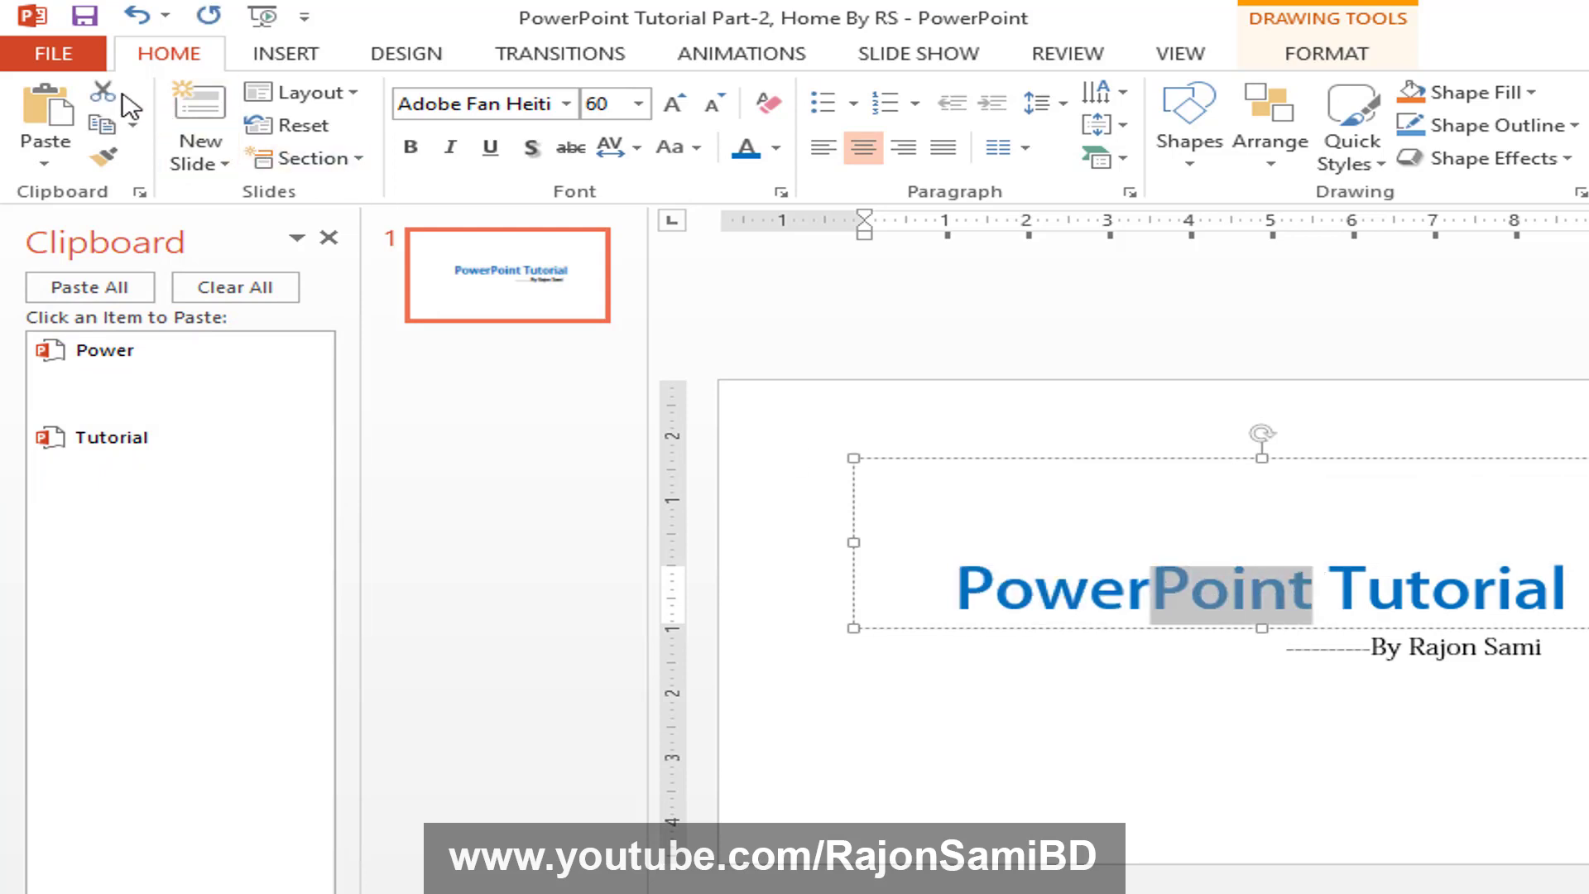
pyautogui.click(102, 124)
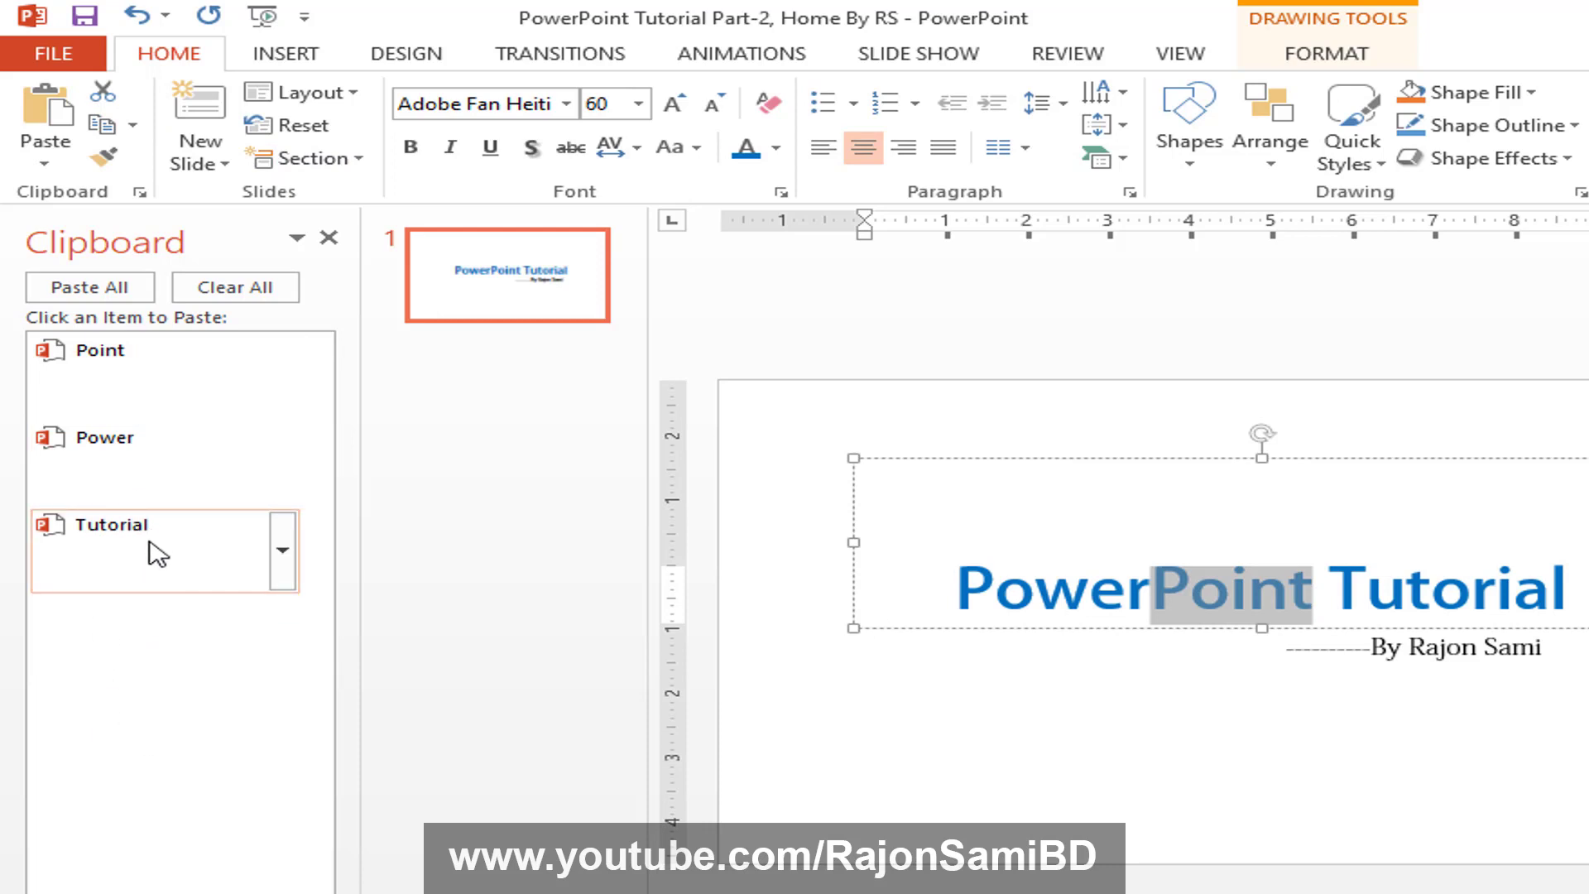
# - Cut 'Tutorial' from the title, copy 'By' from the subtitle, and add a new slide
pyautogui.moveTo(1326, 579); pyautogui.dragTo(1560, 572)
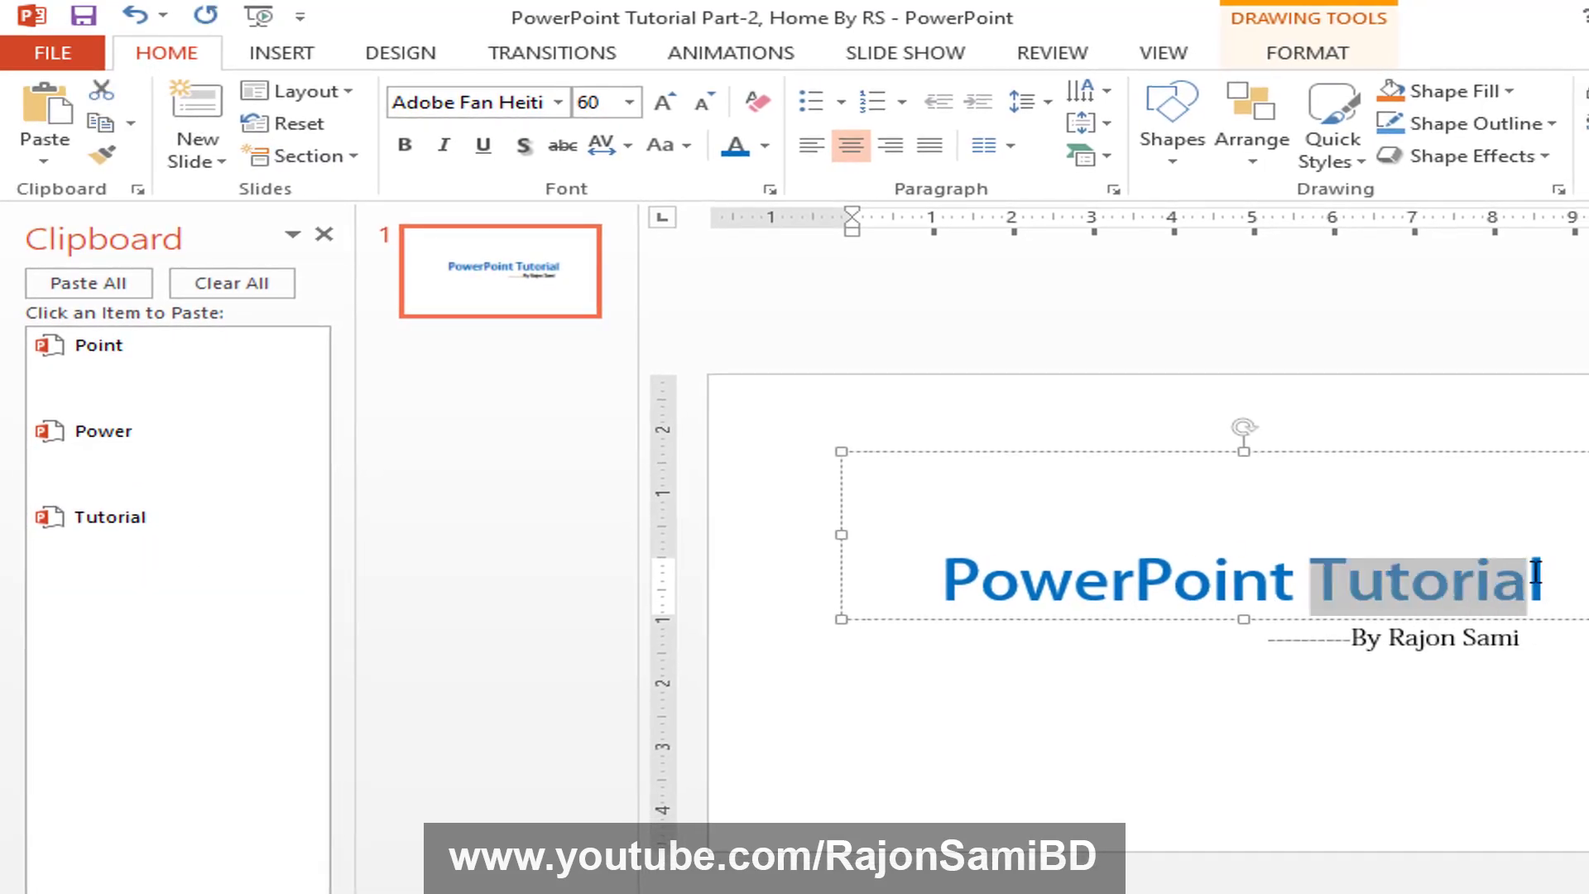
pyautogui.click(102, 91)
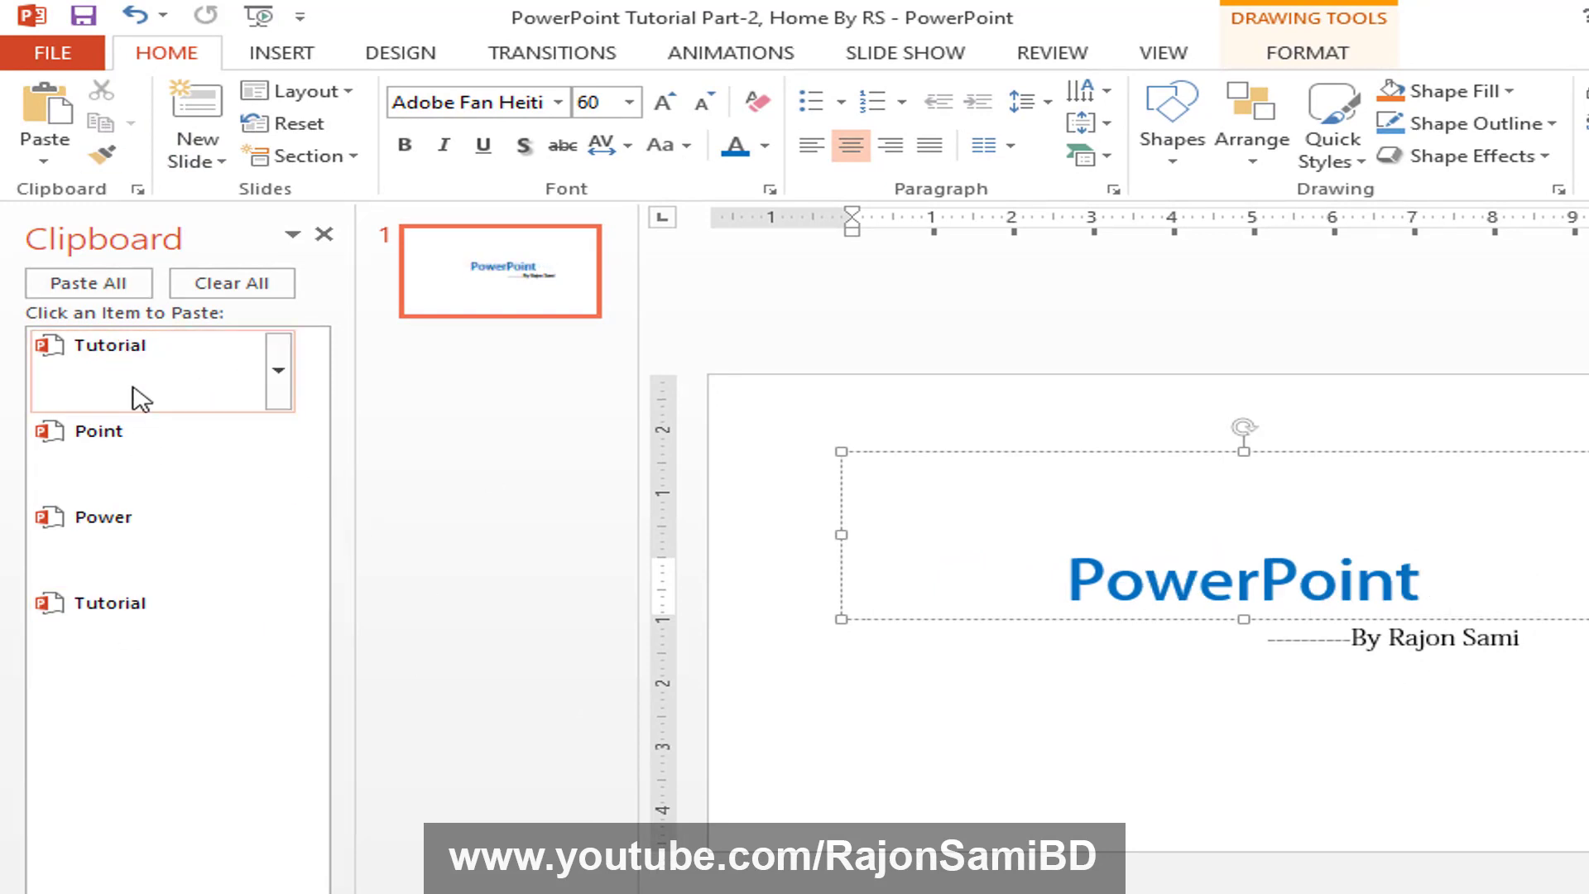
pyautogui.click(1438, 658)
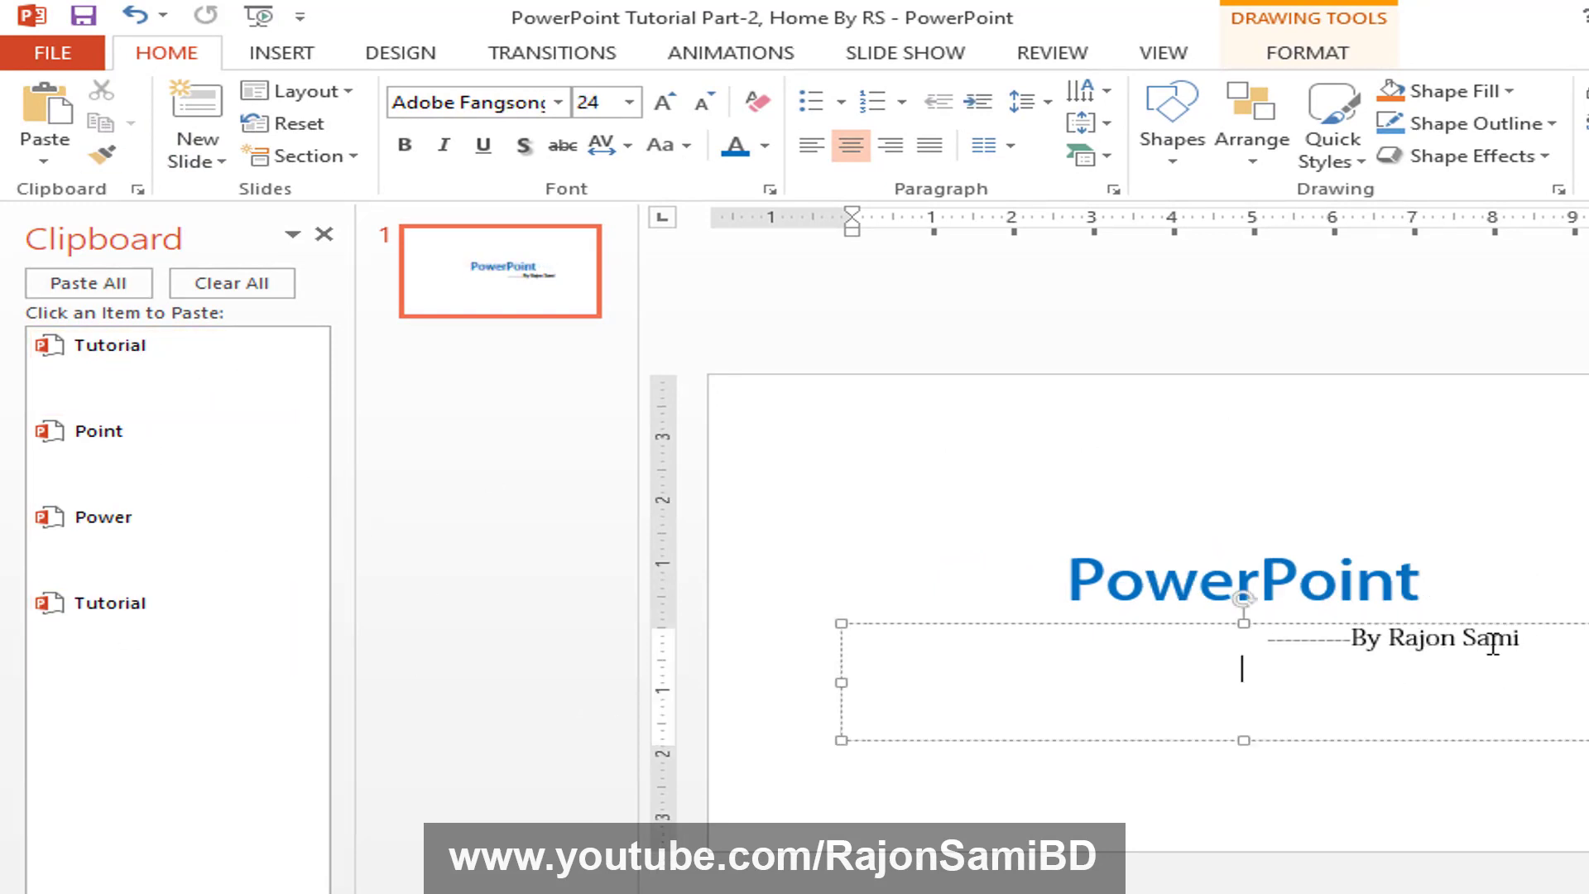
pyautogui.moveTo(1353, 638); pyautogui.dragTo(1378, 643)
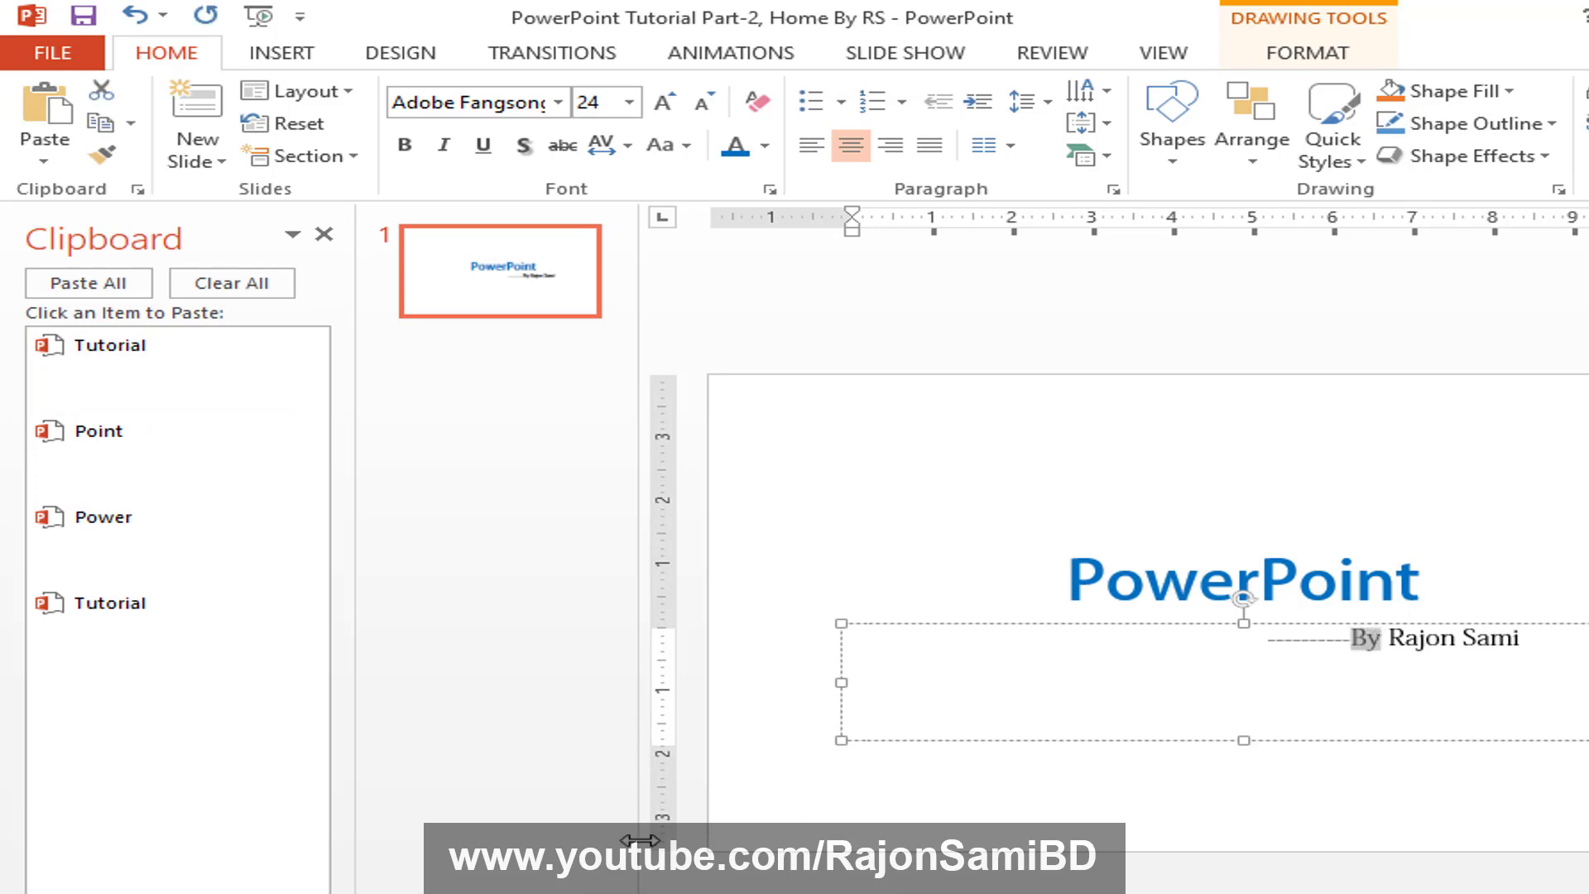
pyautogui.click(102, 124)
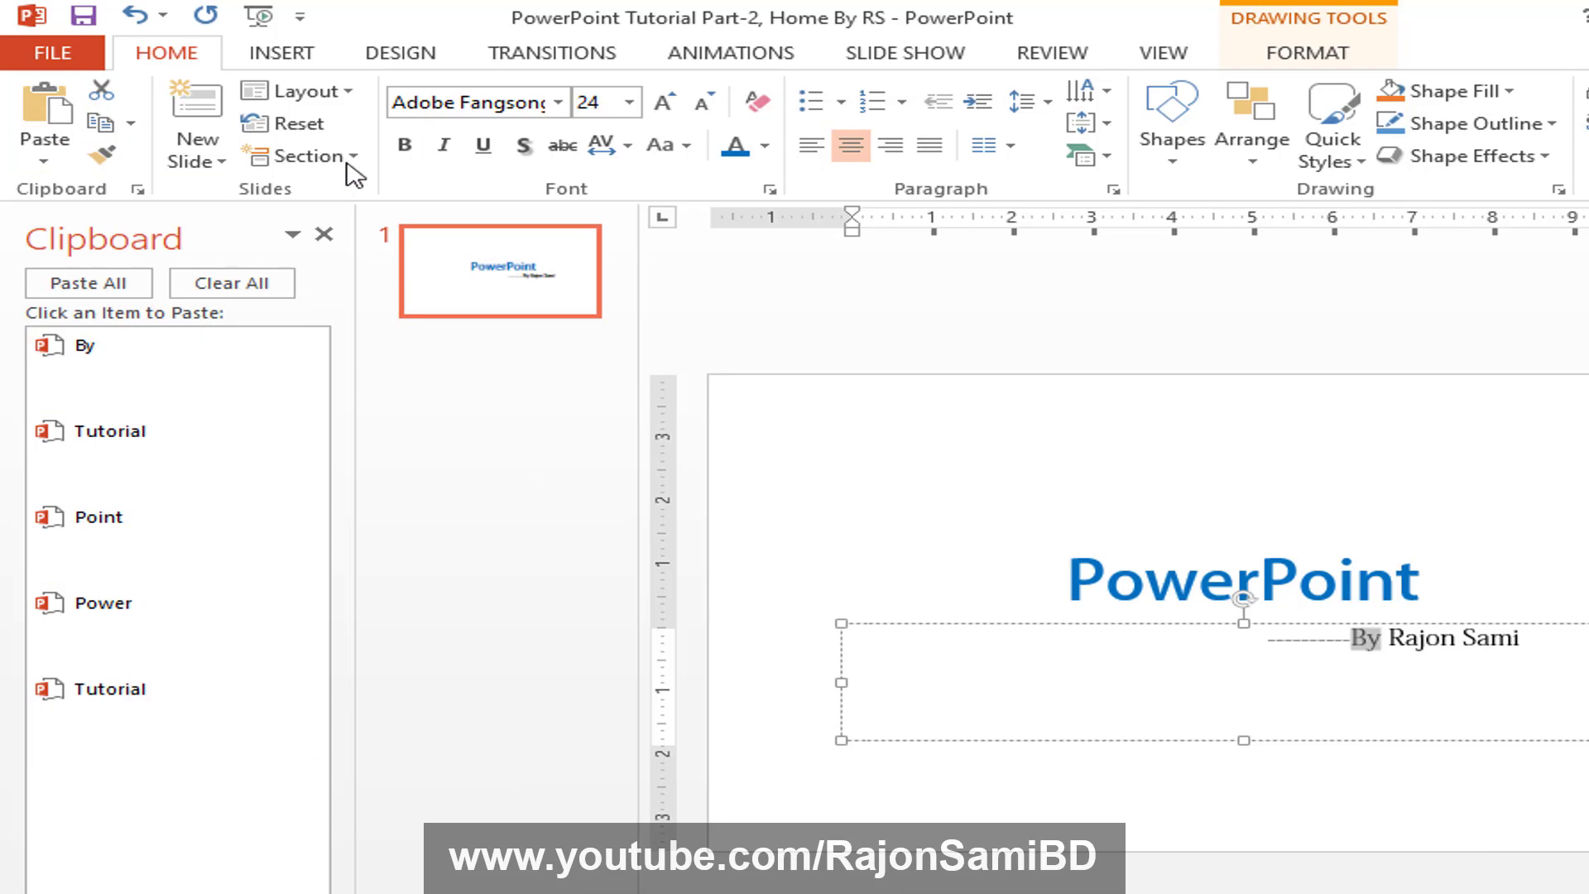
pyautogui.click(192, 132)
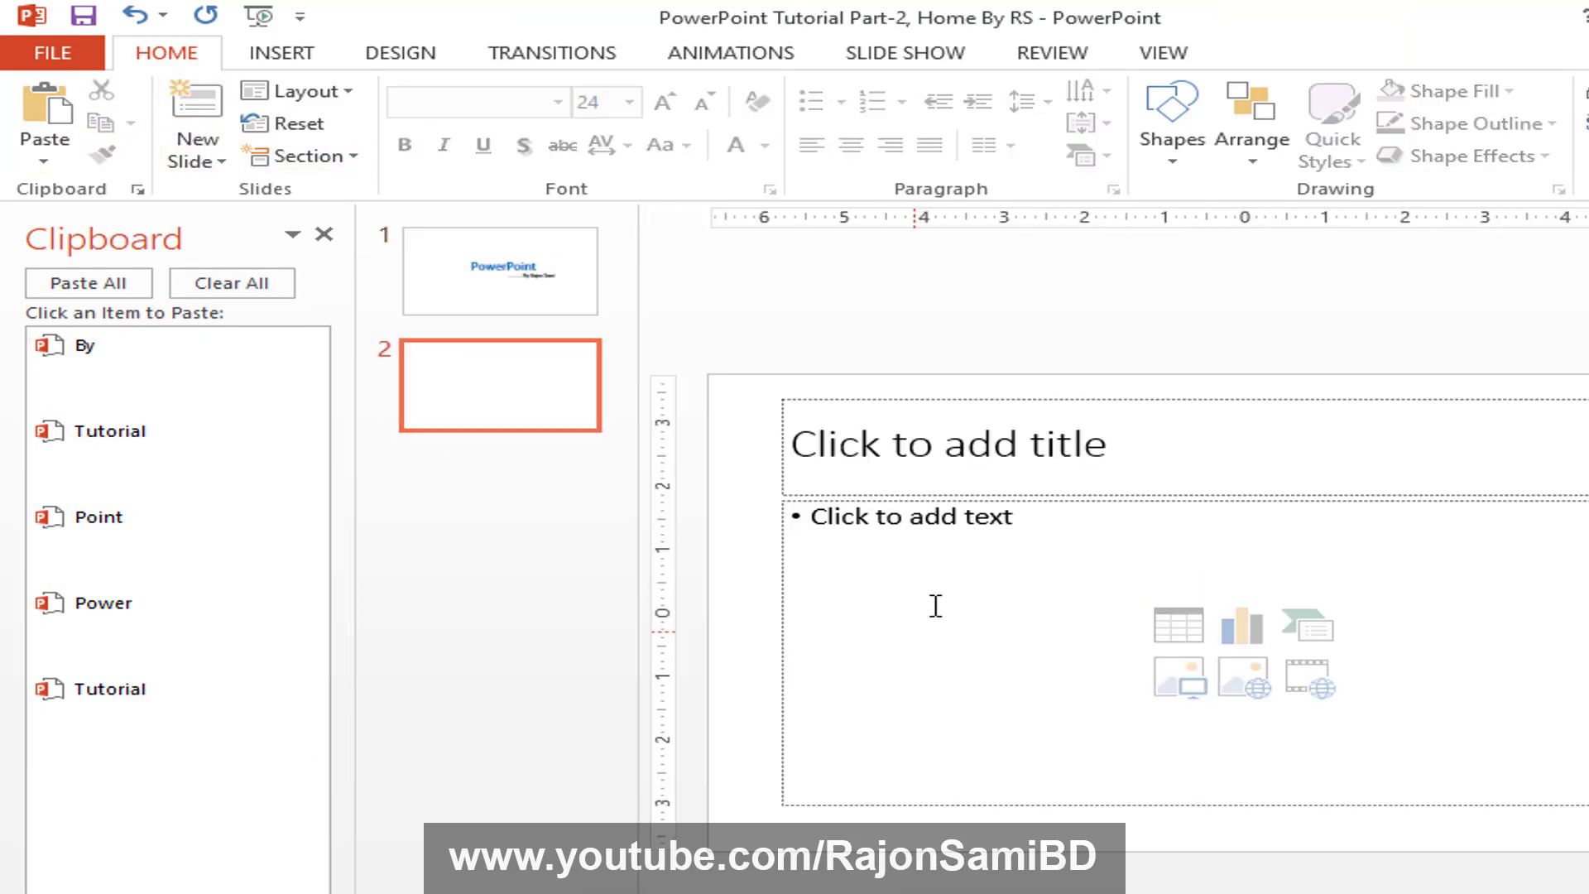
# - Paste Tutorial, Point and Power from the Clipboard into slide 2's title, then close the Clipboard pane
pyautogui.click(1022, 468)
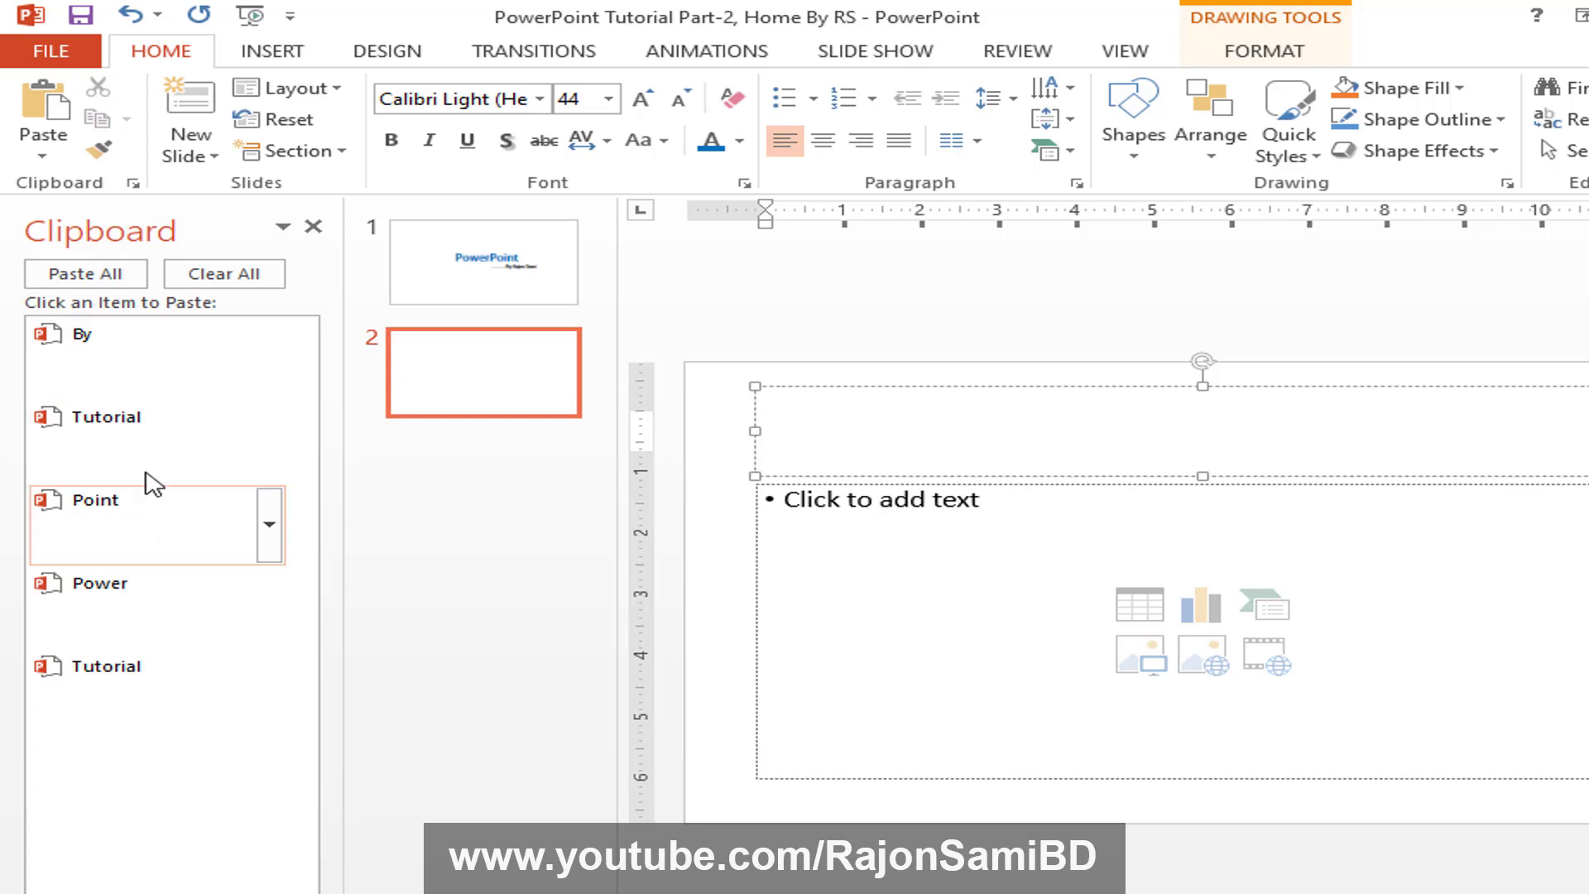
pyautogui.click(95, 443)
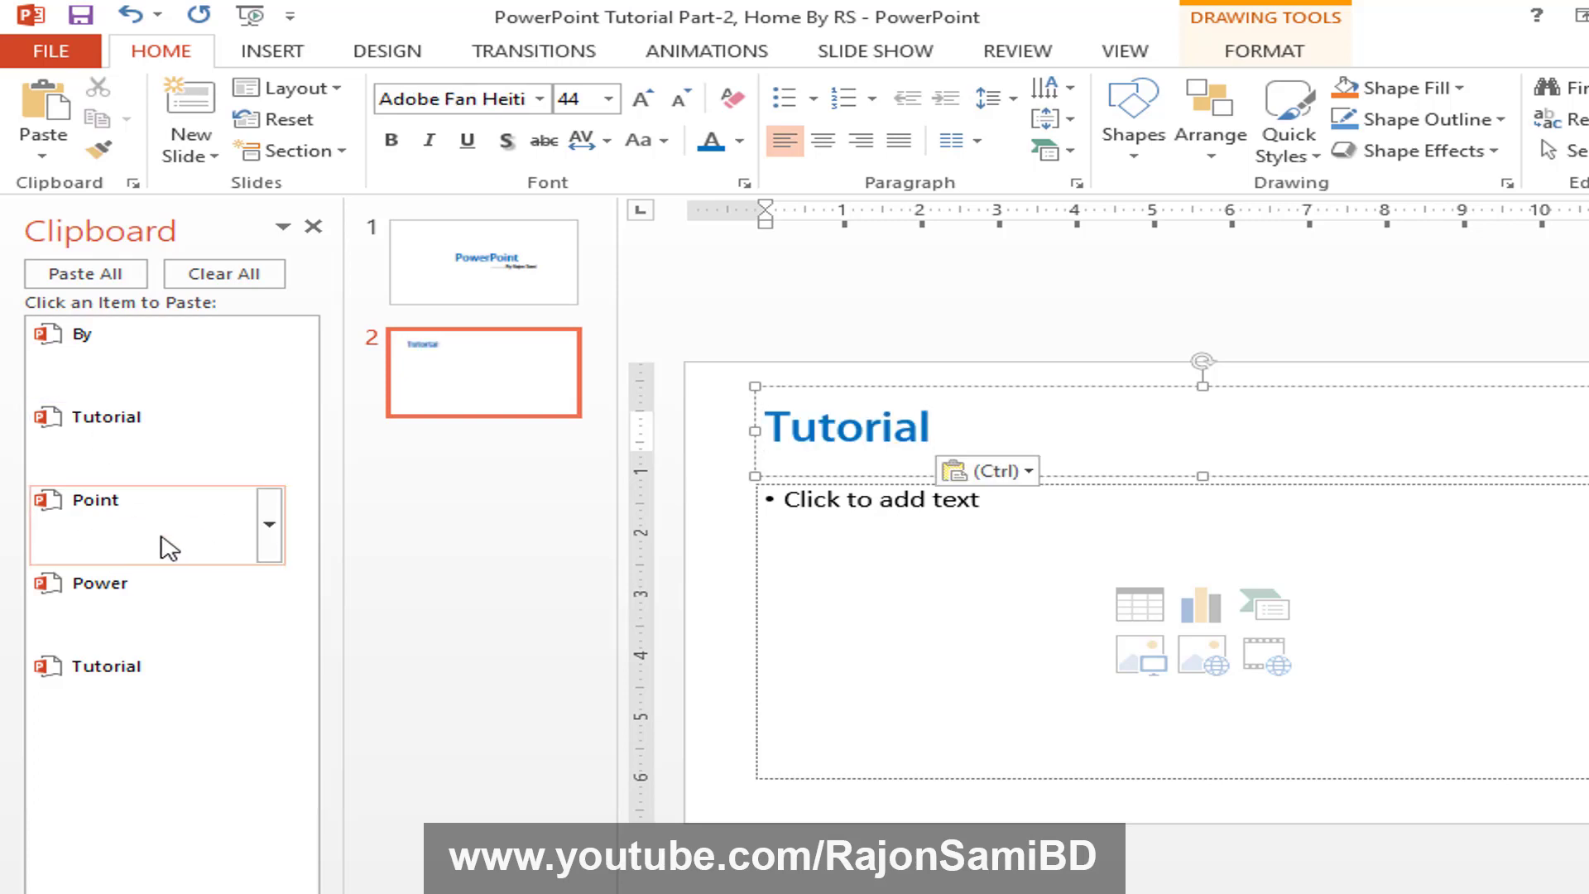
pyautogui.click(107, 534)
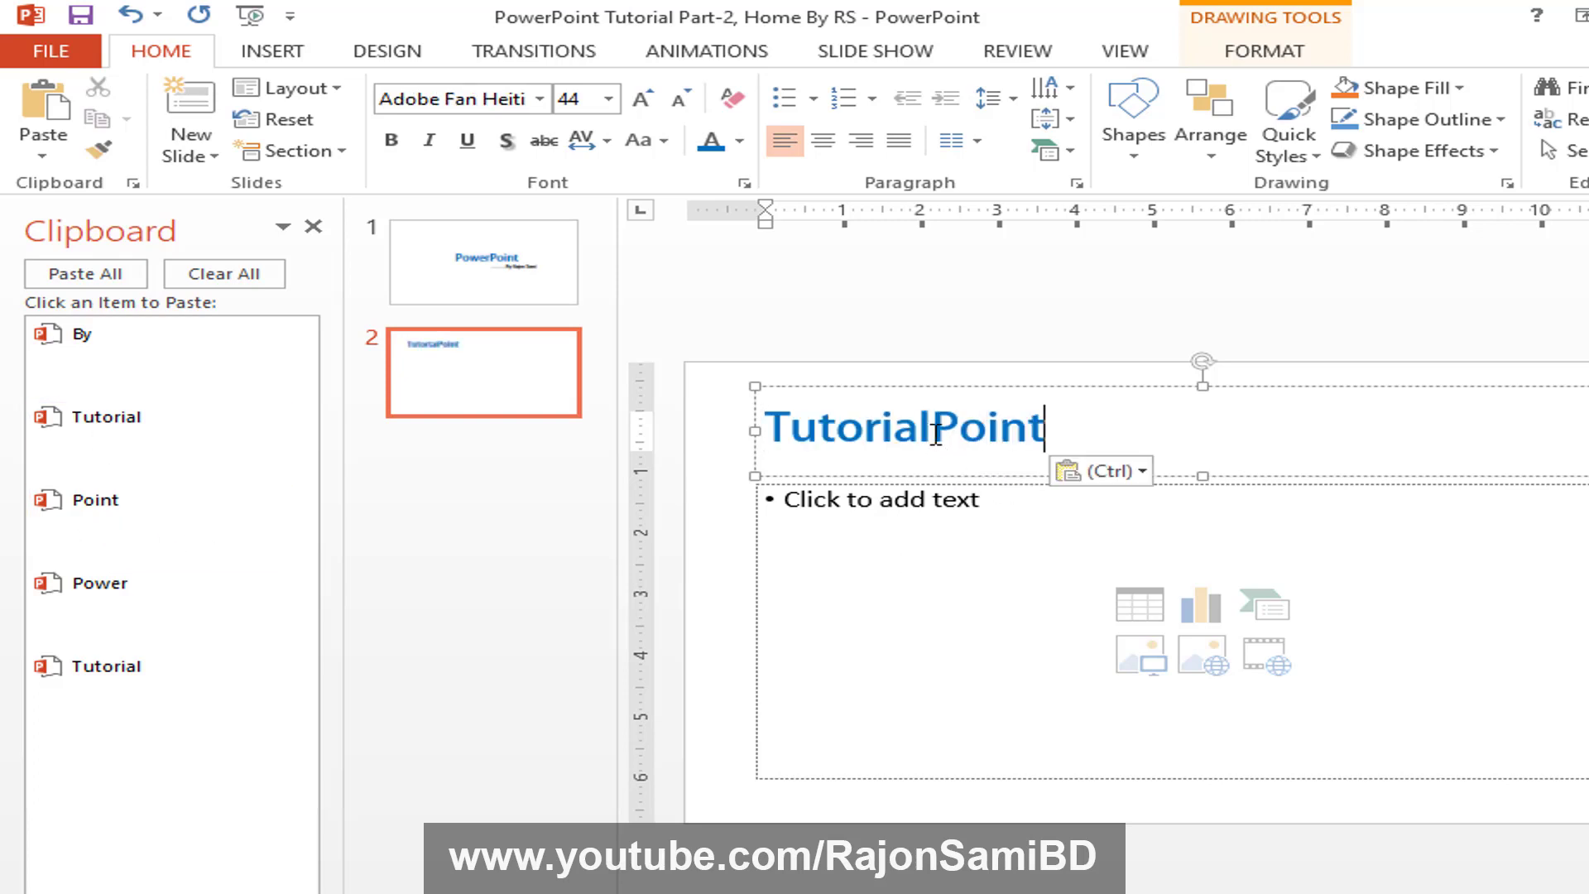
pyautogui.click(106, 600)
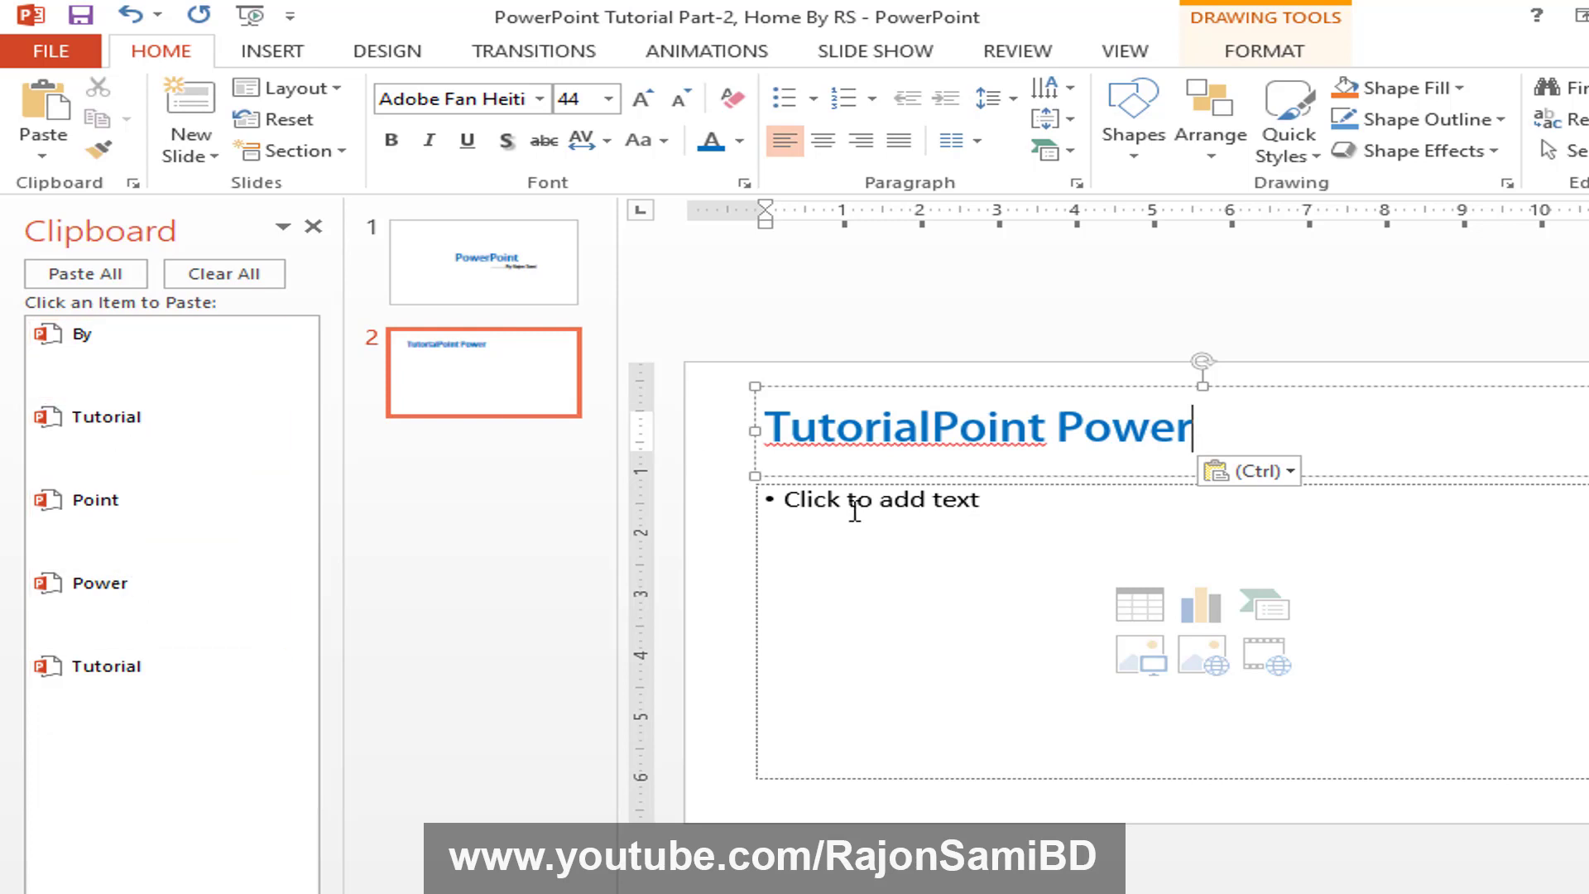
pyautogui.click(424, 294)
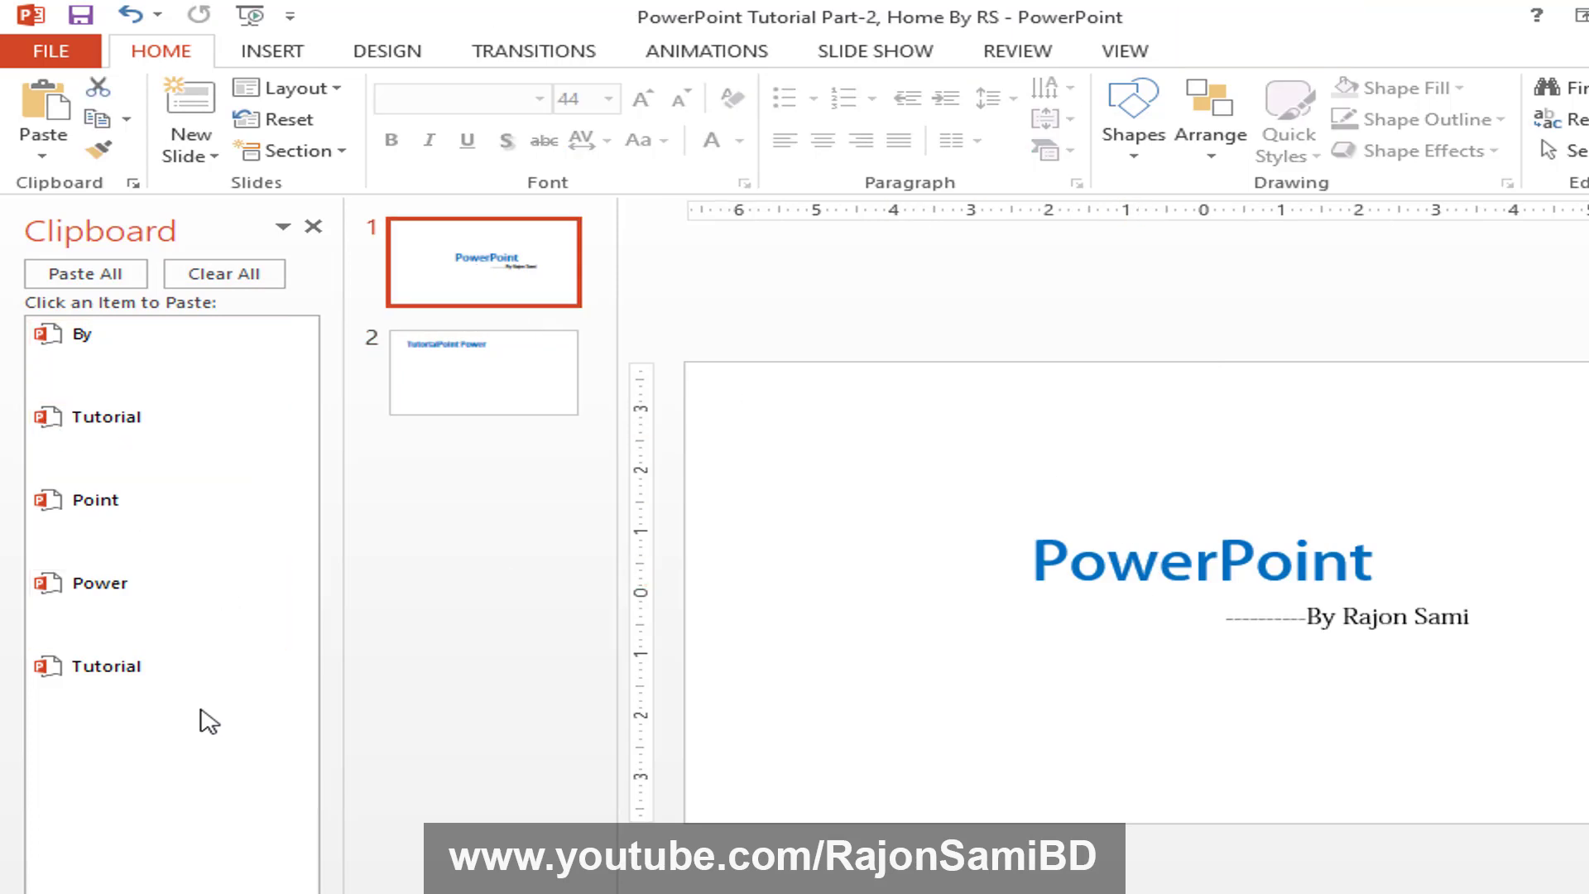
pyautogui.click(1201, 594)
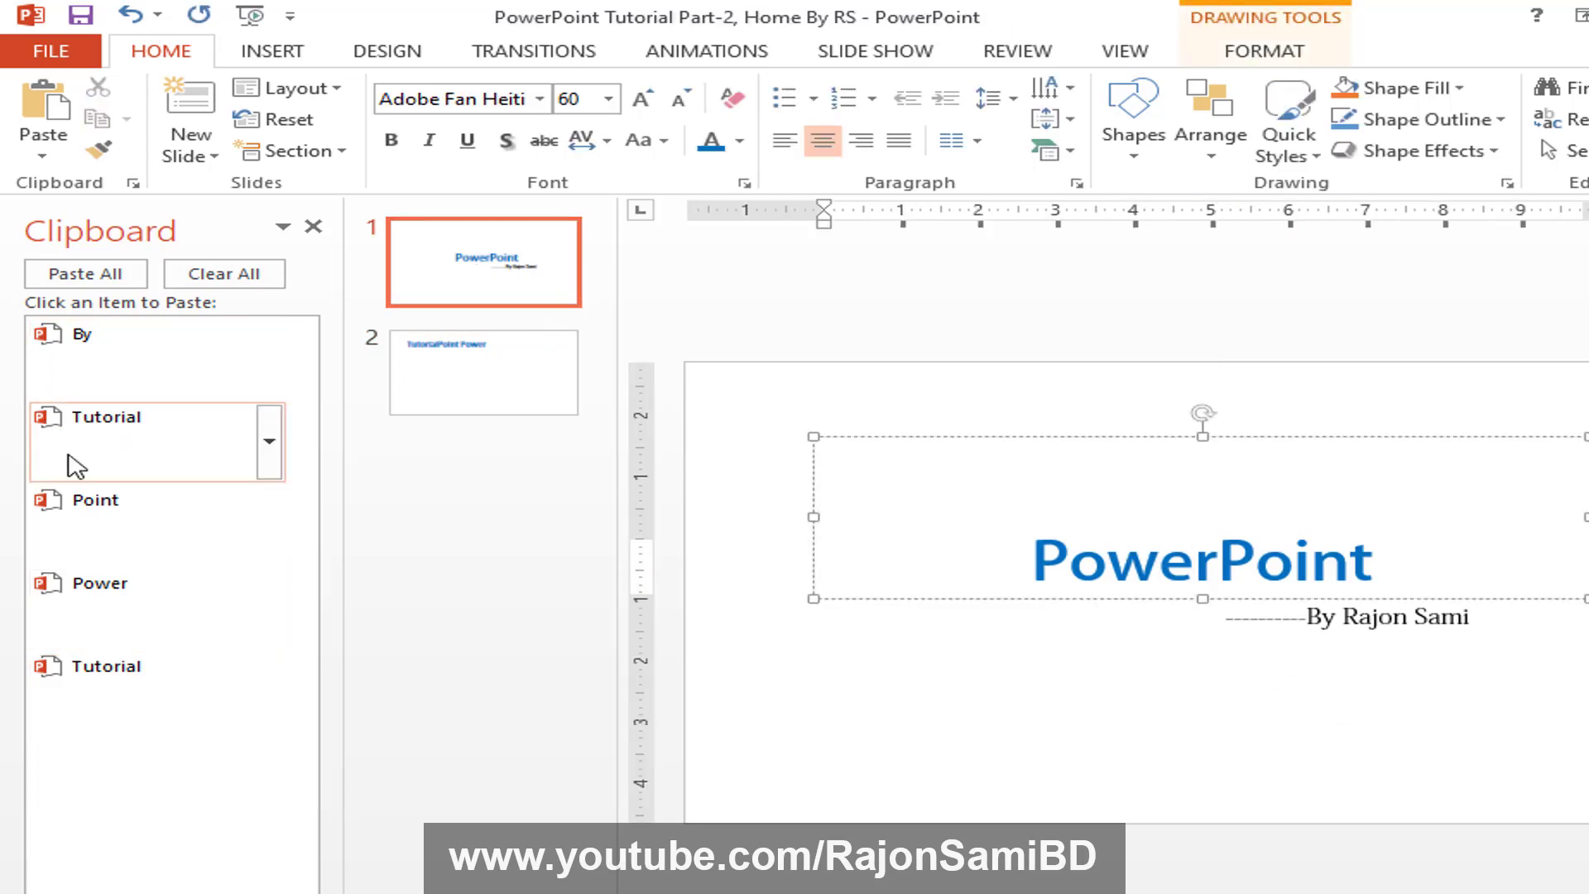
pyautogui.click(313, 226)
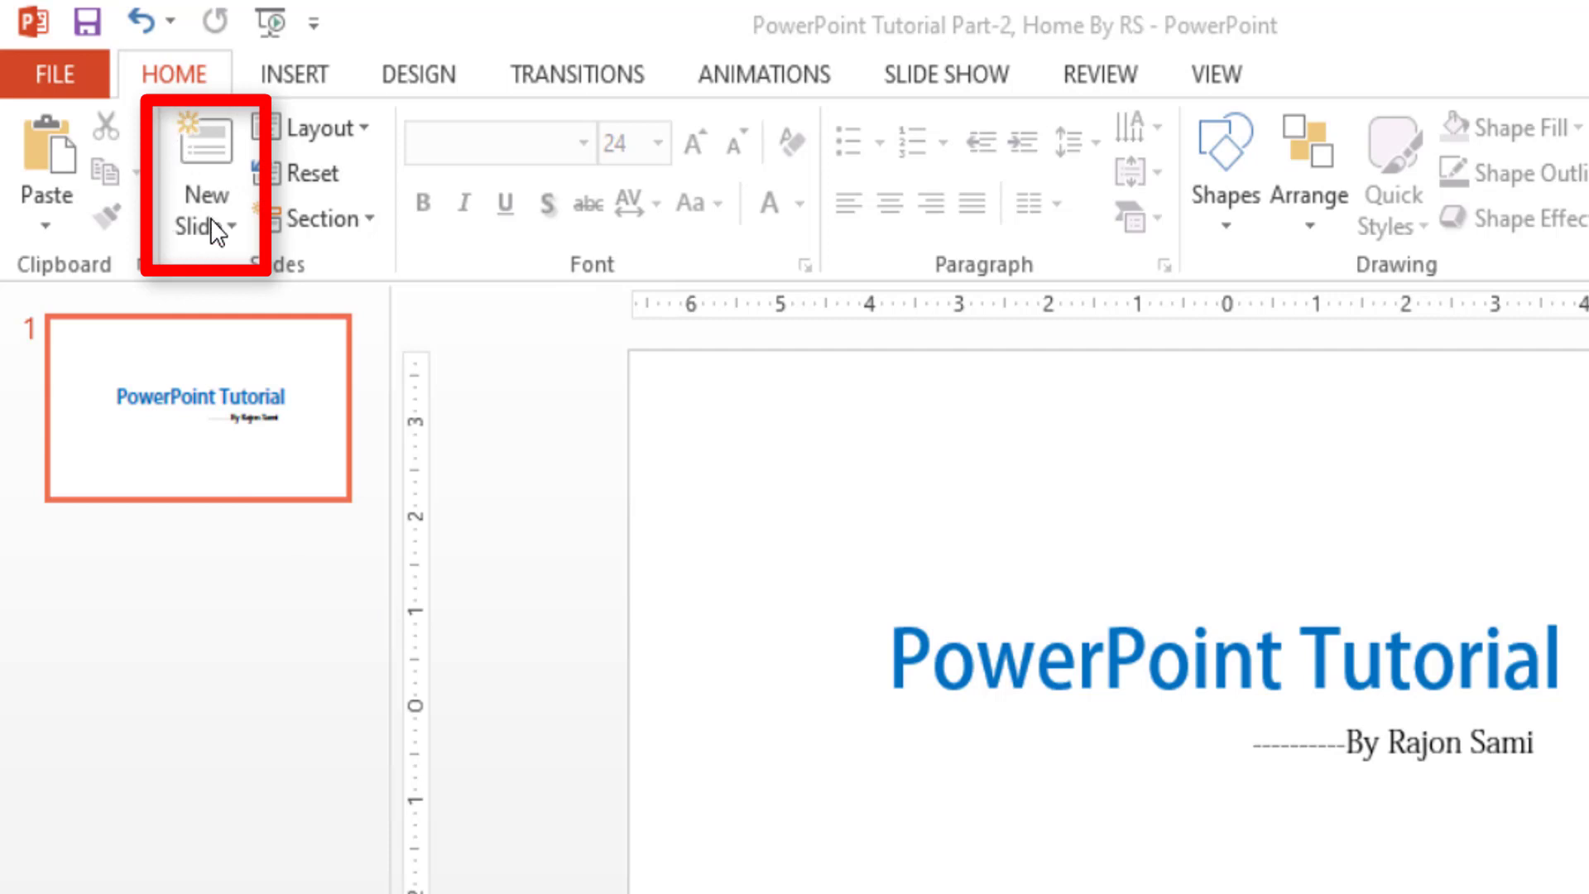
# - Add a new slide, delete it, and show the New Slide layout gallery
pyautogui.click(199, 143)
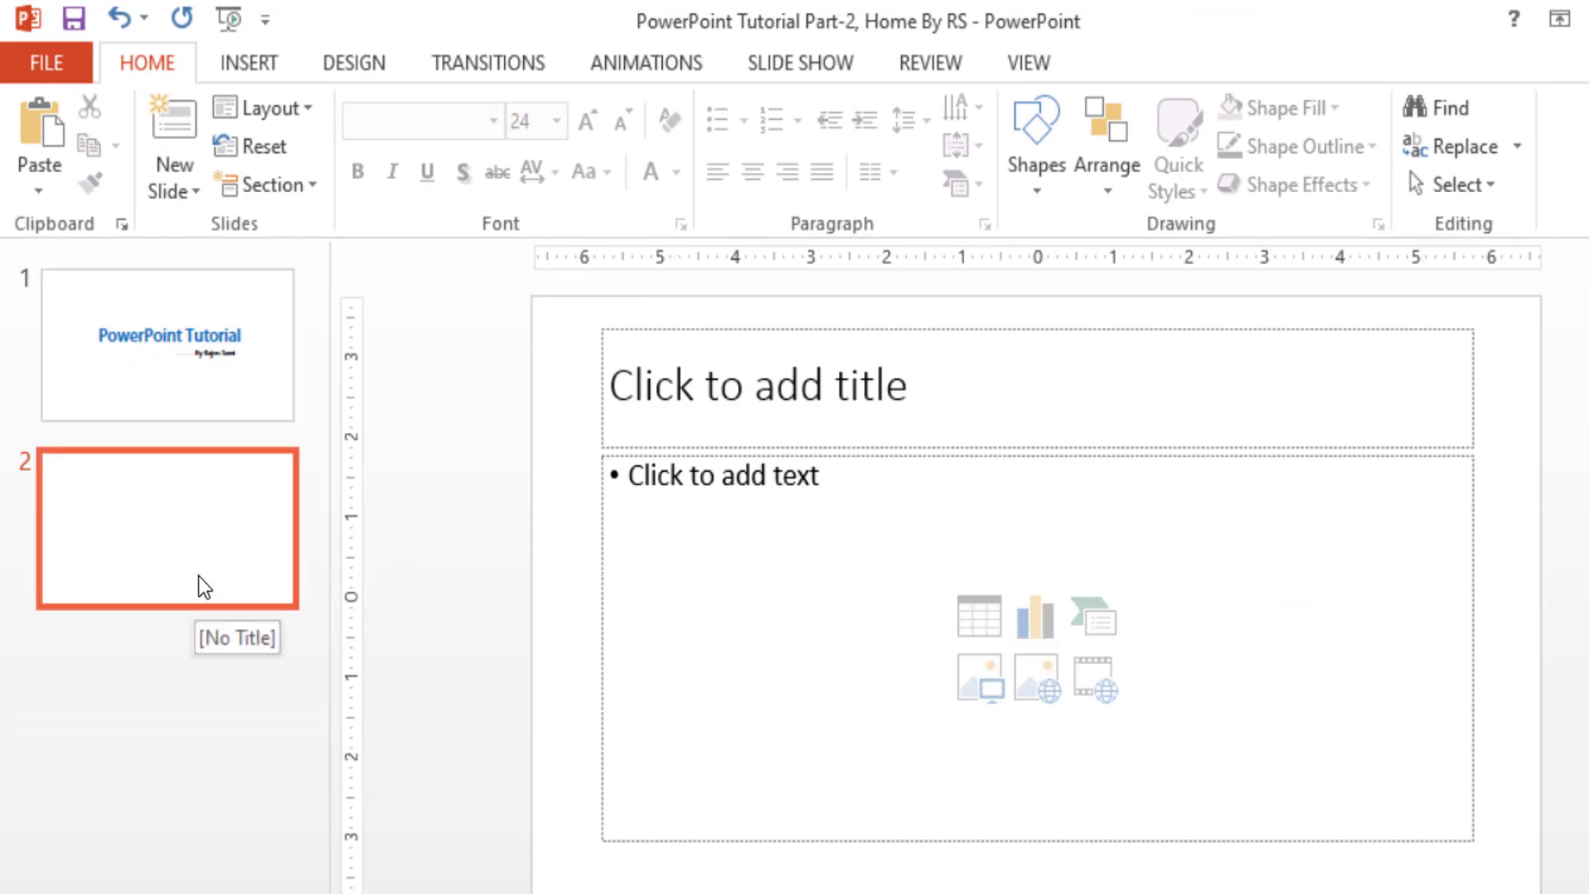
pyautogui.press('Delete')
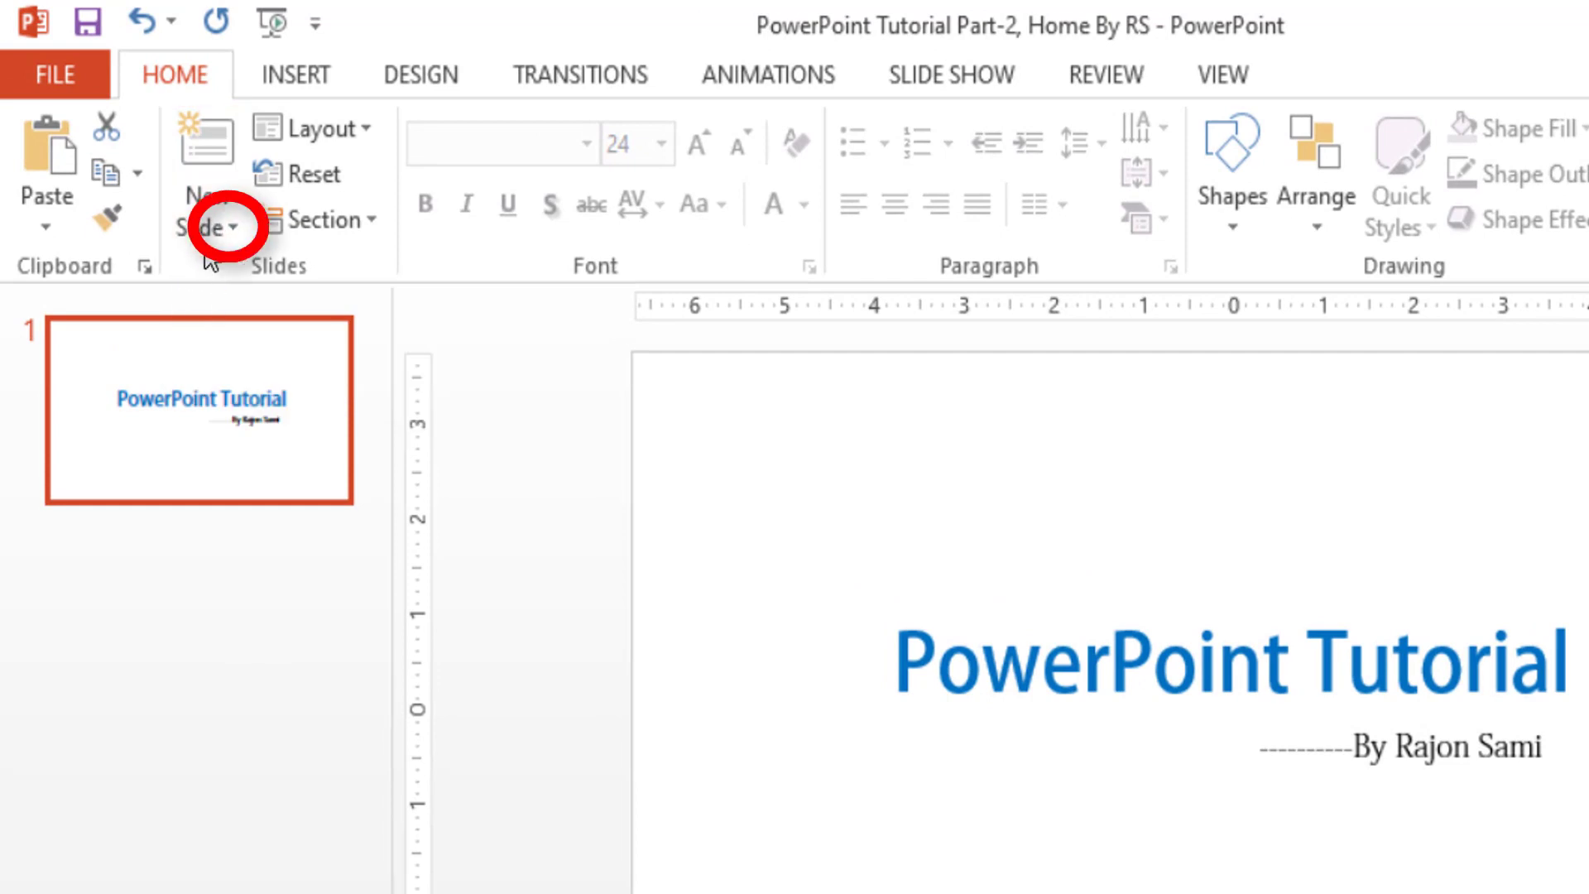
pyautogui.click(235, 237)
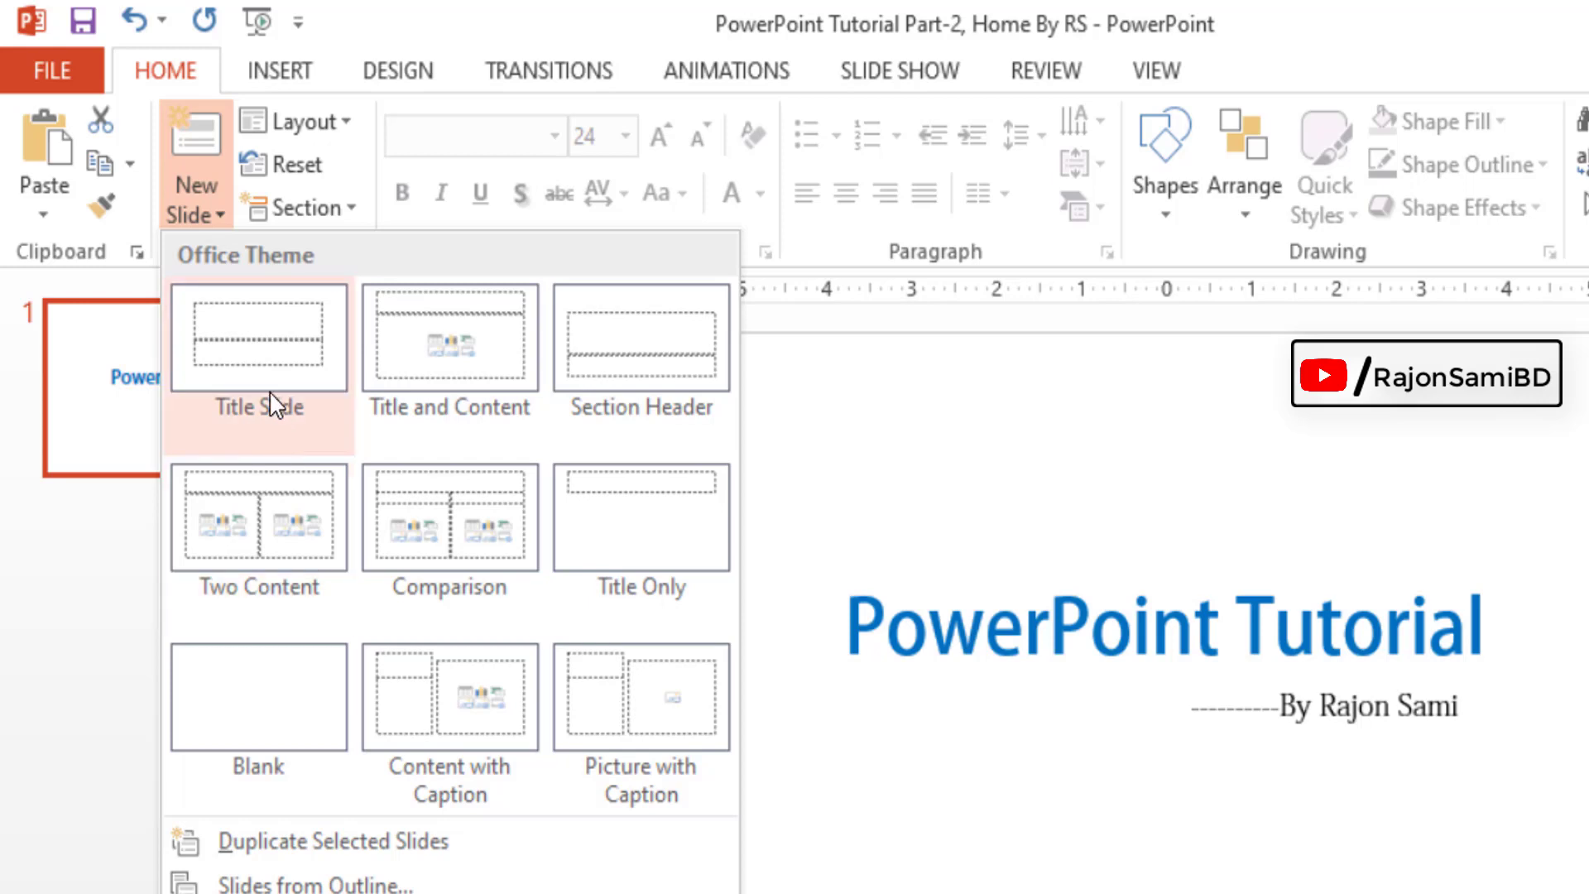
# - Add a Title Slide with filler title 'fggs' and subtitle 'ssfsfs'
pyautogui.click(256, 365)
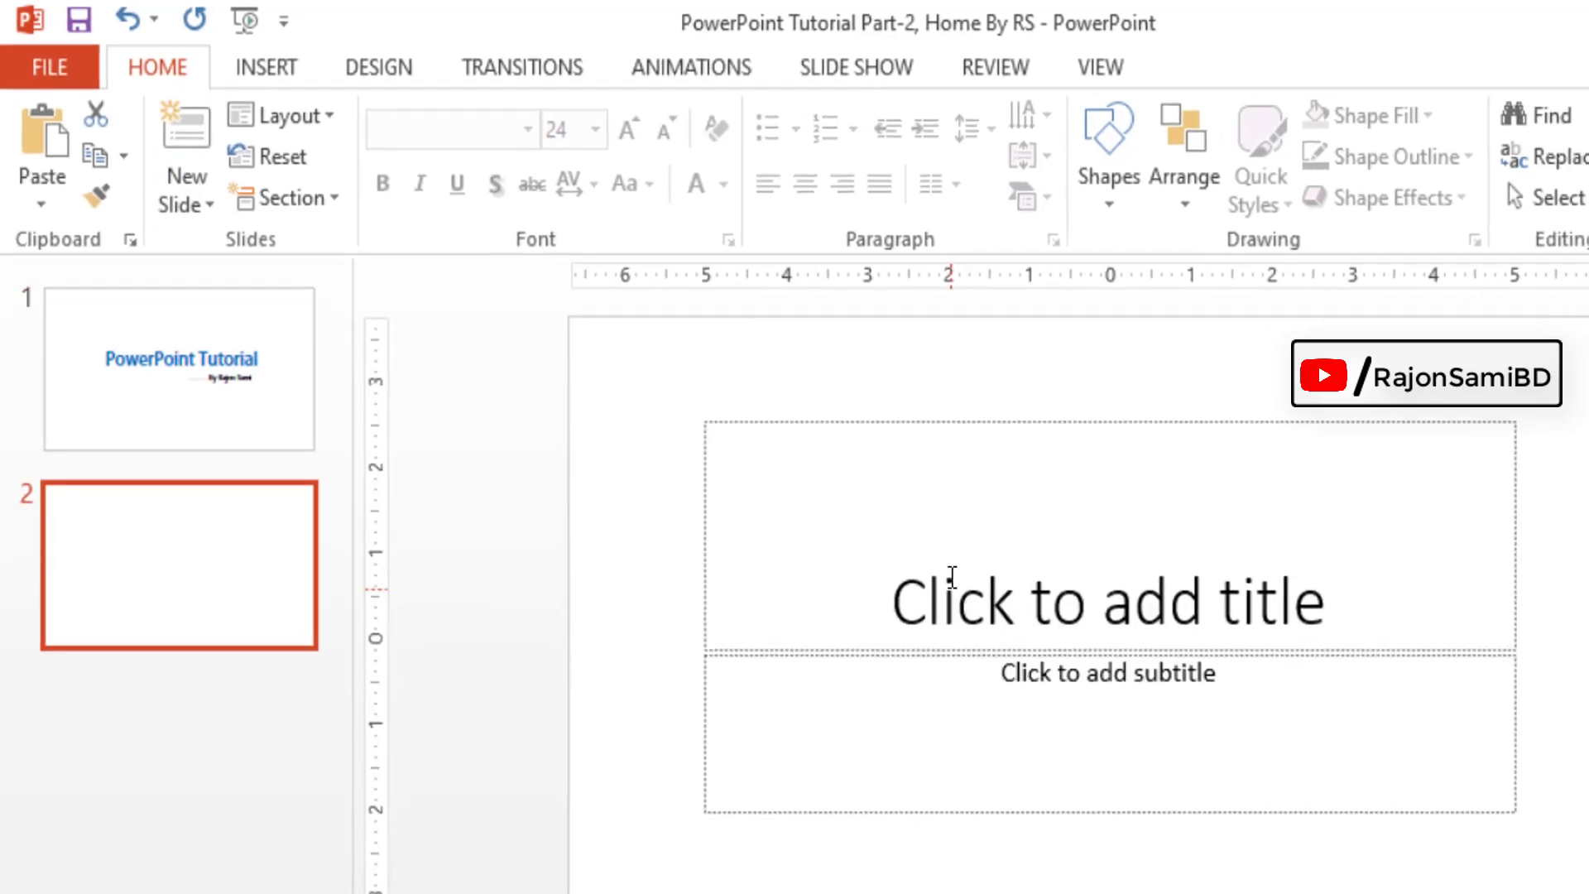
pyautogui.click(994, 606)
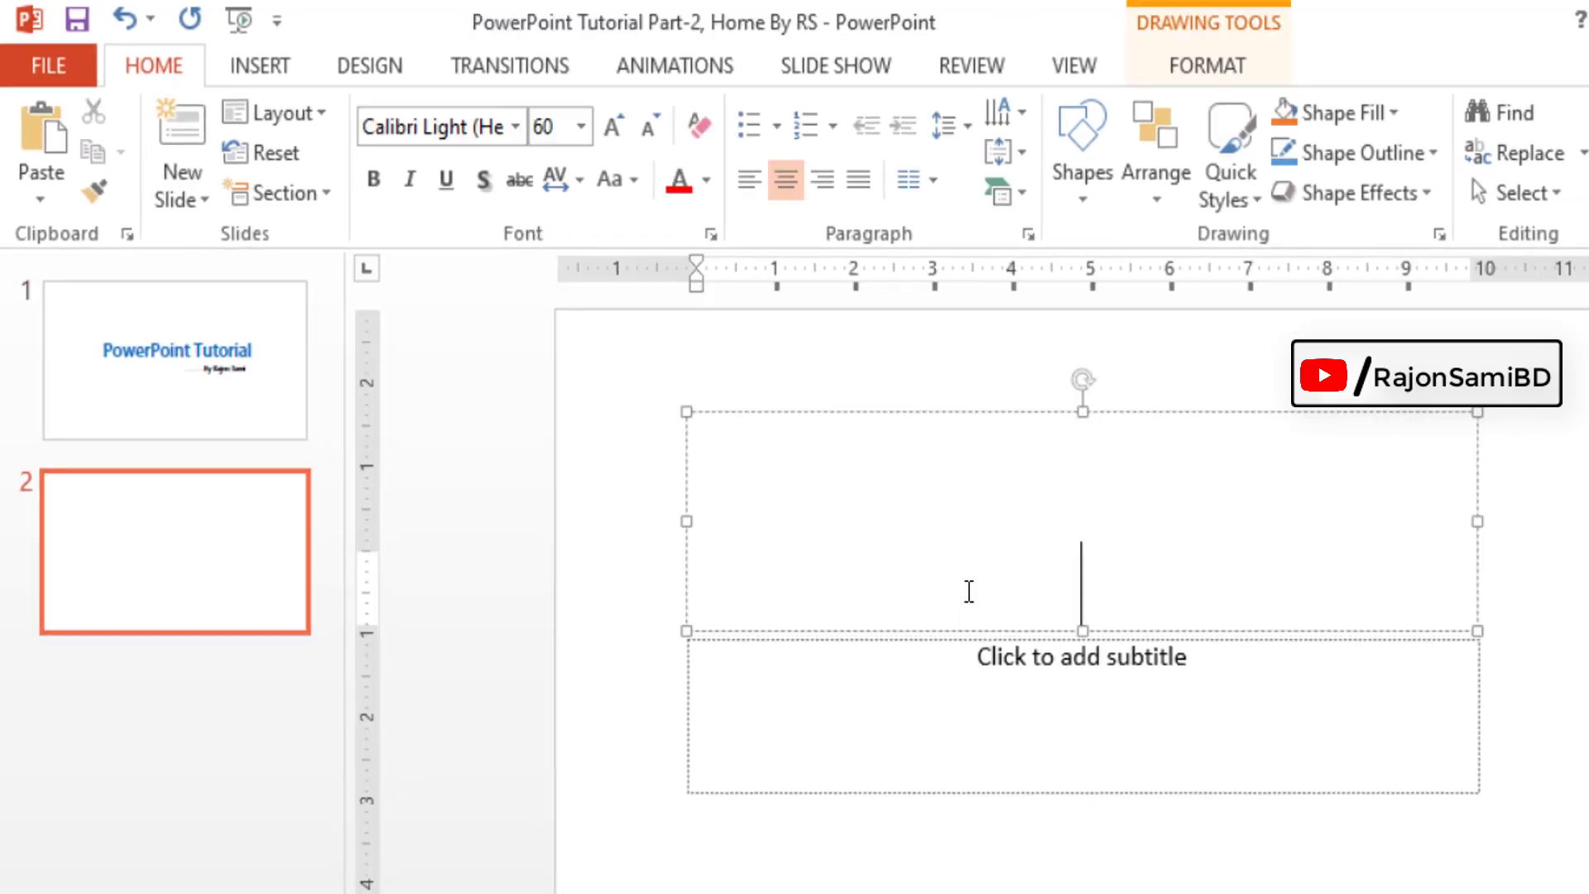
pyautogui.write('fggs')
pyautogui.click(1044, 671)
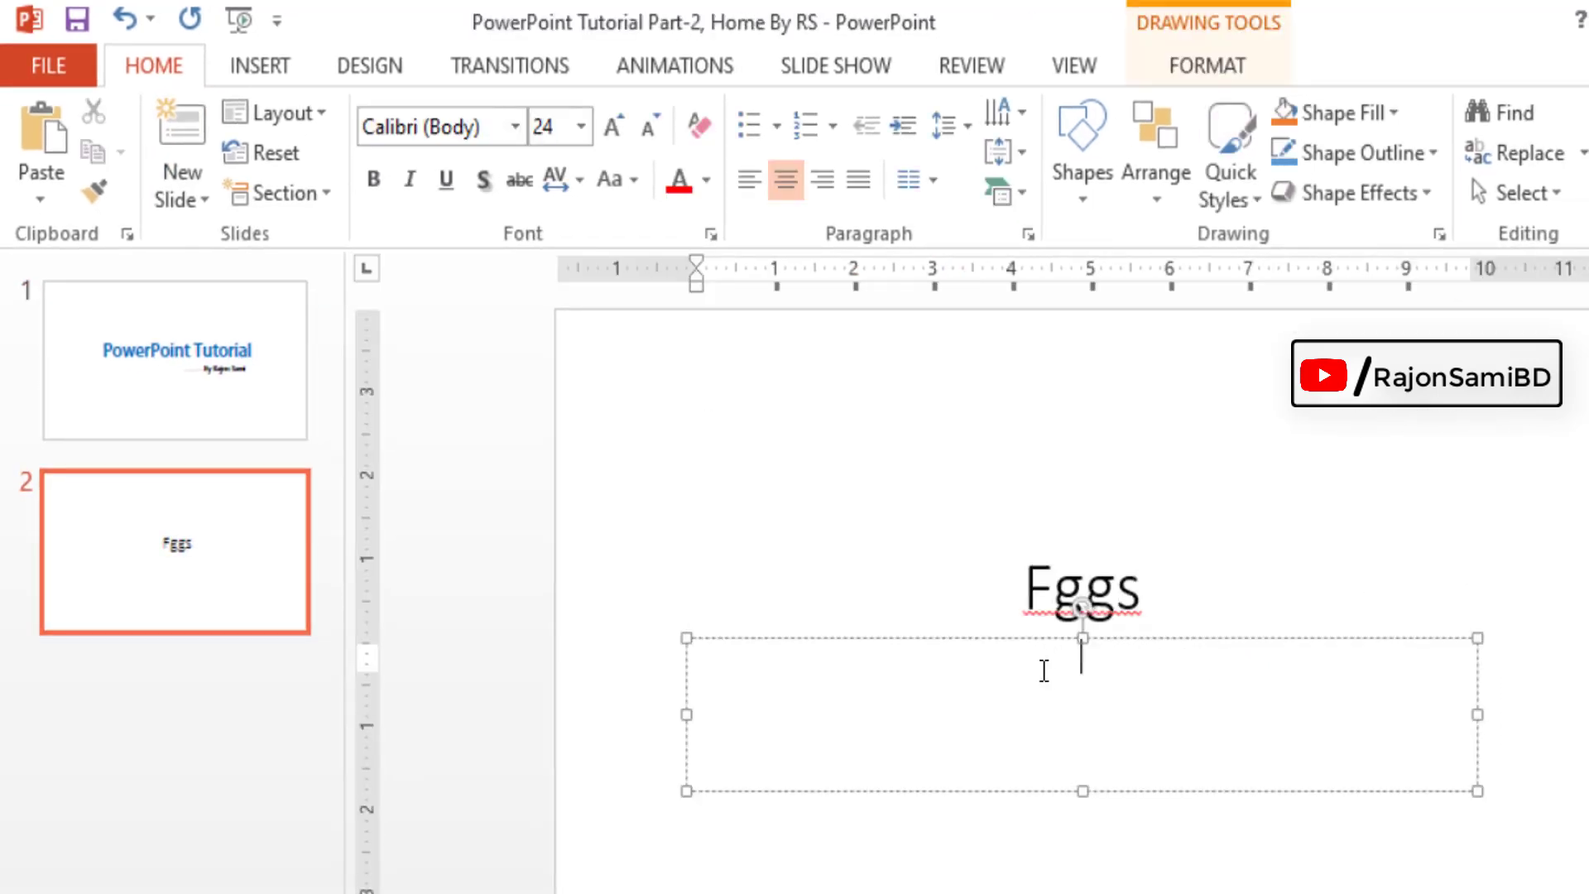
pyautogui.write('ssfsfs')
# - Add a Title and Content slide and title it 'Computer'
pyautogui.click(212, 202)
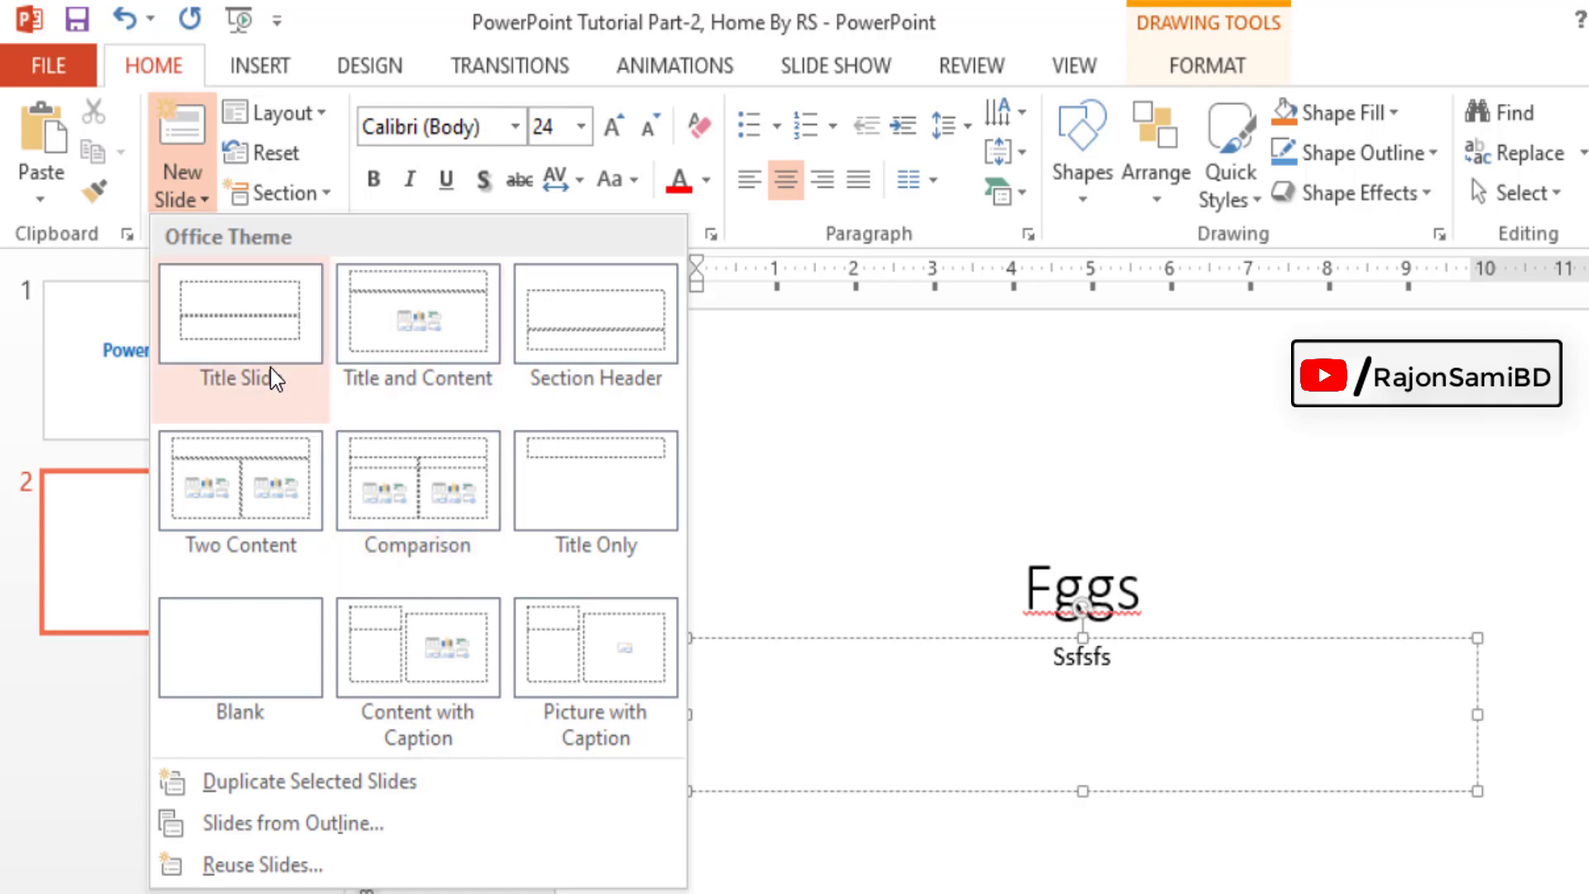
pyautogui.click(424, 325)
pyautogui.click(865, 432)
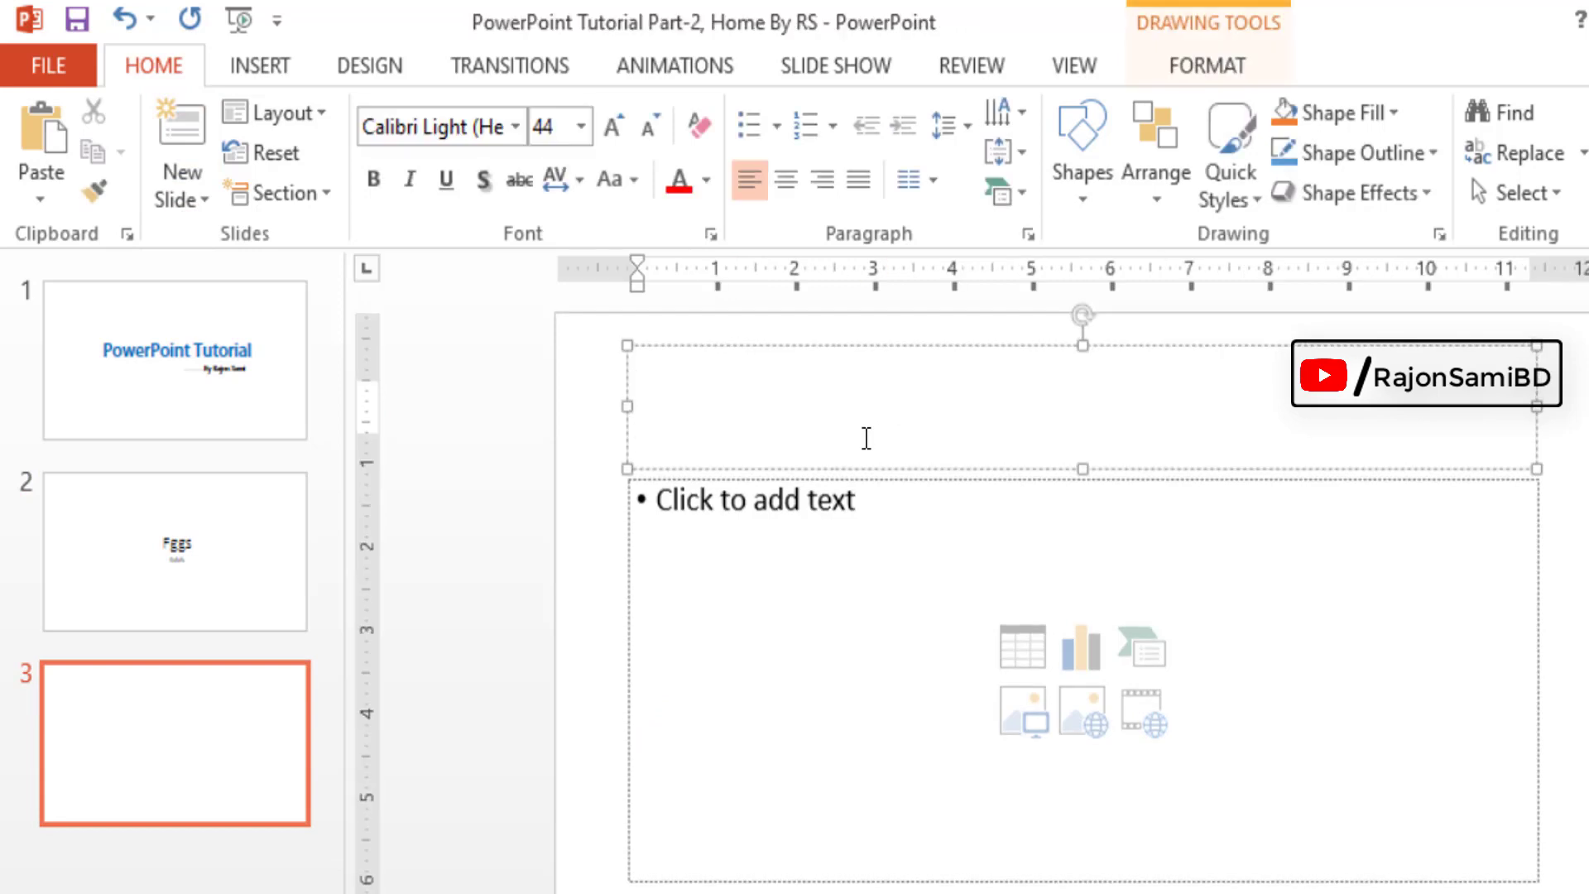
pyautogui.write('Fsfsfsa')
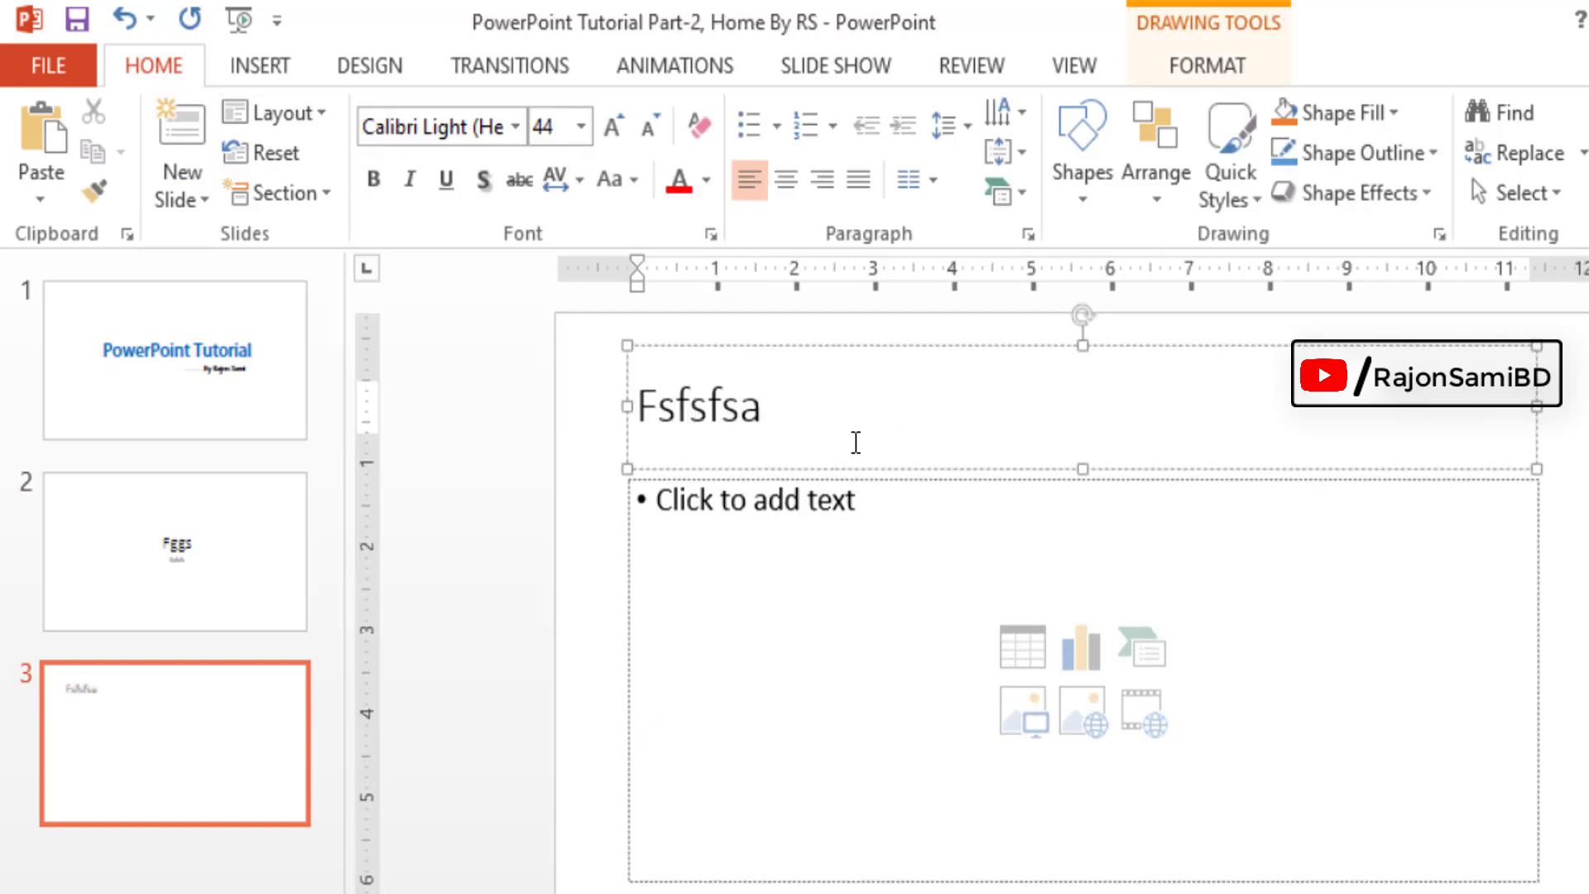
pyautogui.moveTo(782, 410); pyautogui.dragTo(554, 415)
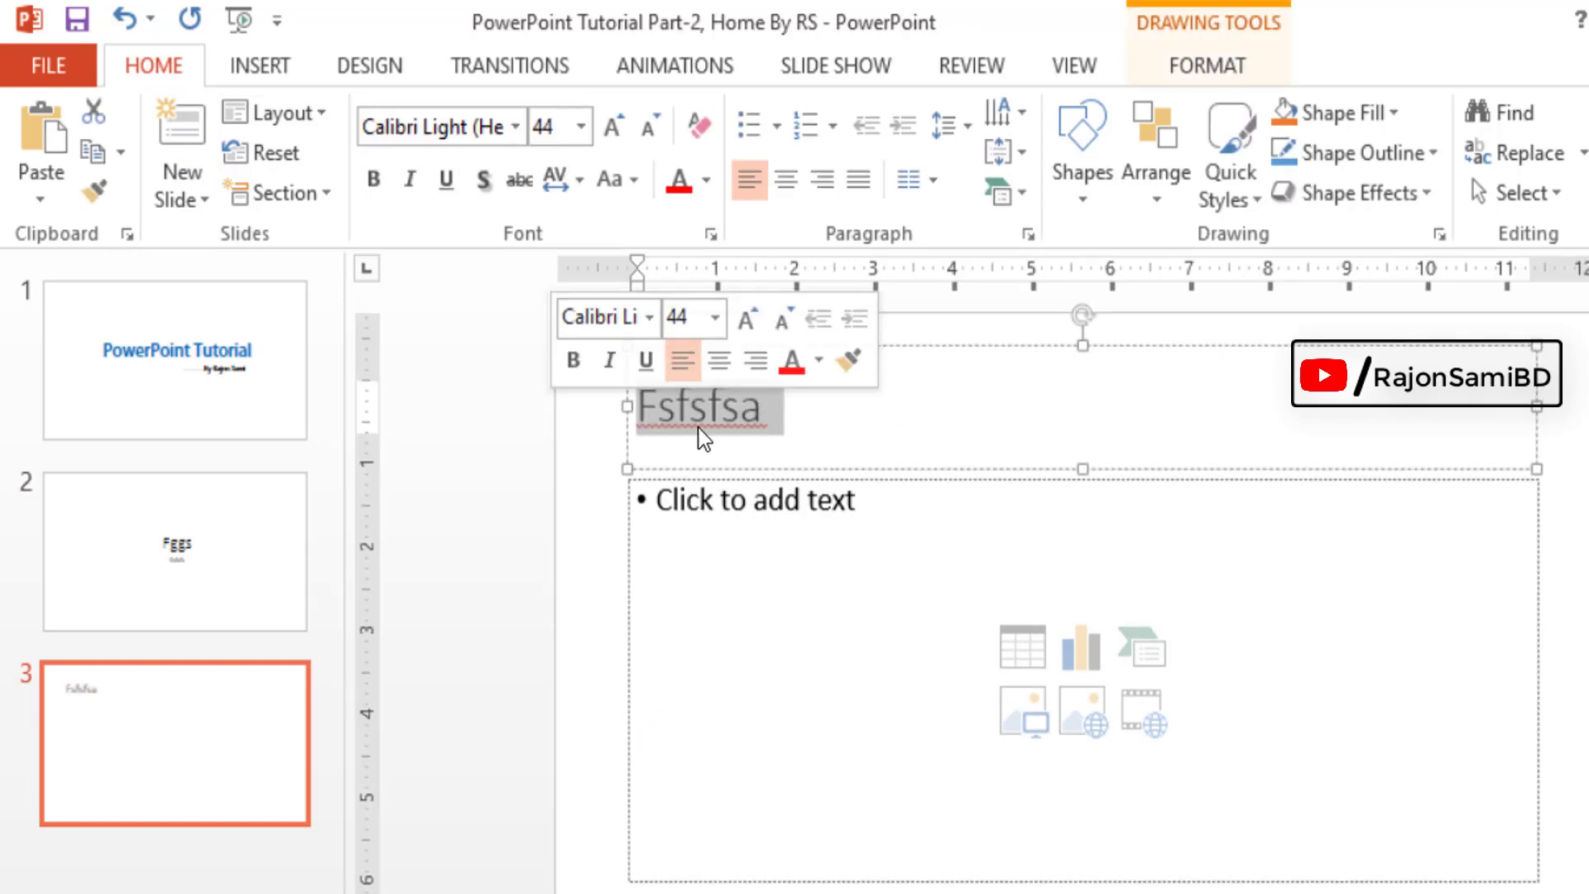
pyautogui.write('Com')
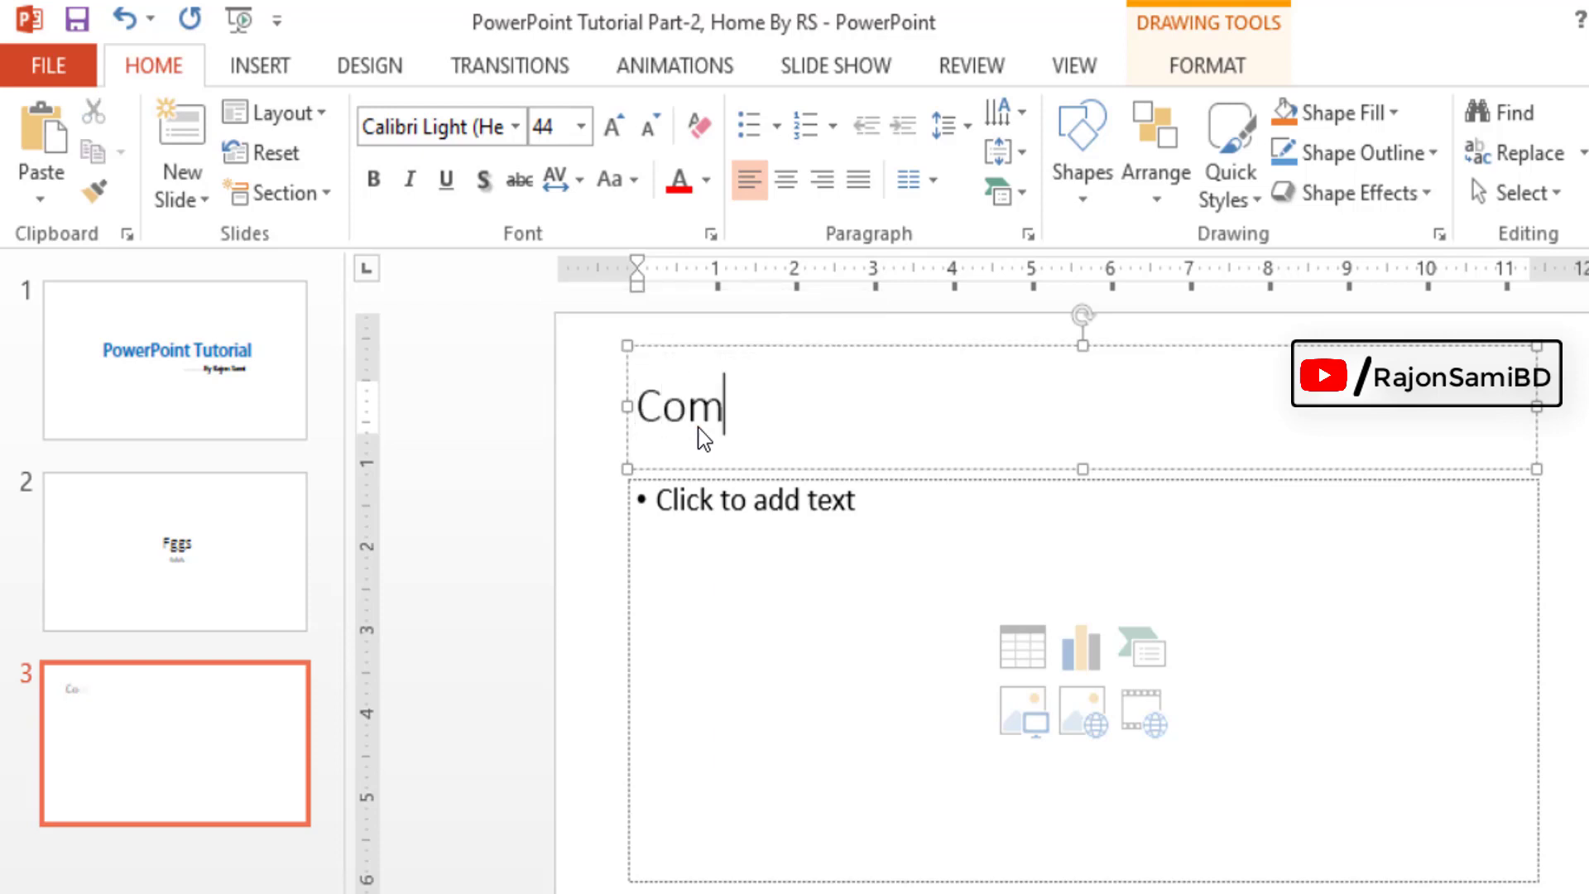
pyautogui.write('puter')
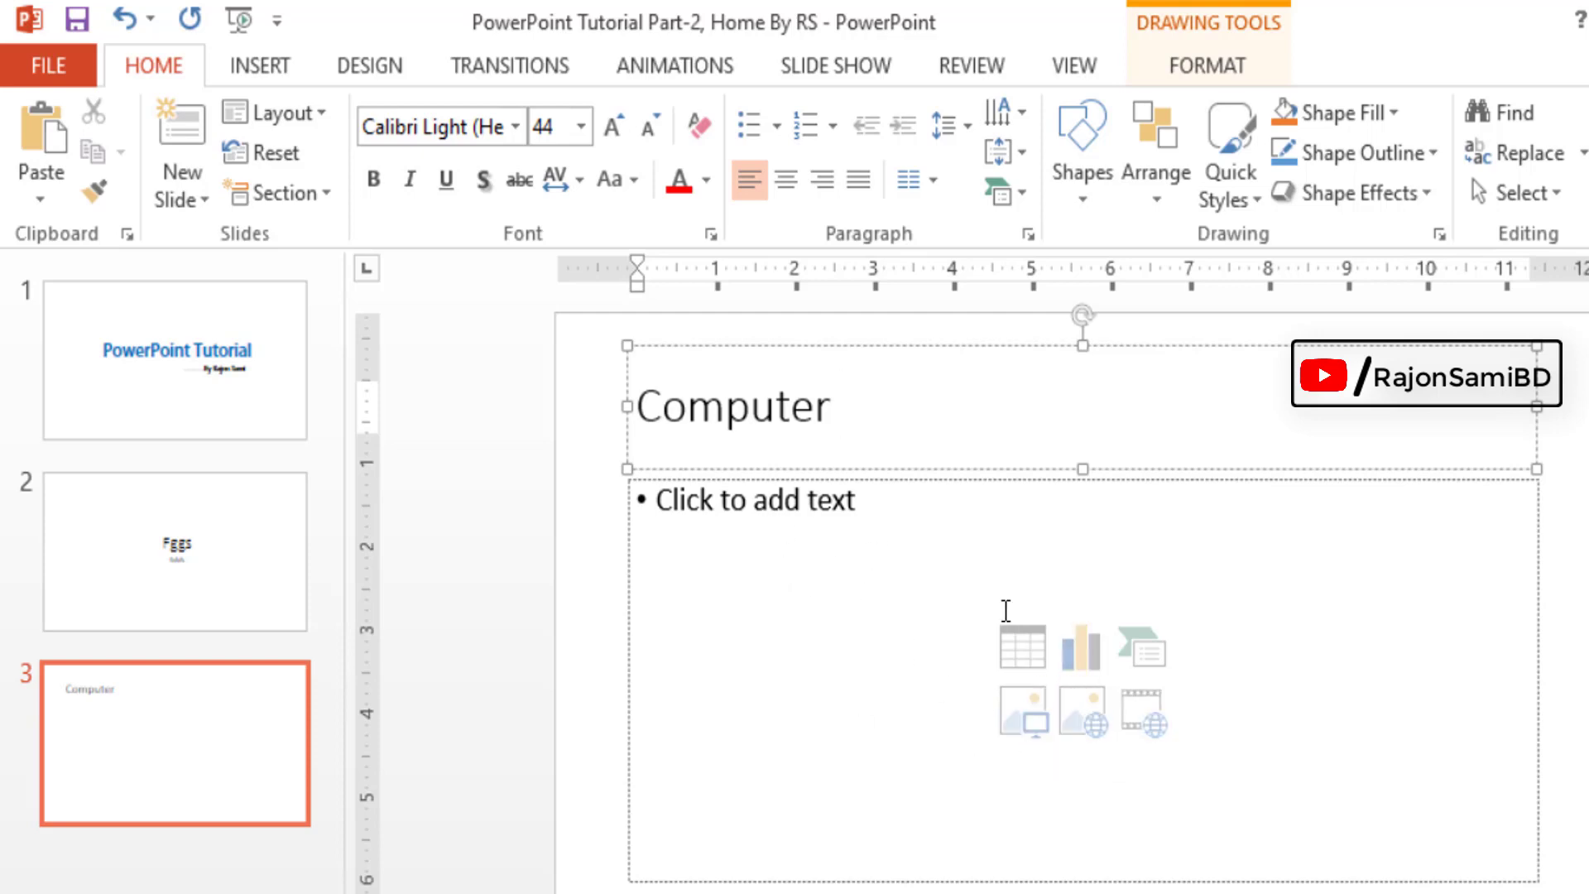
# - Insert a 6-column table and fill cells with 'fsf', 'ss' and 'ss'
pyautogui.click(1026, 659)
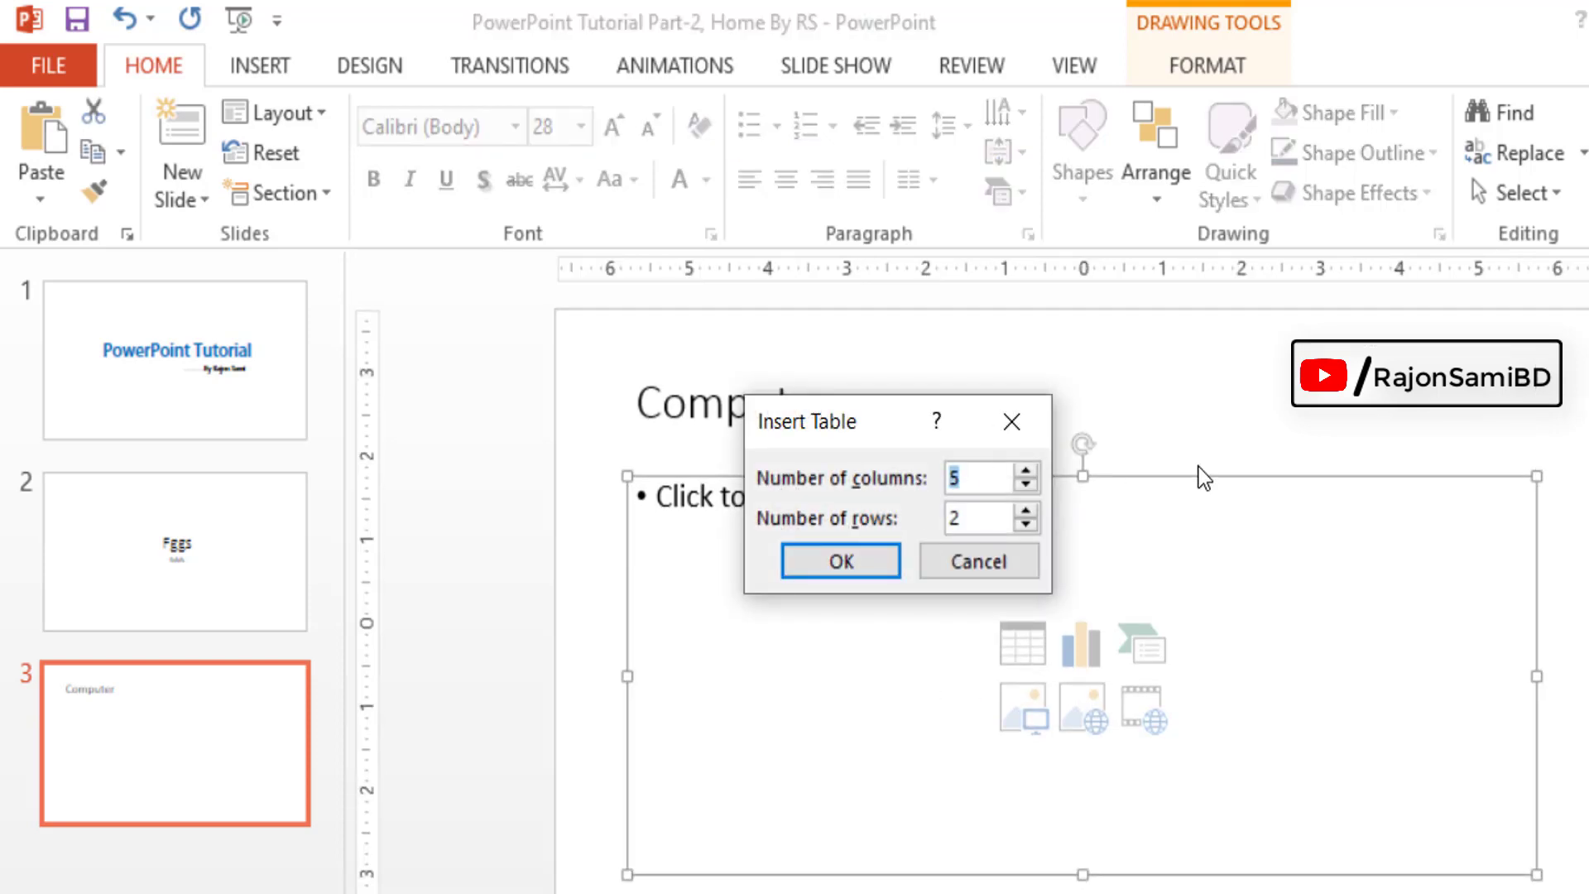
pyautogui.write('6')
pyautogui.click(840, 571)
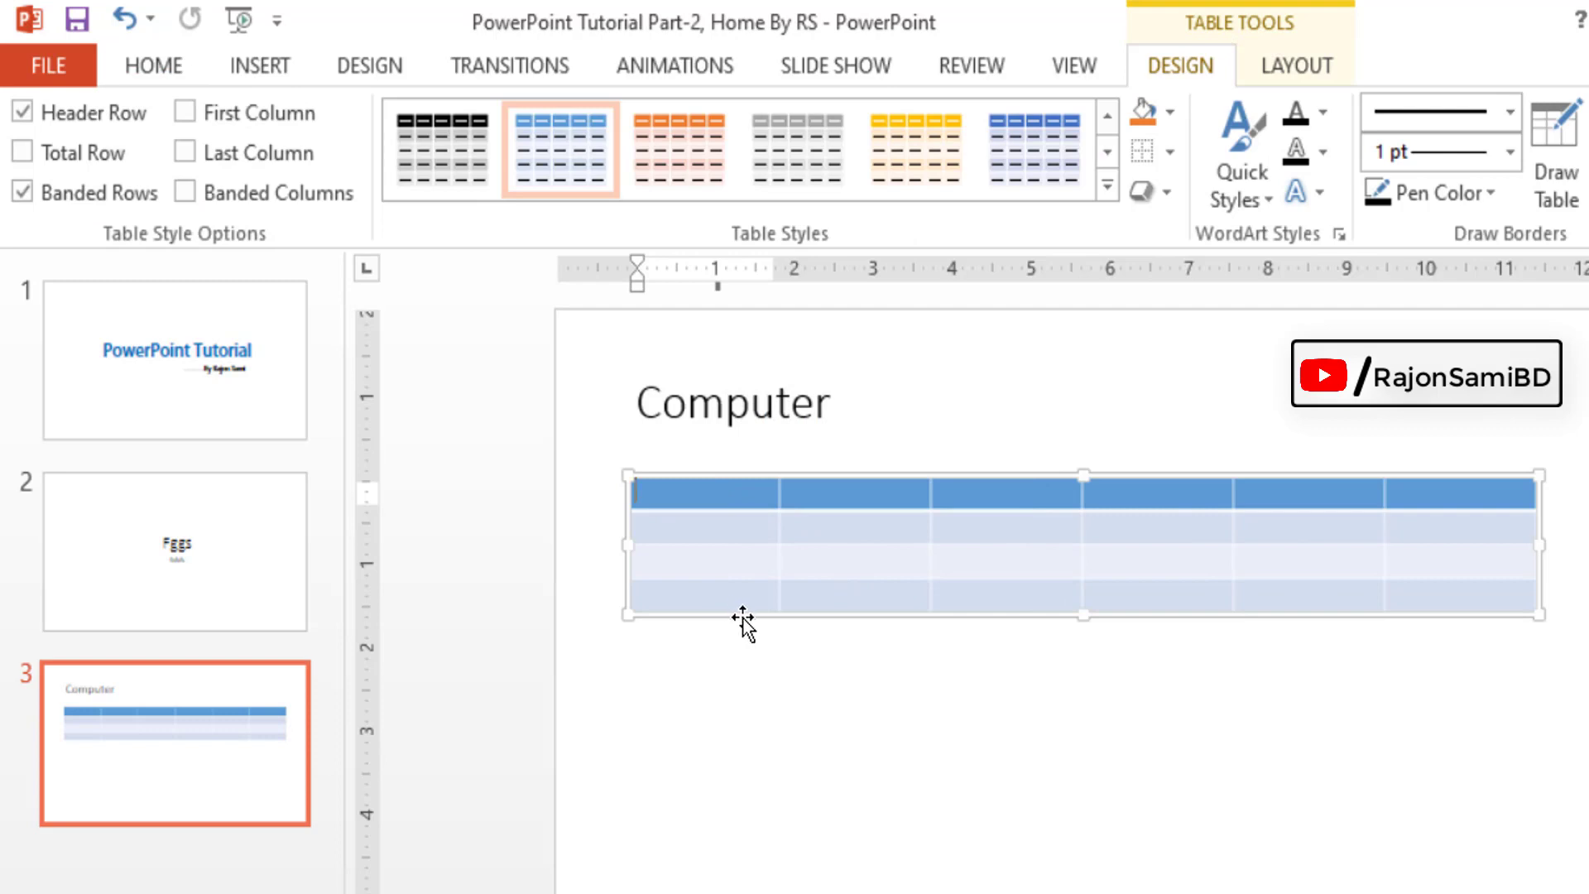
pyautogui.click(855, 503)
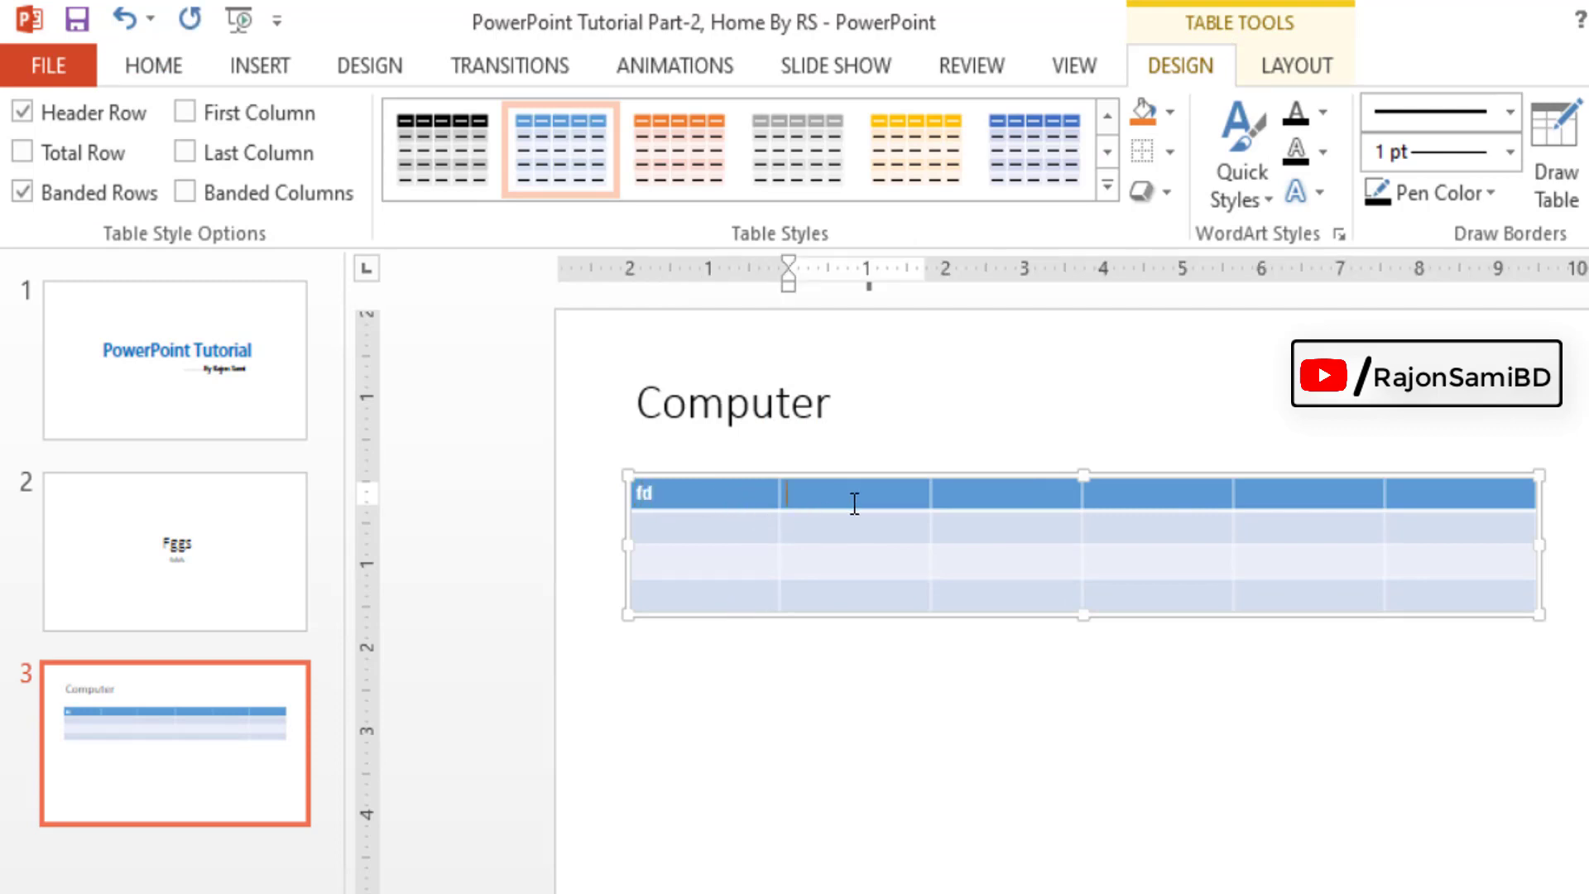
pyautogui.write('fsf')
pyautogui.click(1068, 497)
pyautogui.write('ss')
pyautogui.click(678, 530)
pyautogui.write('ss')
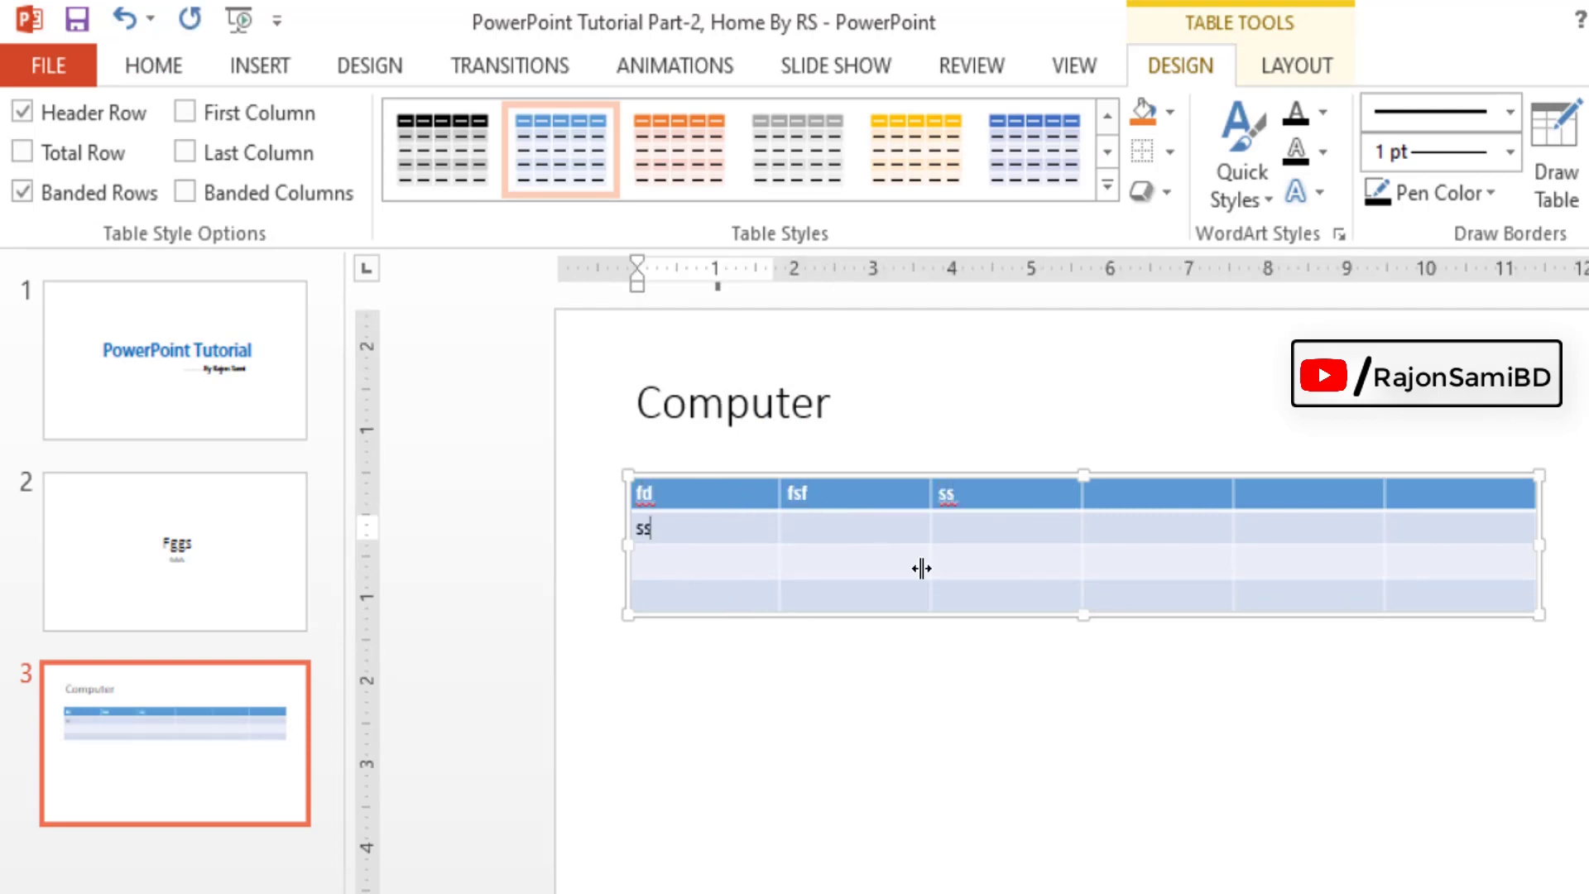
# - Delete the Computer slide from the presentation
pyautogui.click(770, 737)
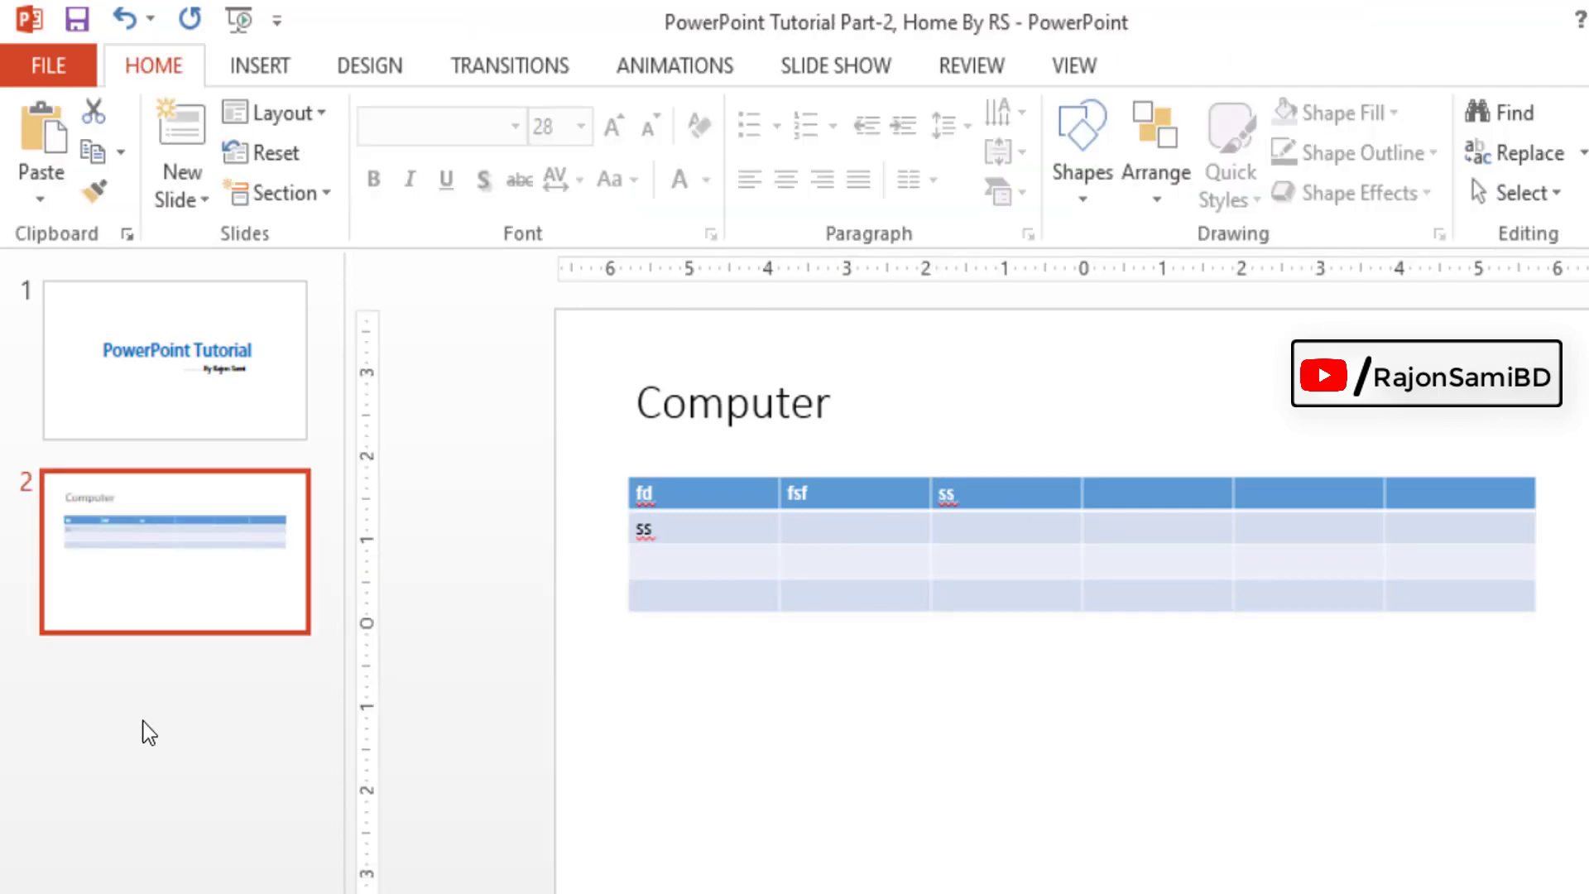
pyautogui.press('Delete')
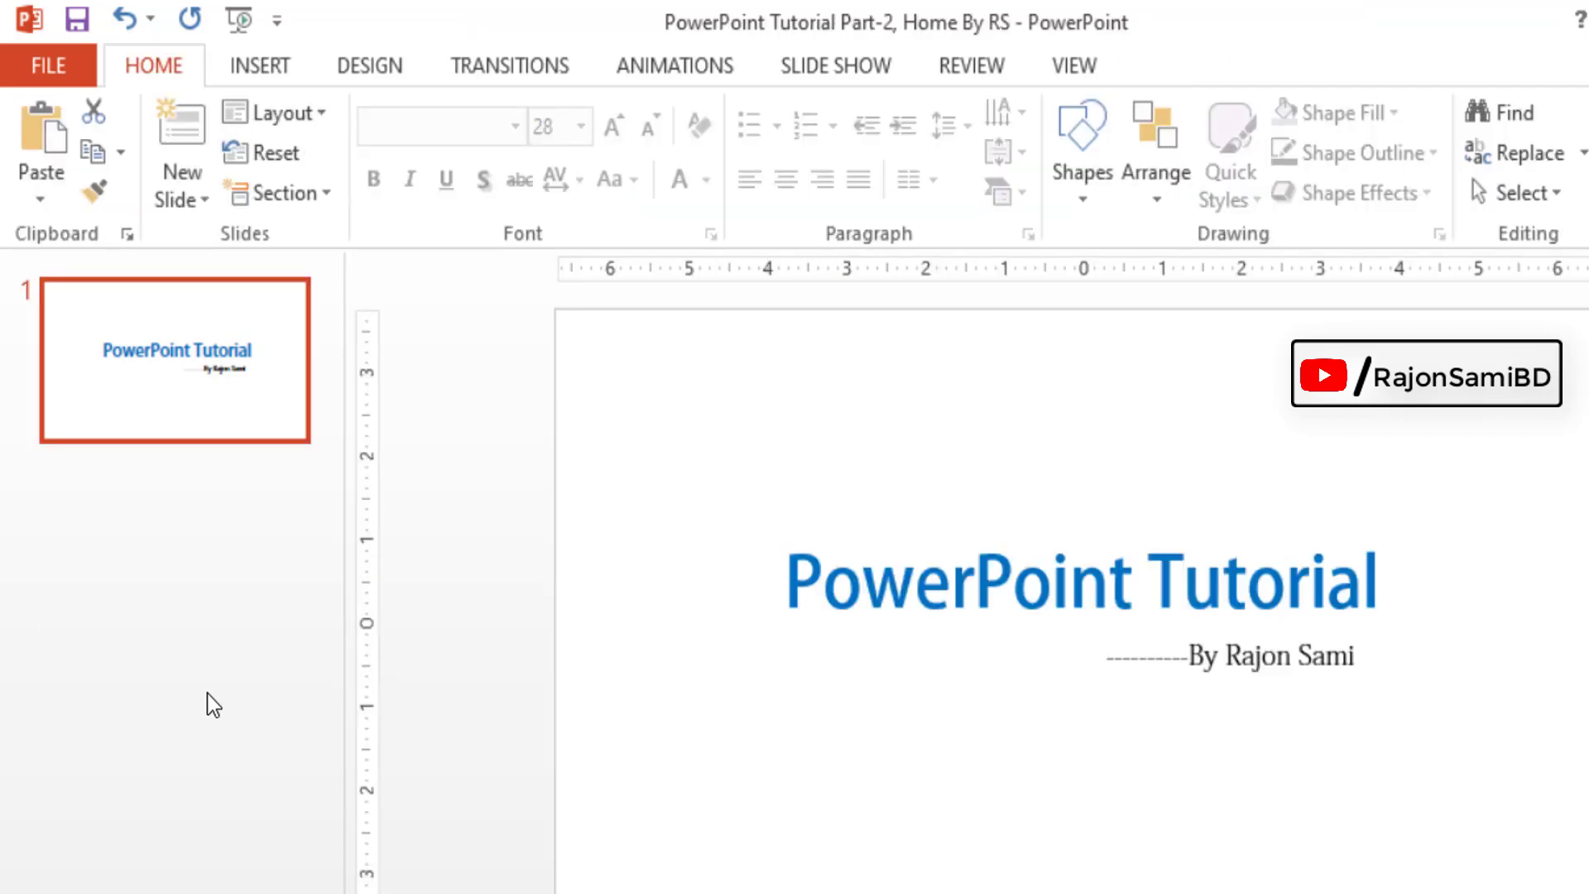
pyautogui.click(204, 200)
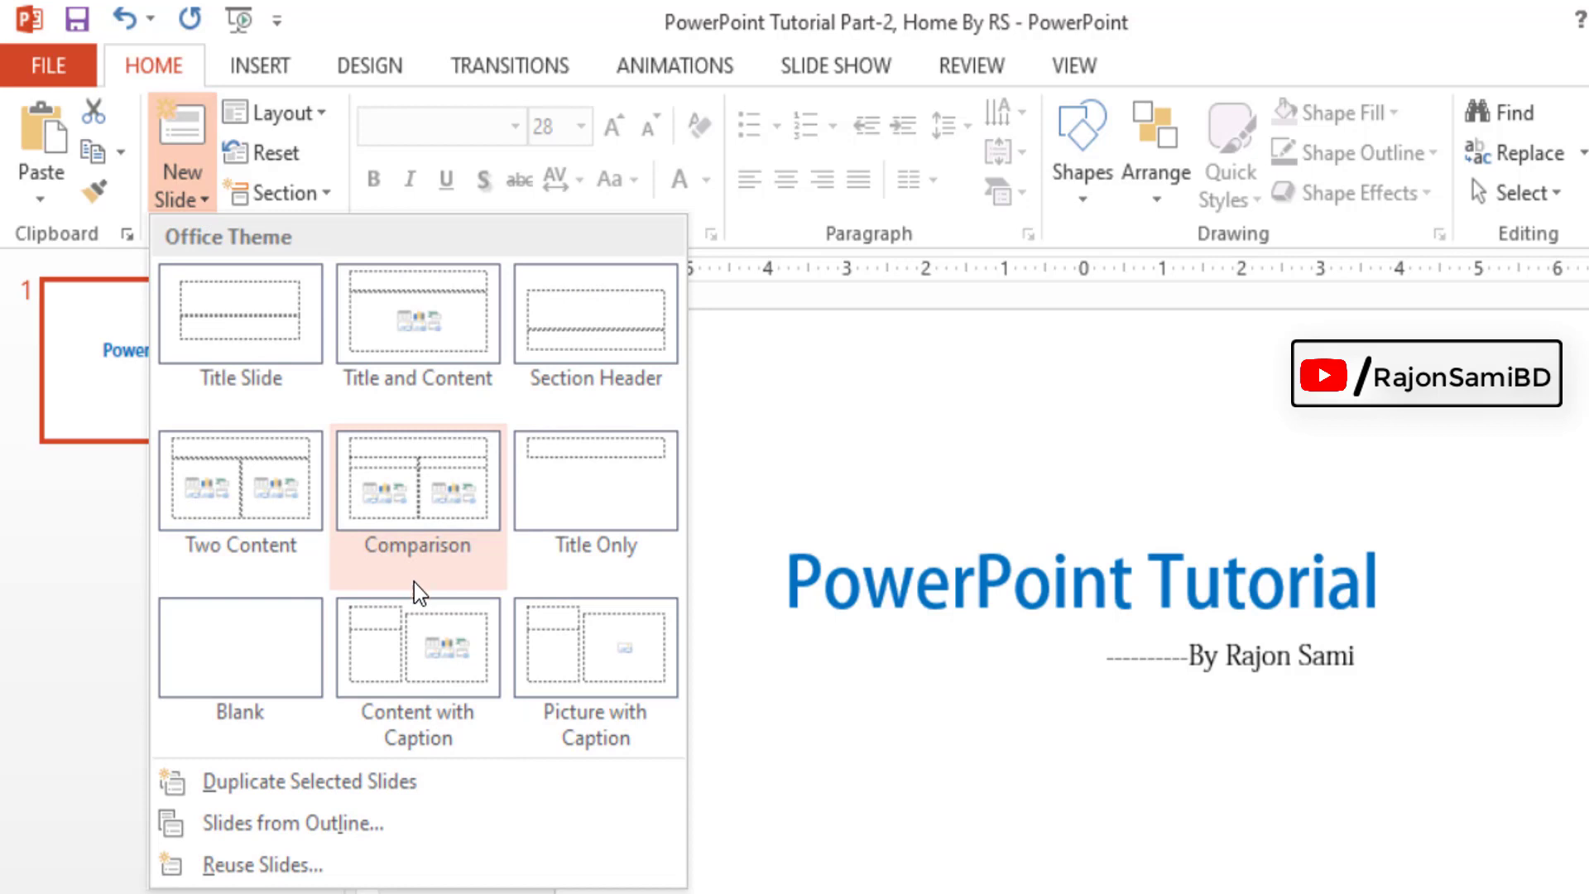
pyautogui.click(424, 510)
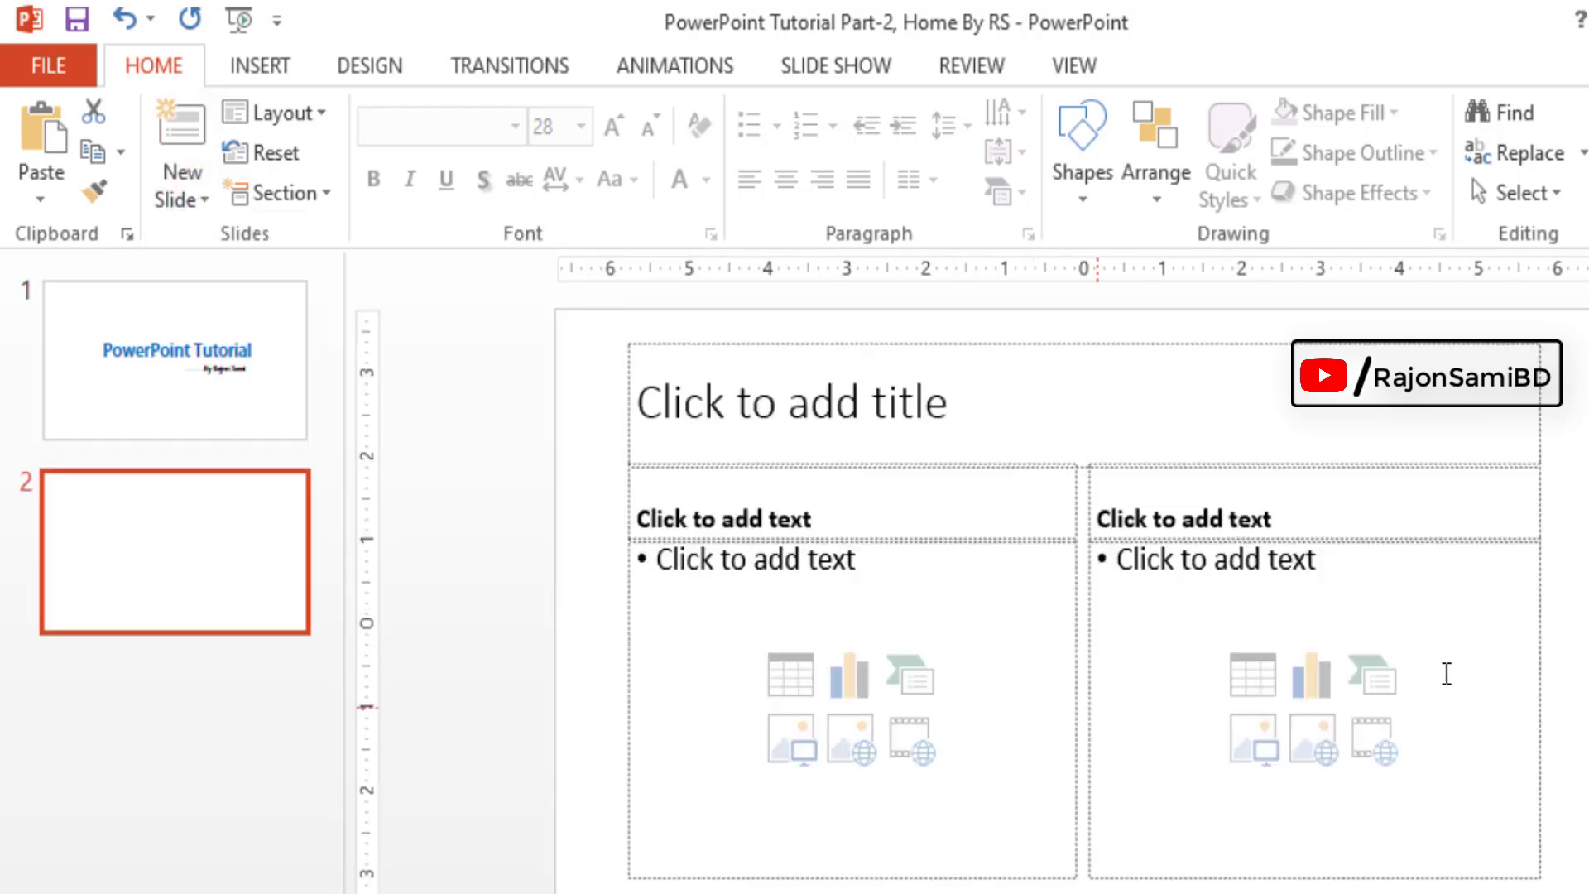
pyautogui.click(180, 196)
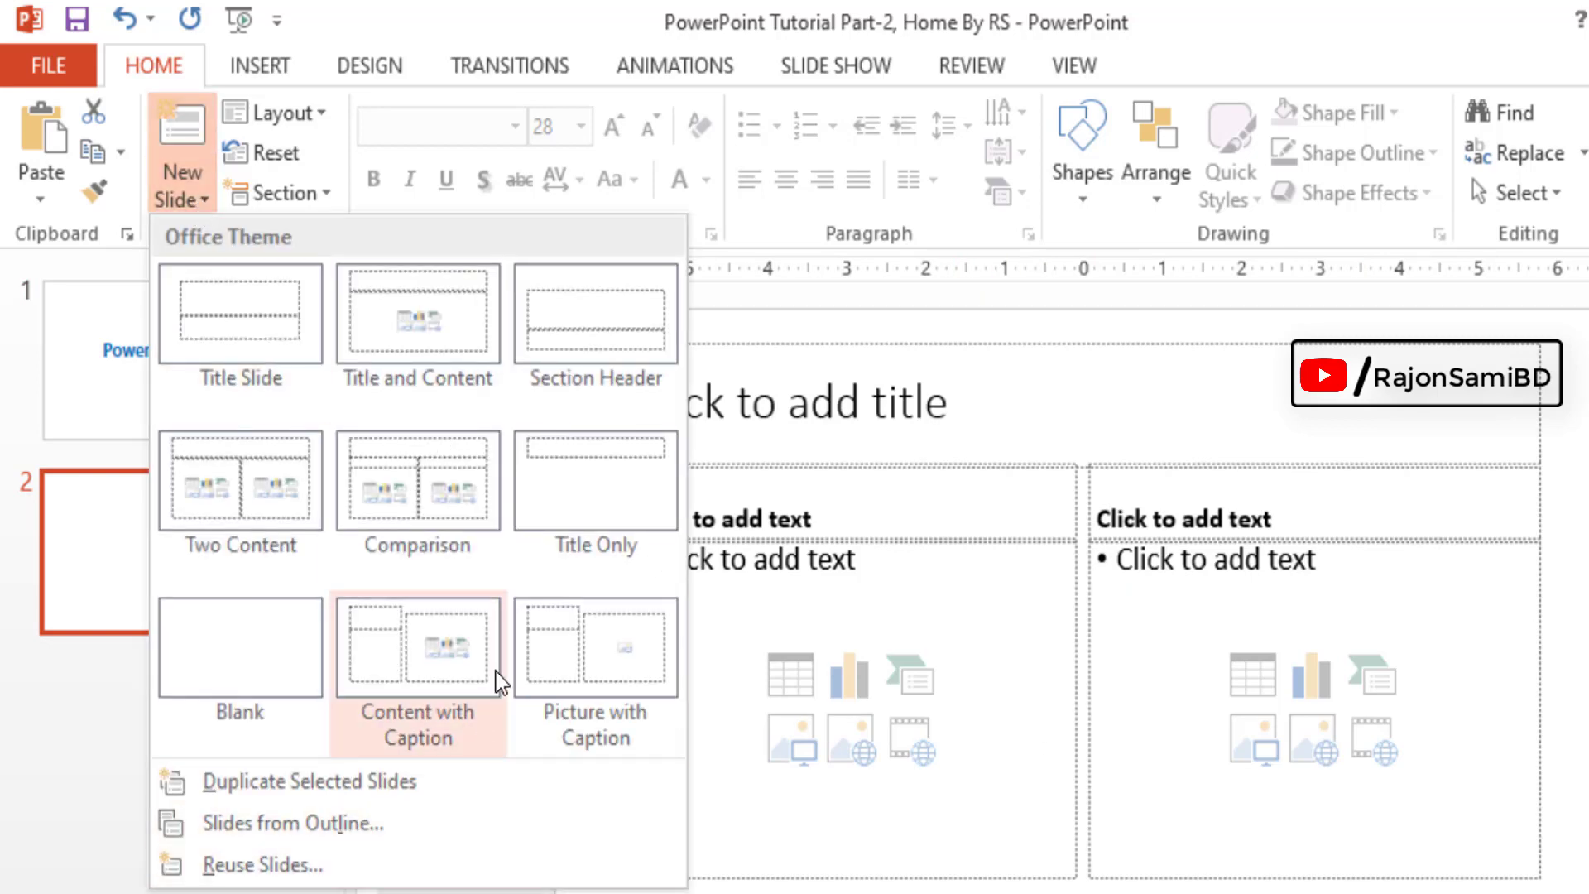
pyautogui.click(612, 522)
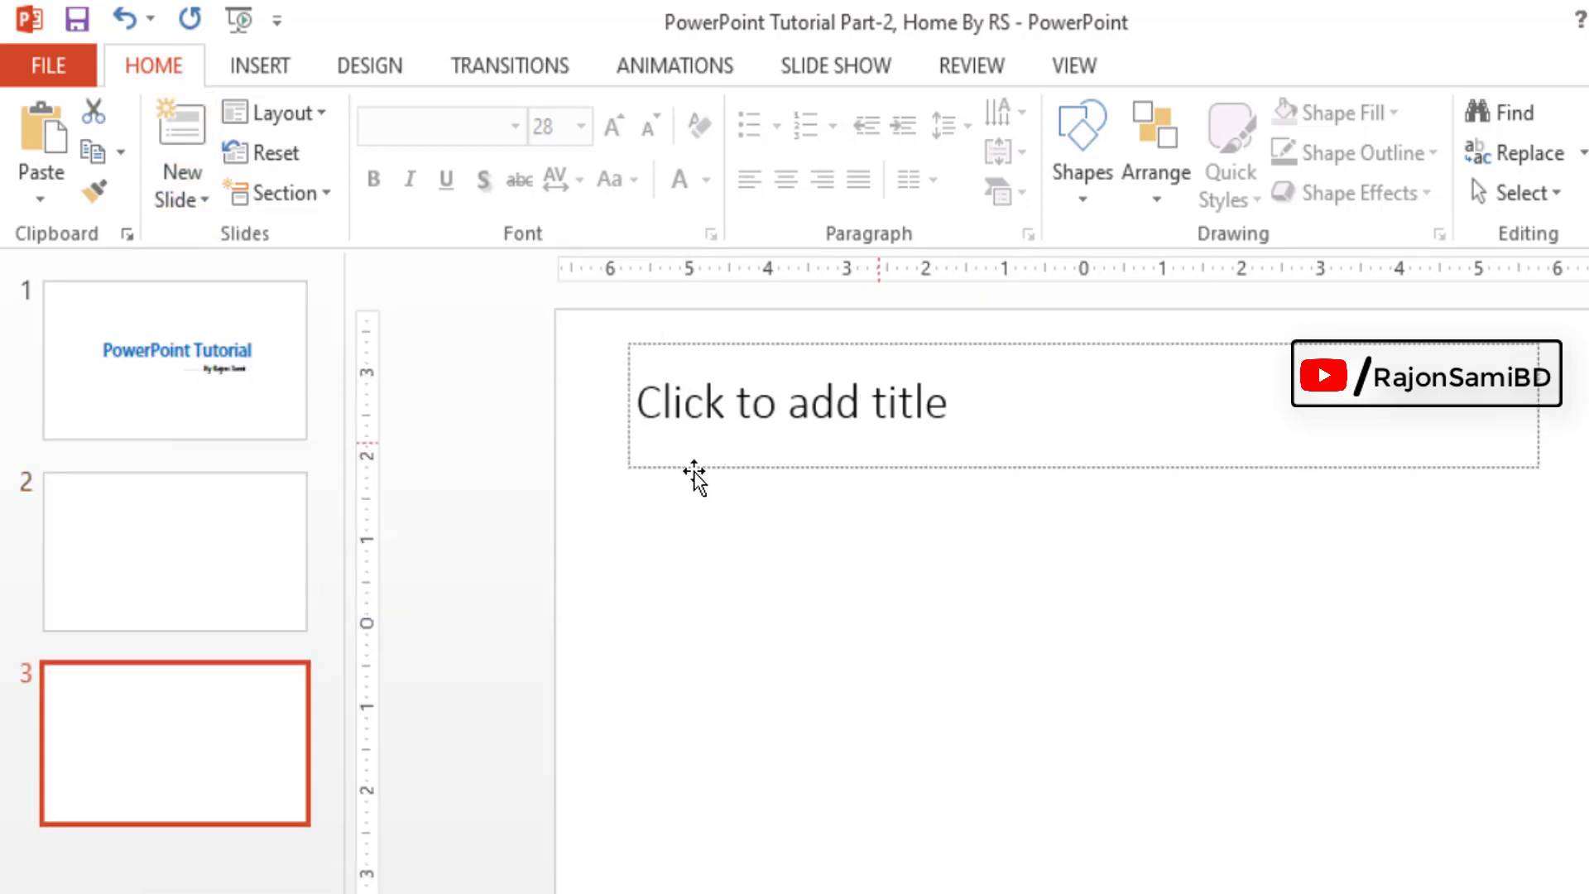
pyautogui.click(721, 428)
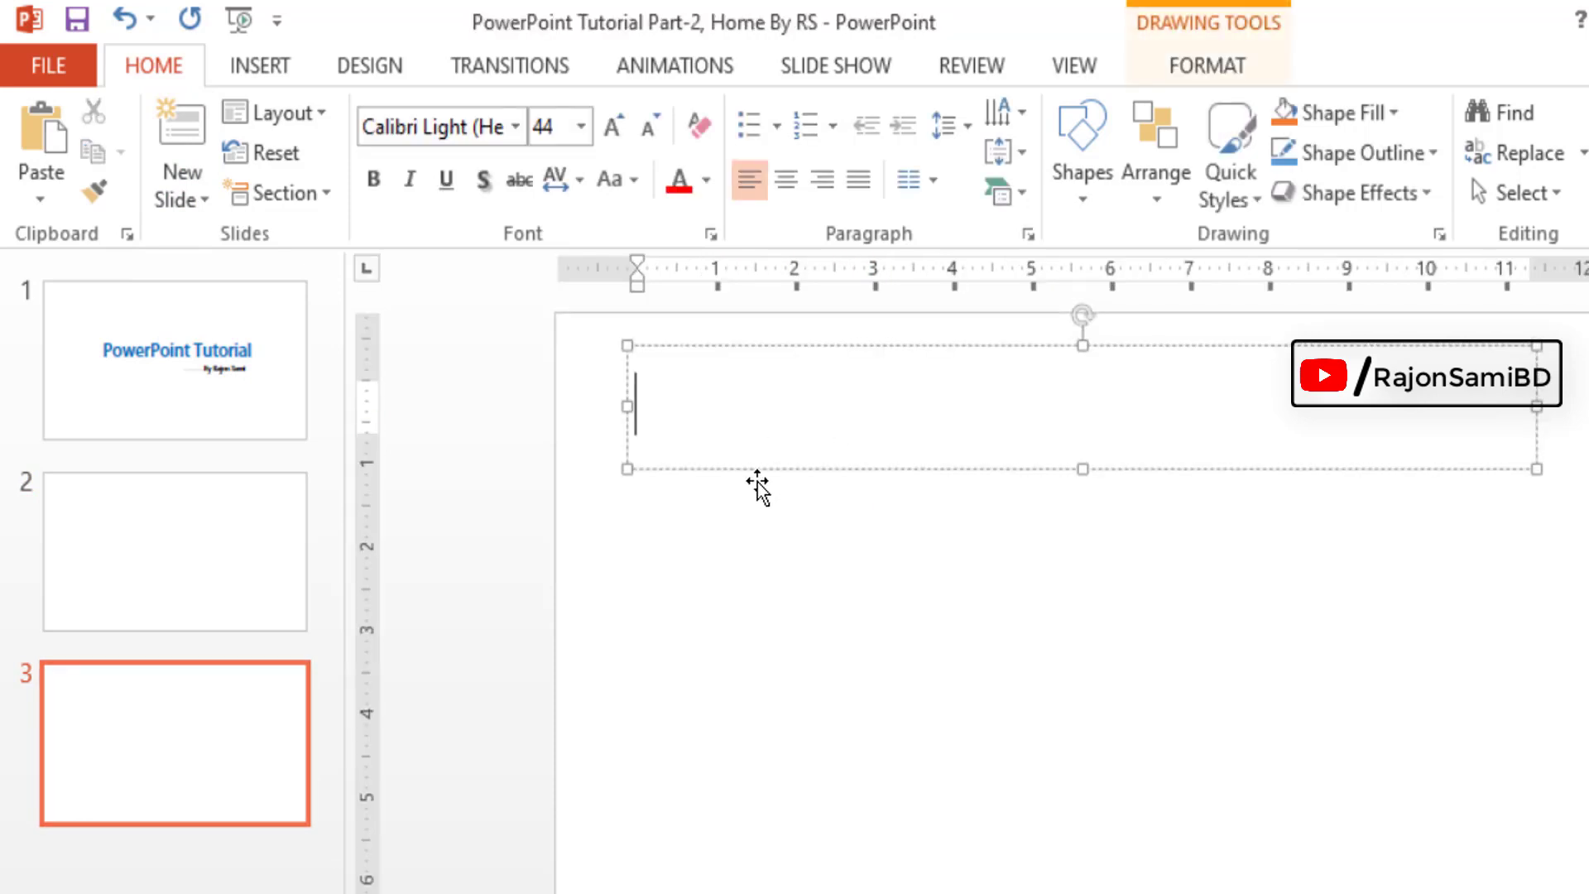
pyautogui.write('dfgfsf')
pyautogui.click(242, 580)
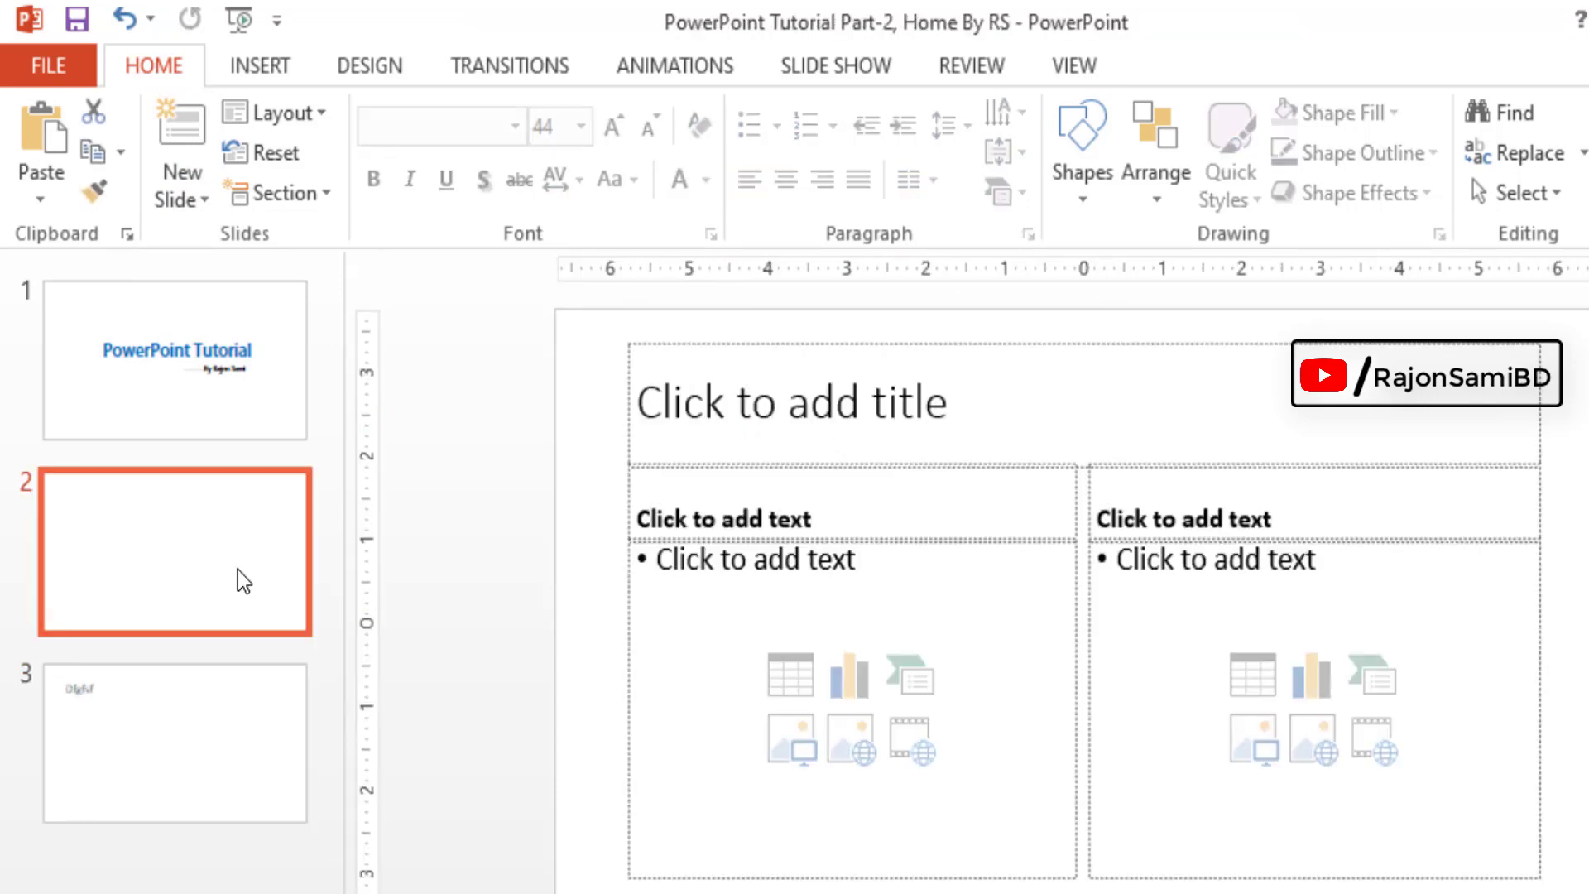
pyautogui.press('Delete')
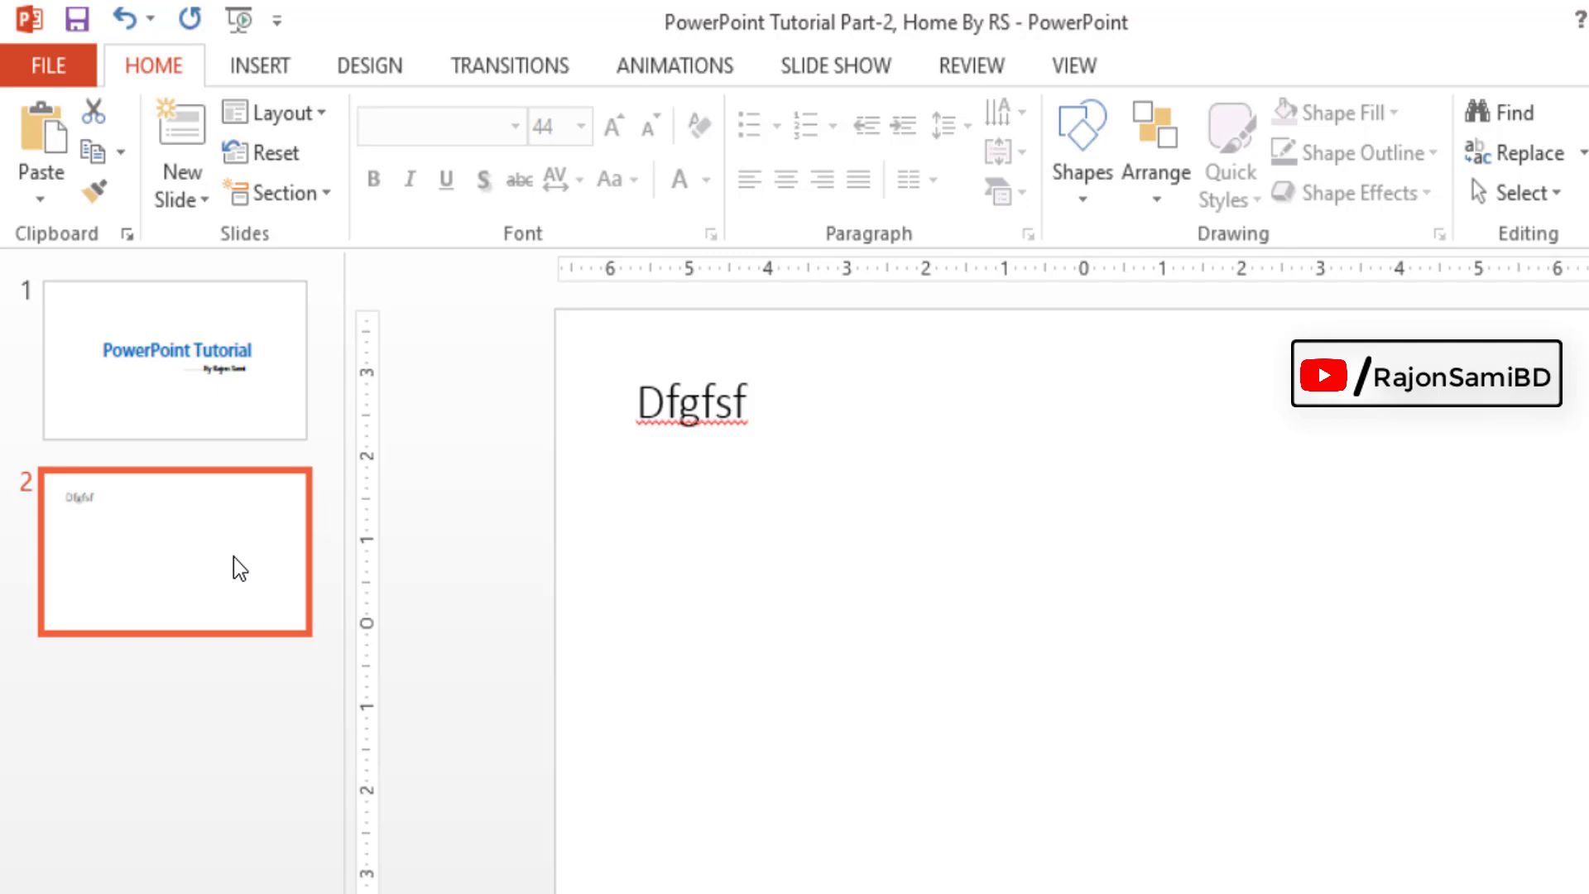
pyautogui.press('Delete')
pyautogui.click(192, 179)
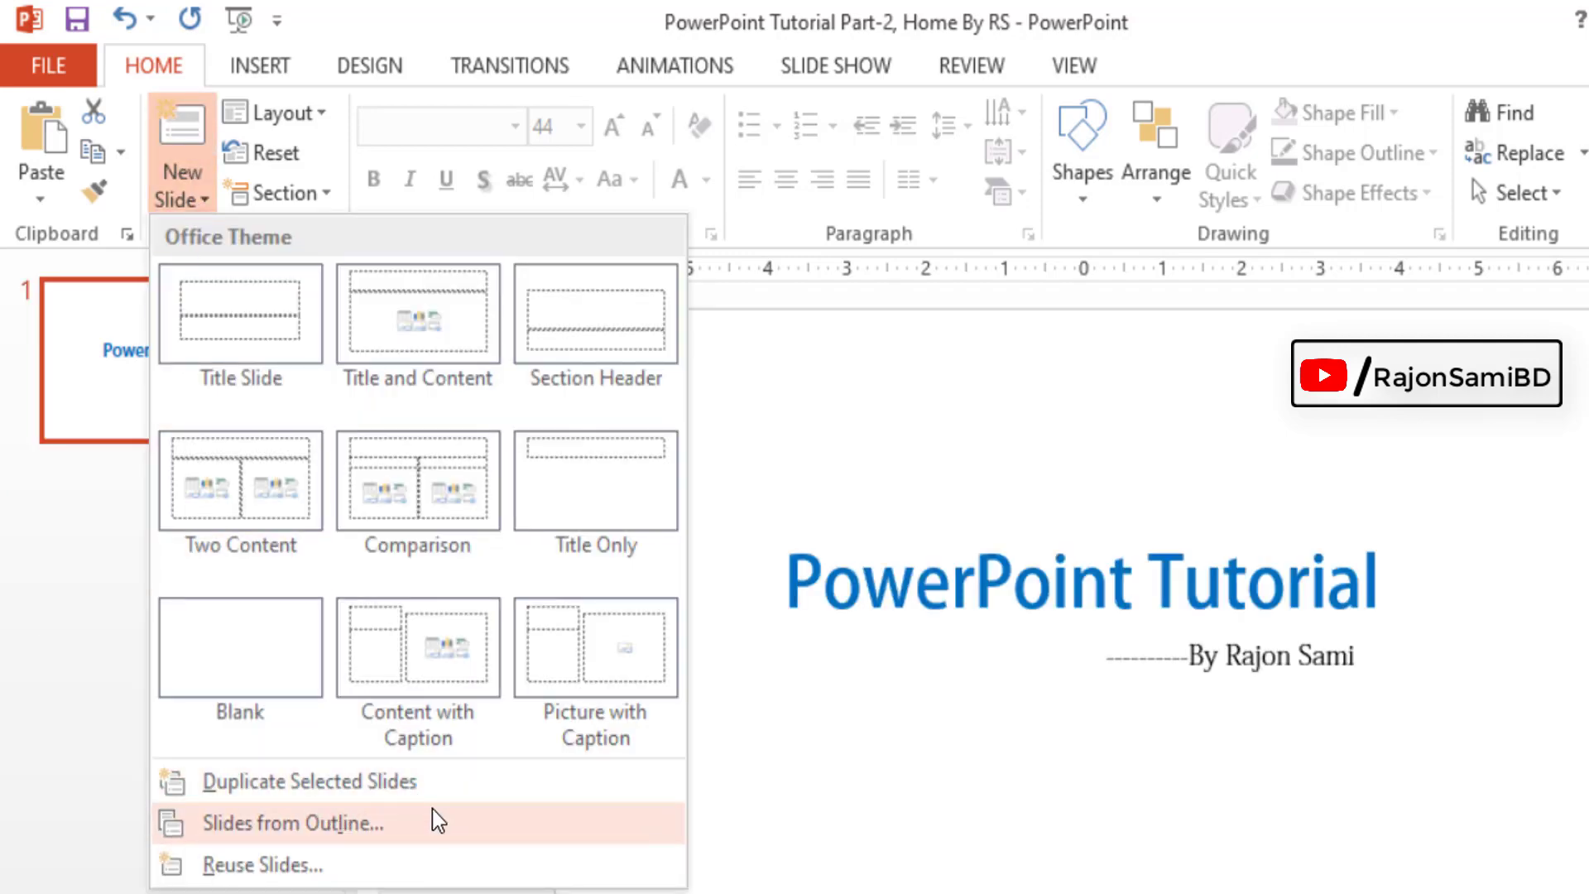
pyautogui.click(426, 699)
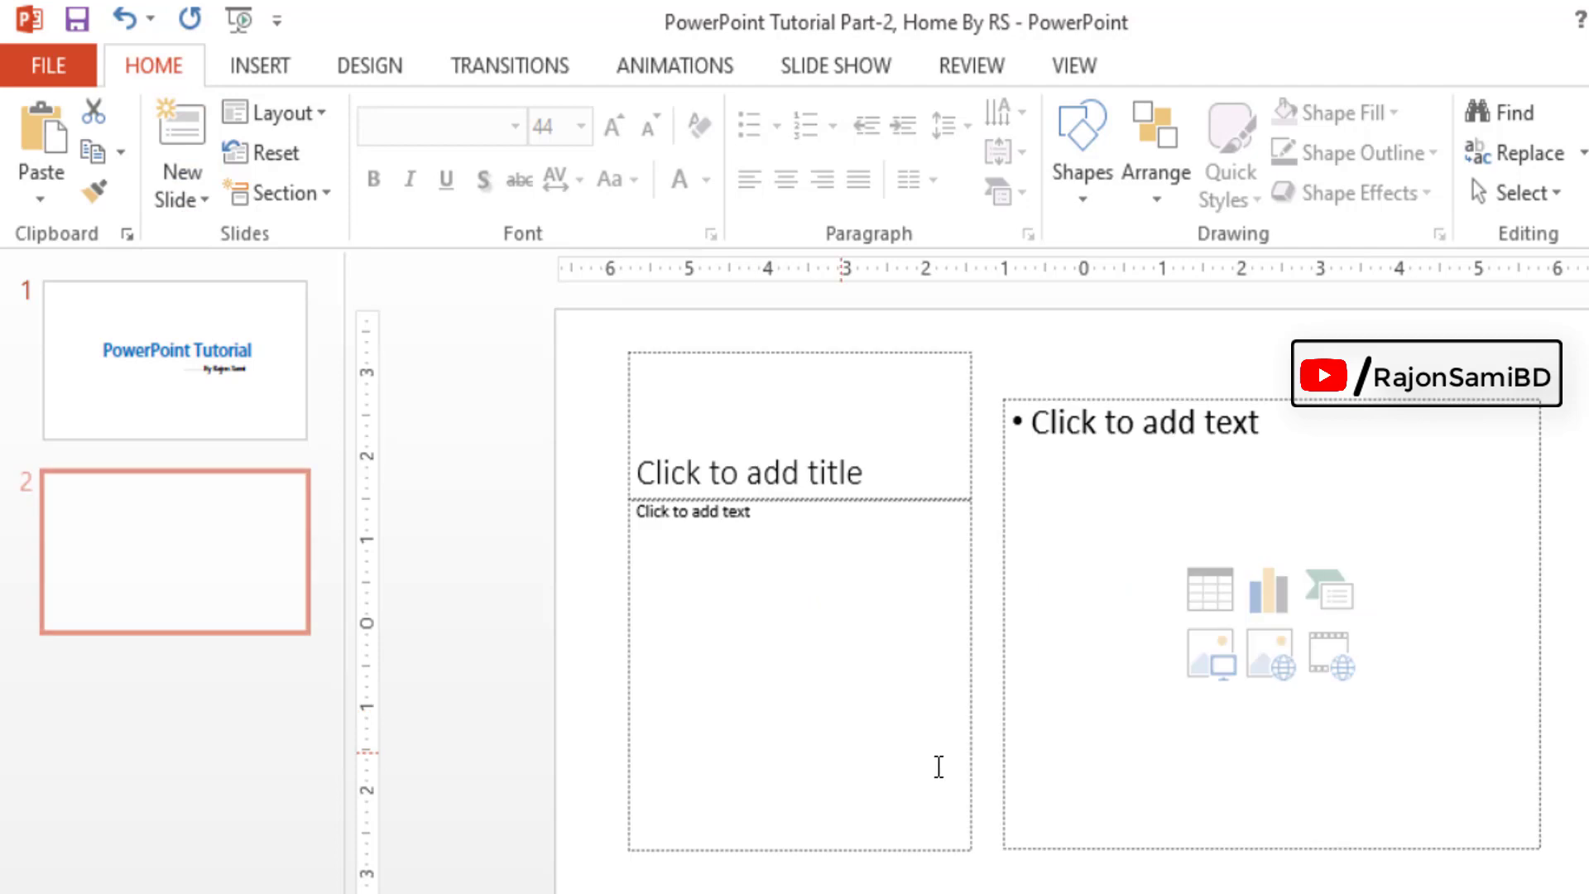
pyautogui.click(1219, 677)
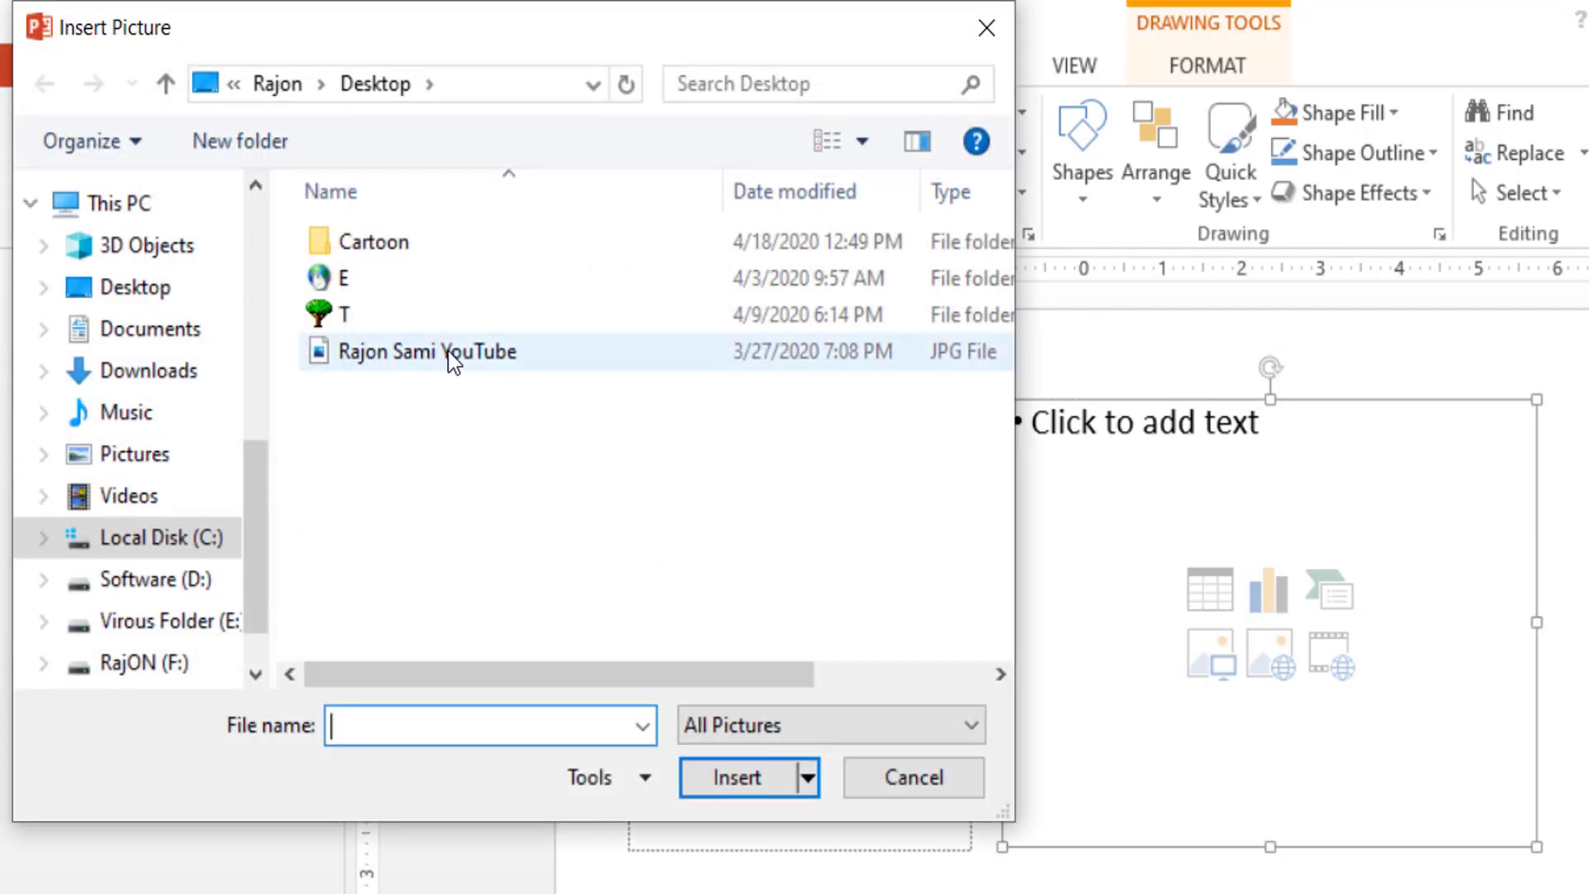
pyautogui.click(447, 352)
pyautogui.click(760, 780)
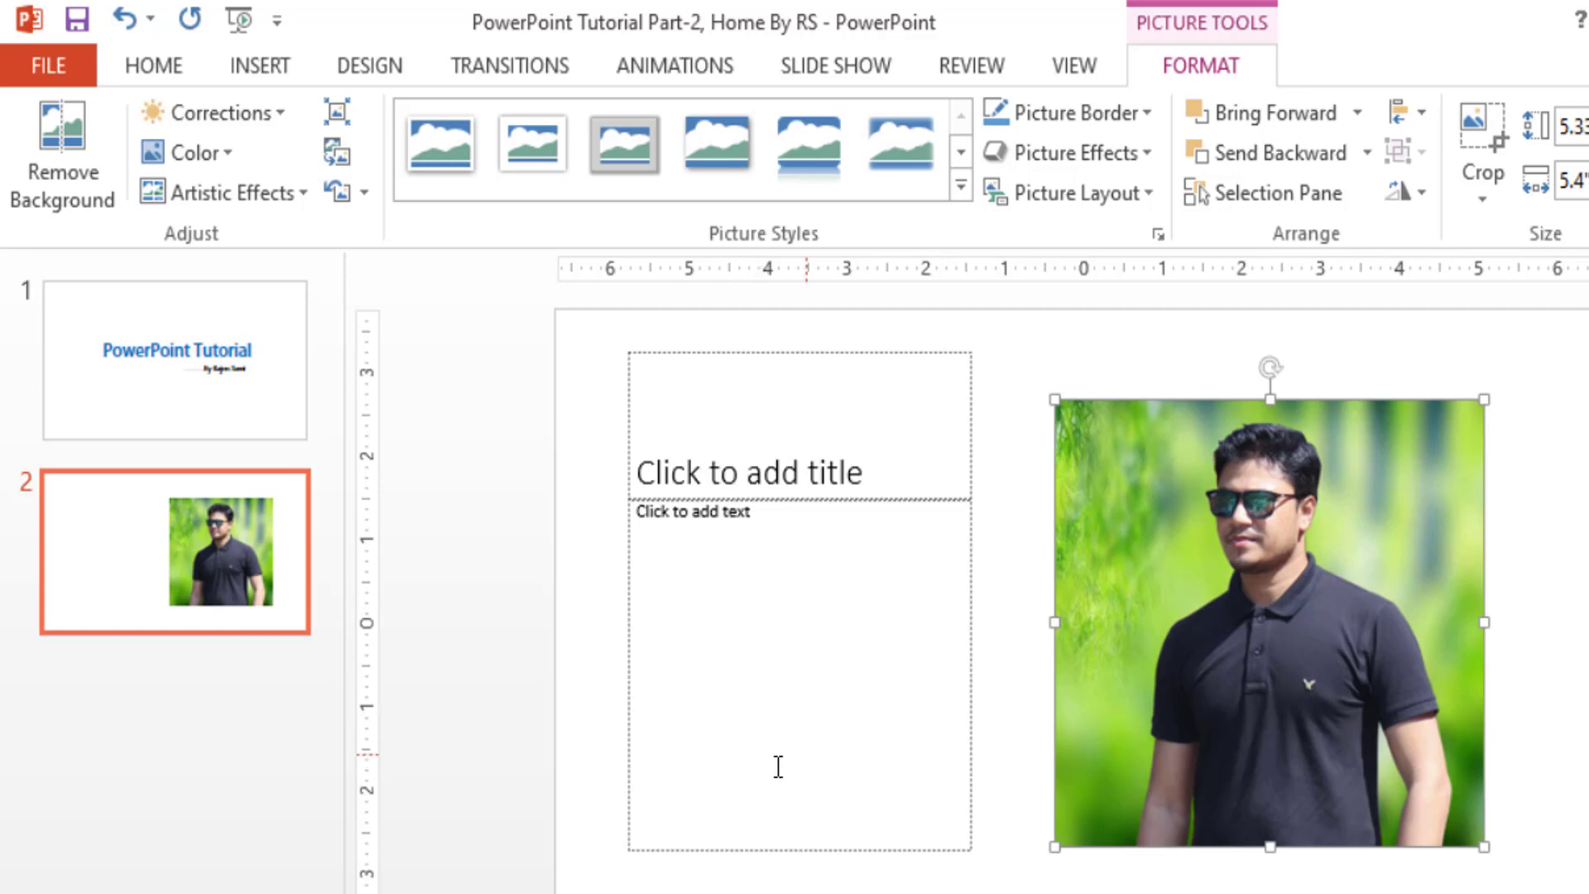
pyautogui.click(745, 466)
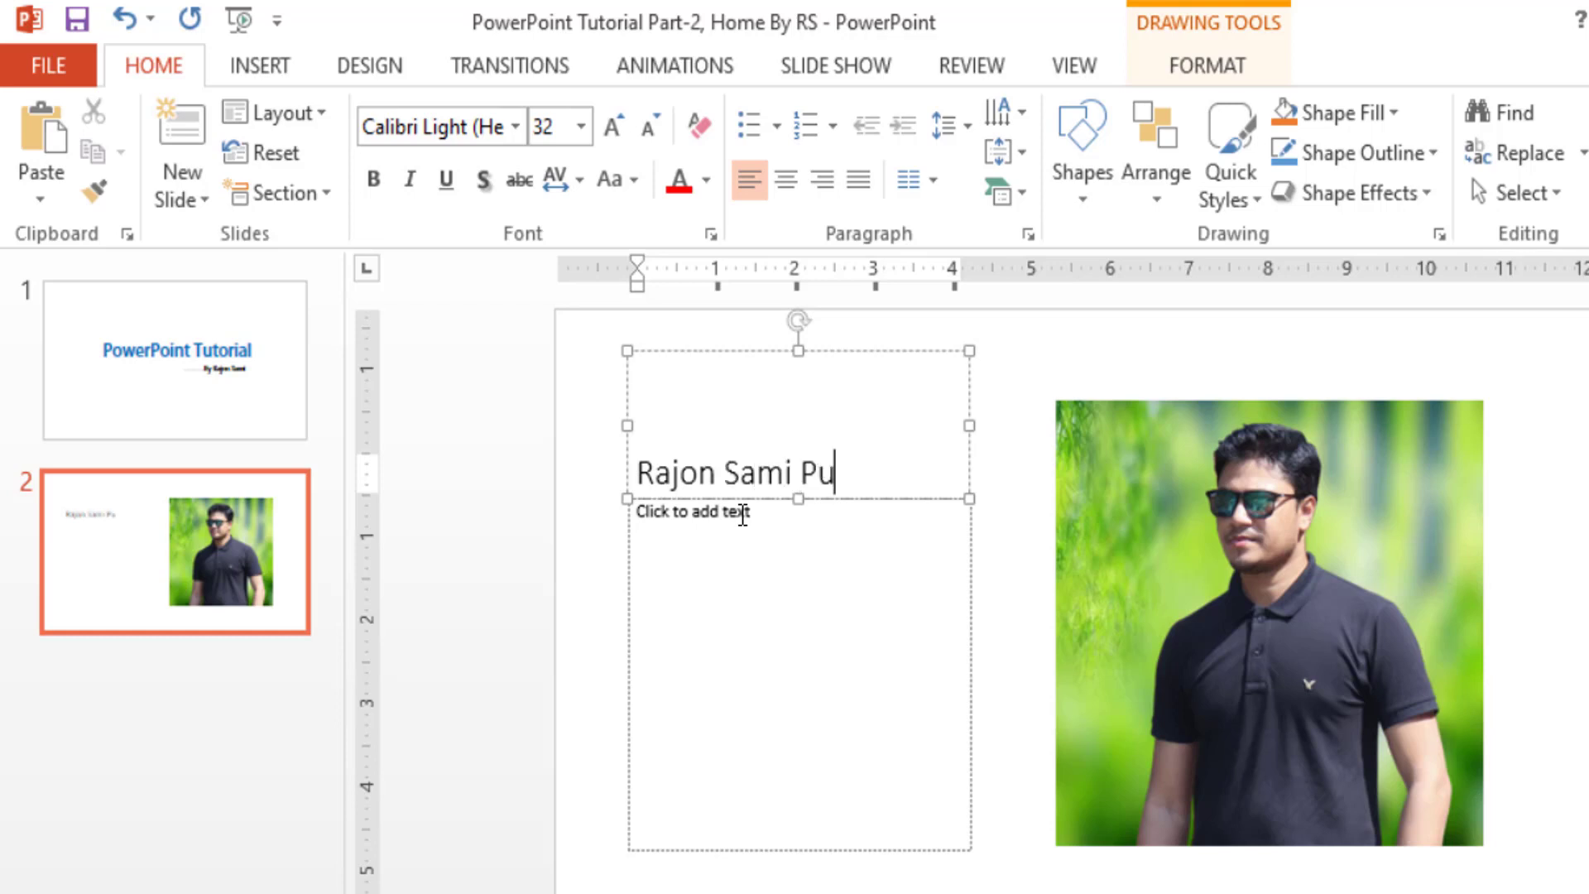
pyautogui.write('ic')
pyautogui.click(1216, 568)
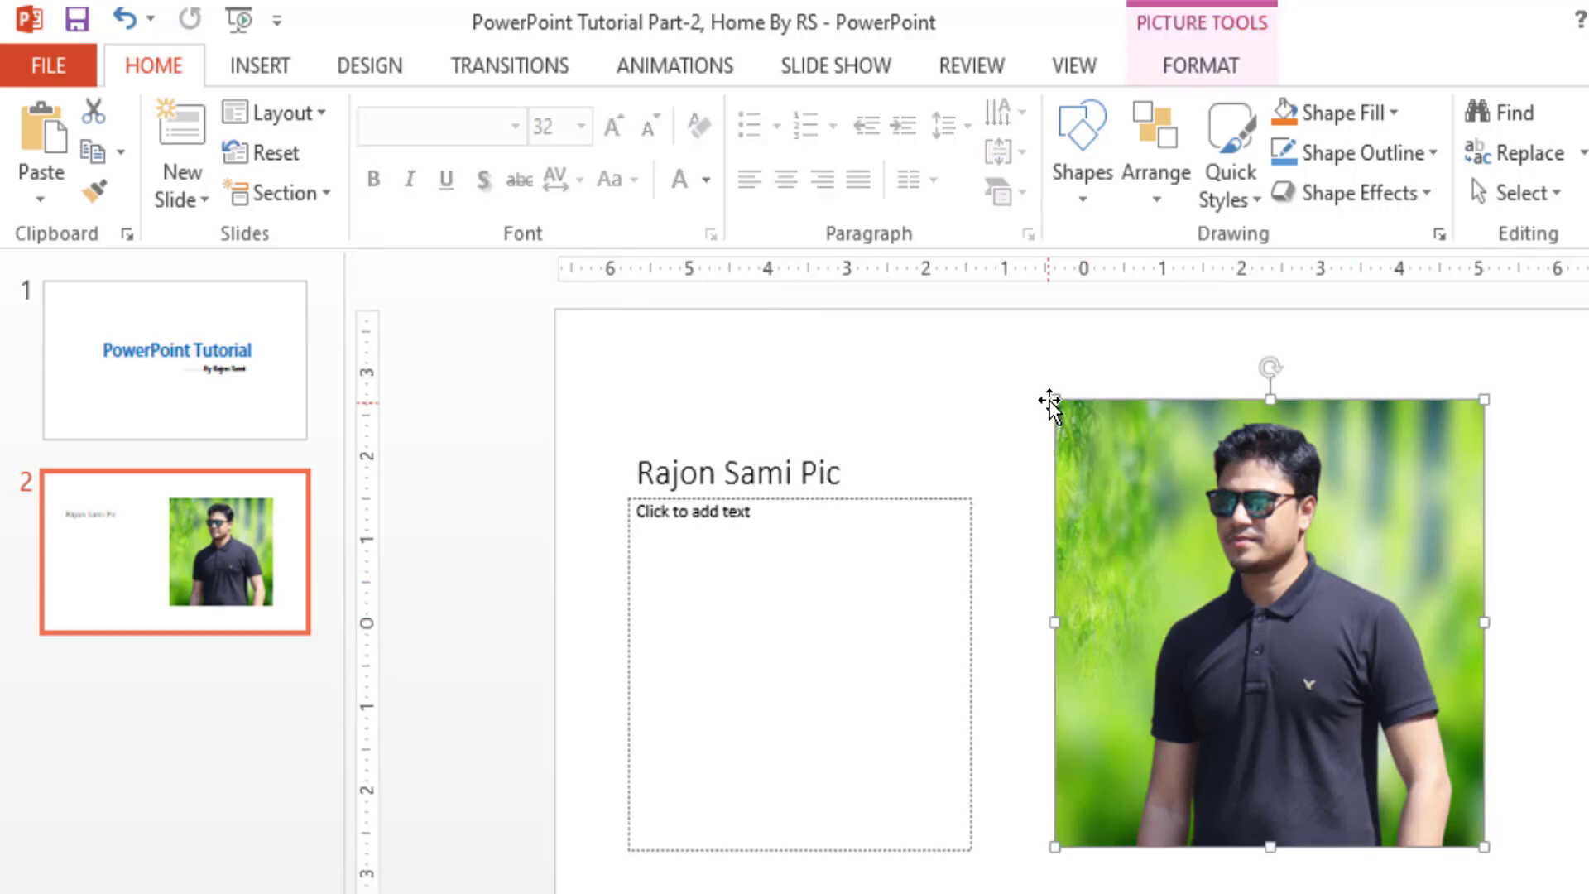
pyautogui.moveTo(1054, 399); pyautogui.dragTo(1092, 437)
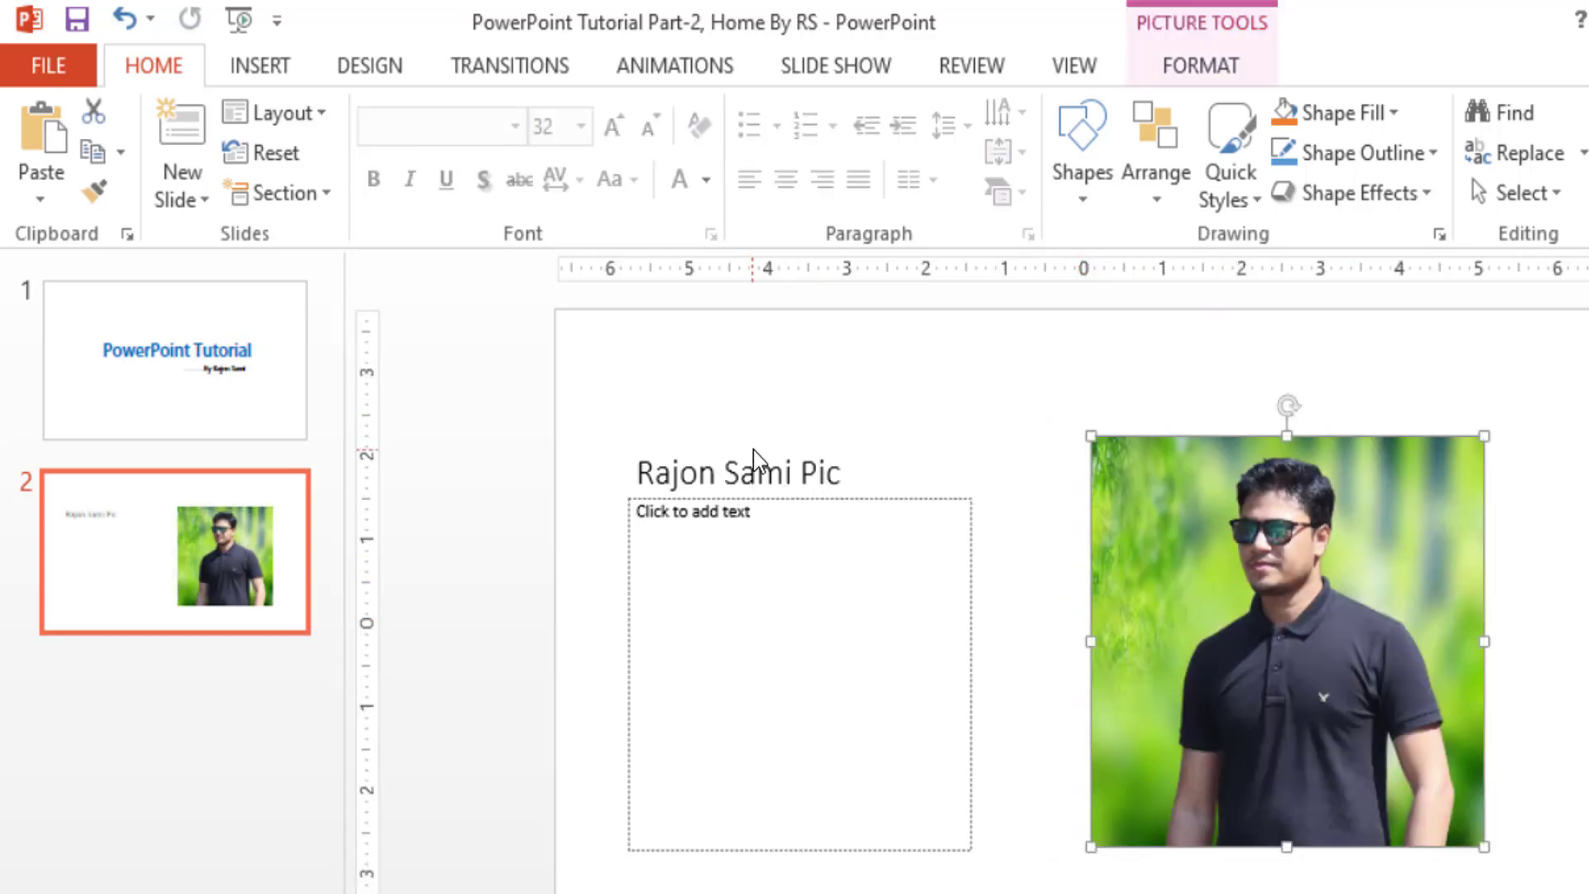
pyautogui.click(724, 472)
pyautogui.moveTo(748, 358); pyautogui.dragTo(1192, 365)
pyautogui.click(771, 669)
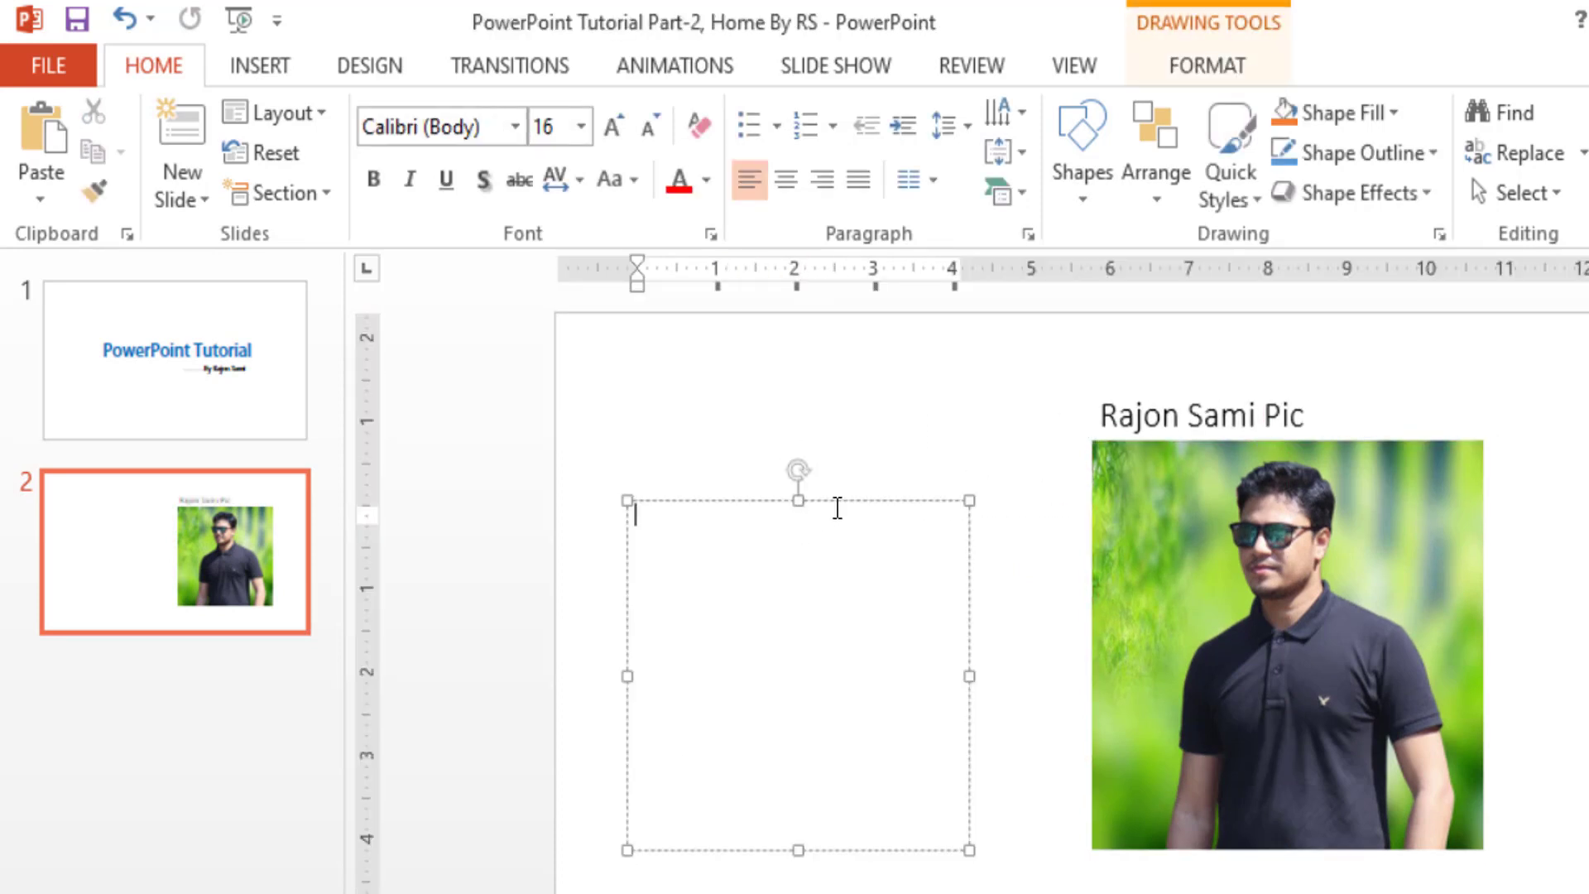
pyautogui.click(837, 503)
pyautogui.moveTo(902, 557); pyautogui.dragTo(1026, 676)
pyautogui.click(1392, 571)
pyautogui.moveTo(1393, 571)
pyautogui.mouseDown()
pyautogui.moveTo(734, 536)
pyautogui.moveTo(752, 482)
pyautogui.mouseUp()
pyautogui.click(1093, 691)
pyautogui.moveTo(1096, 654); pyautogui.dragTo(1565, 557)
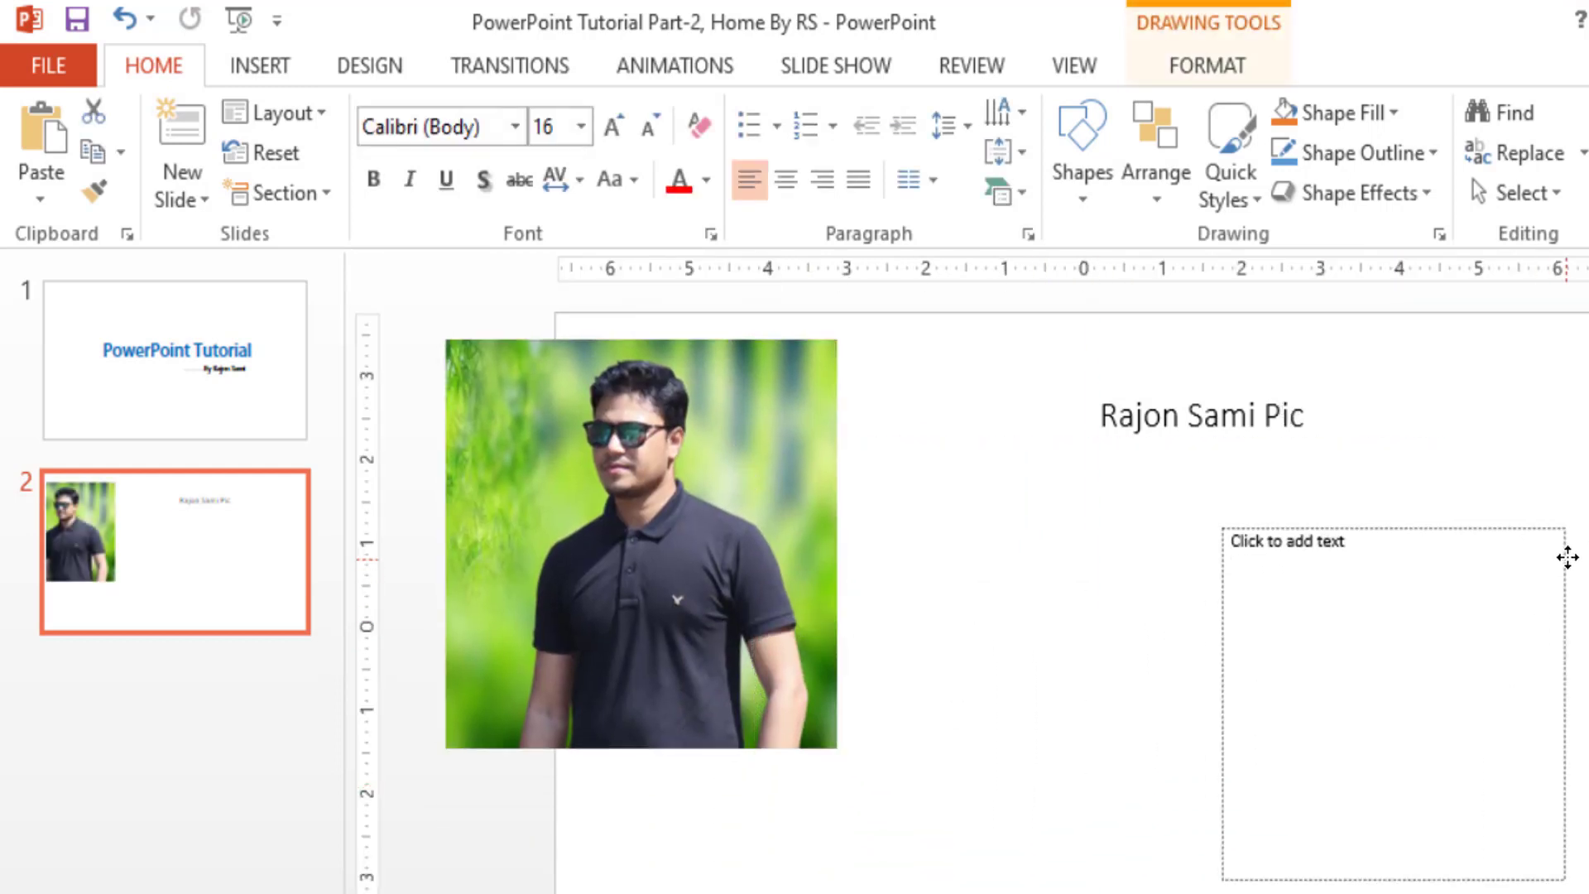
pyautogui.click(673, 564)
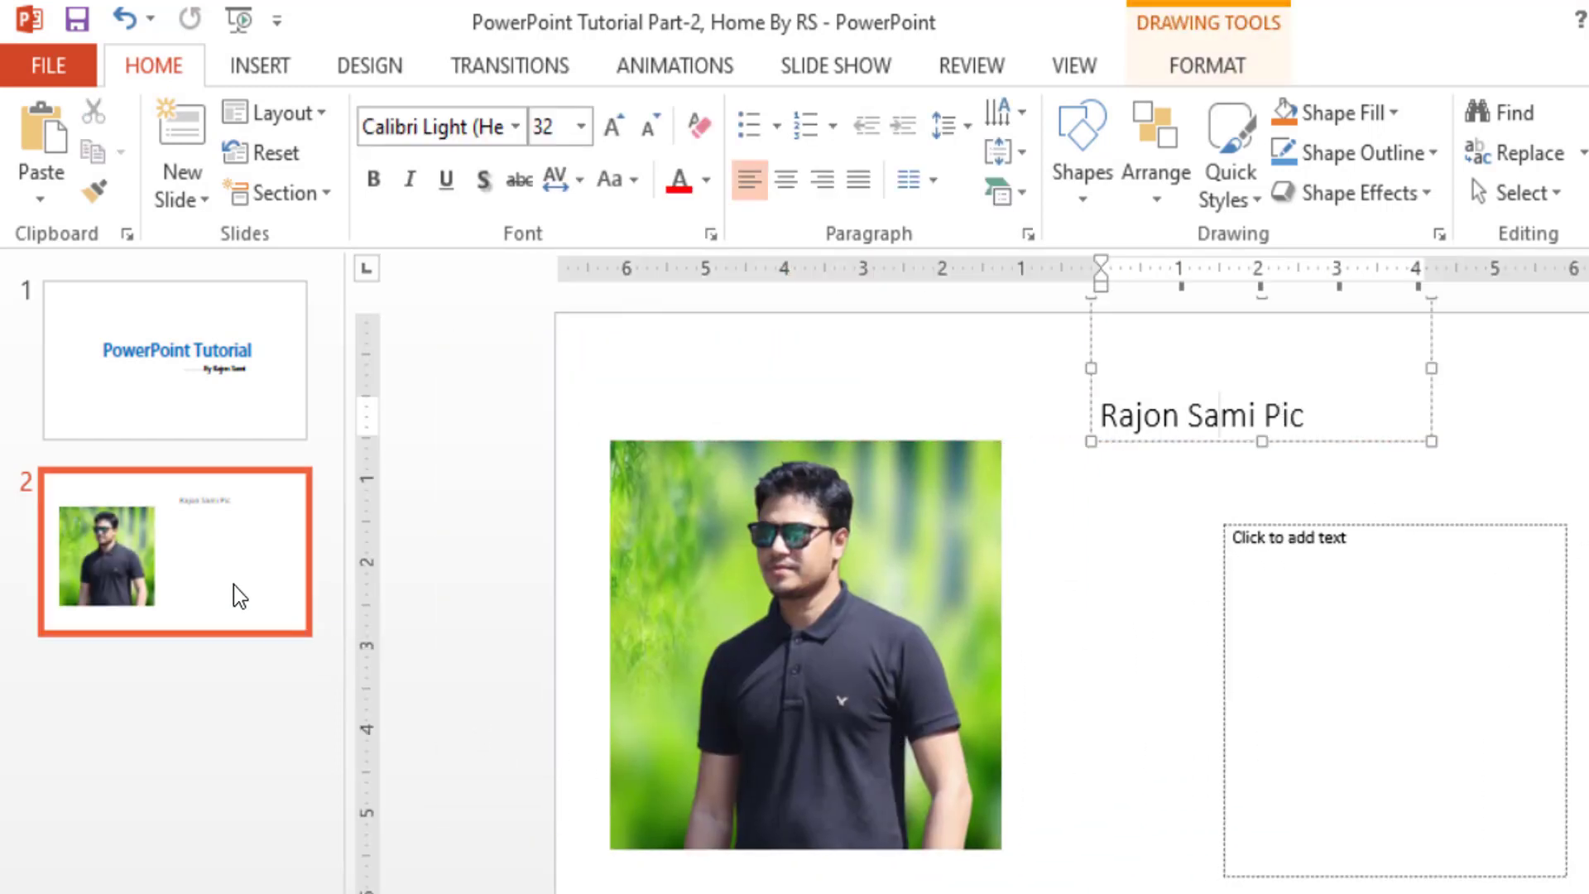
pyautogui.rightClick(197, 555)
pyautogui.click(292, 622)
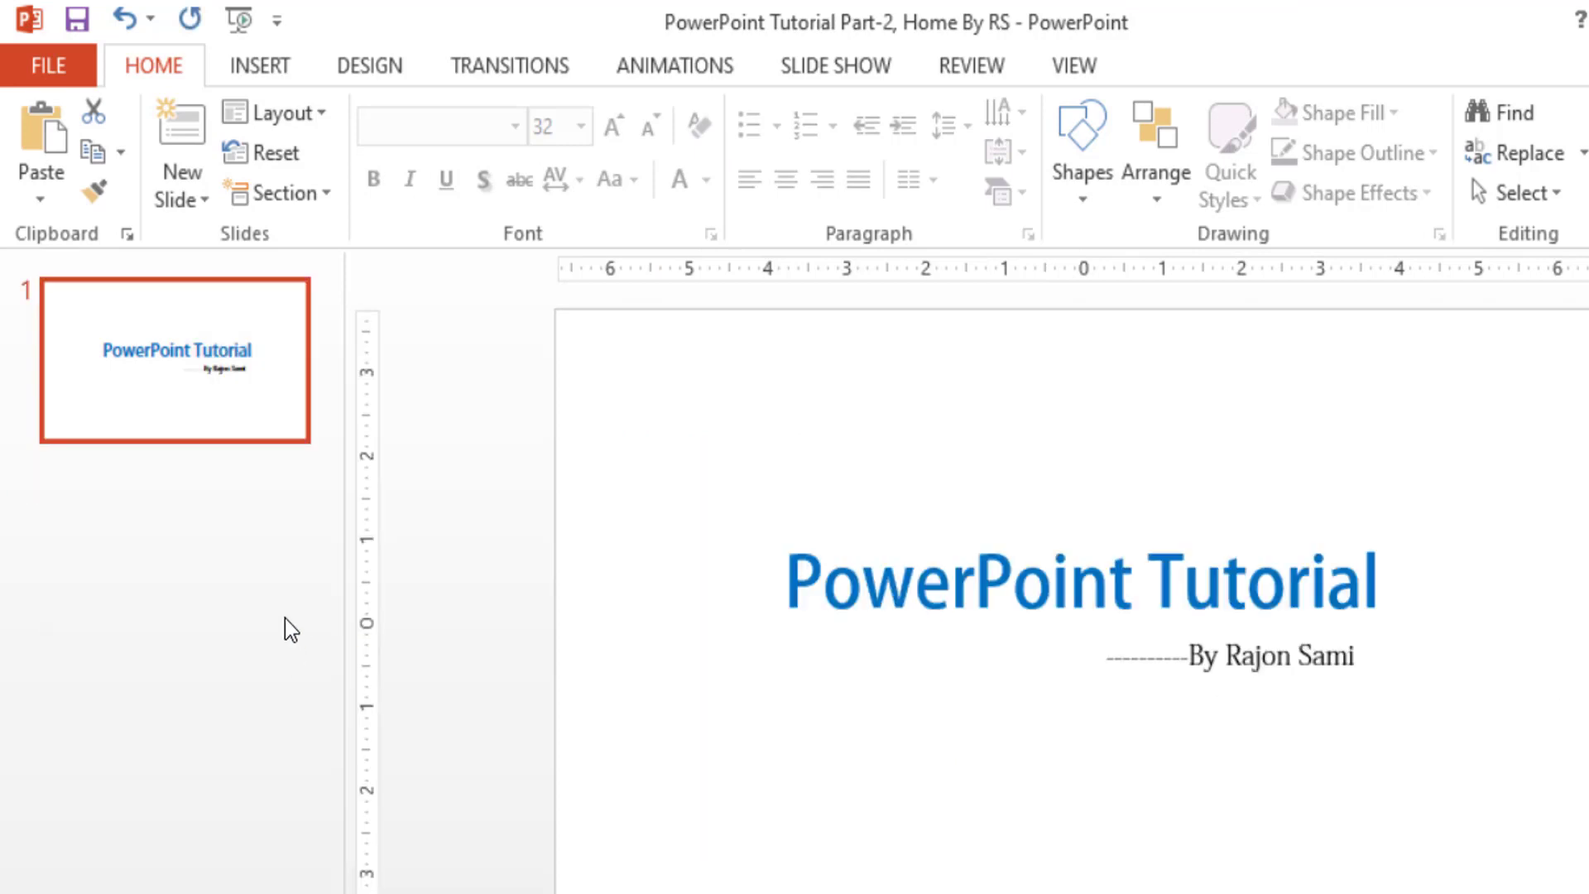
pyautogui.click(204, 201)
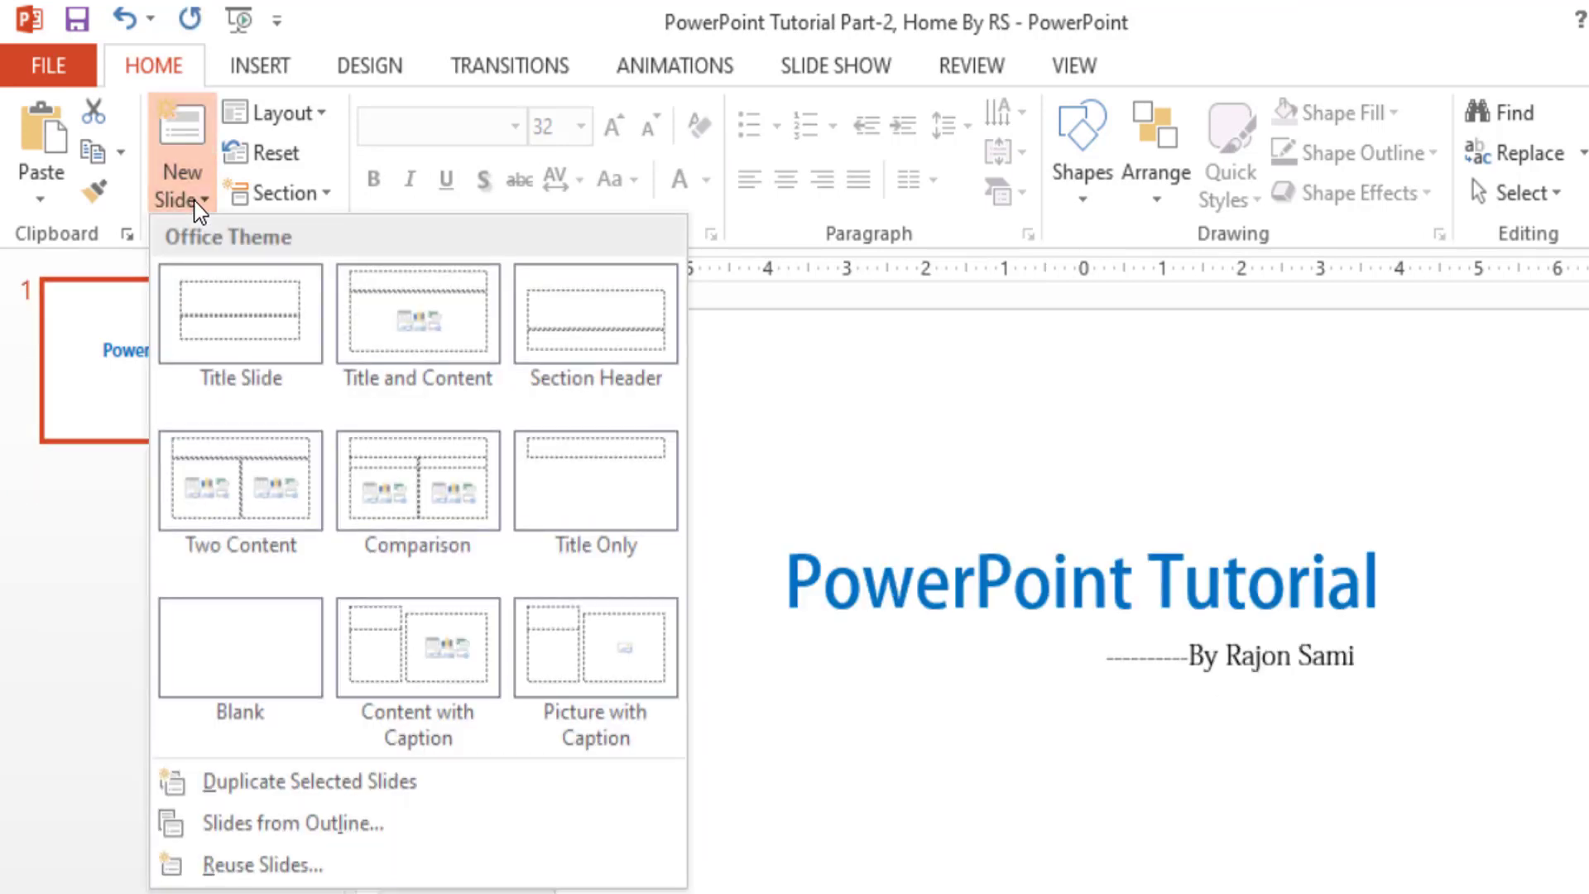
pyautogui.click(928, 396)
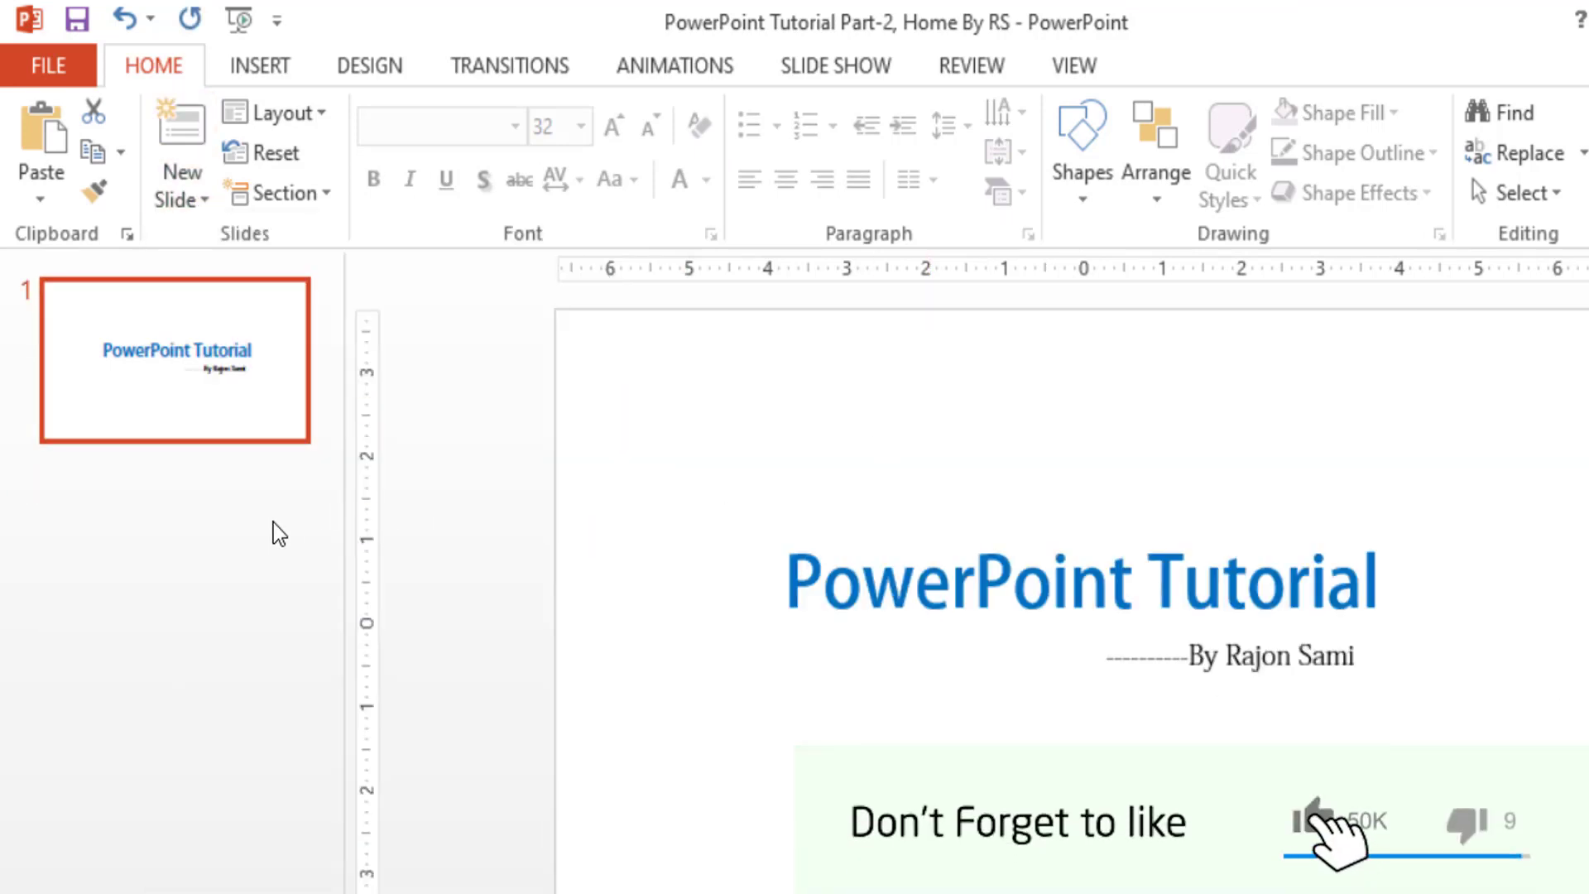
pyautogui.click(205, 186)
pyautogui.click(279, 740)
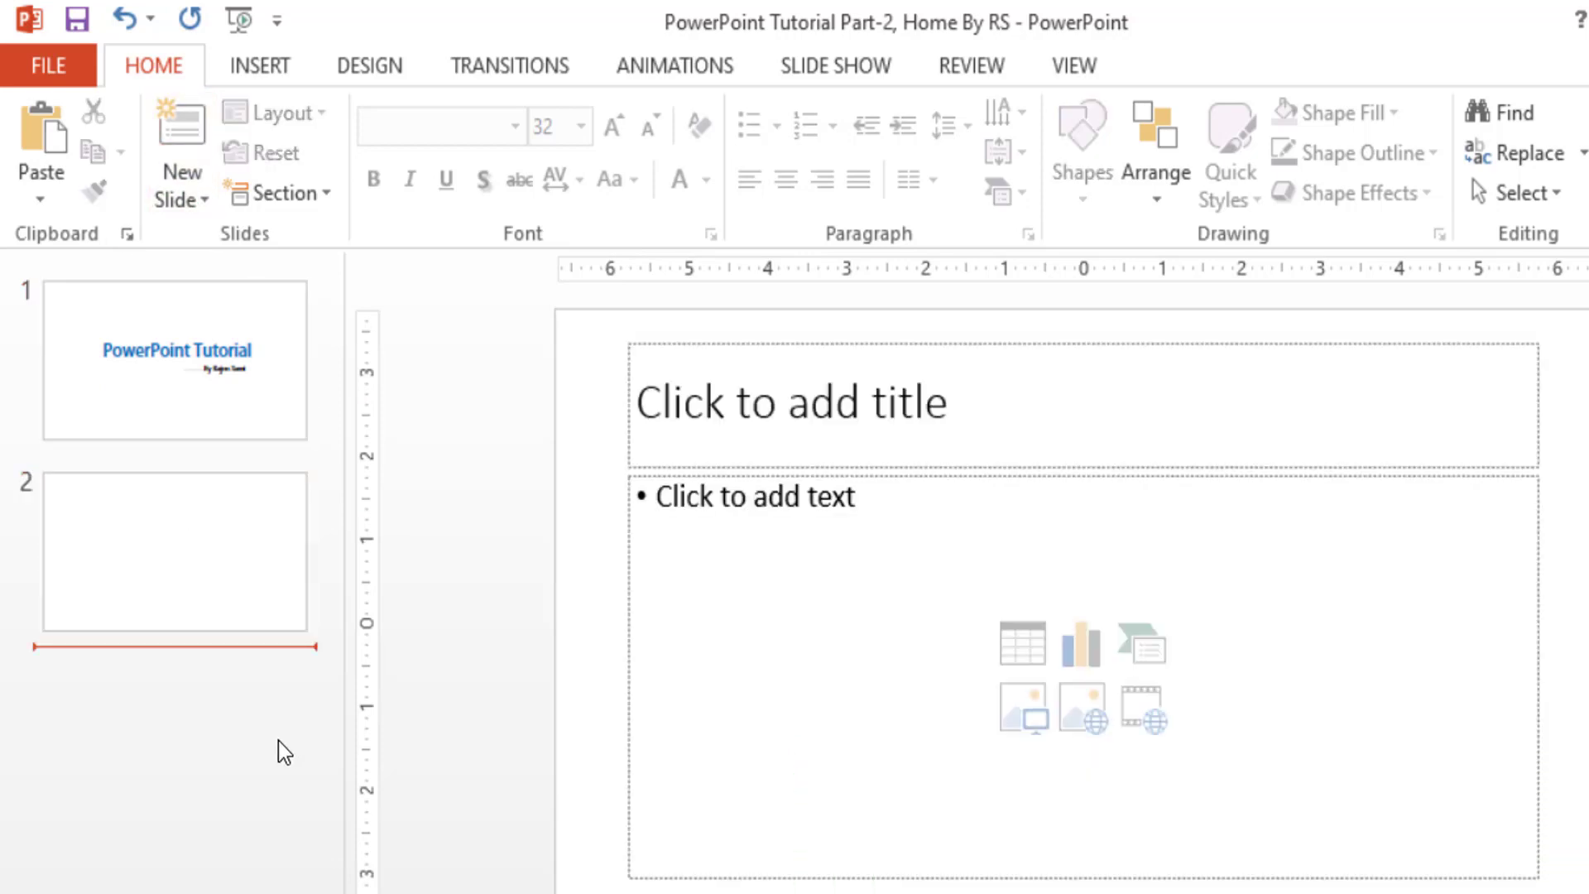
pyautogui.click(153, 543)
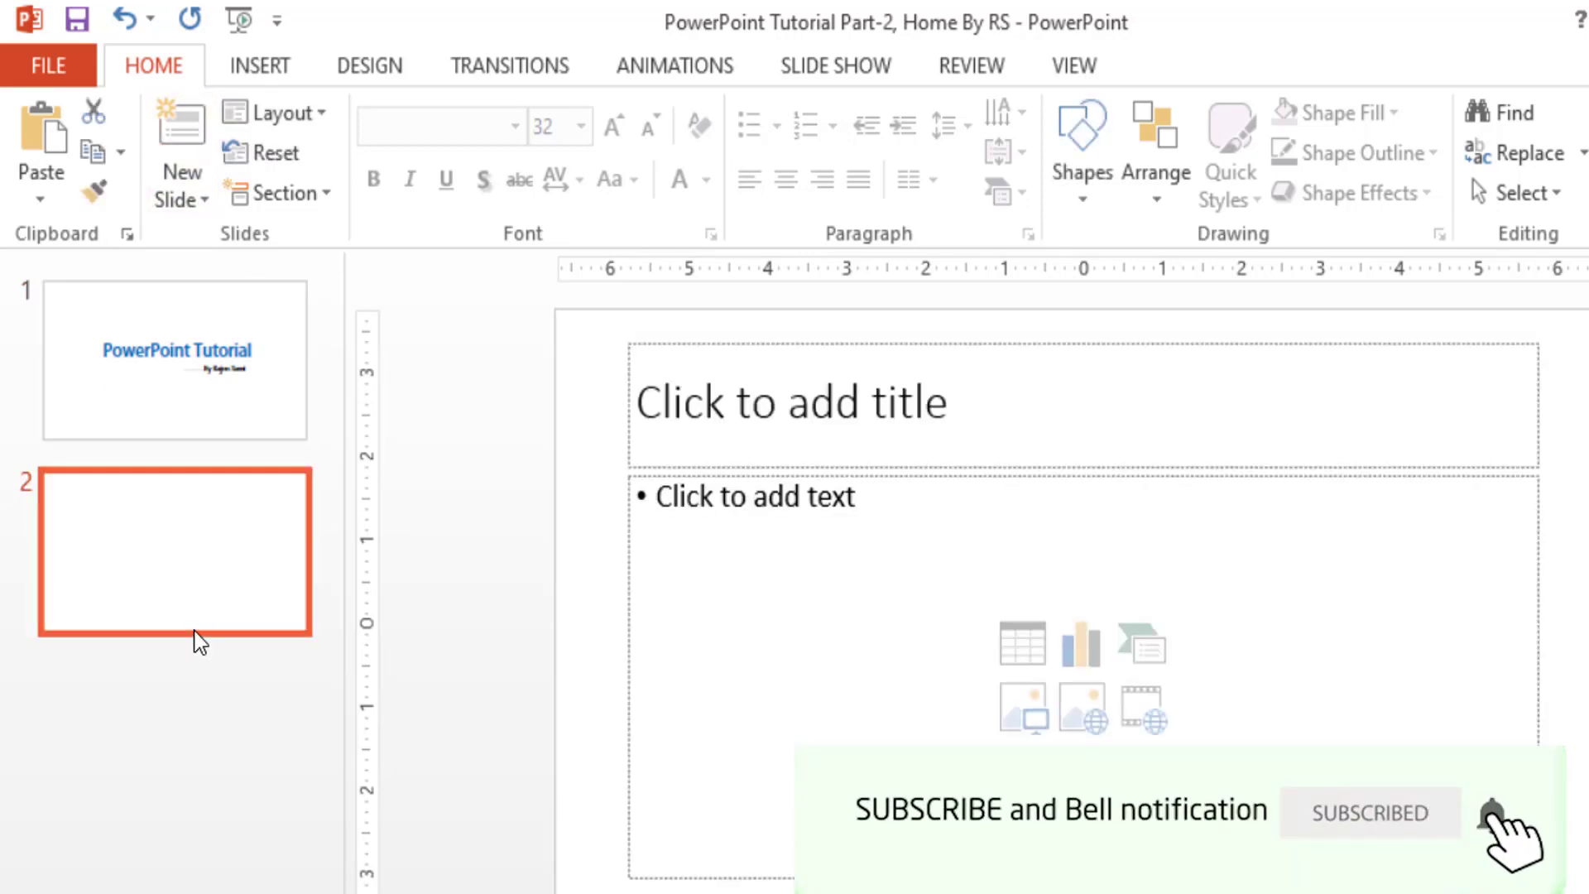
pyautogui.rightClick(126, 559)
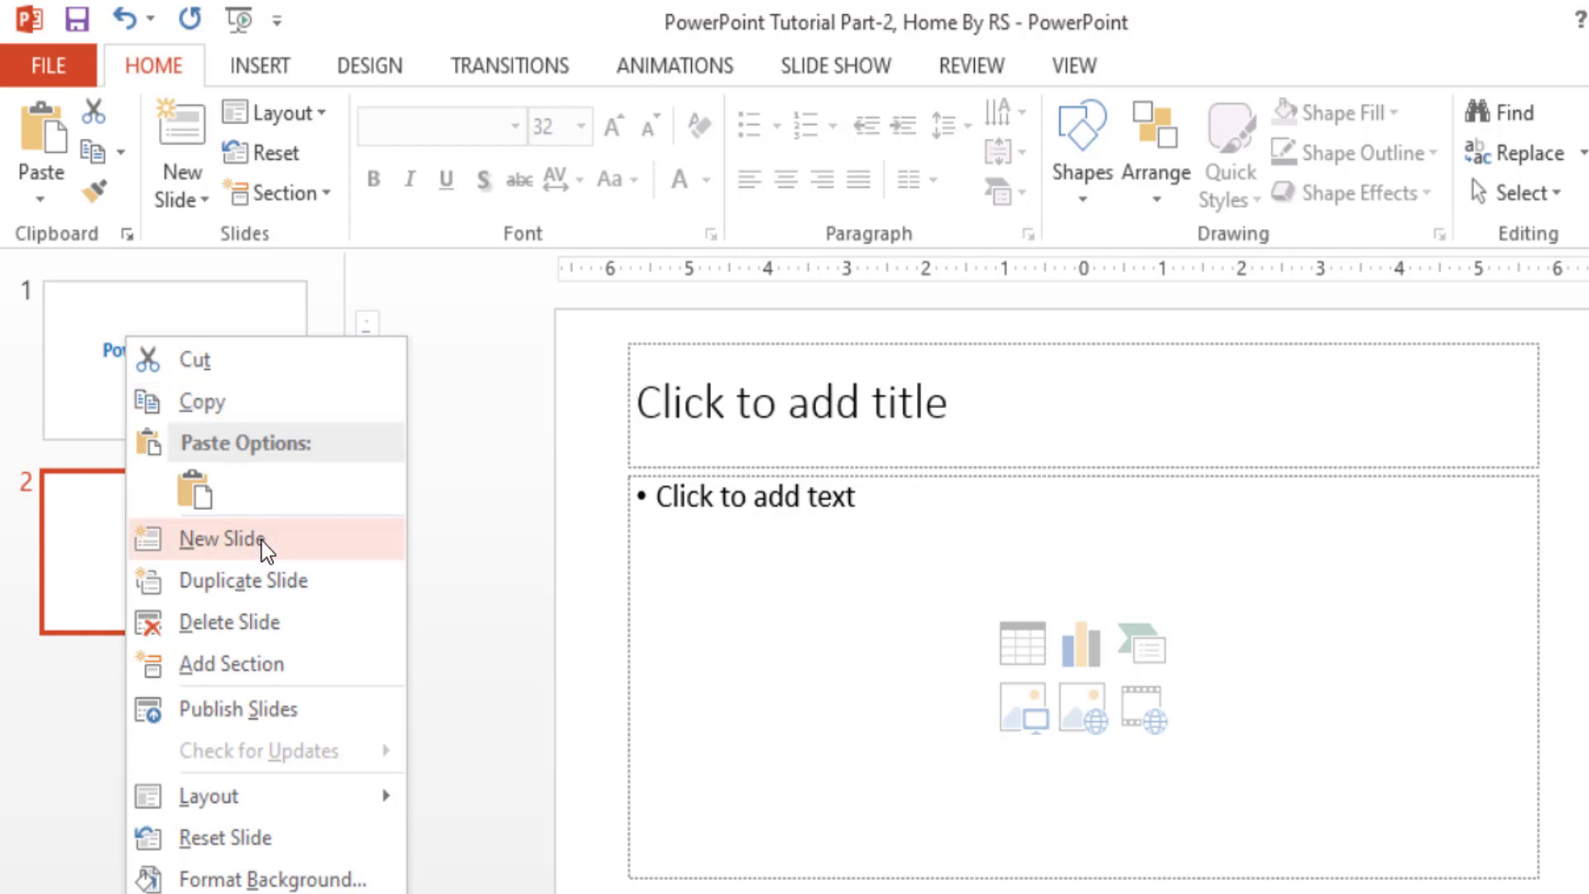
pyautogui.click(250, 622)
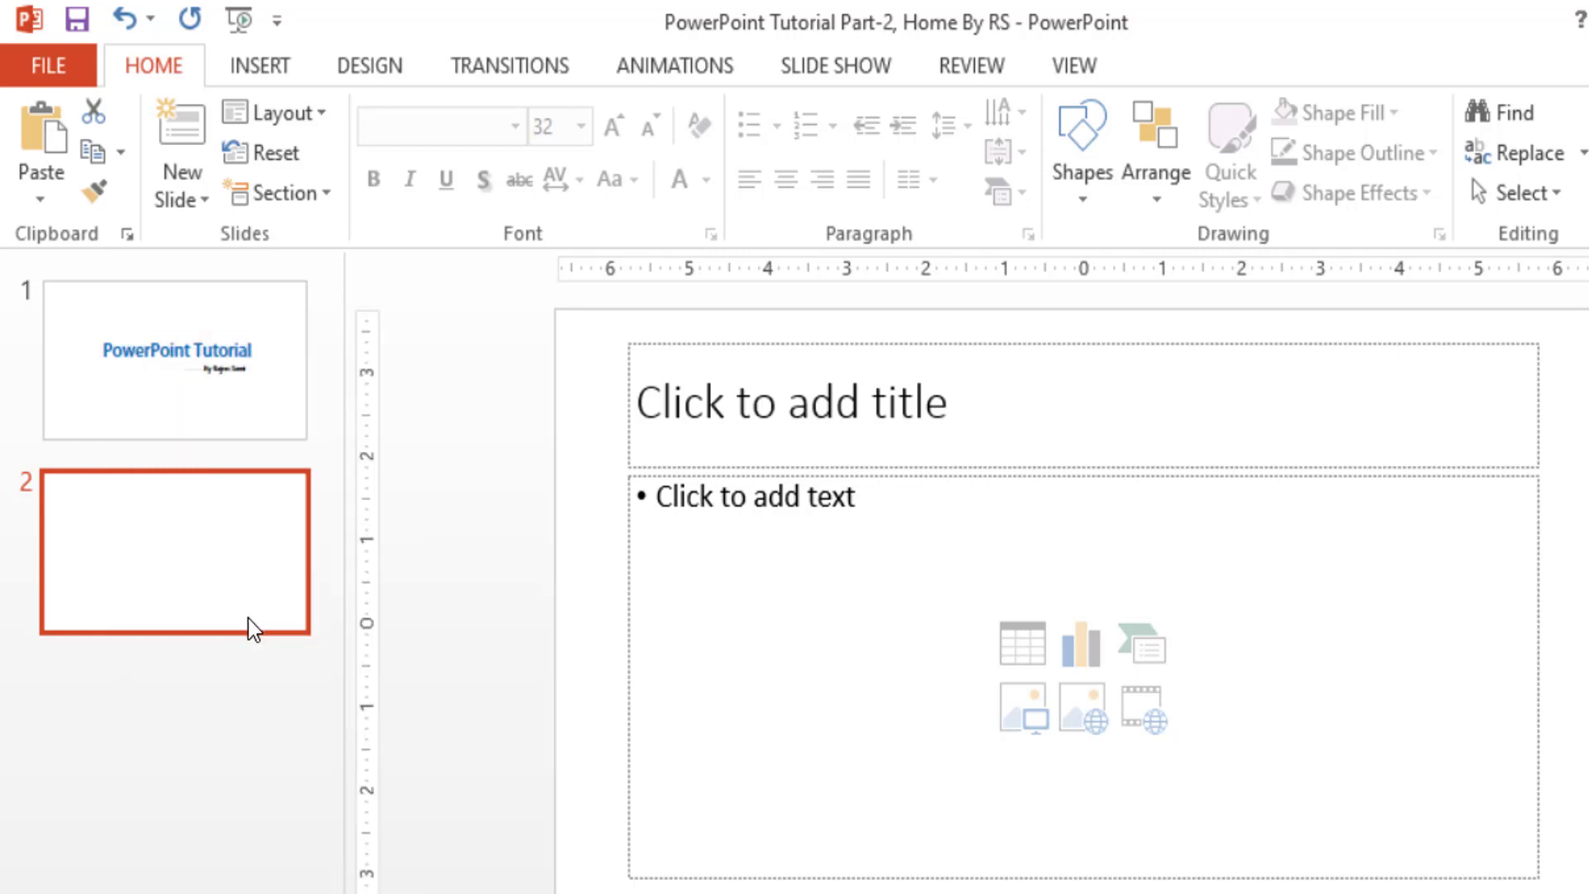
pyautogui.click(165, 142)
pyautogui.click(204, 197)
pyautogui.click(492, 723)
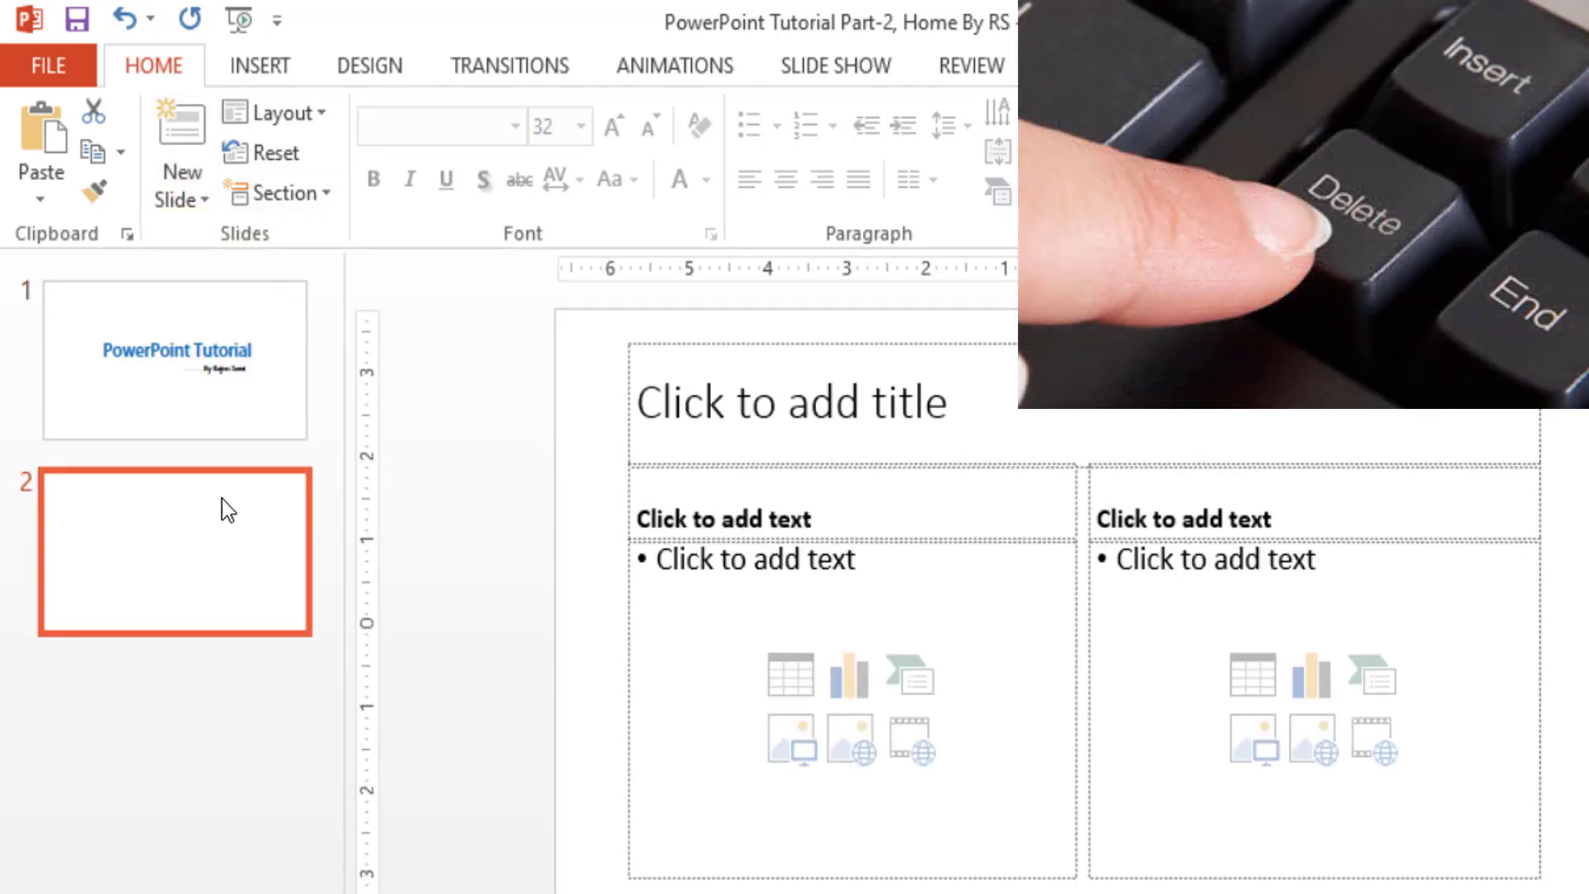
pyautogui.press('Delete')
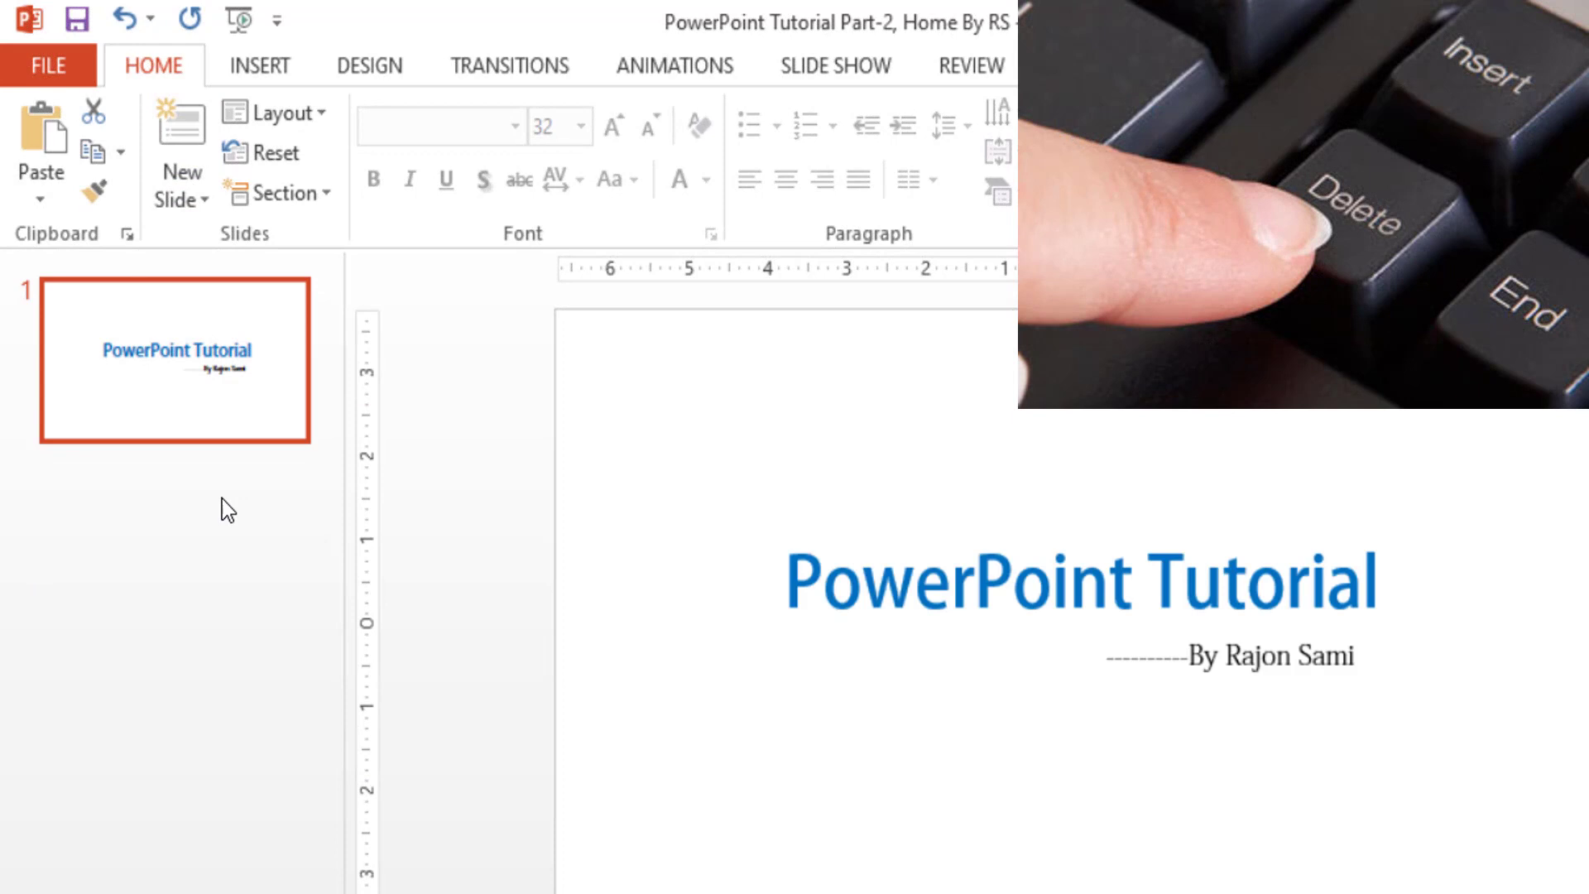
pyautogui.click(200, 197)
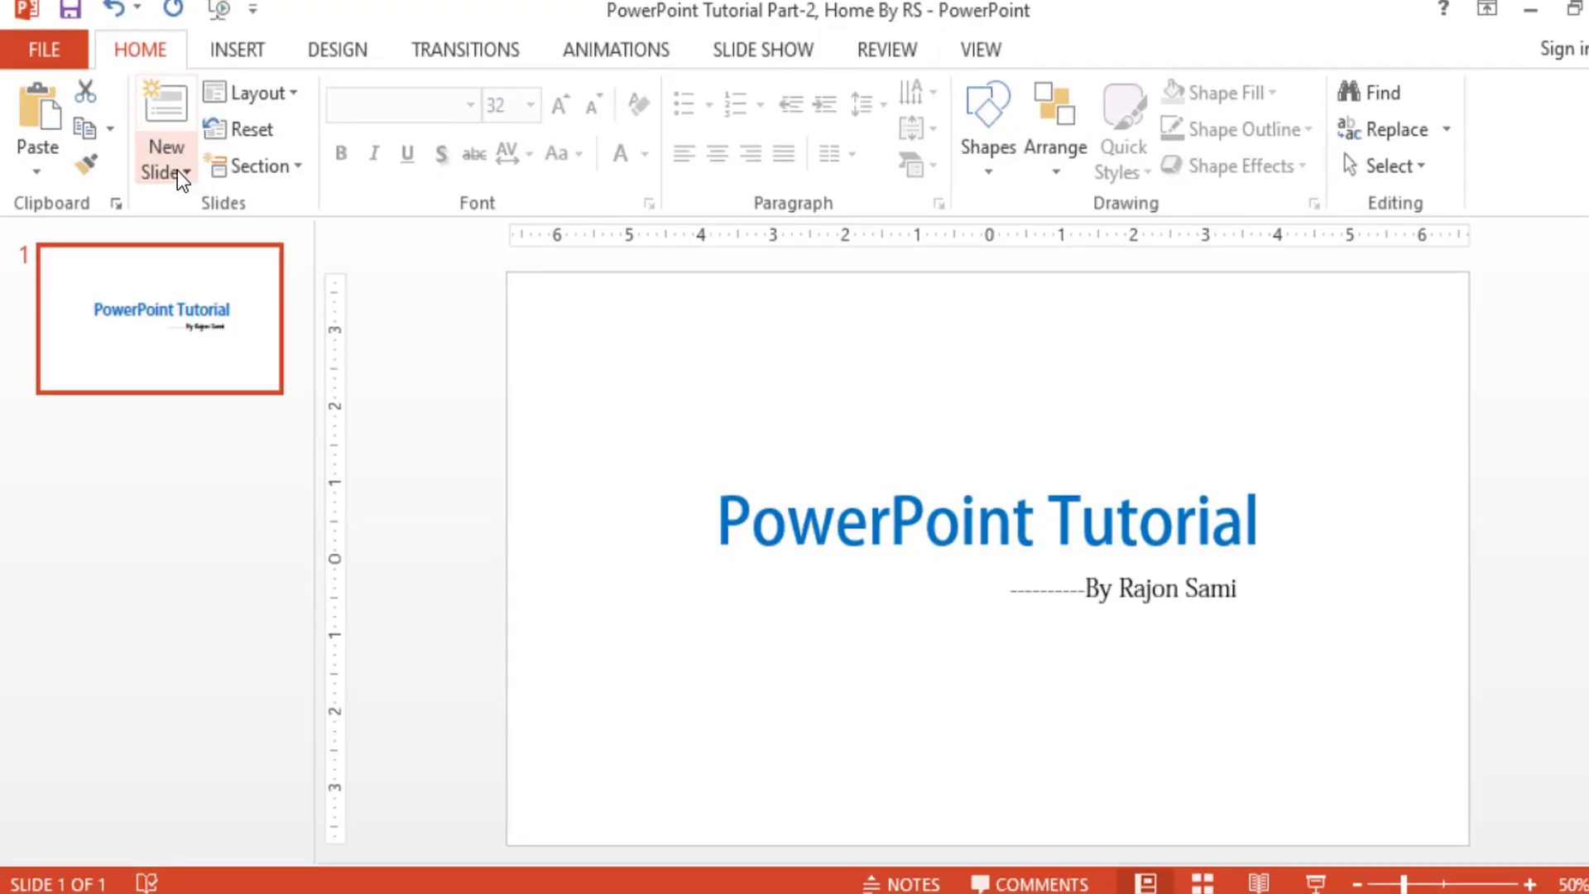
# - Add a Title and Content test slide, then delete it as slide 2
pyautogui.click(177, 171)
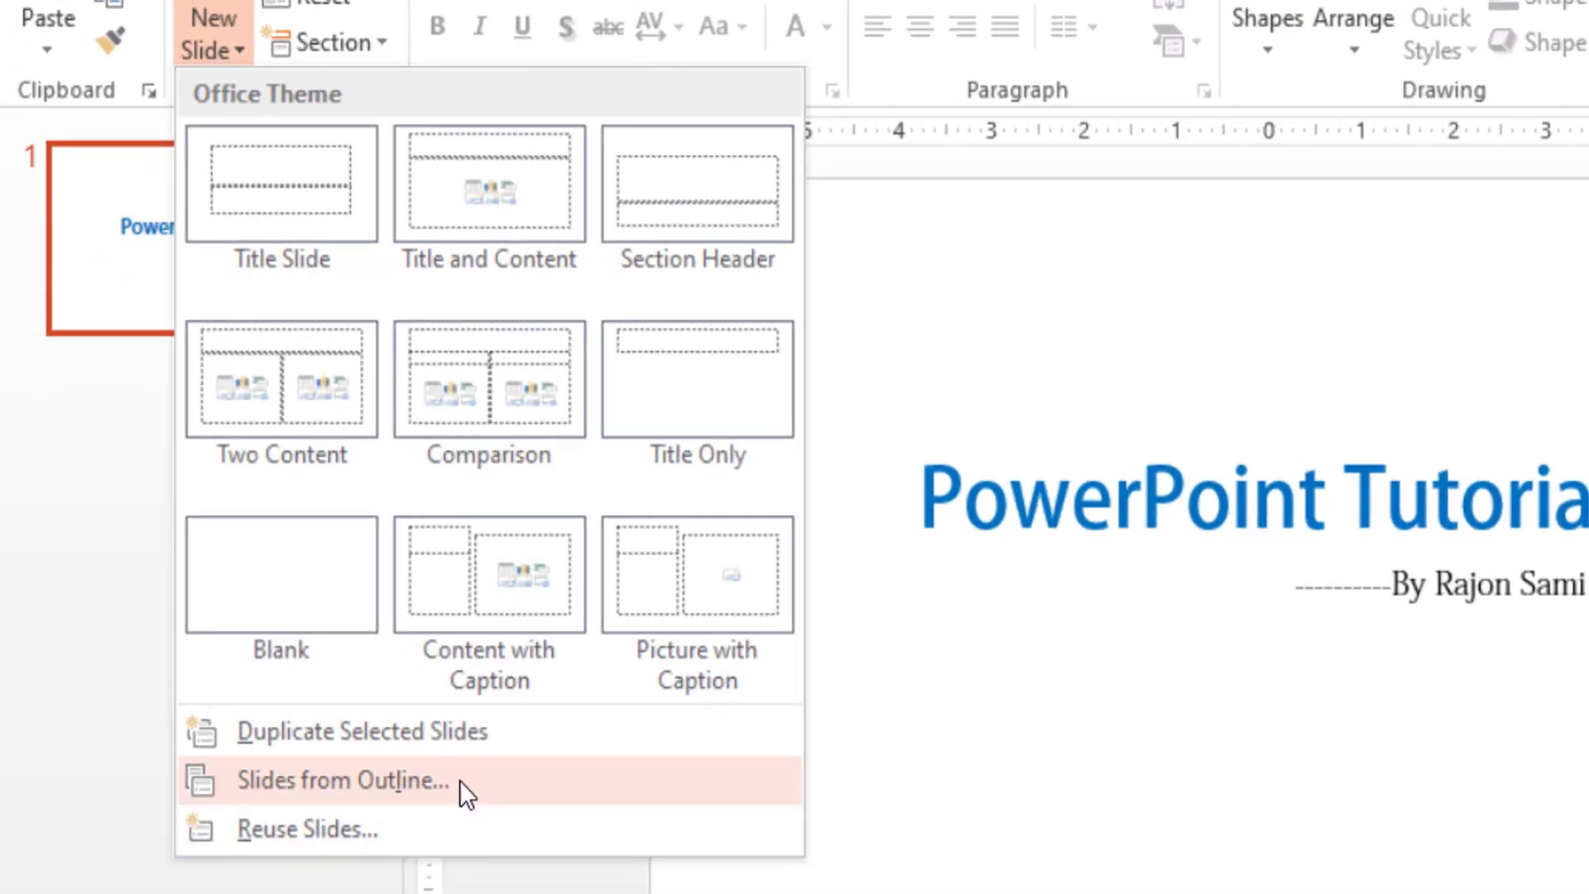
pyautogui.click(123, 697)
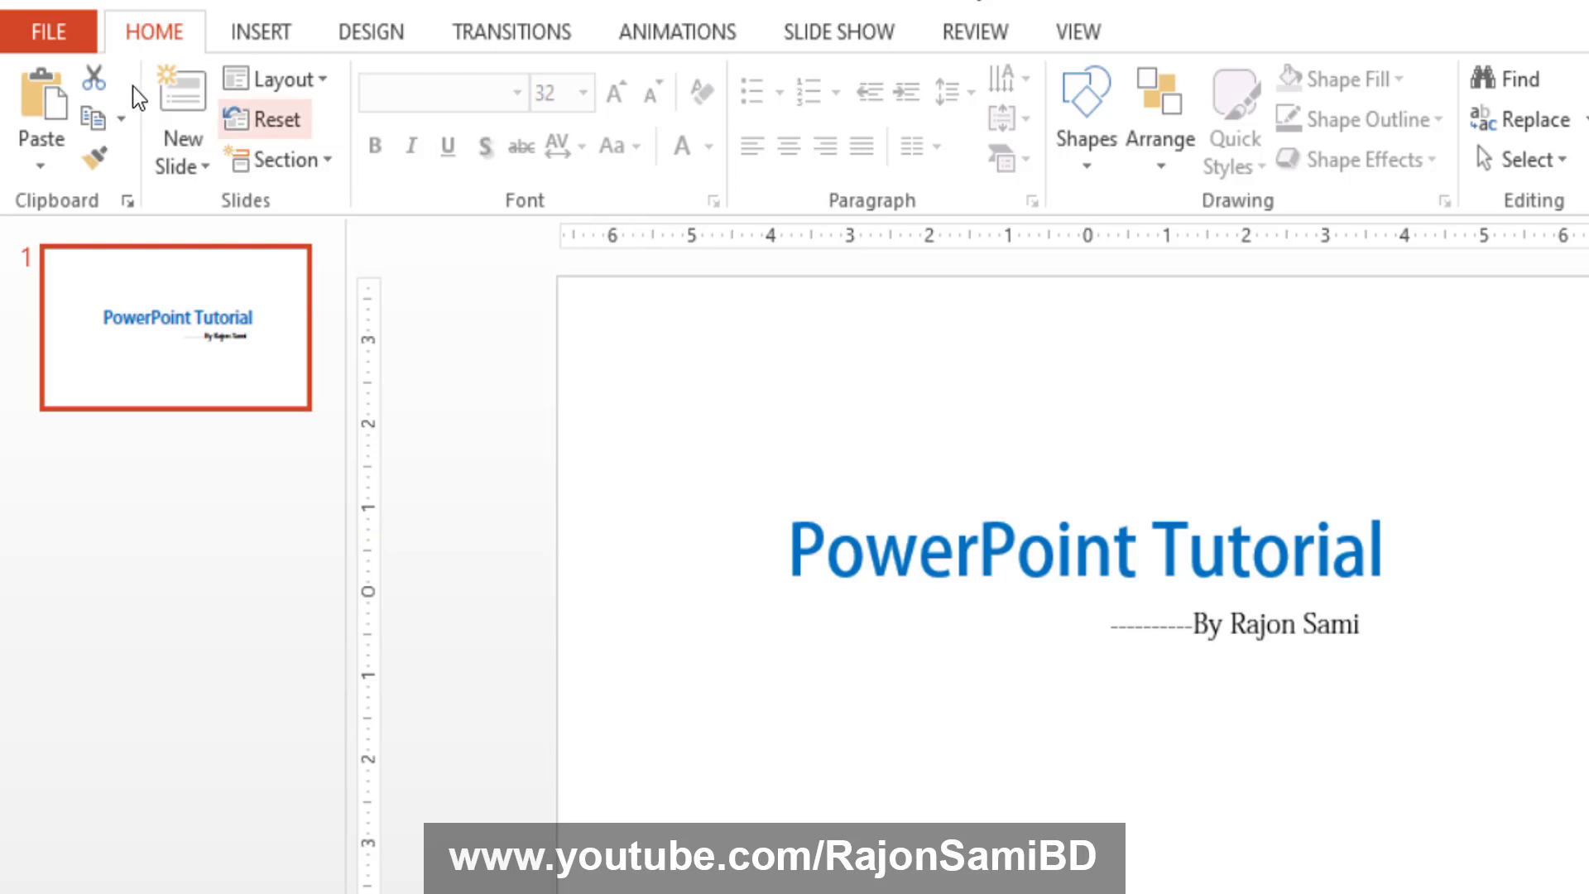
pyautogui.click(169, 106)
pyautogui.click(889, 399)
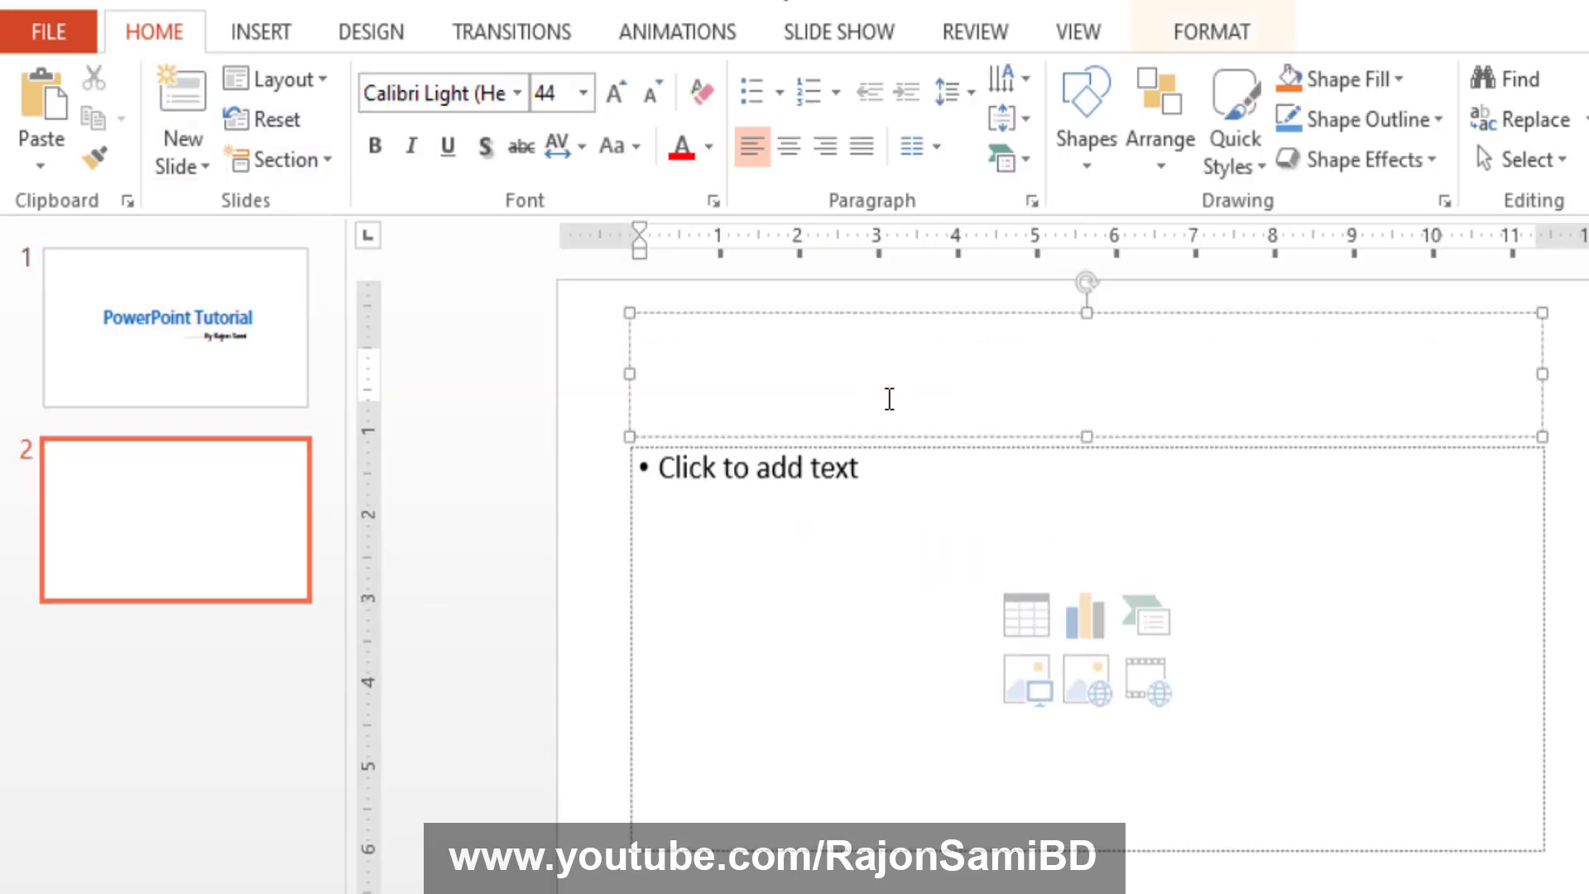
pyautogui.write('f')
pyautogui.click(191, 538)
pyautogui.press('Delete')
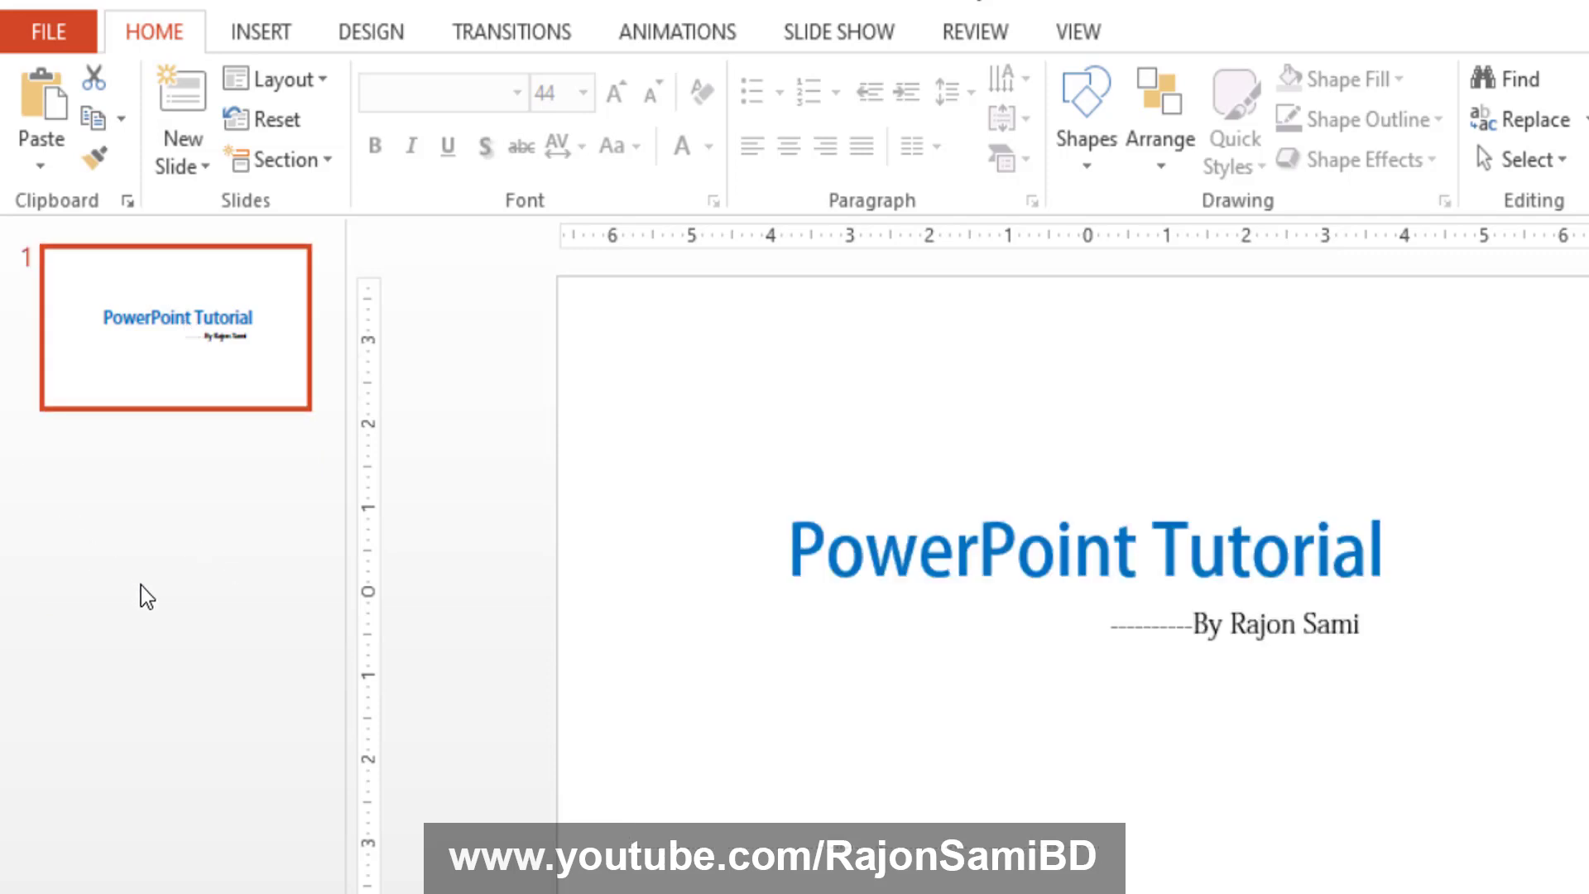
# - Insert a new blank Title and Content slide after slide 1, then reselect slide 1
pyautogui.click(116, 747)
pyautogui.click(184, 68)
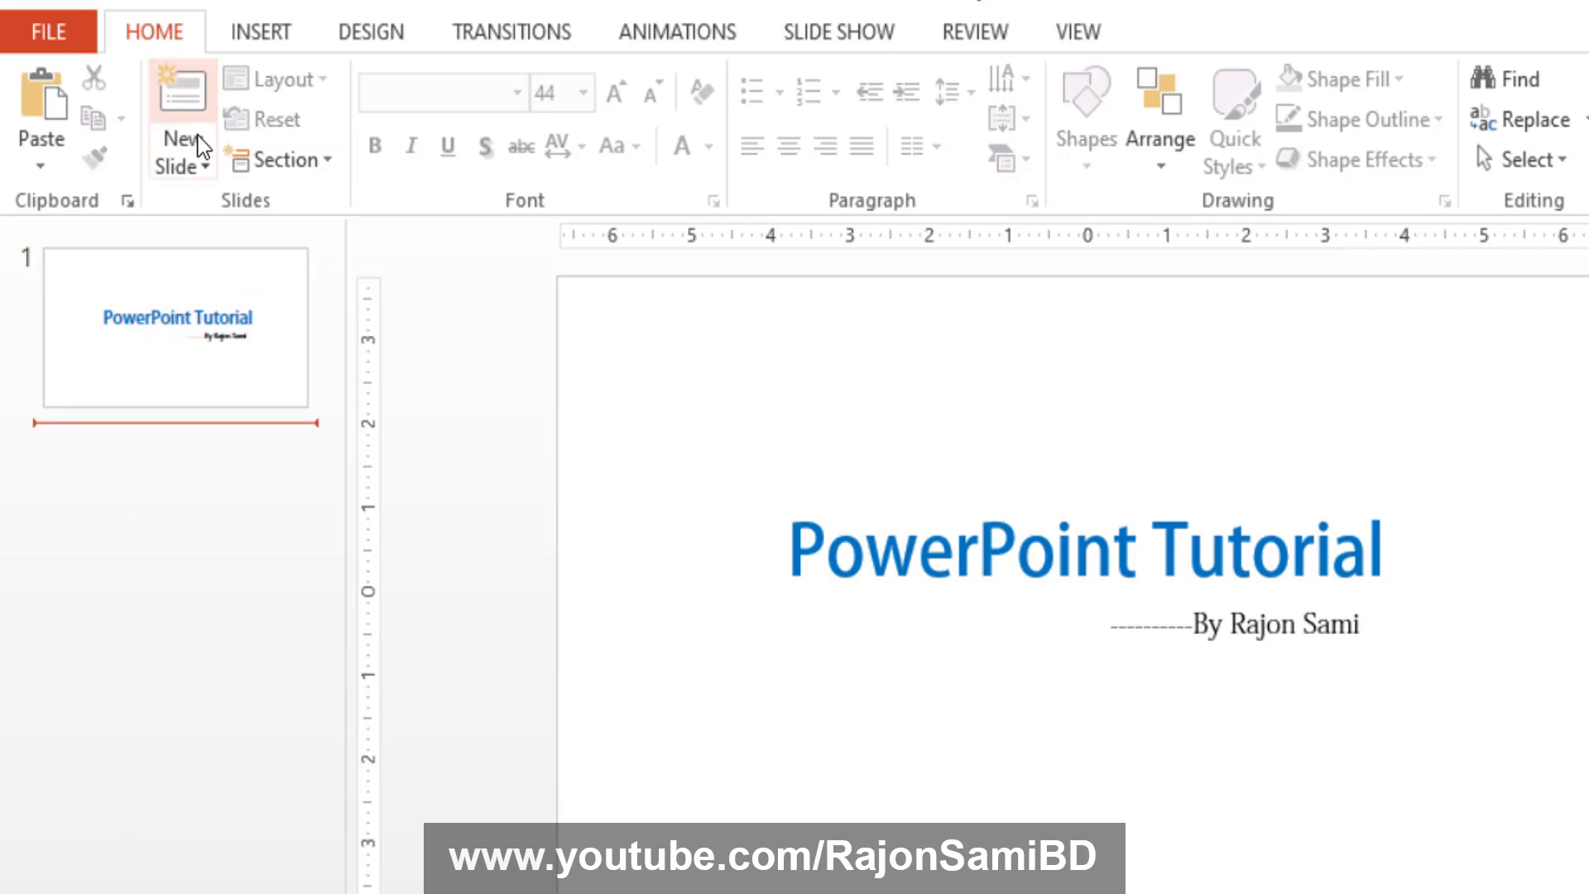
pyautogui.click(101, 662)
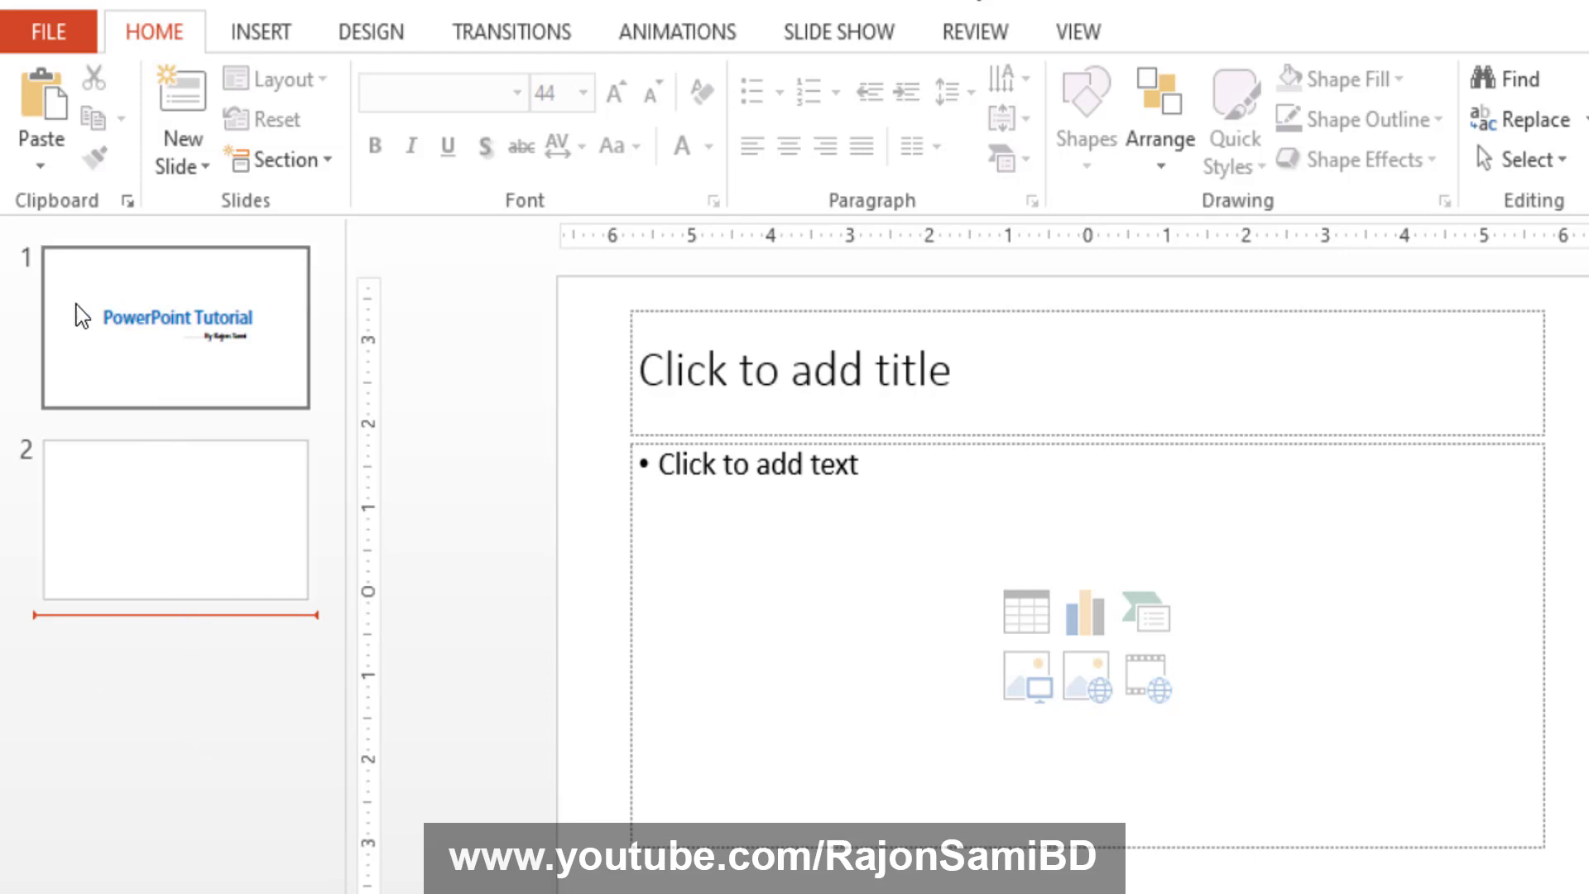
pyautogui.click(131, 352)
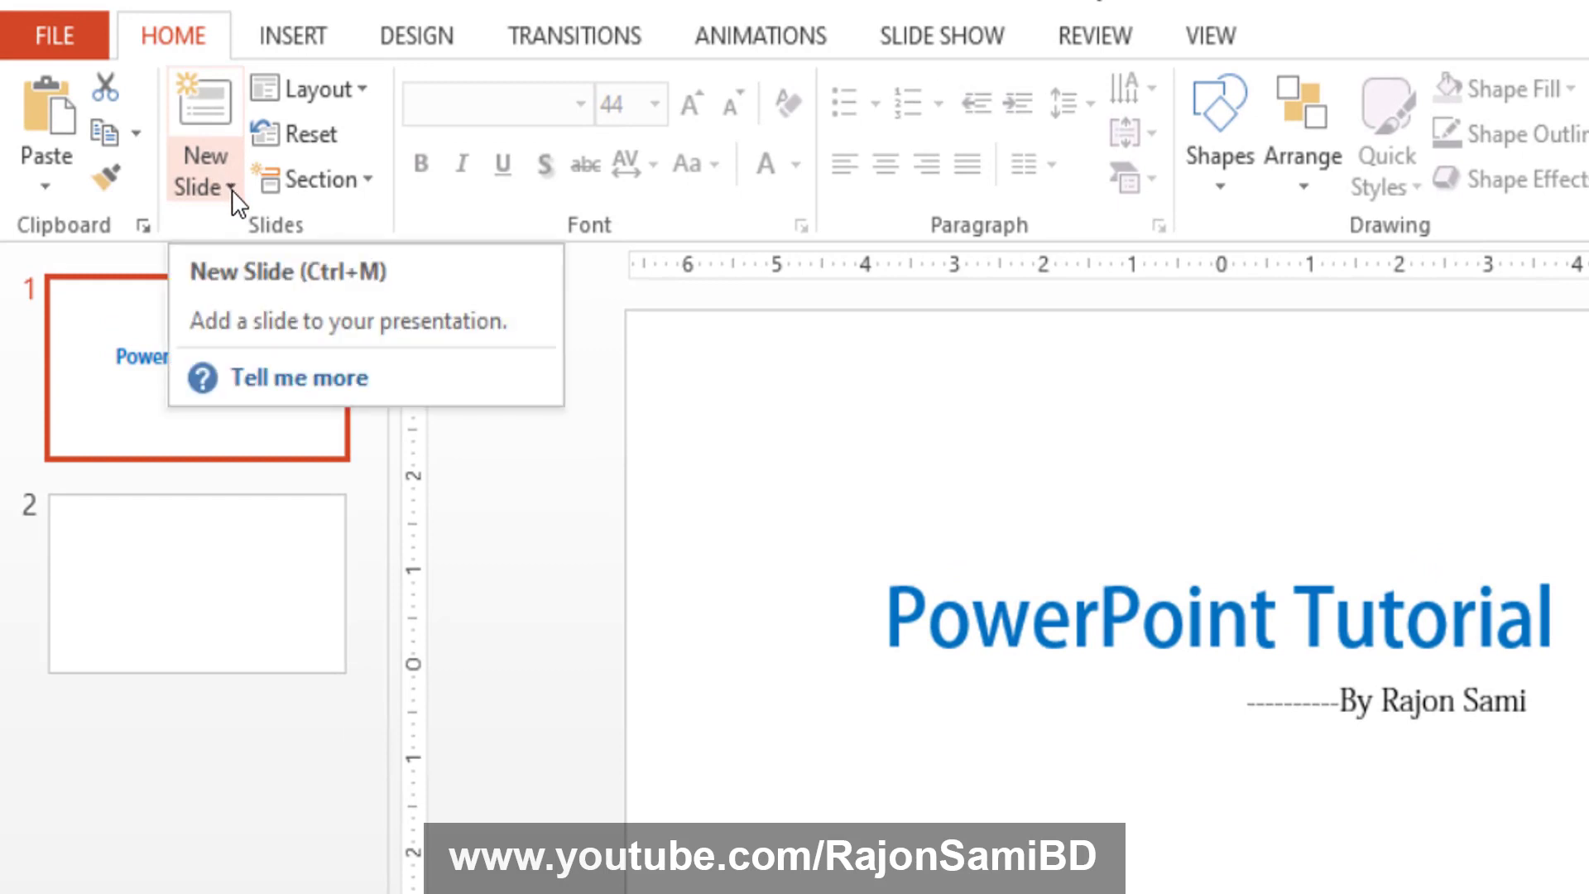
pyautogui.click(230, 185)
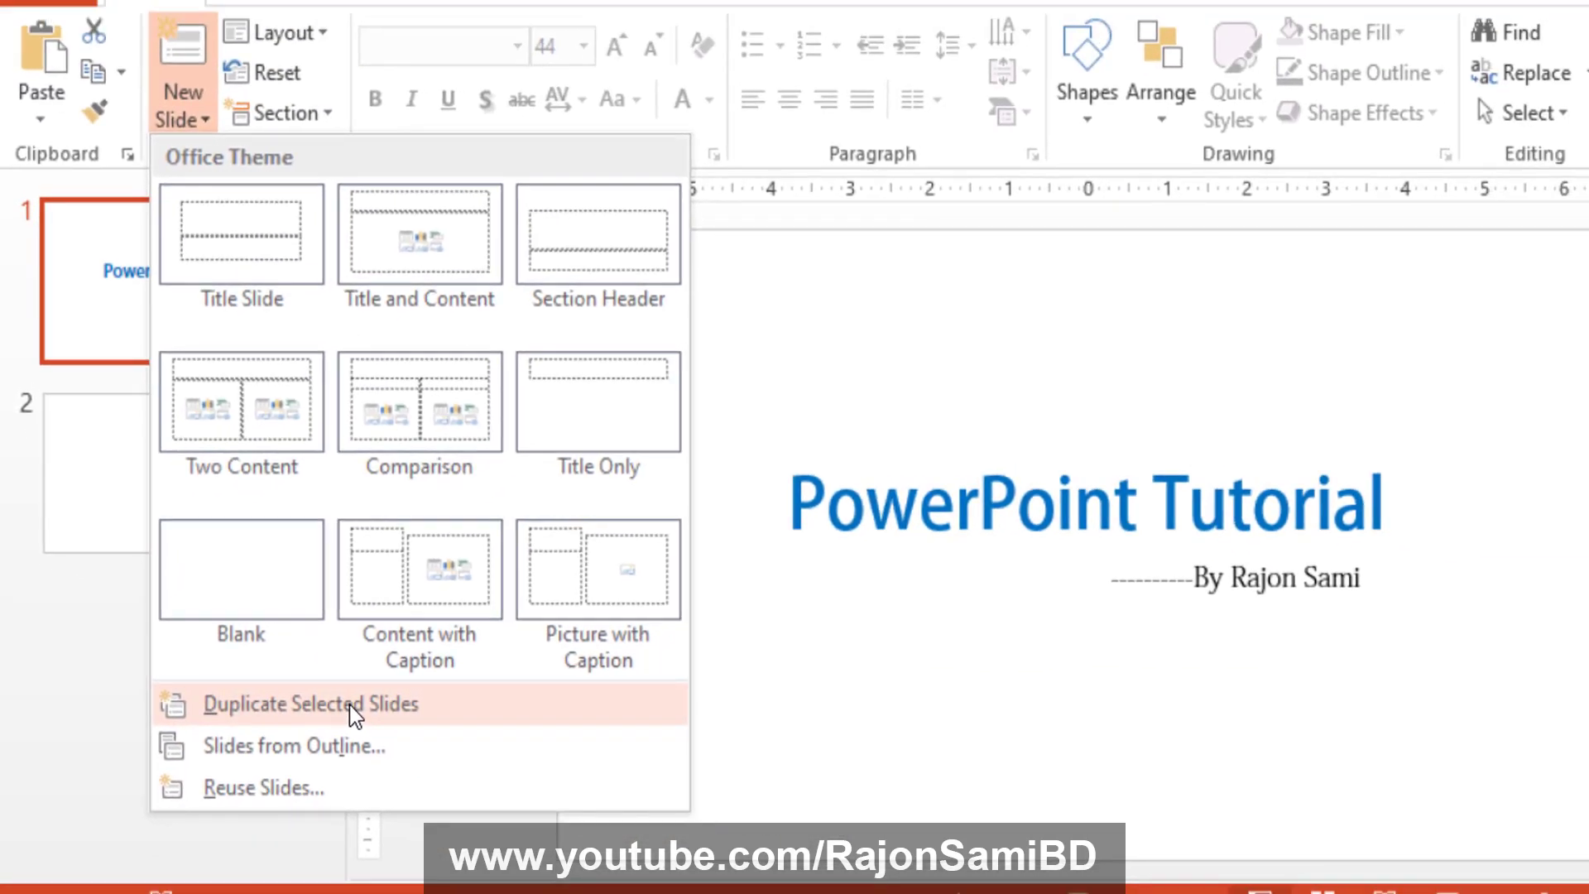
# - Duplicate the title slide, then test-edit the copy's word 'Tutorial' and undo the edit
pyautogui.click(349, 704)
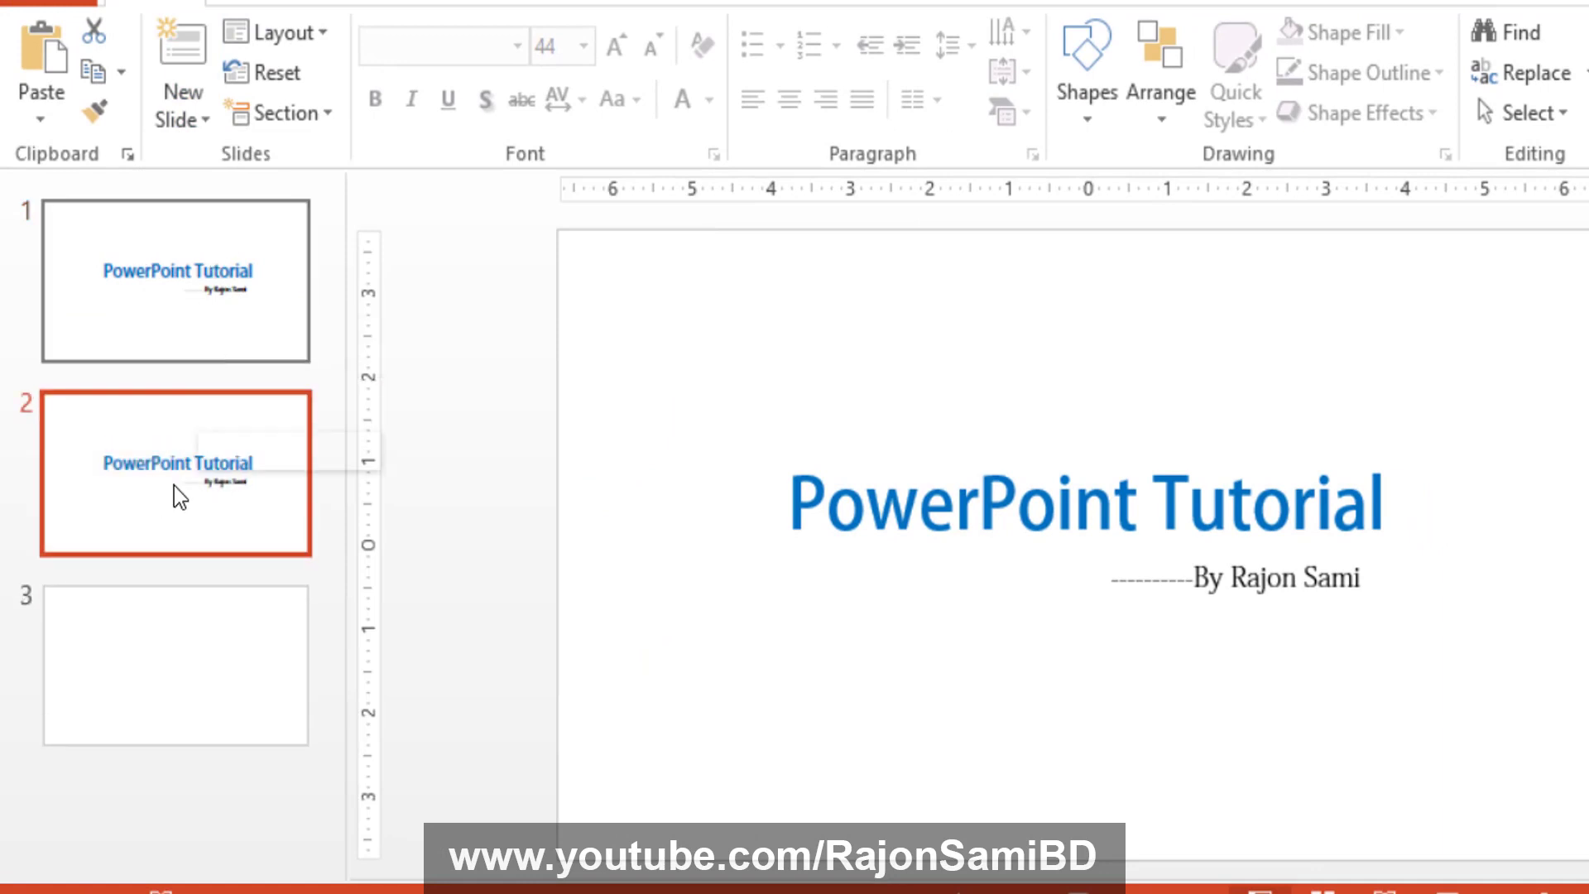
pyautogui.doubleClick(1178, 505)
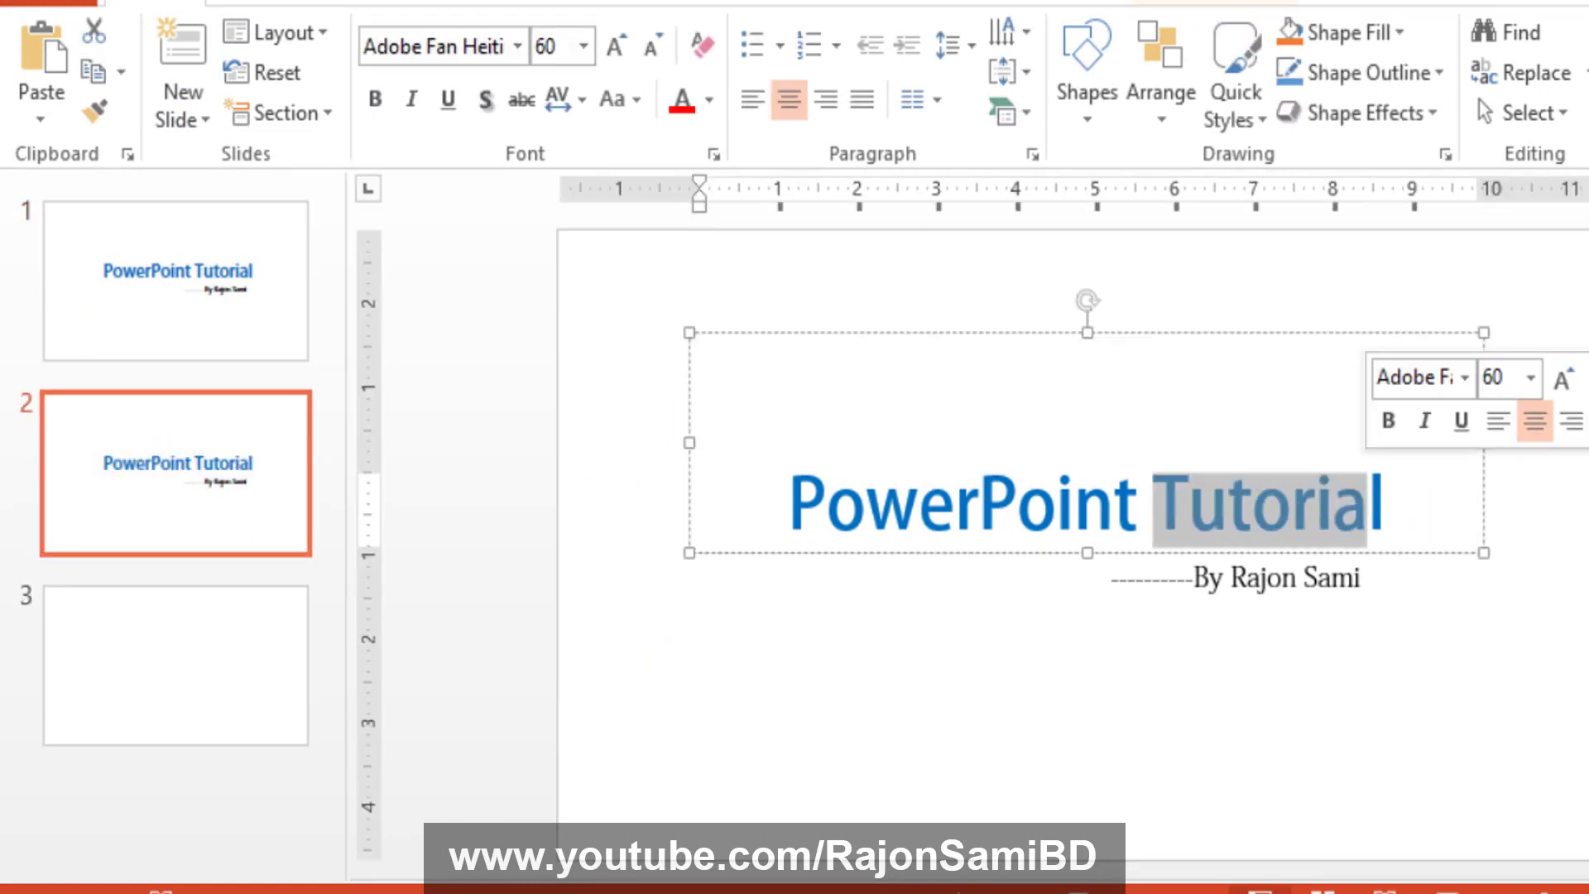
pyautogui.write('fsfsl')
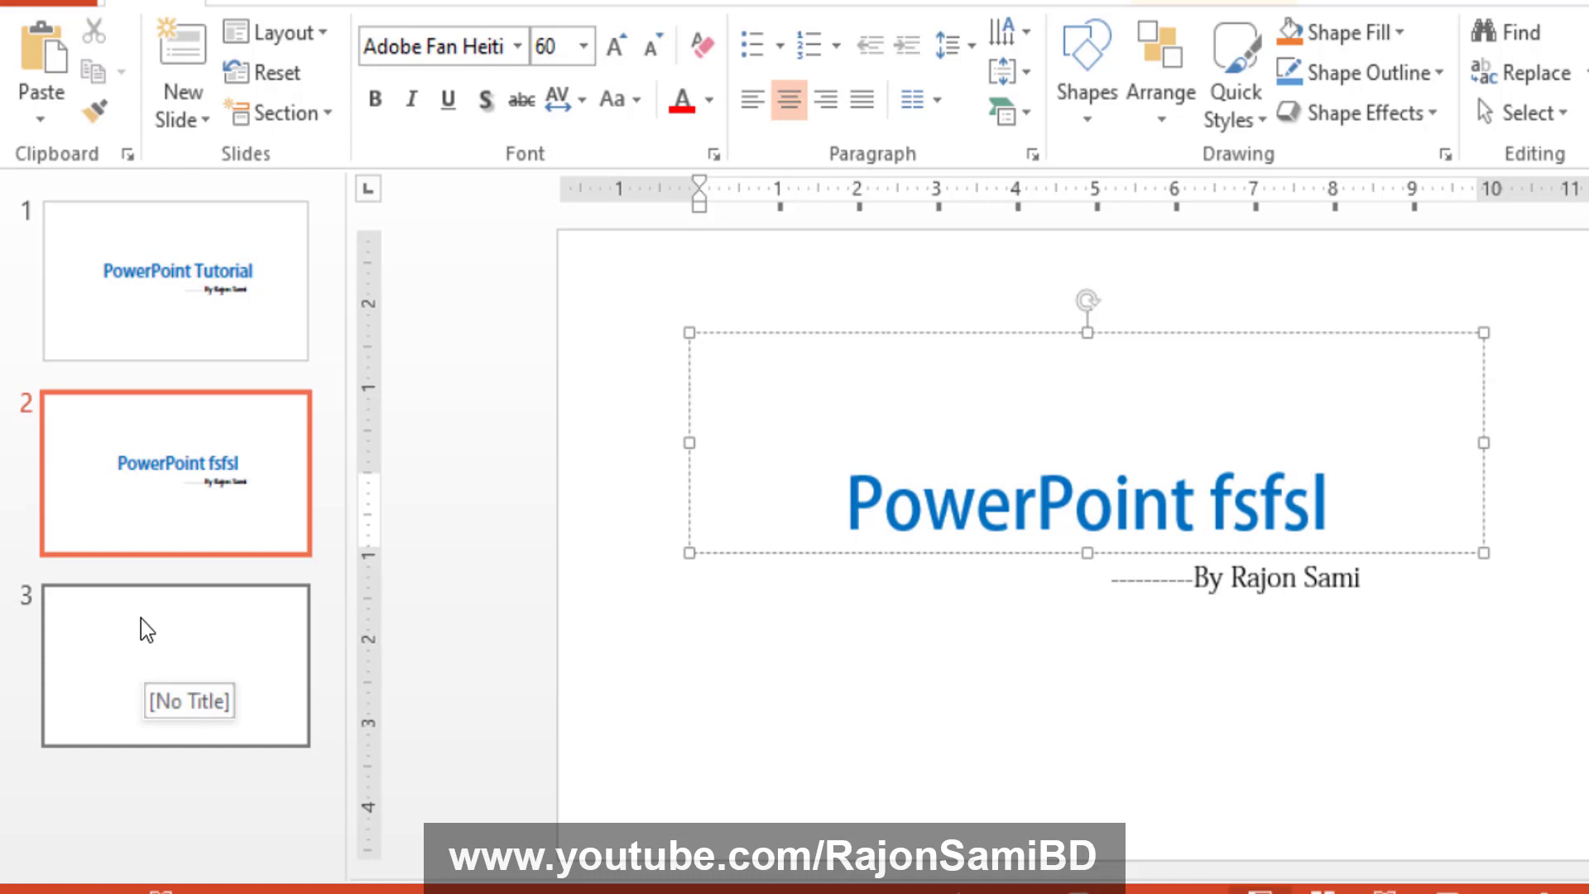
pyautogui.hotkey('ctrl', 'z')
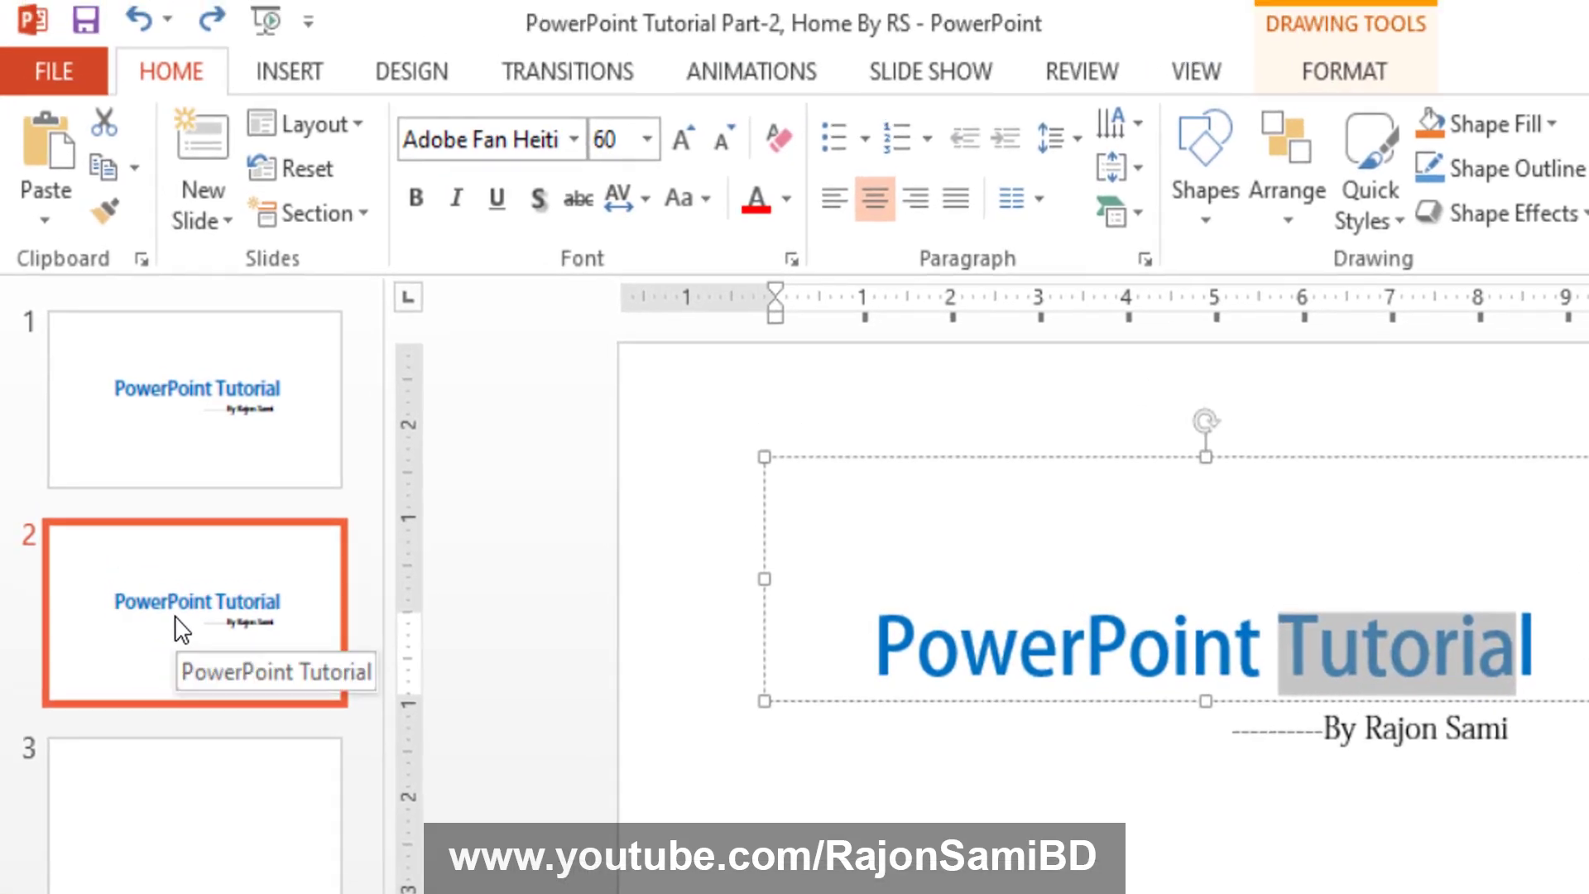
# - Delete the duplicate and blank slides, keeping only the title slide
pyautogui.click(202, 787)
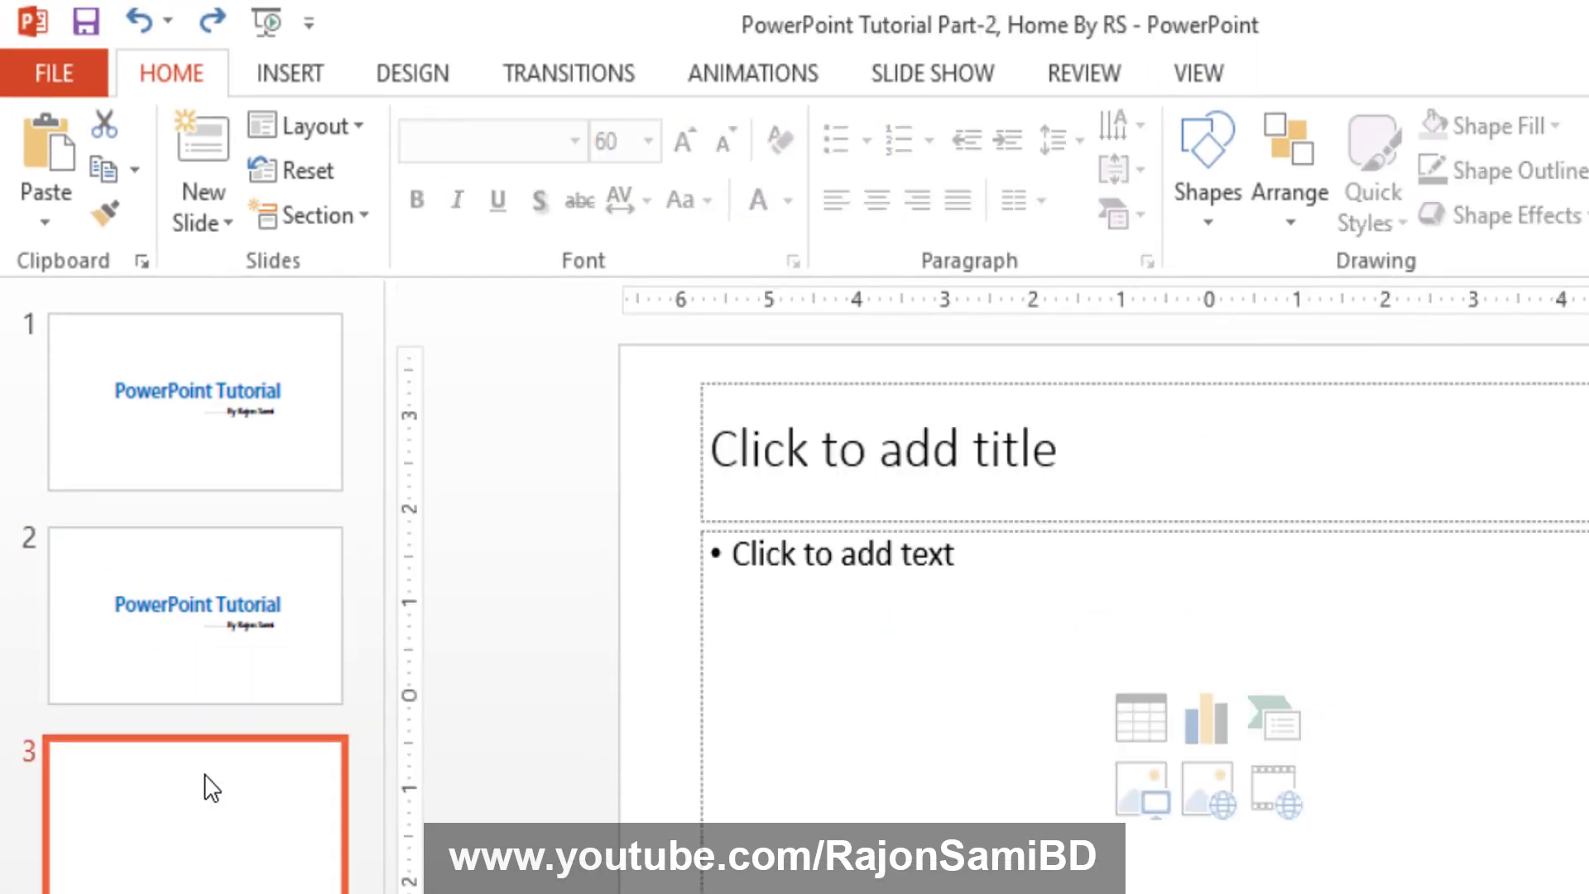
pyautogui.press('Delete')
pyautogui.press('Delete')
pyautogui.click(209, 208)
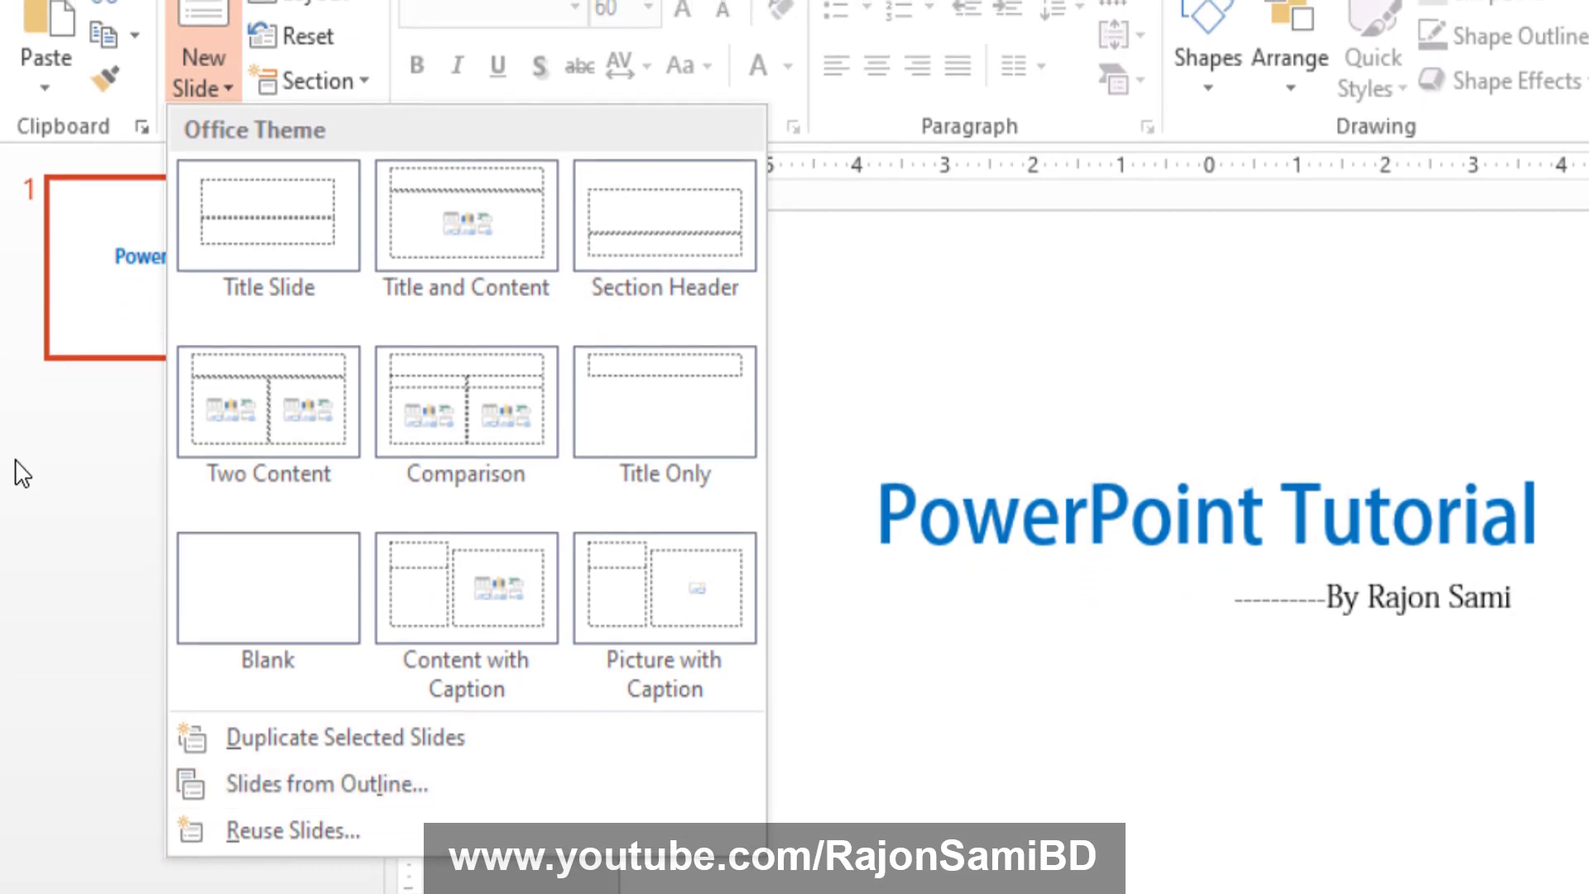
pyautogui.click(327, 784)
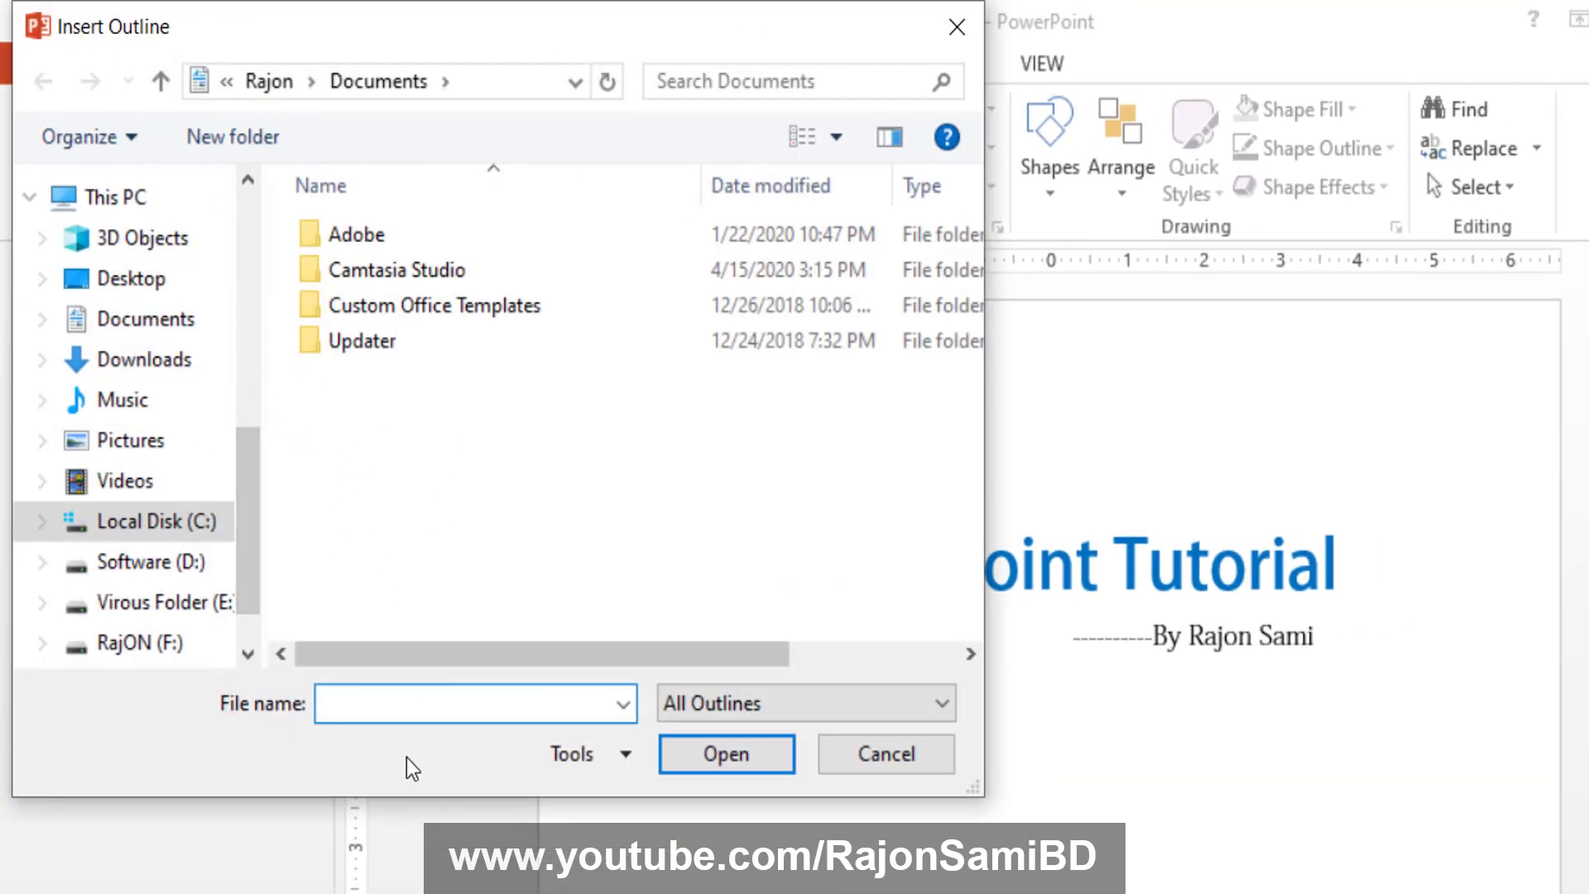
pyautogui.click(921, 763)
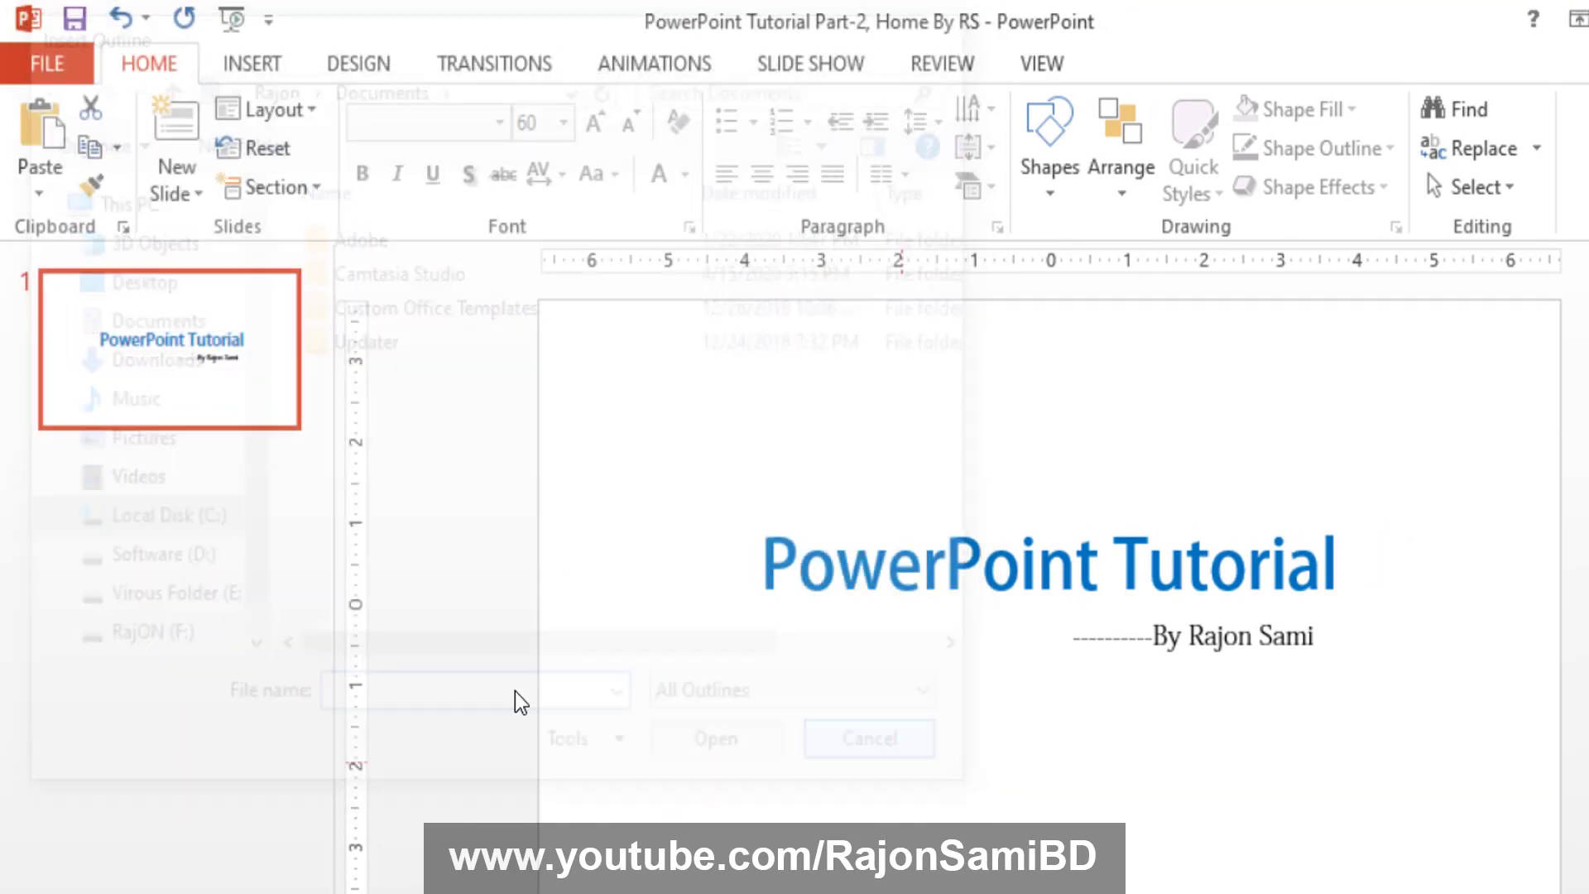
pyautogui.click(190, 195)
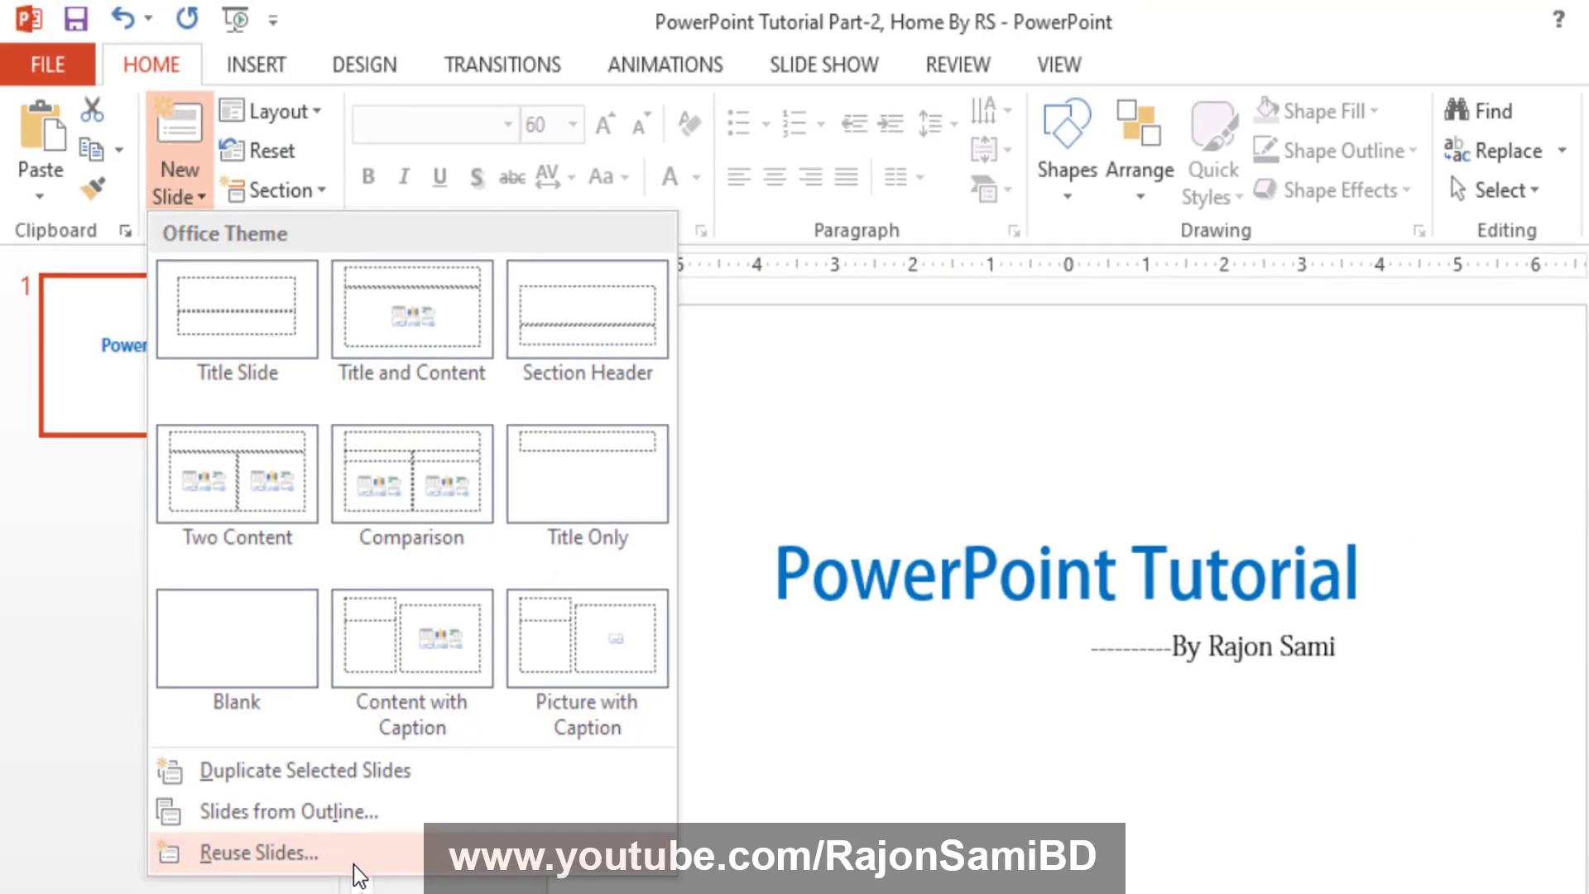
pyautogui.click(50, 550)
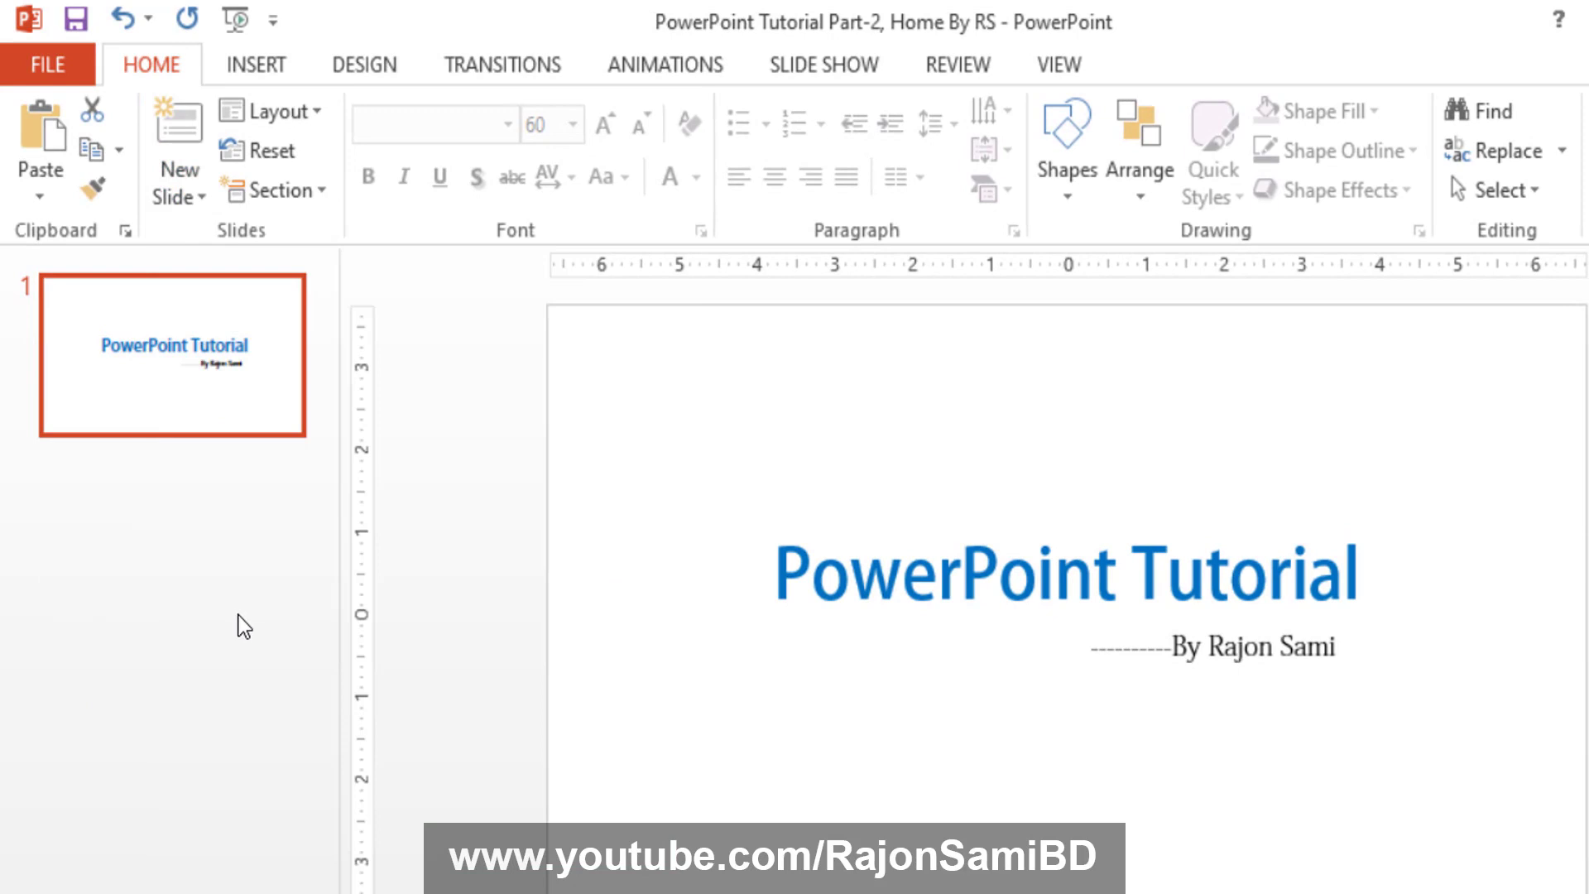
pyautogui.click(197, 196)
pyautogui.click(302, 844)
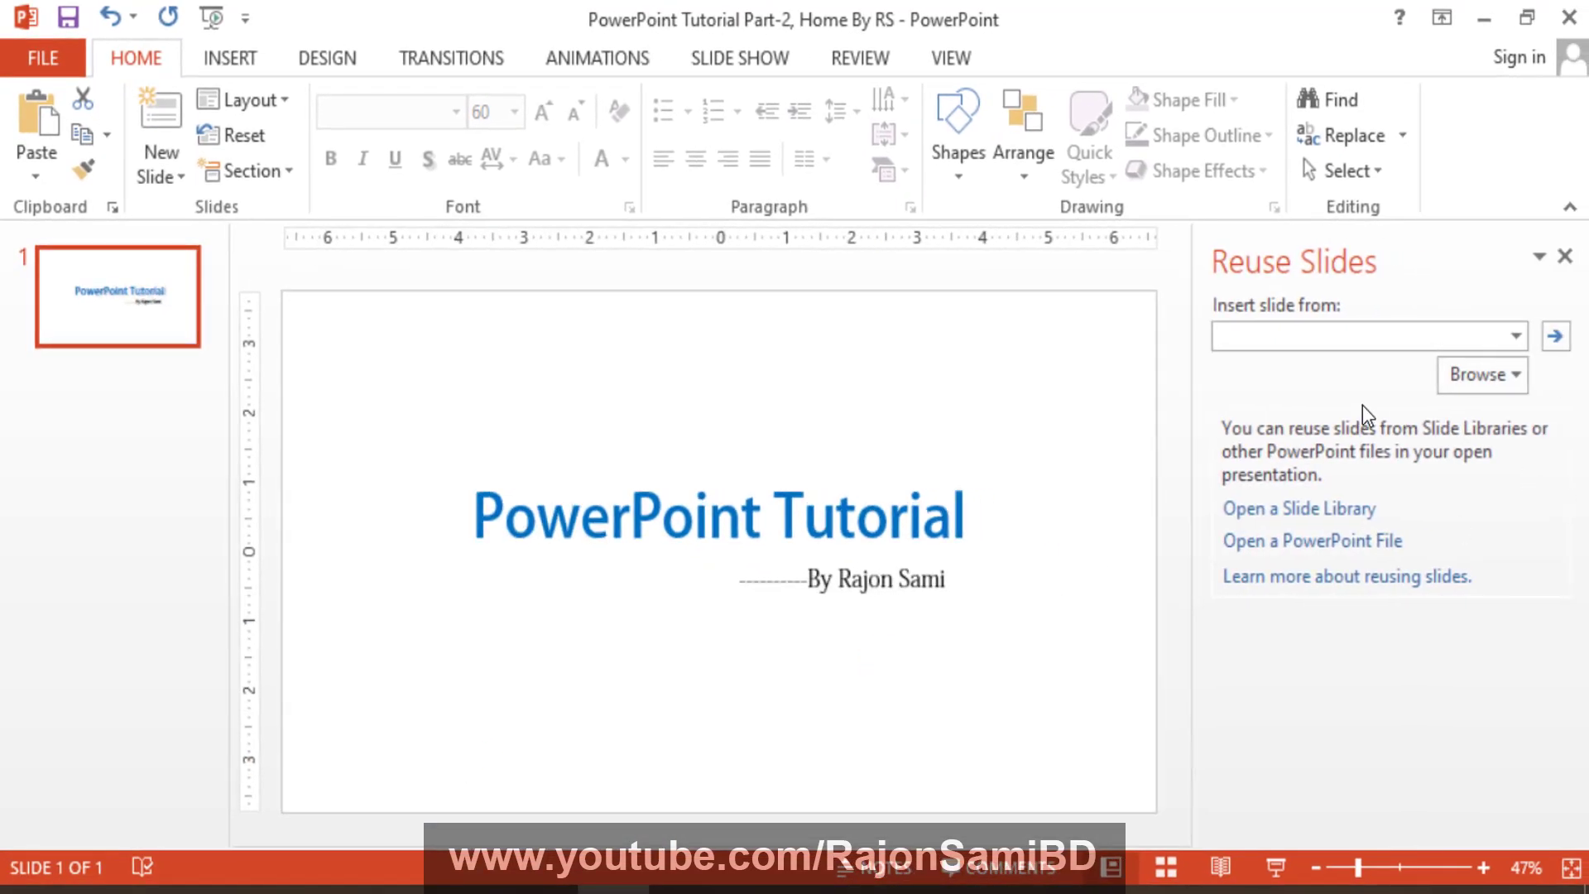
pyautogui.click(1527, 336)
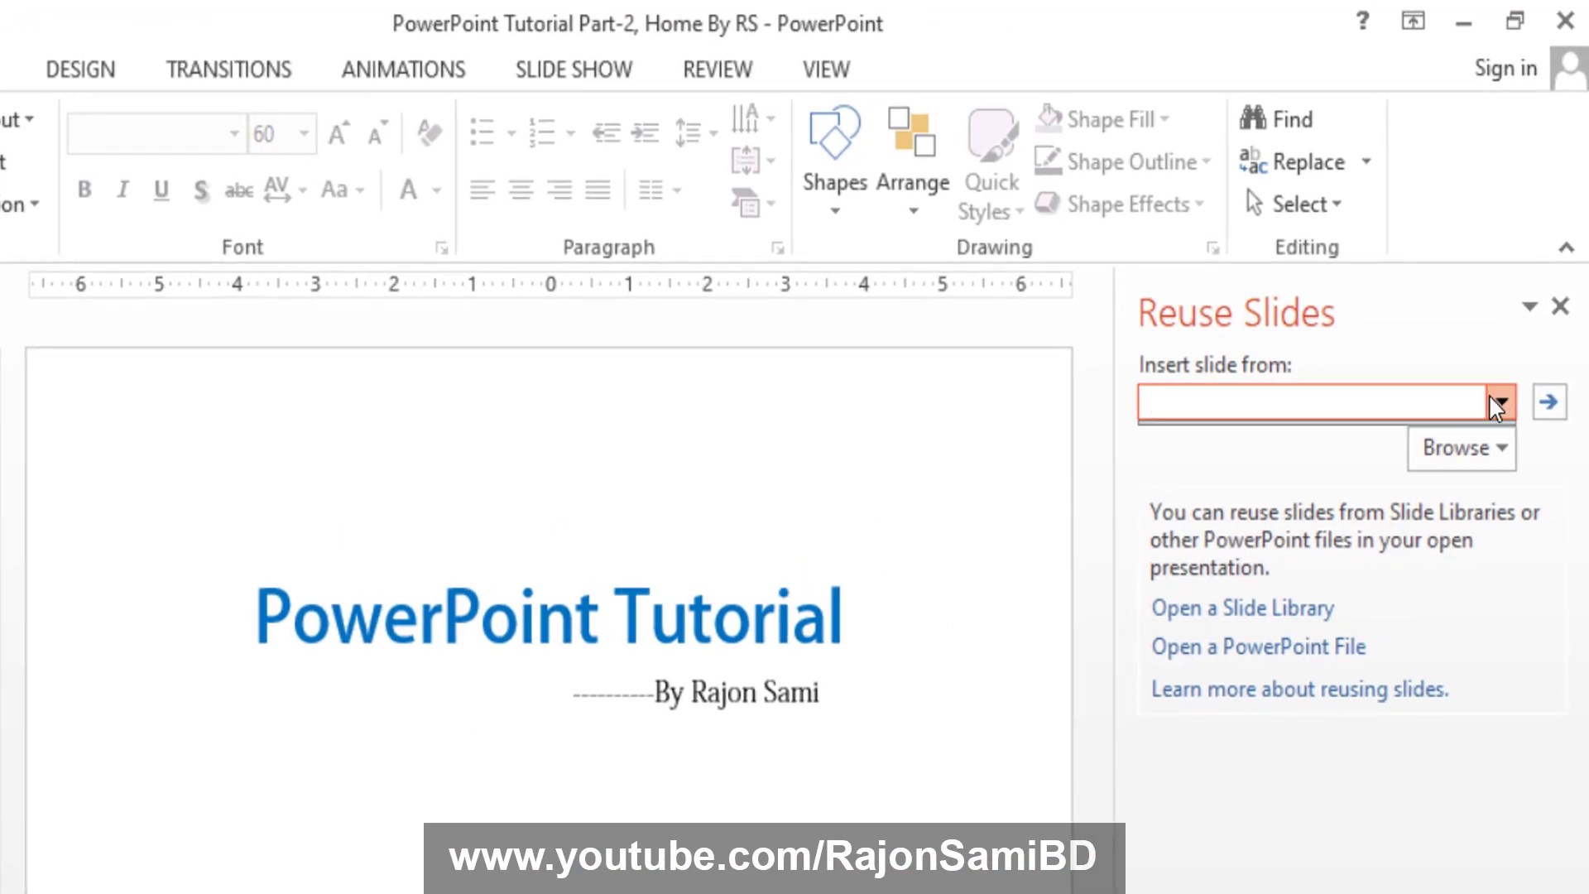
pyautogui.click(1462, 447)
pyautogui.click(1462, 543)
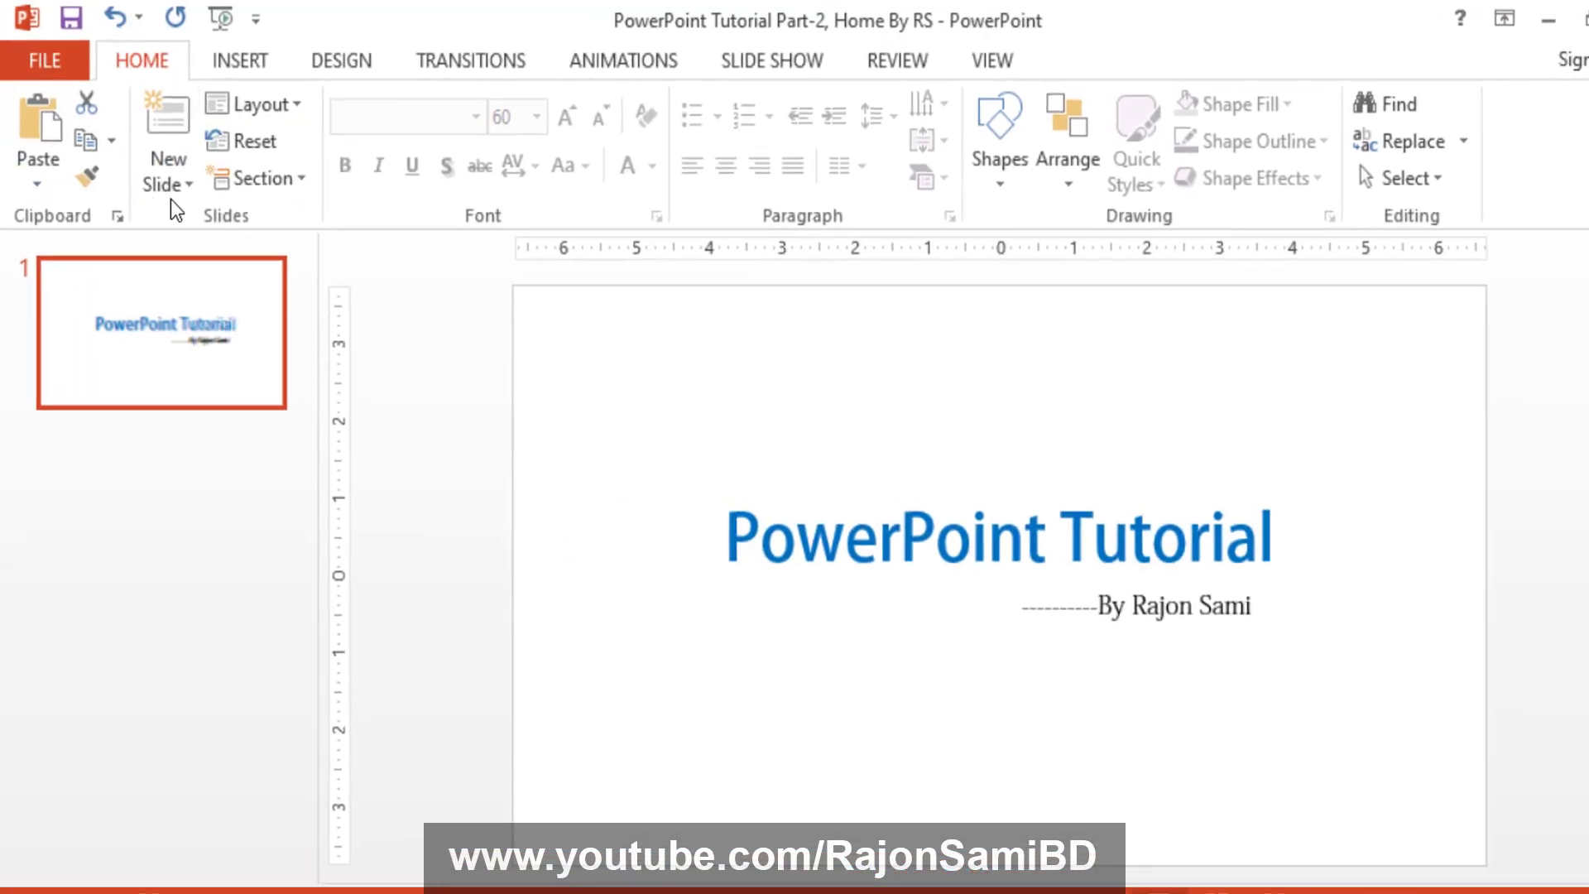
# - Compare the New Slide layout gallery with the Layout gallery for the current slide
pyautogui.click(186, 183)
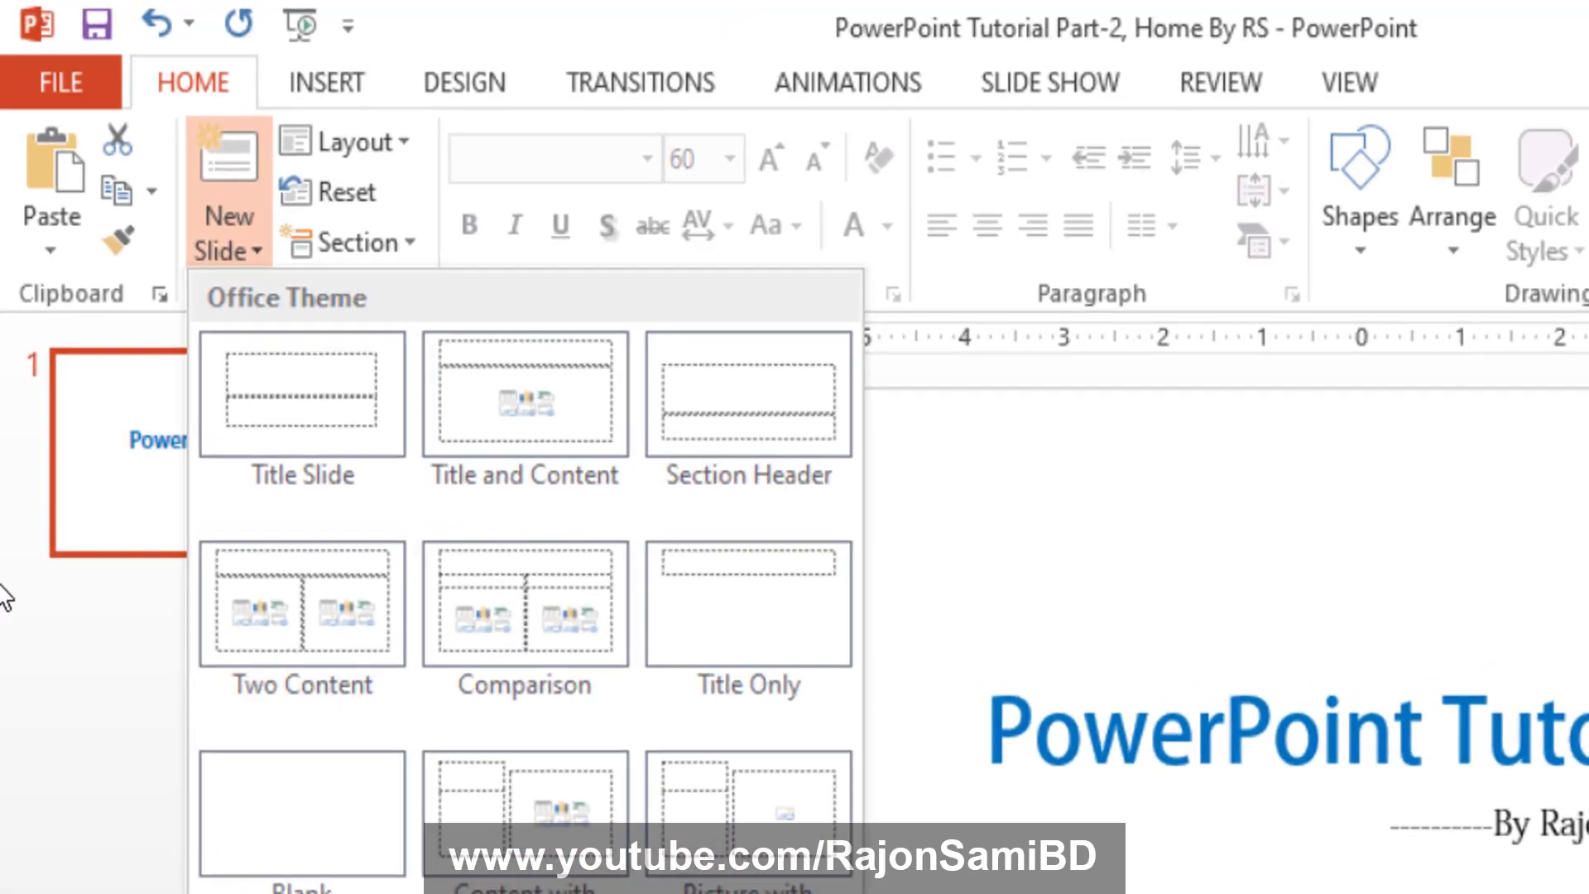
pyautogui.click(841, 705)
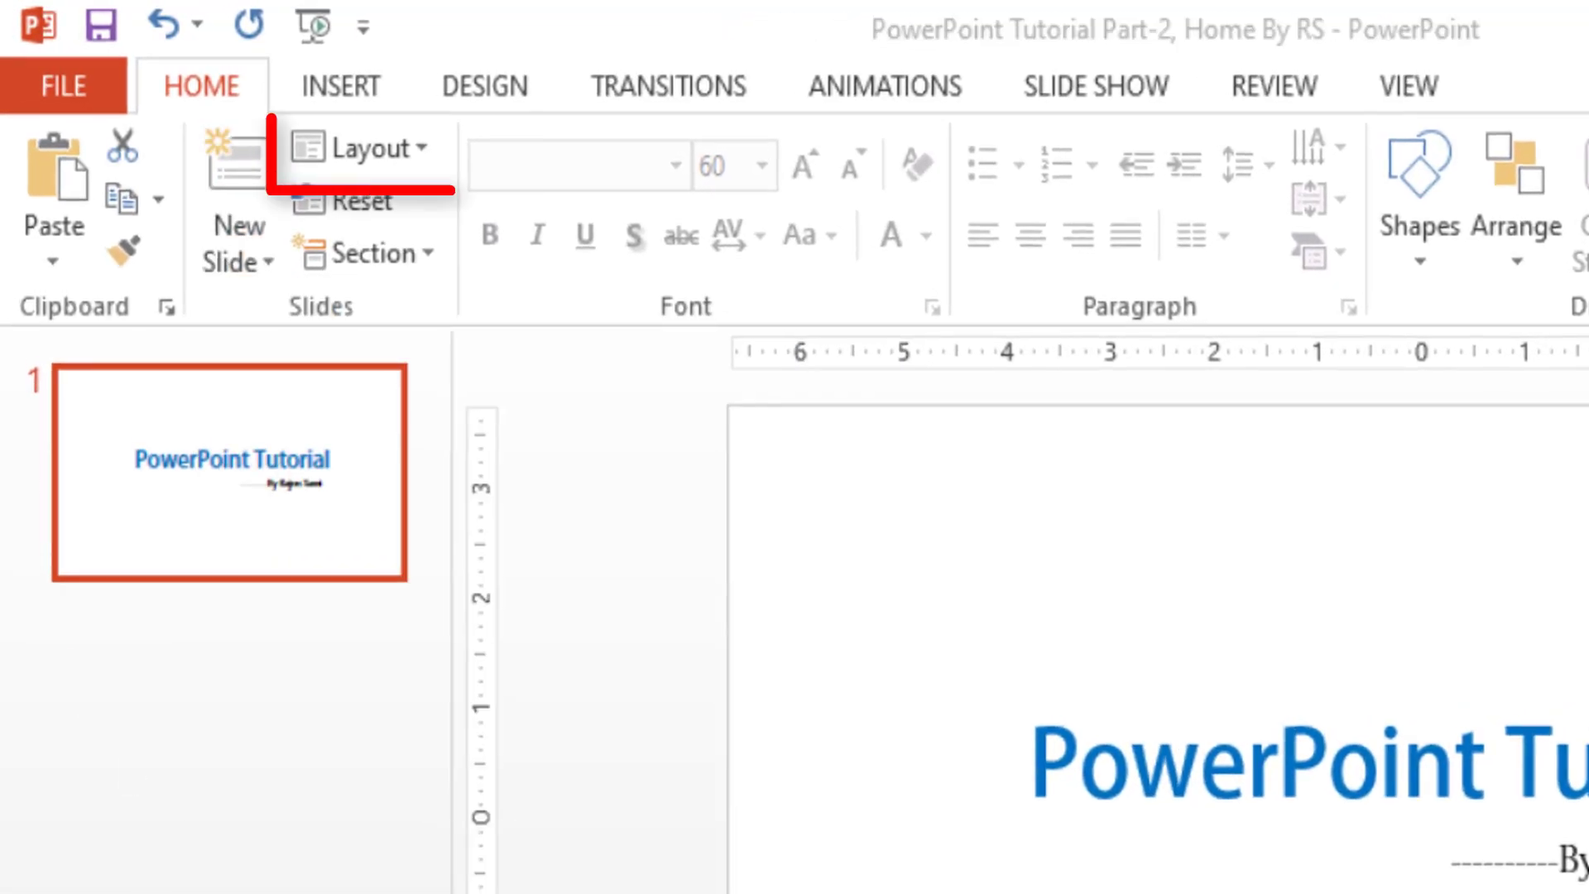
pyautogui.click(419, 146)
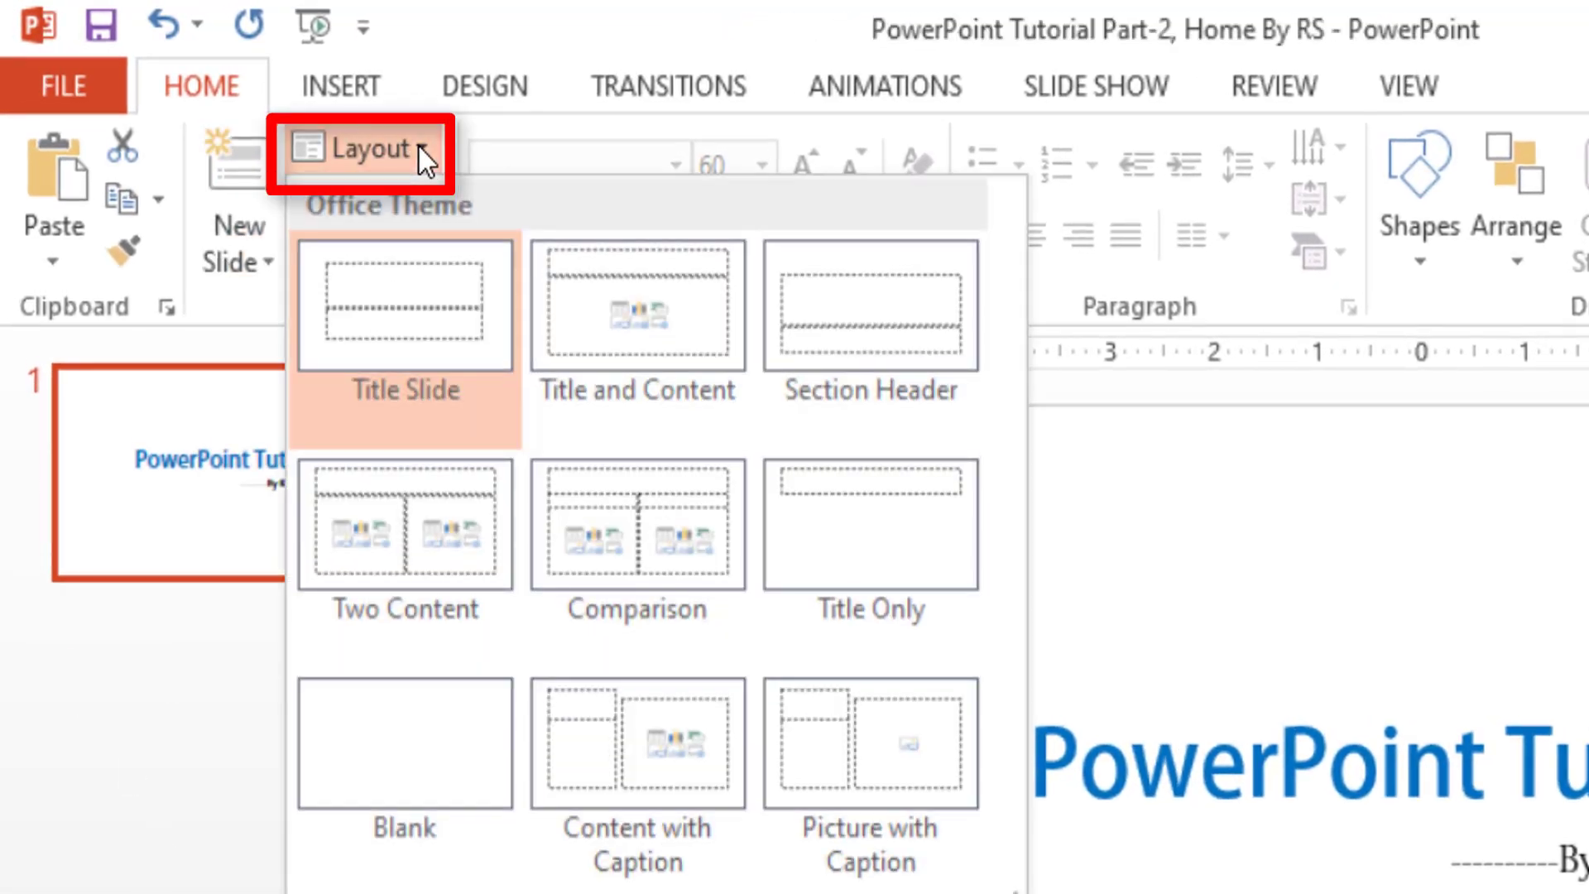
pyautogui.click(185, 779)
pyautogui.click(240, 249)
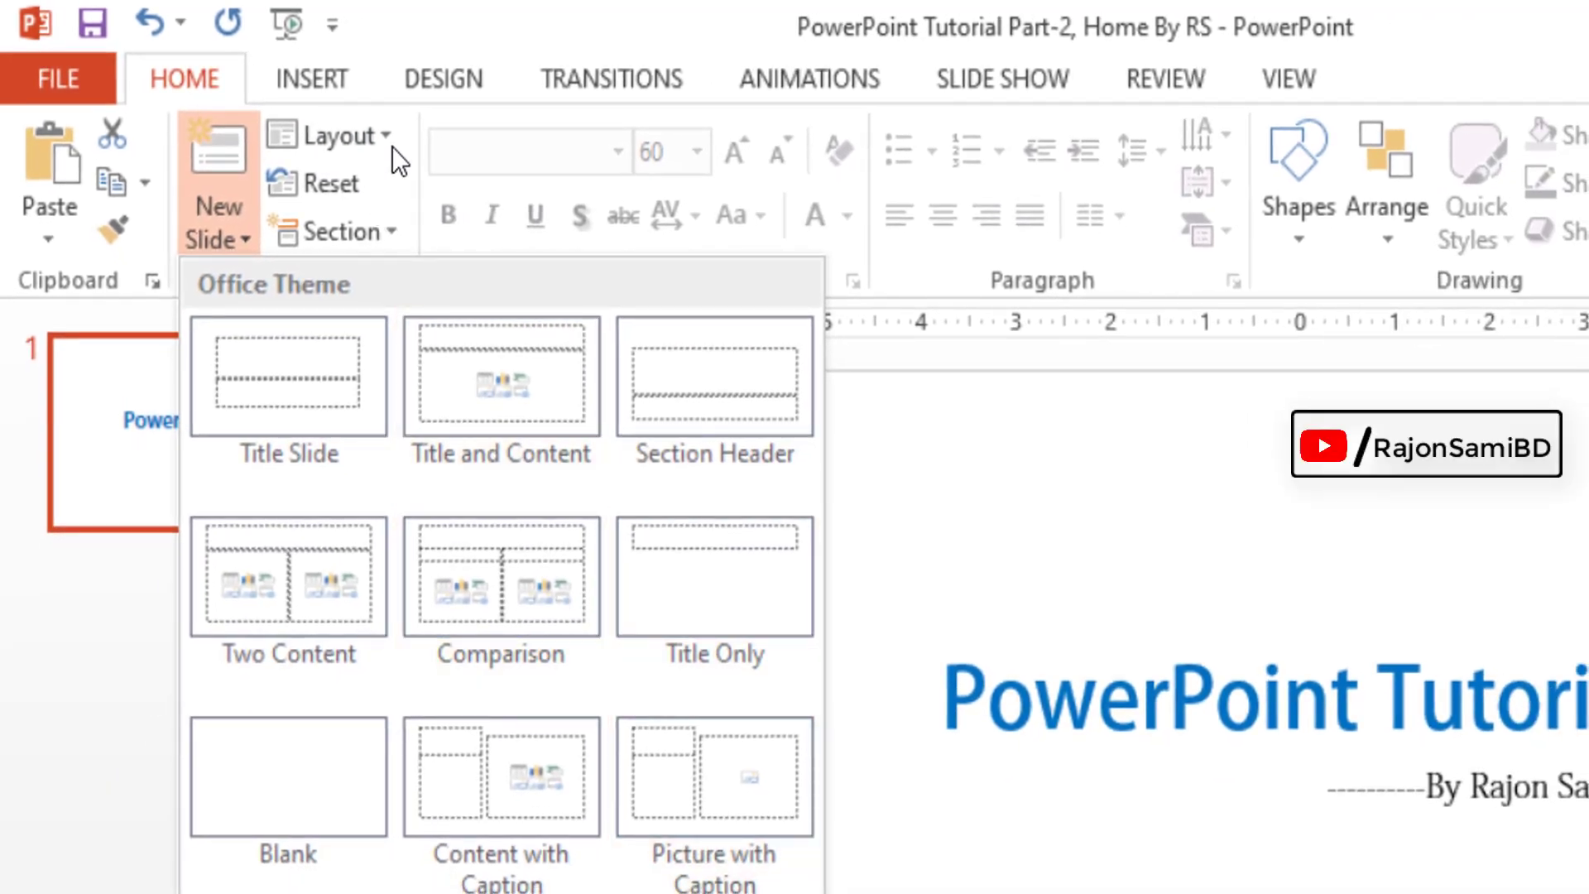
pyautogui.click(386, 139)
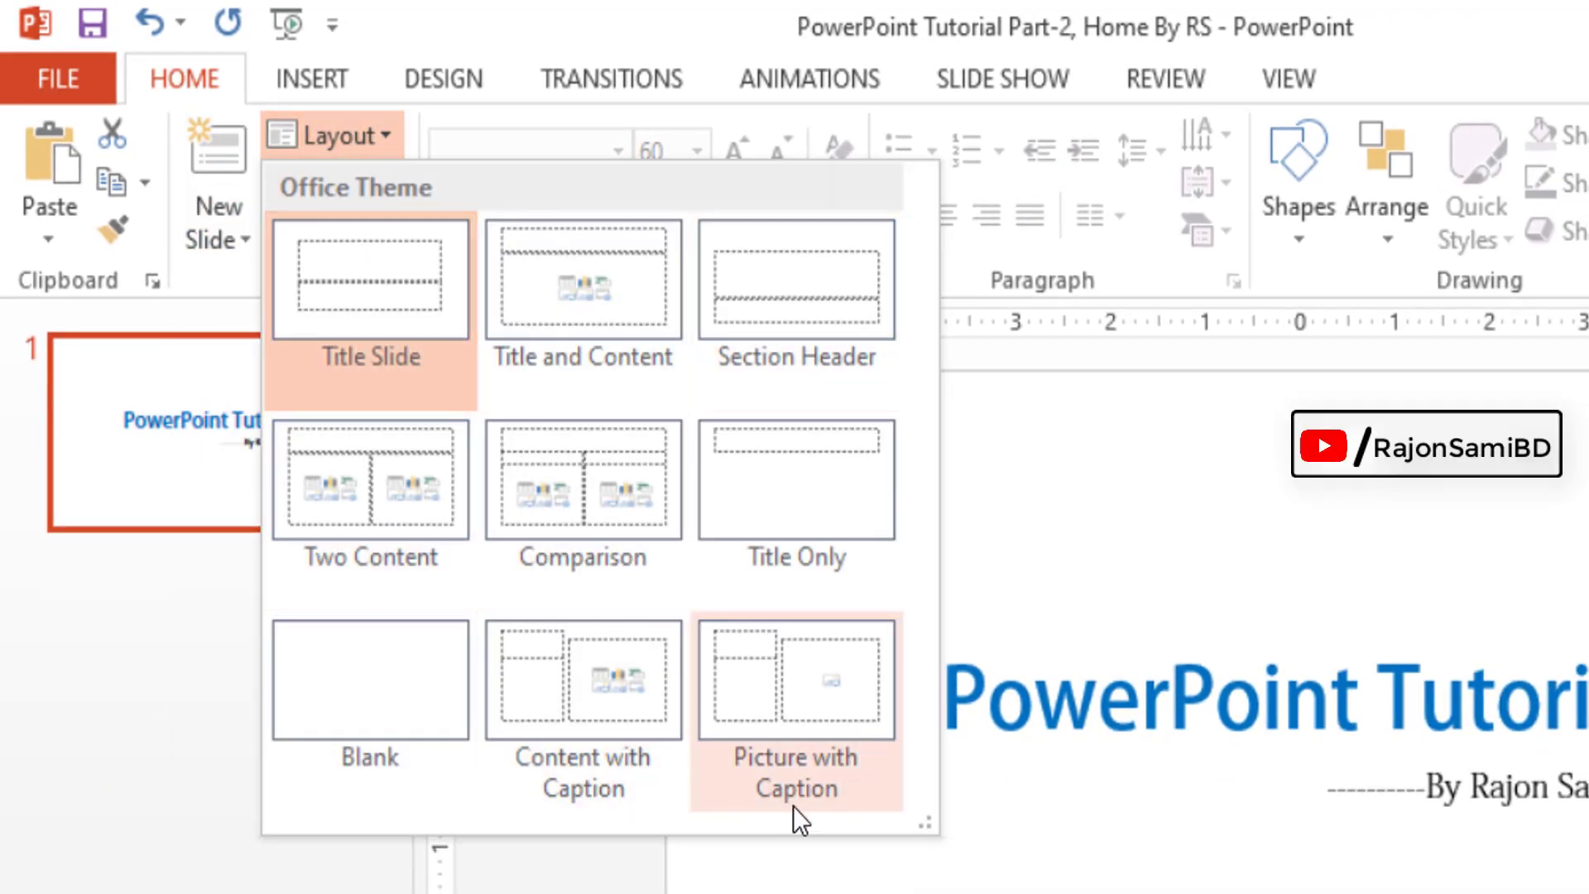
pyautogui.click(234, 236)
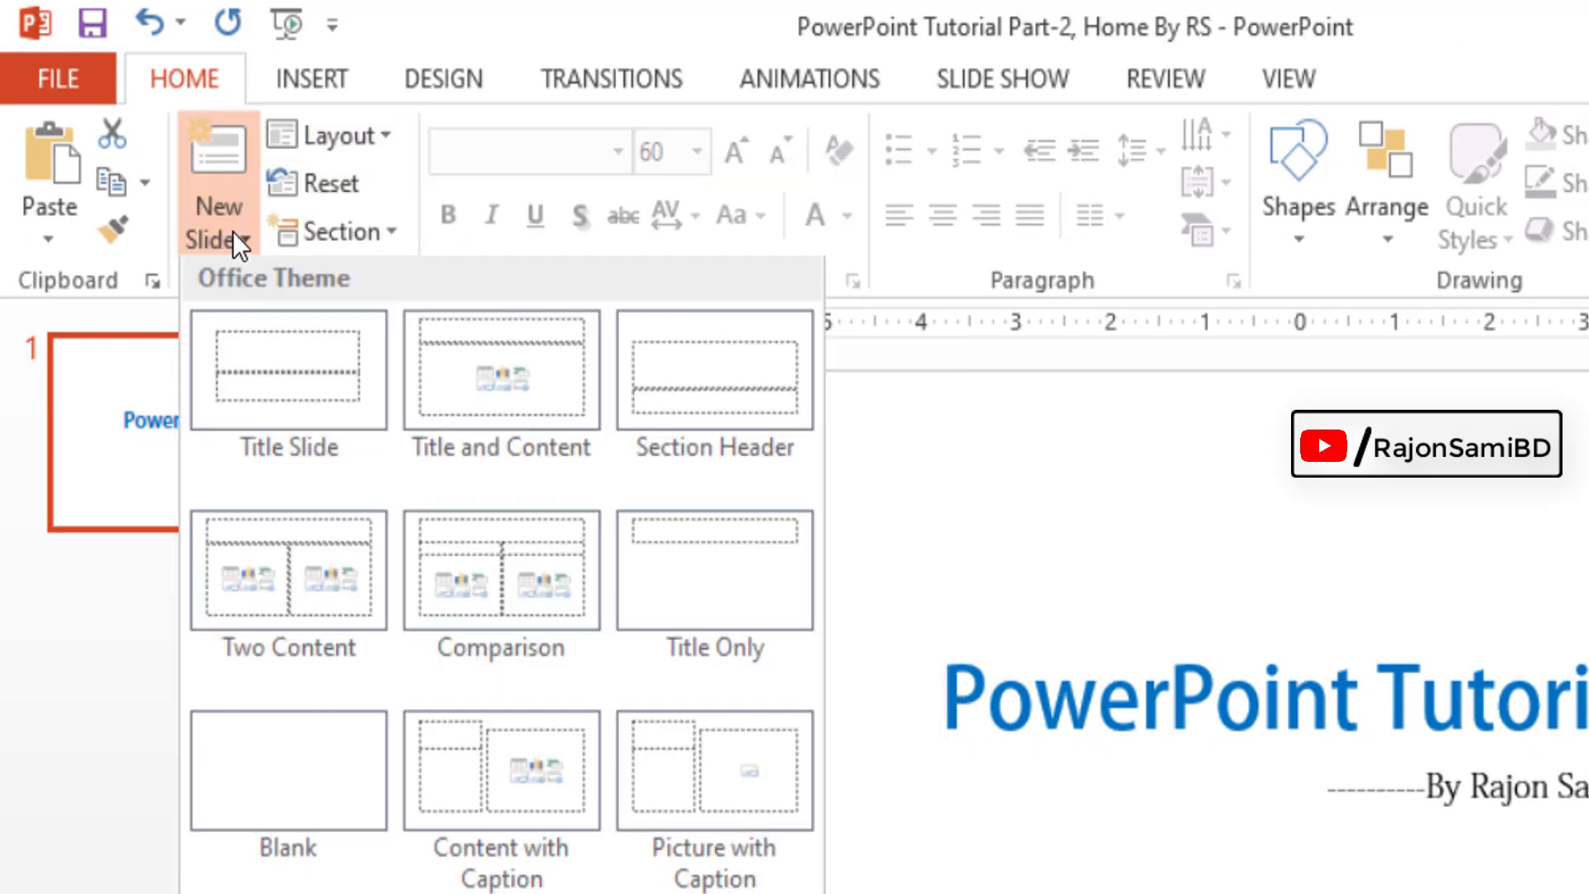
pyautogui.click(238, 232)
pyautogui.click(238, 236)
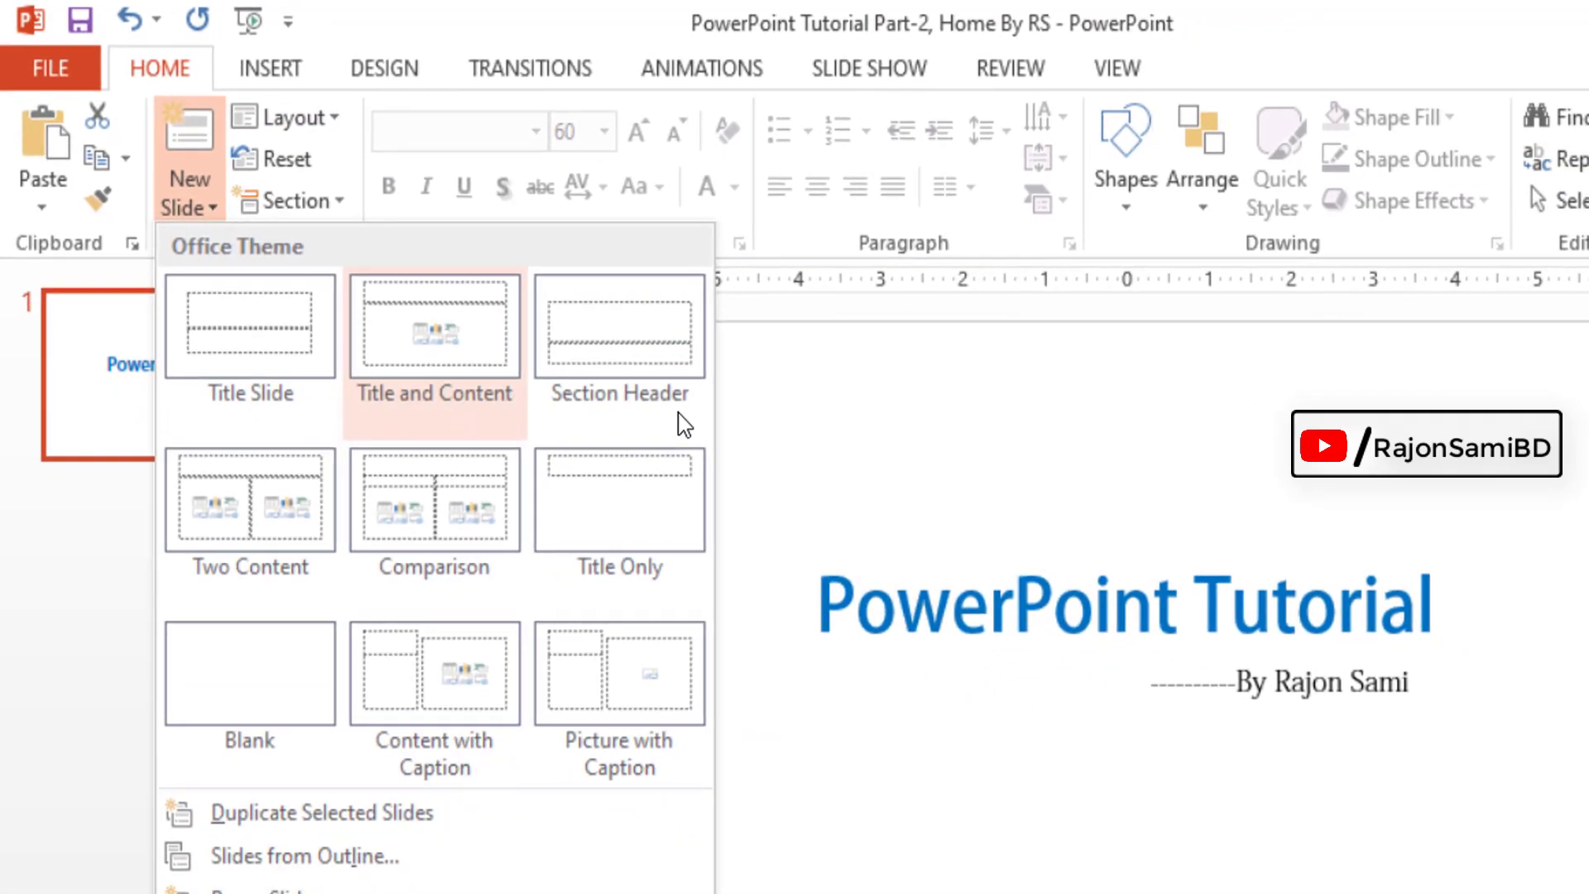
# - Add a Title Slide-layout second slide with the filler title 'ssfsf'
pyautogui.click(913, 686)
pyautogui.click(891, 691)
pyautogui.write('ssfsf')
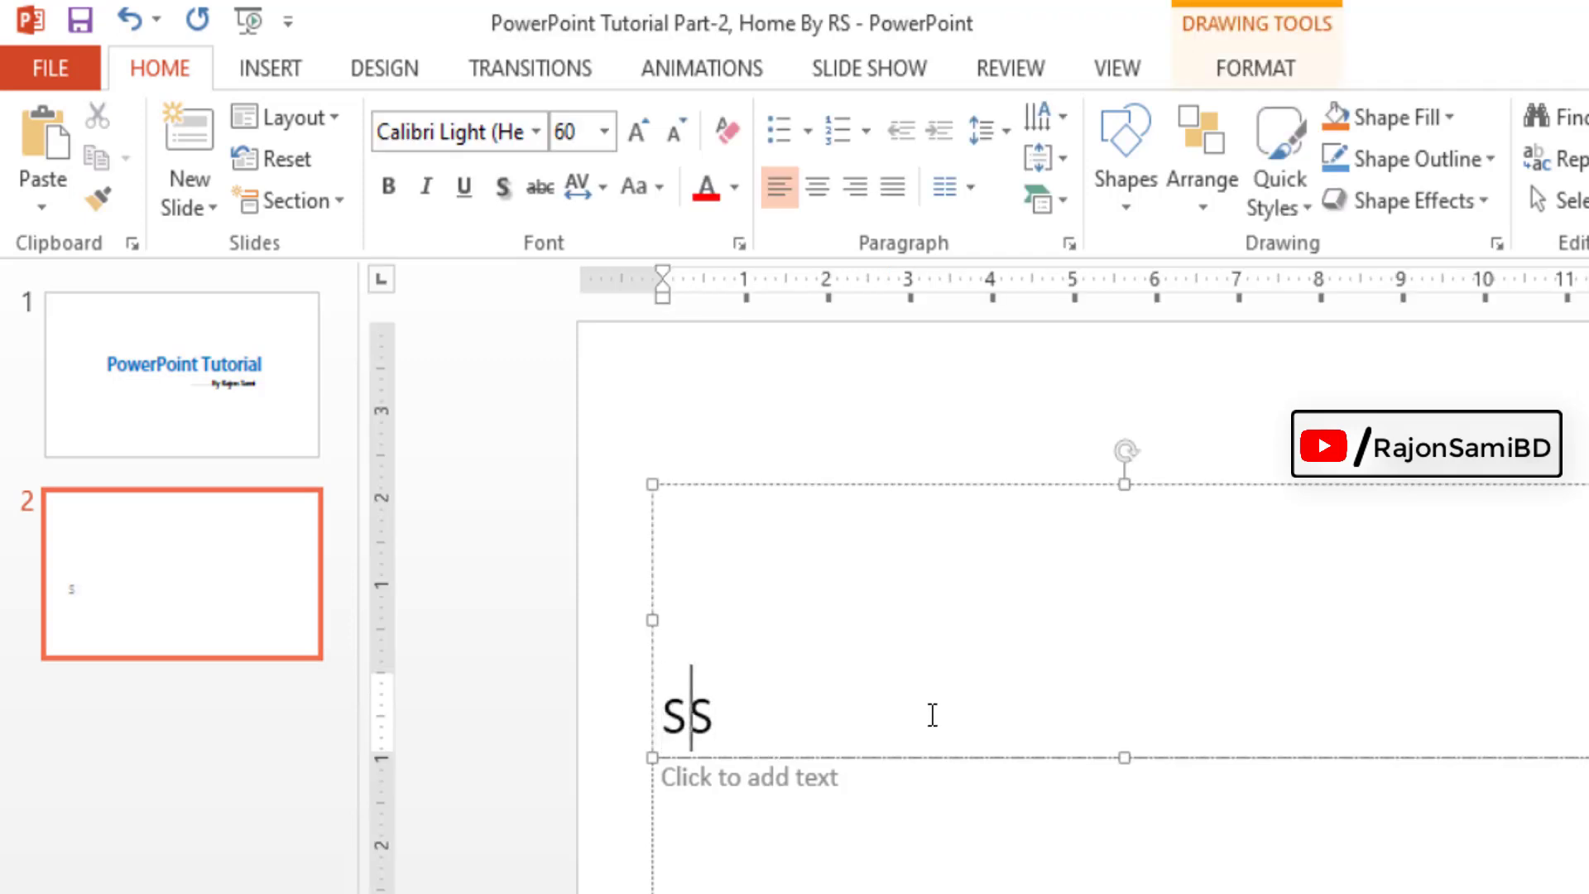
pyautogui.click(231, 442)
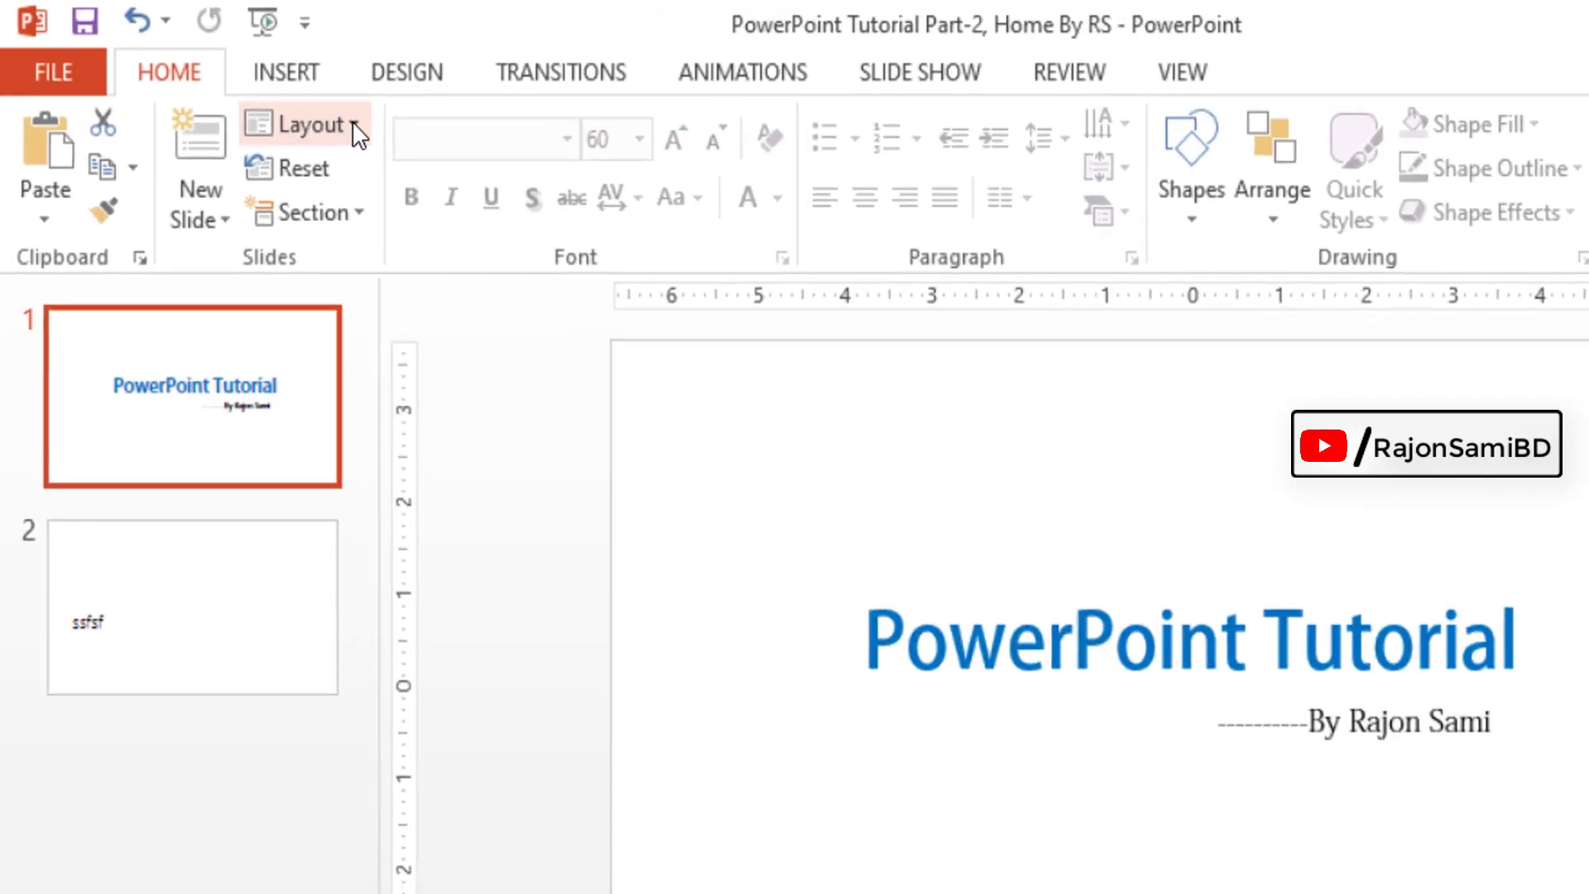
# - Try the Title and Content, Section Header and Picture with Caption layouts on slide 1, then settle on Title Slide
pyautogui.click(335, 118)
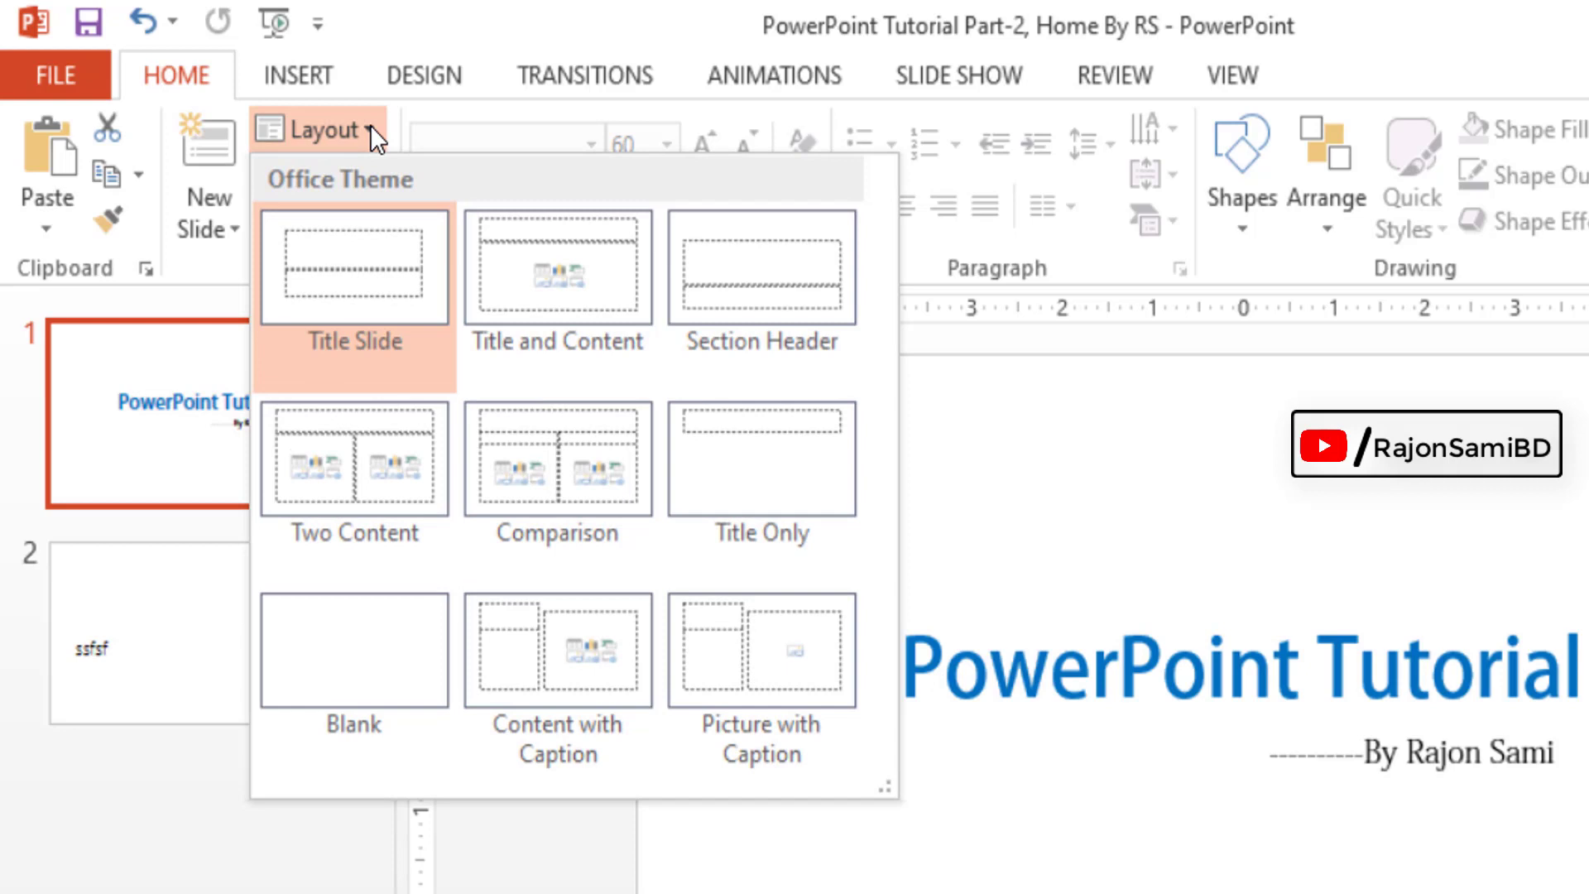
pyautogui.click(593, 308)
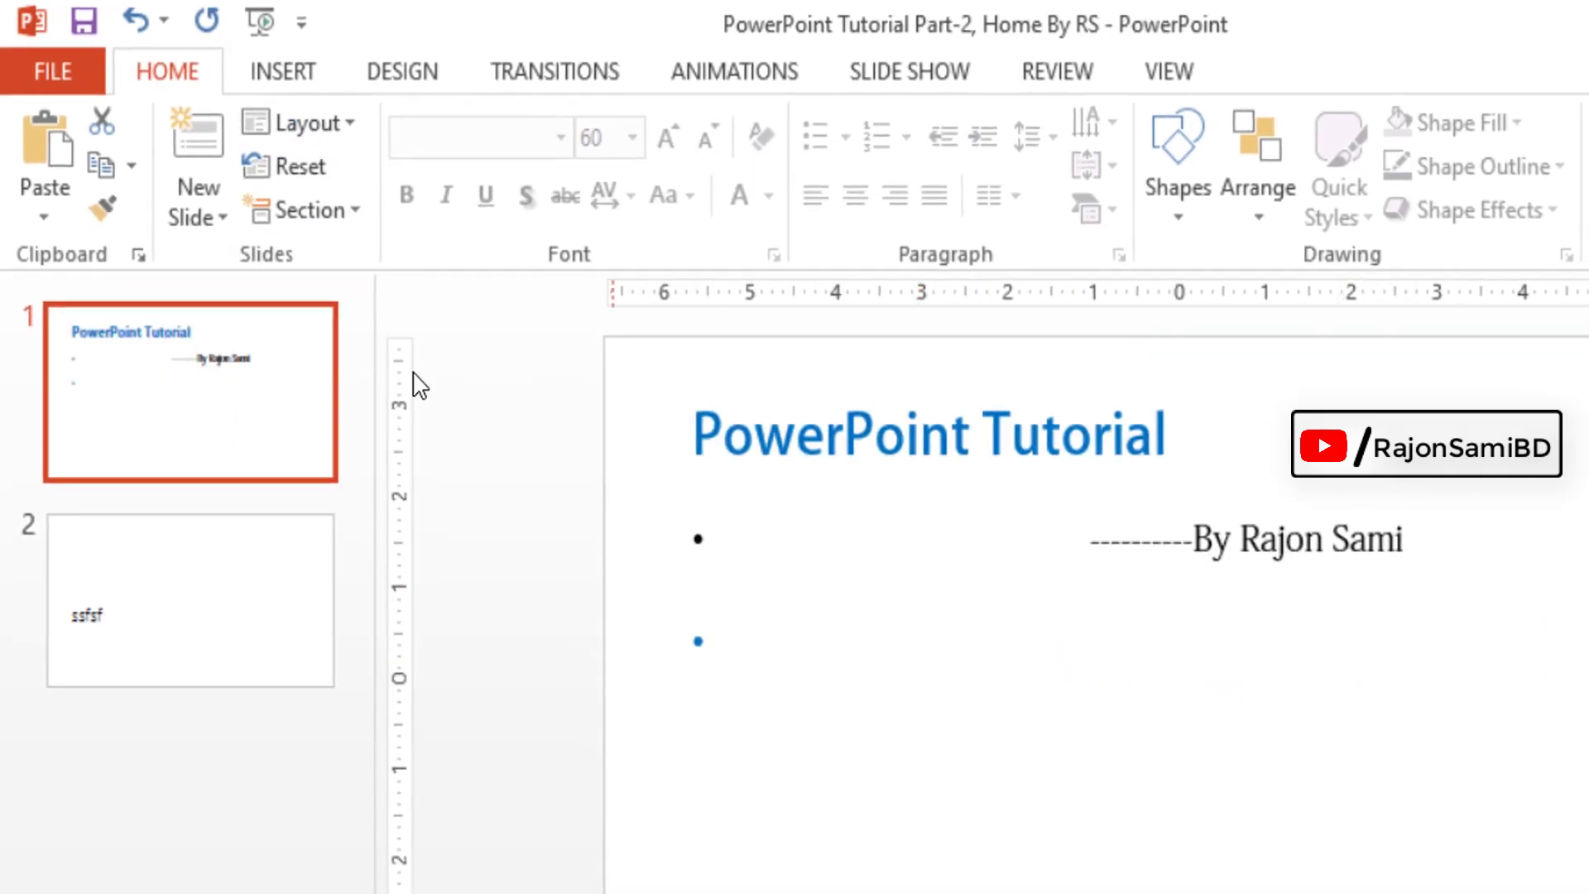
pyautogui.click(345, 126)
pyautogui.click(762, 295)
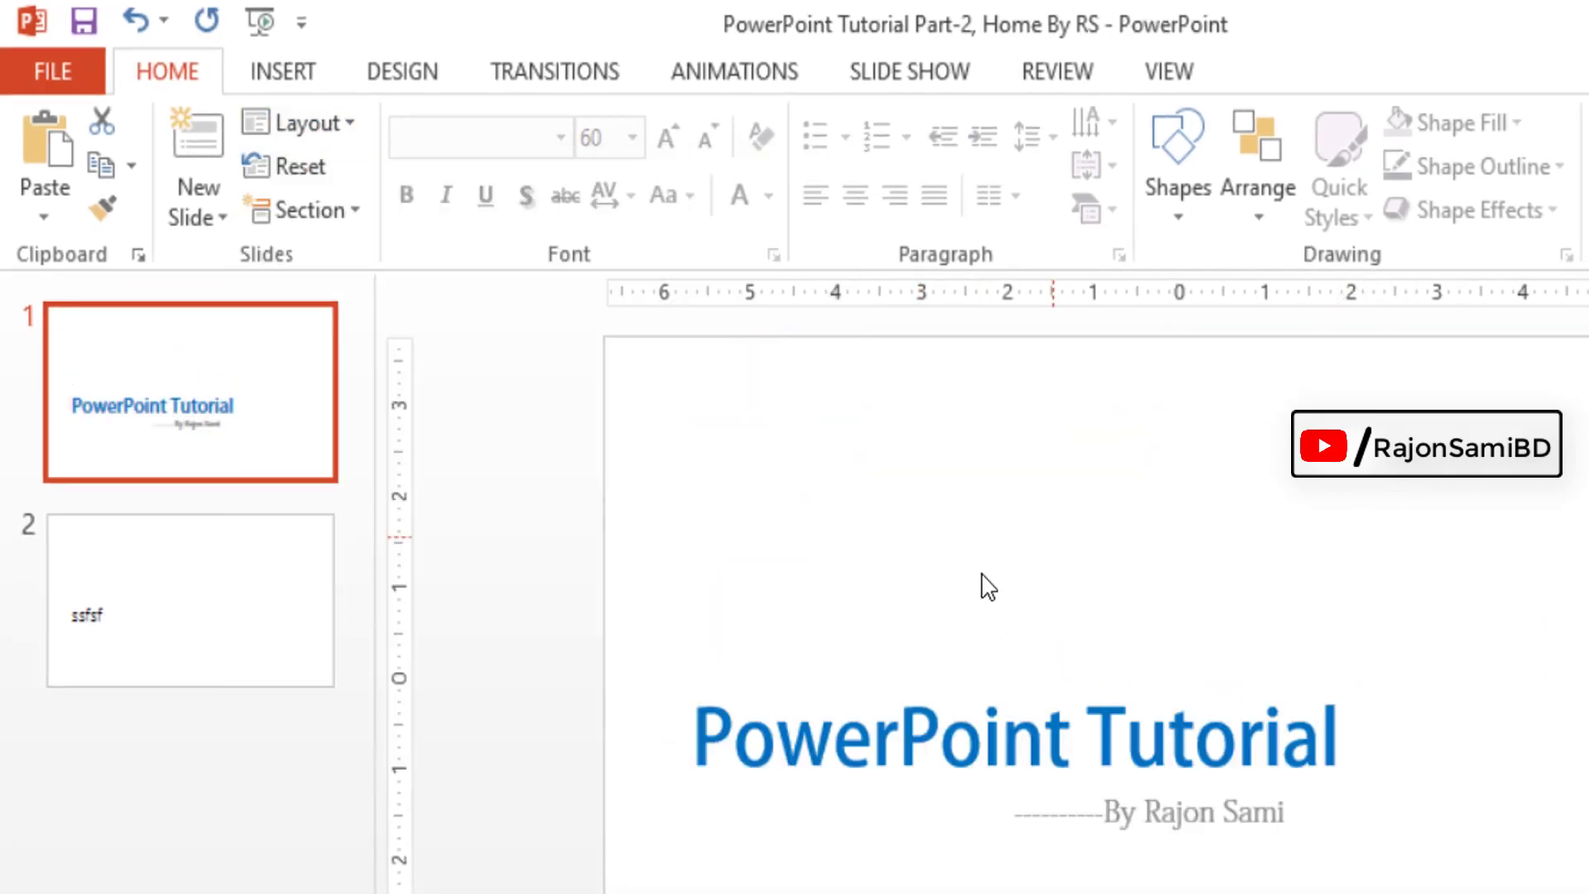
pyautogui.click(298, 122)
pyautogui.click(745, 682)
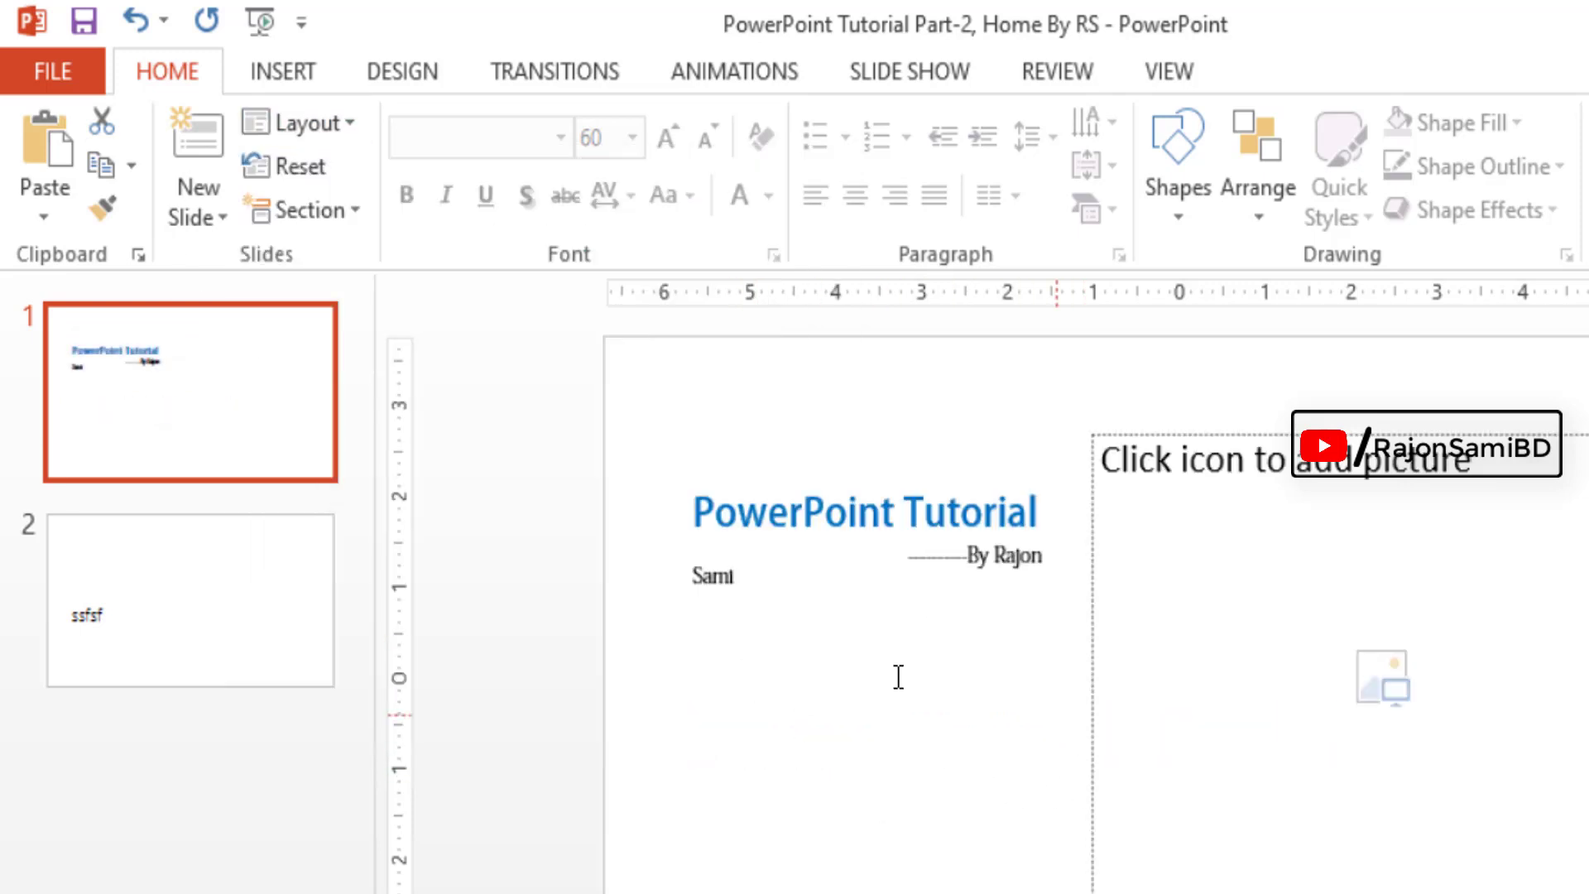
pyautogui.click(930, 586)
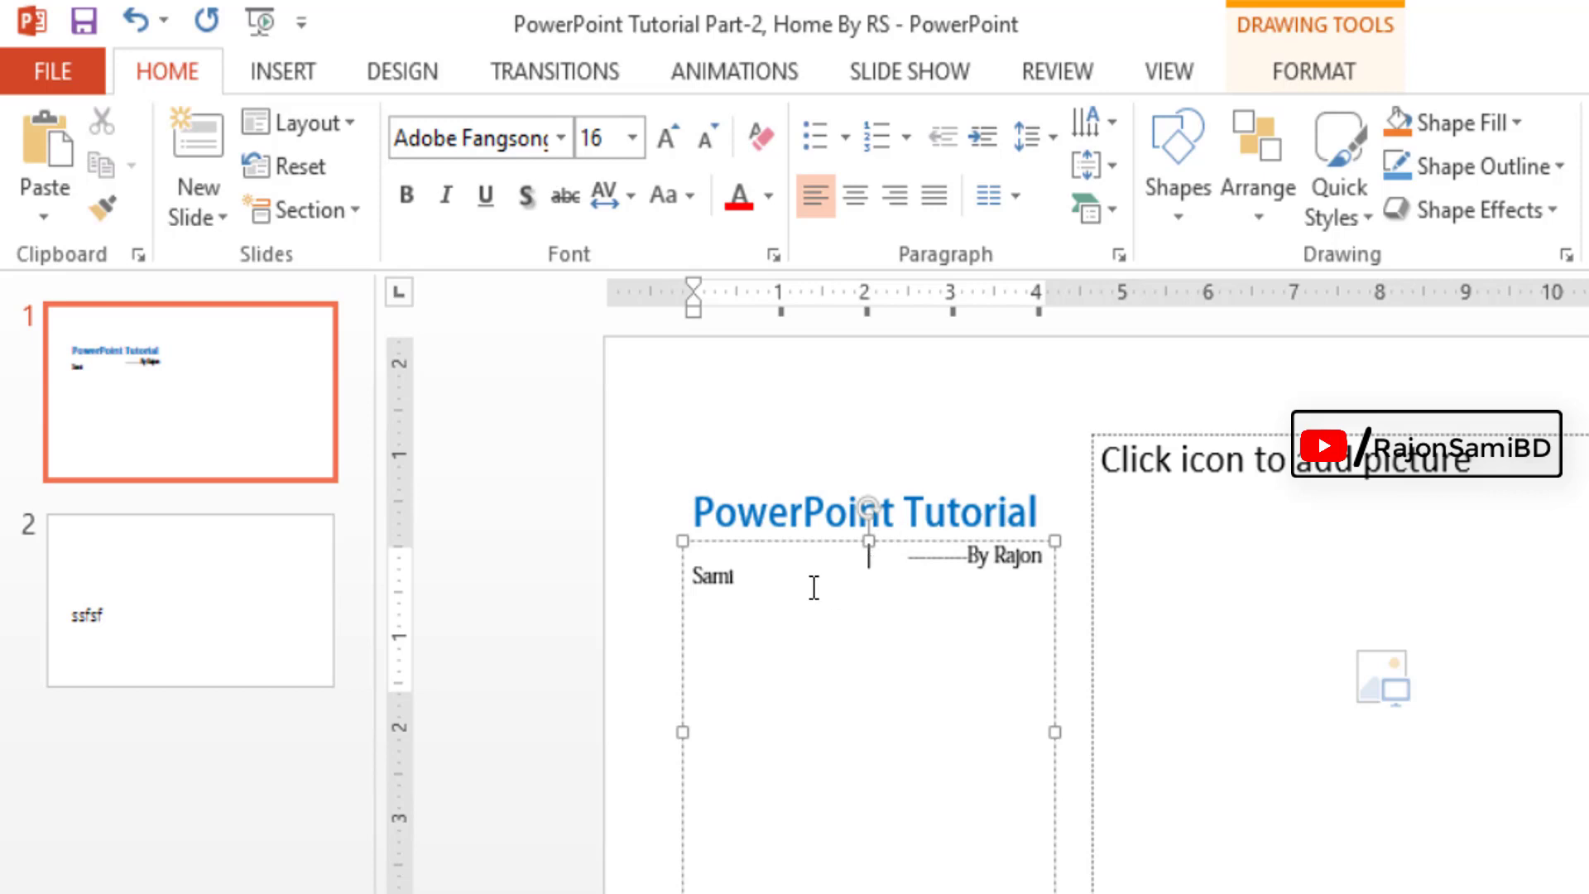
pyautogui.click(348, 121)
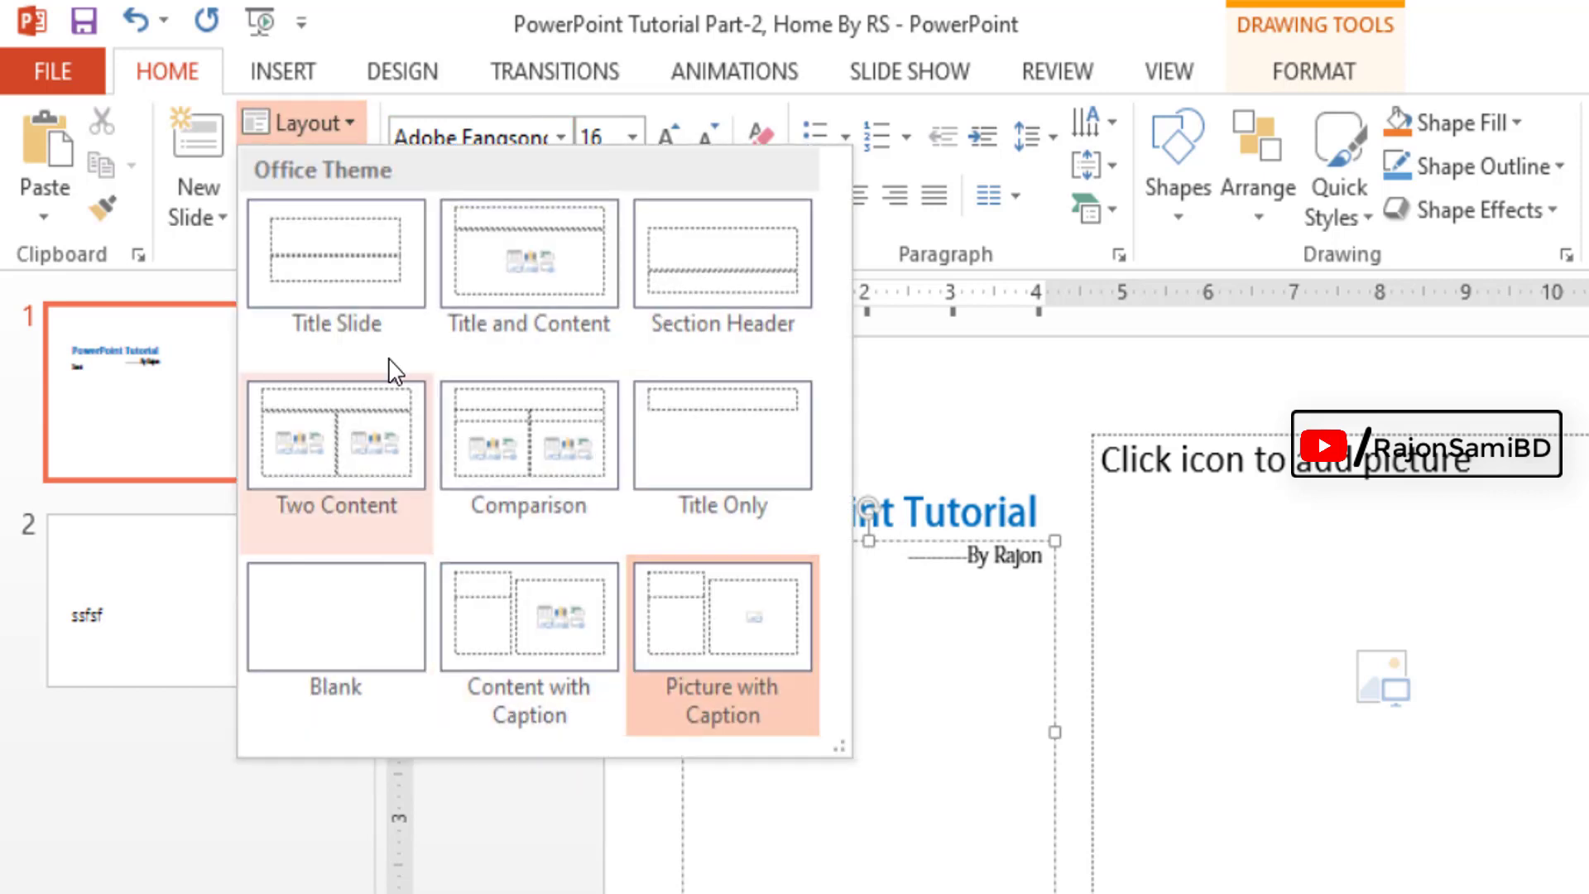
pyautogui.click(330, 273)
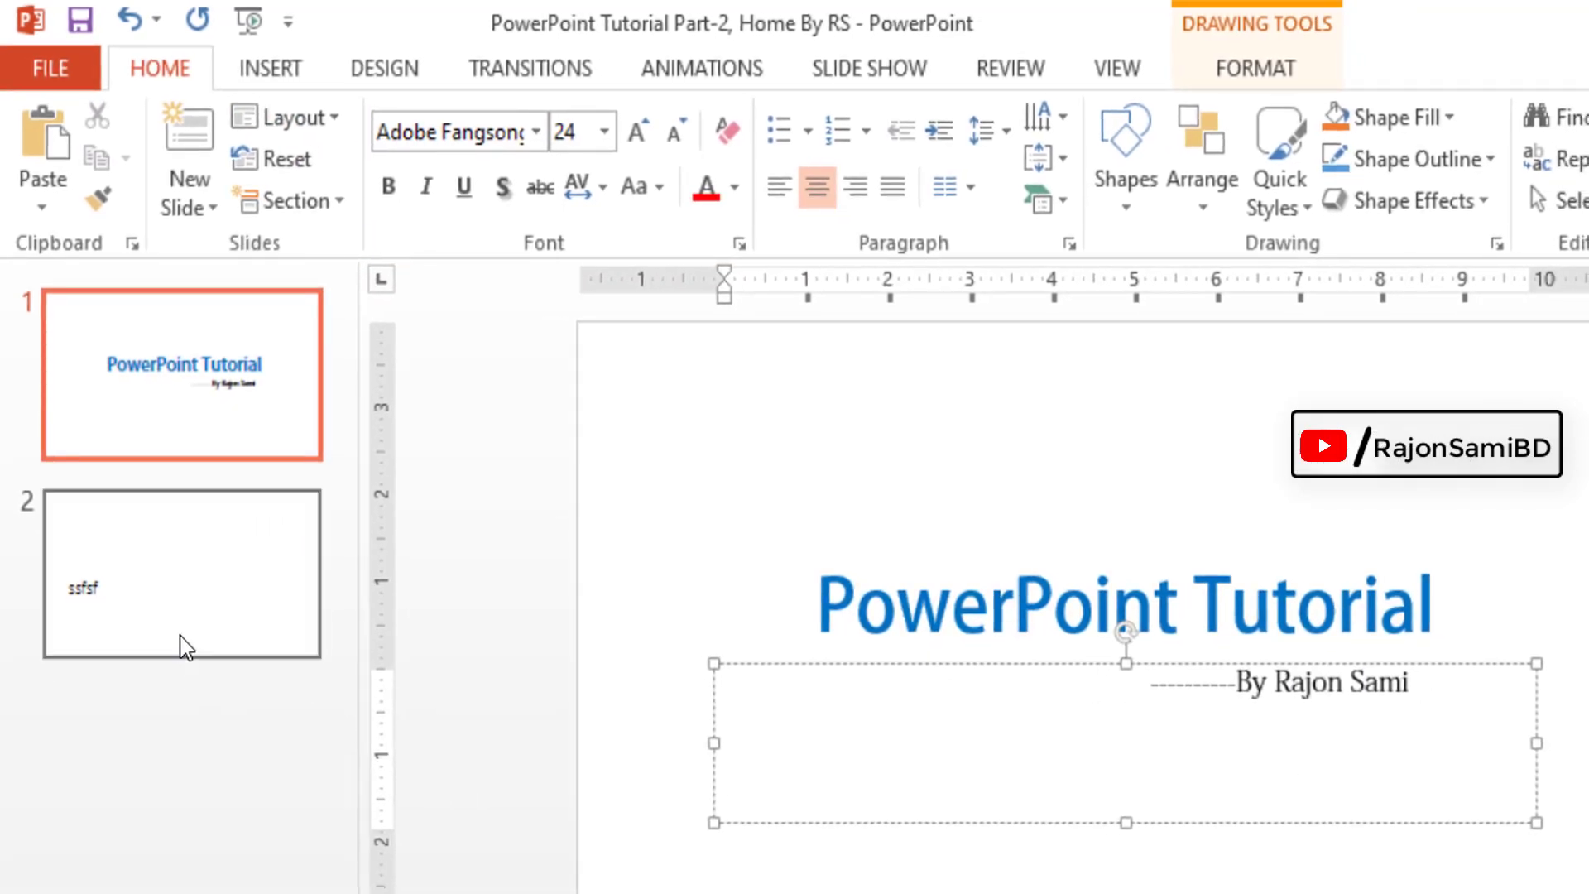
# - Delete the 'ssfsf' slide and browse the New Slide and Layout galleries
pyautogui.click(195, 666)
pyautogui.press('Delete')
pyautogui.click(207, 206)
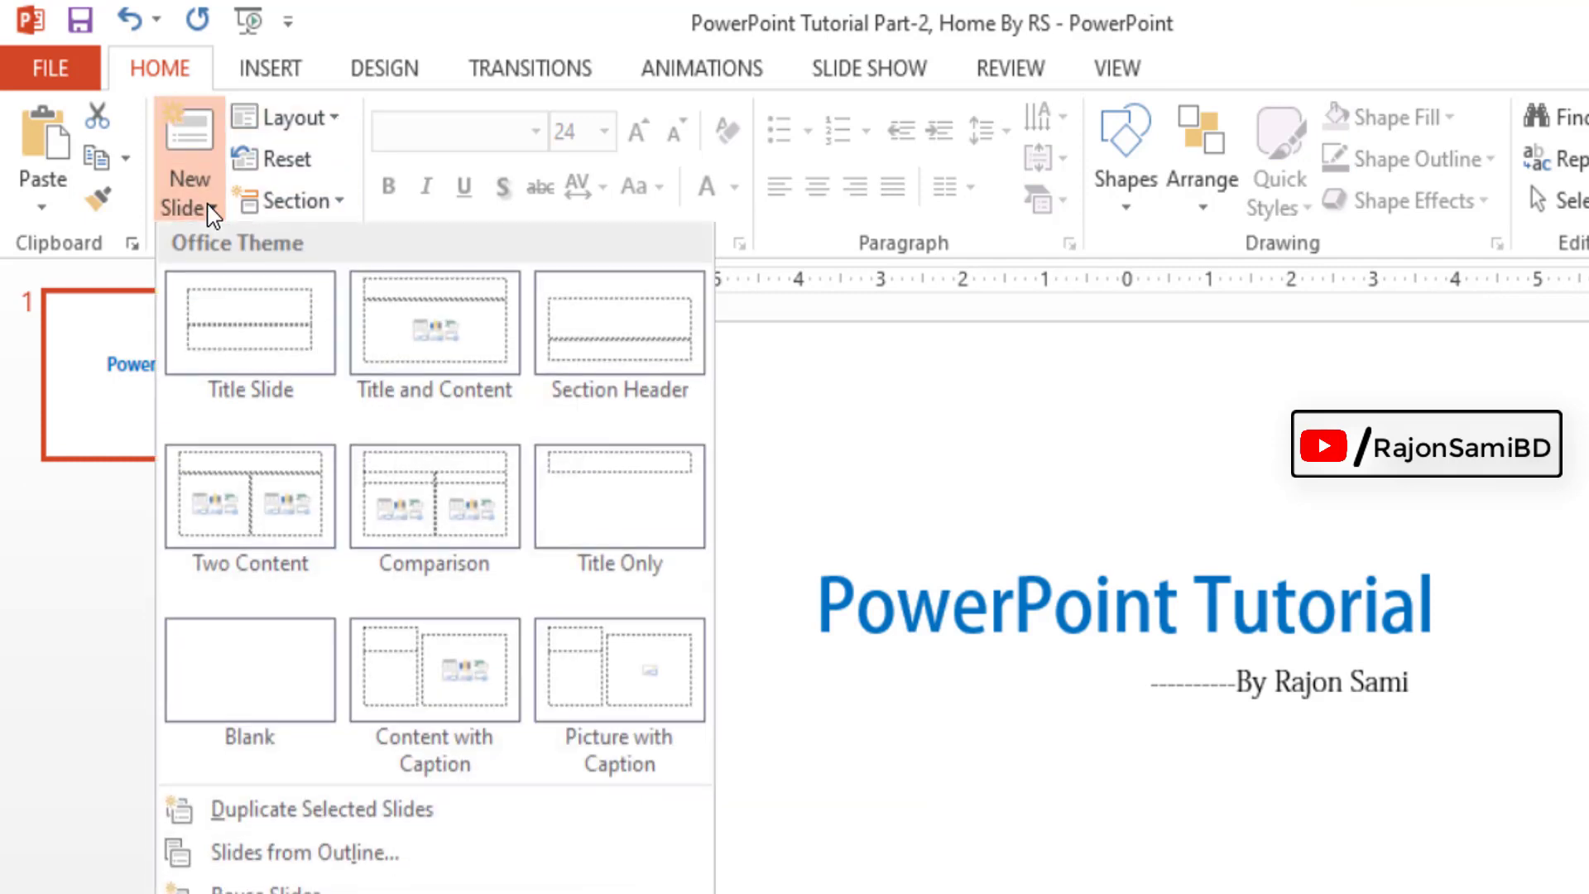
pyautogui.click(335, 118)
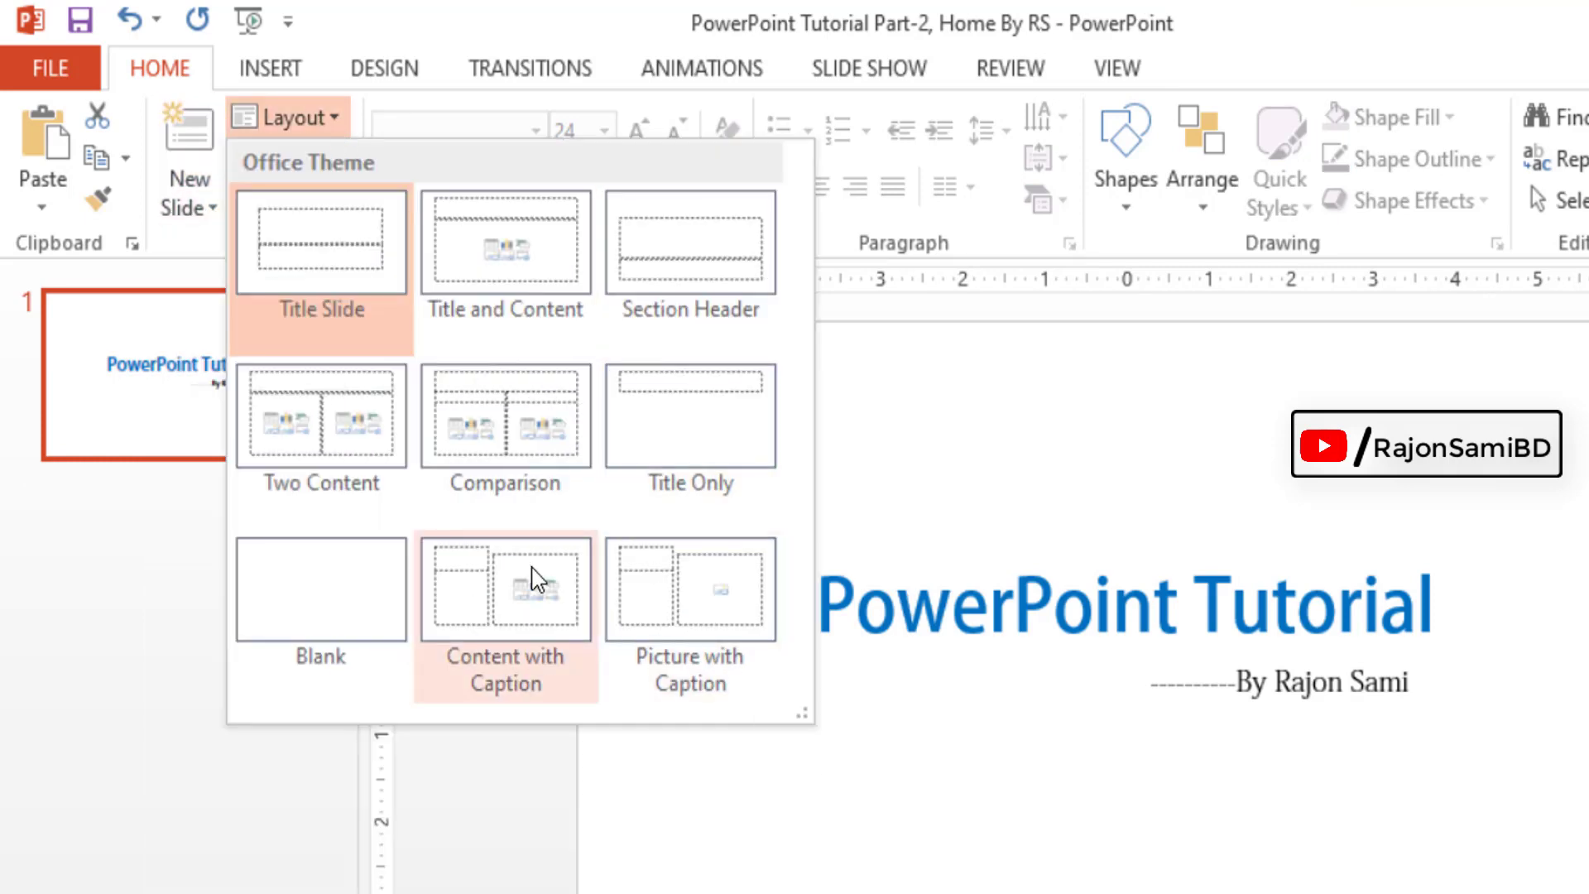
pyautogui.click(190, 197)
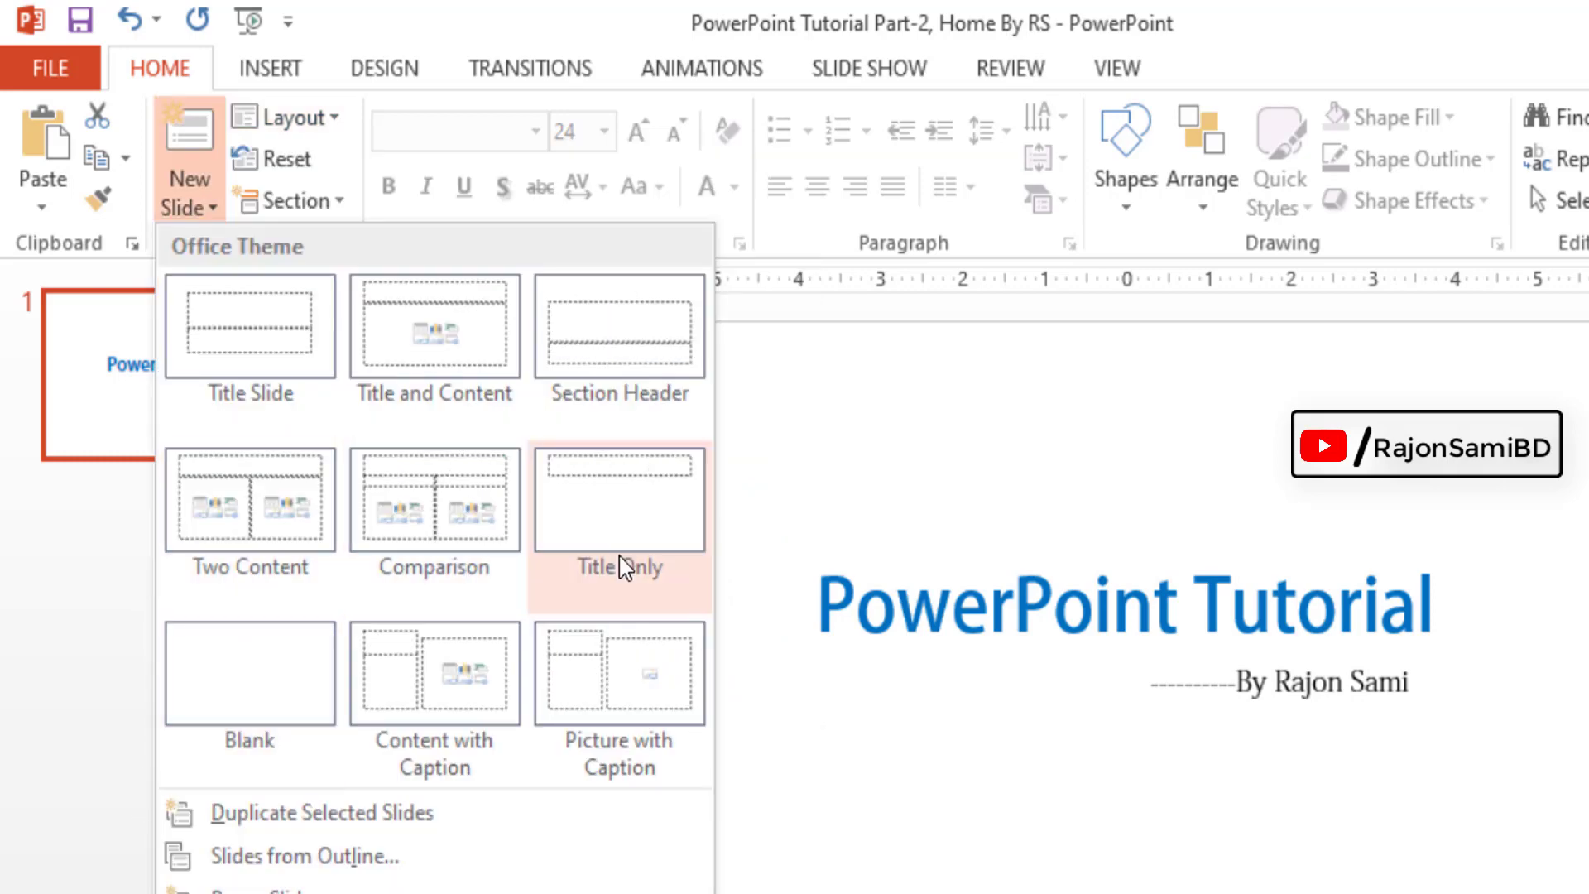
# - Duplicate the title slide with Ctrl+D and reset the copy to default formatting
pyautogui.click(266, 158)
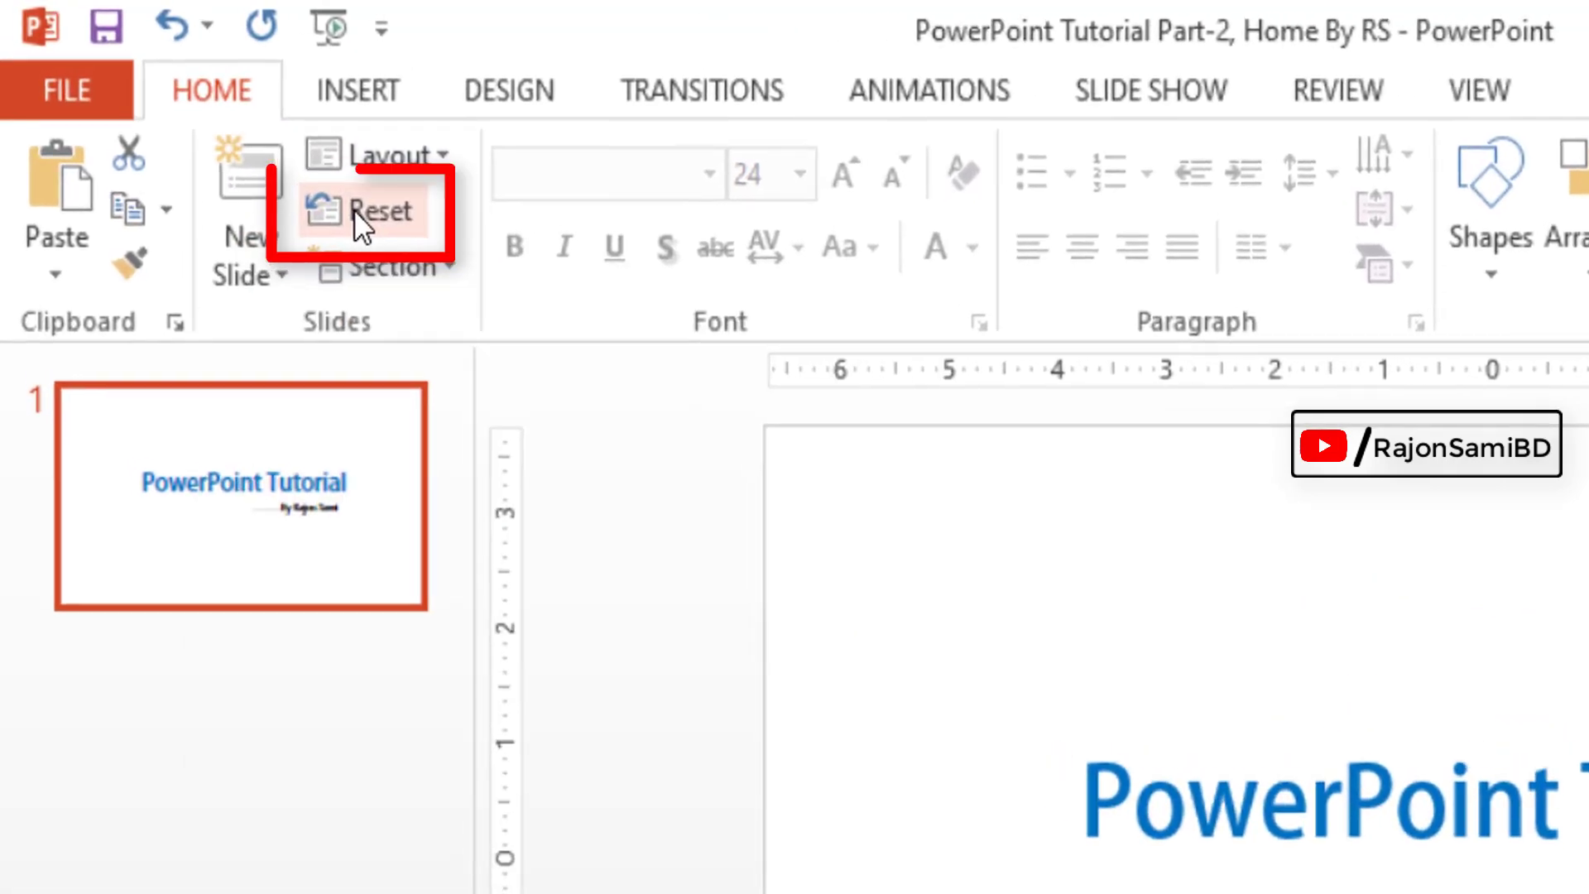
pyautogui.hotkey('ctrl', 'd')
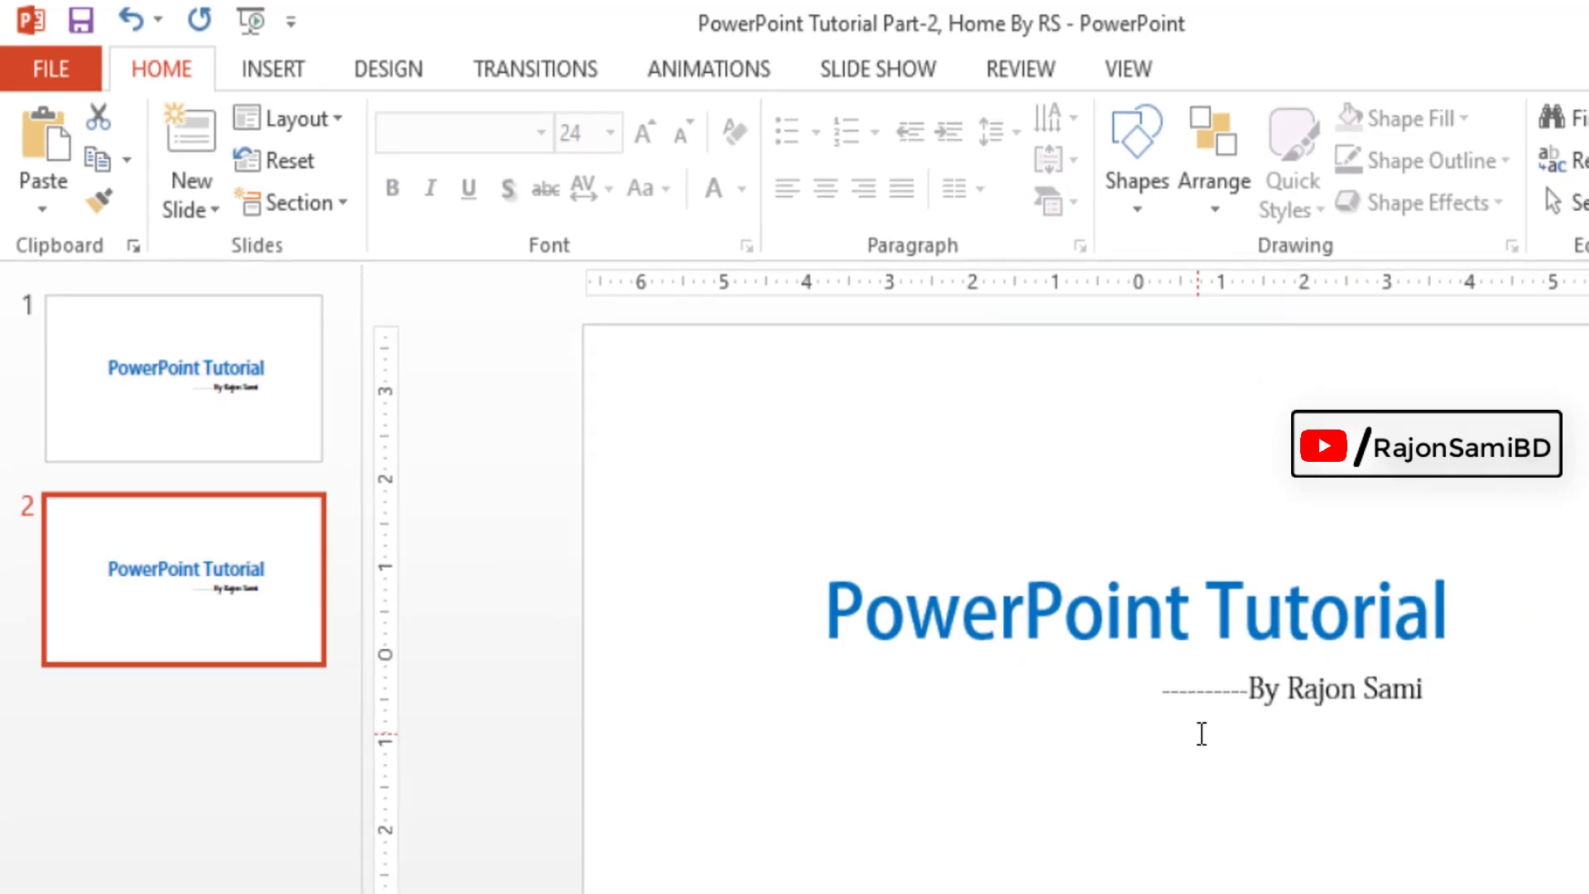
pyautogui.click(284, 159)
pyautogui.click(981, 620)
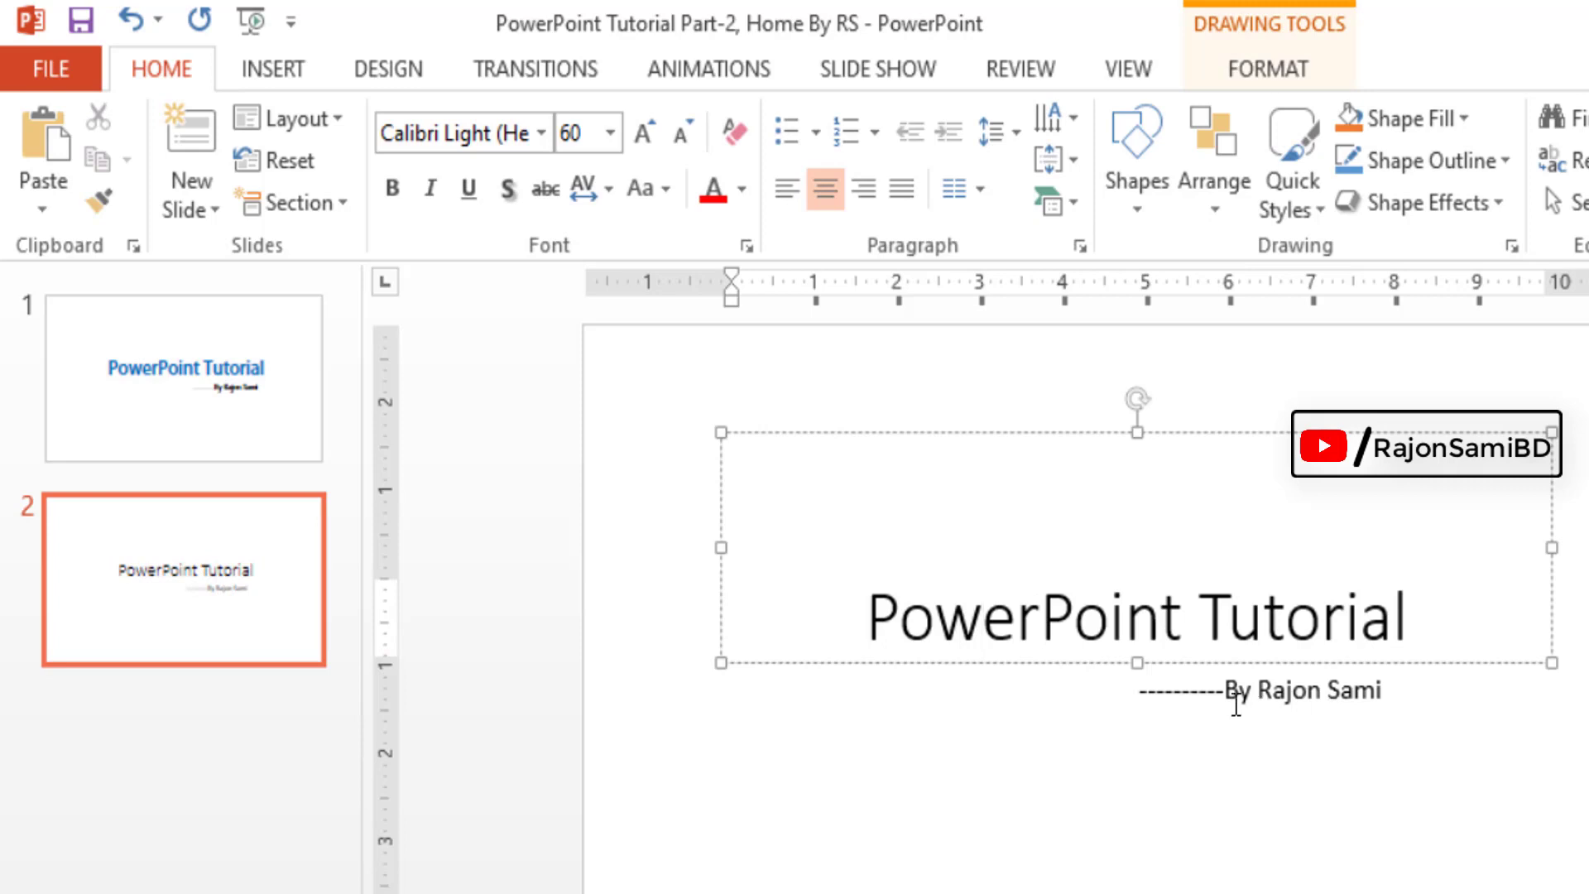
pyautogui.moveTo(1236, 700); pyautogui.dragTo(1379, 690)
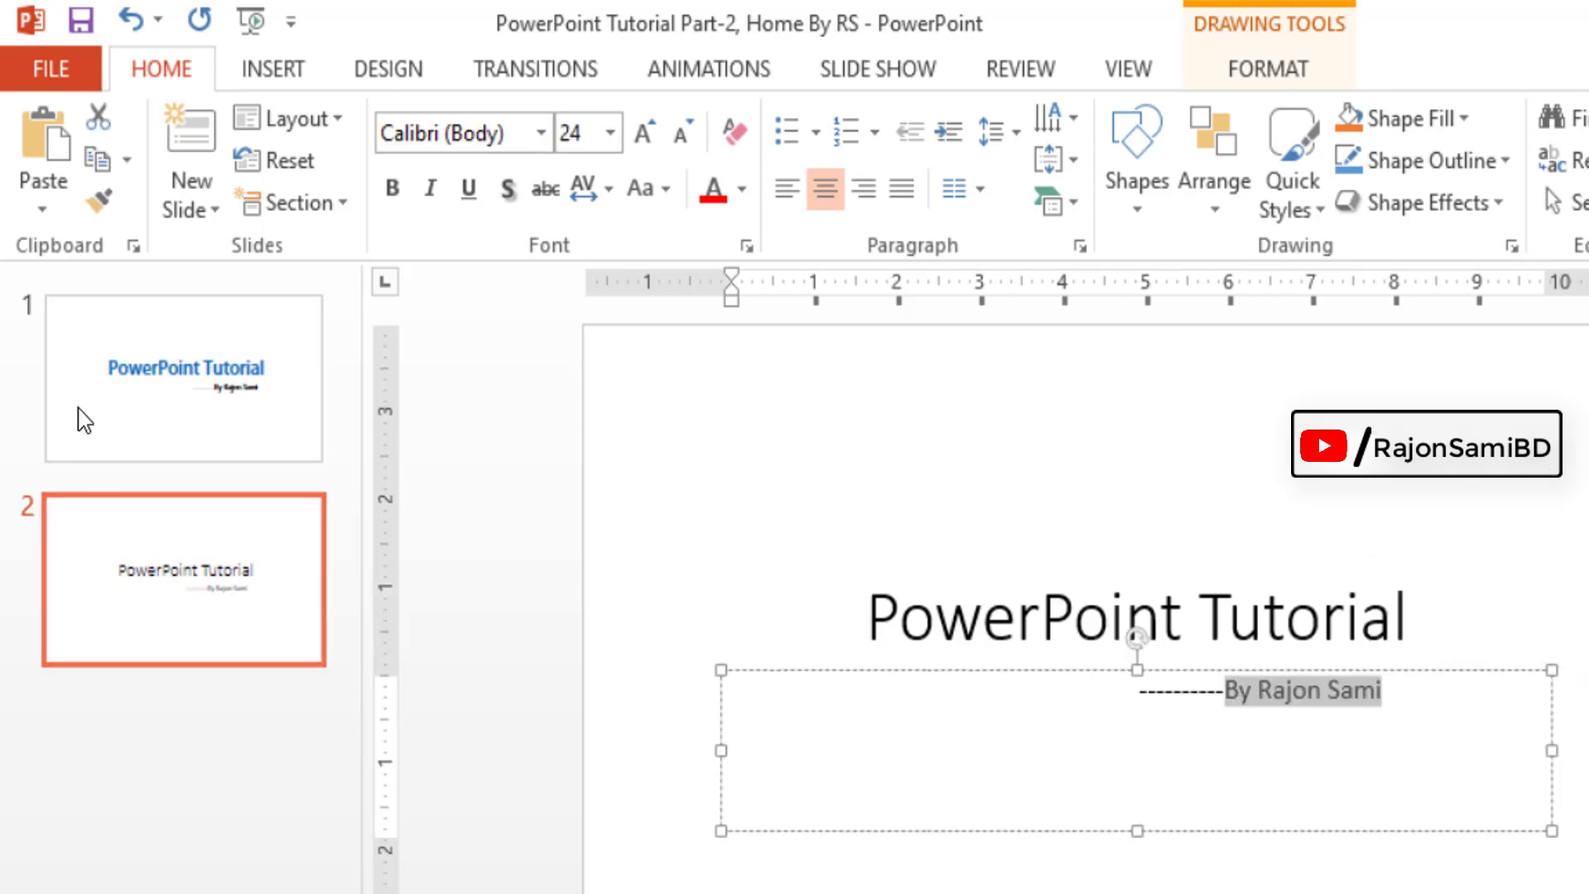
# - Add a test slide titled 'sfsfsf', then undo it
pyautogui.click(191, 137)
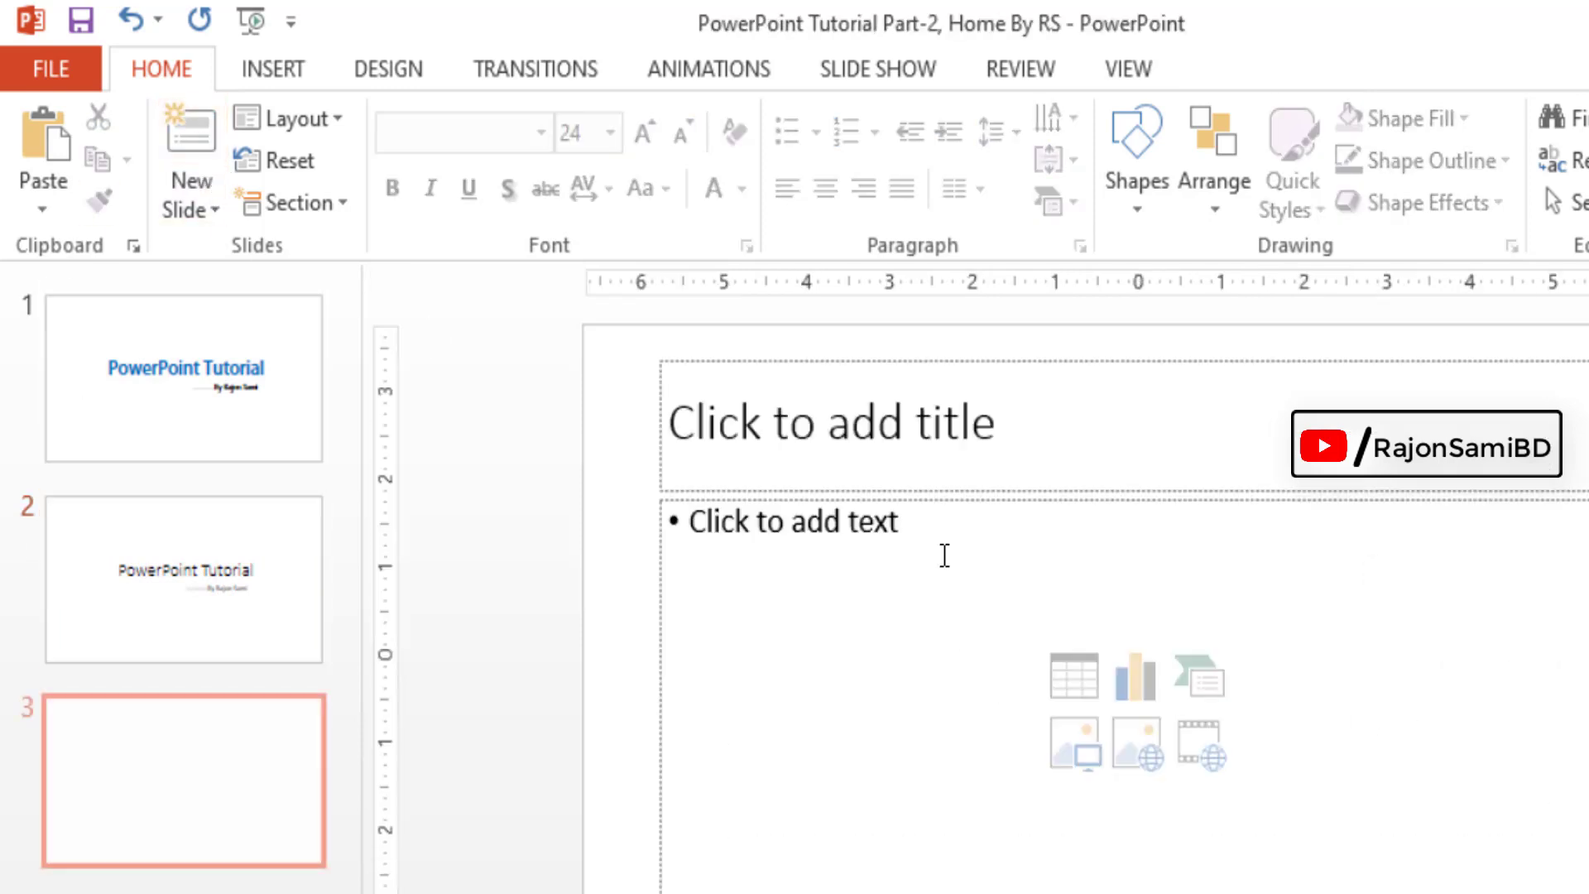
pyautogui.click(852, 447)
pyautogui.write('sfsfsf')
pyautogui.click(184, 618)
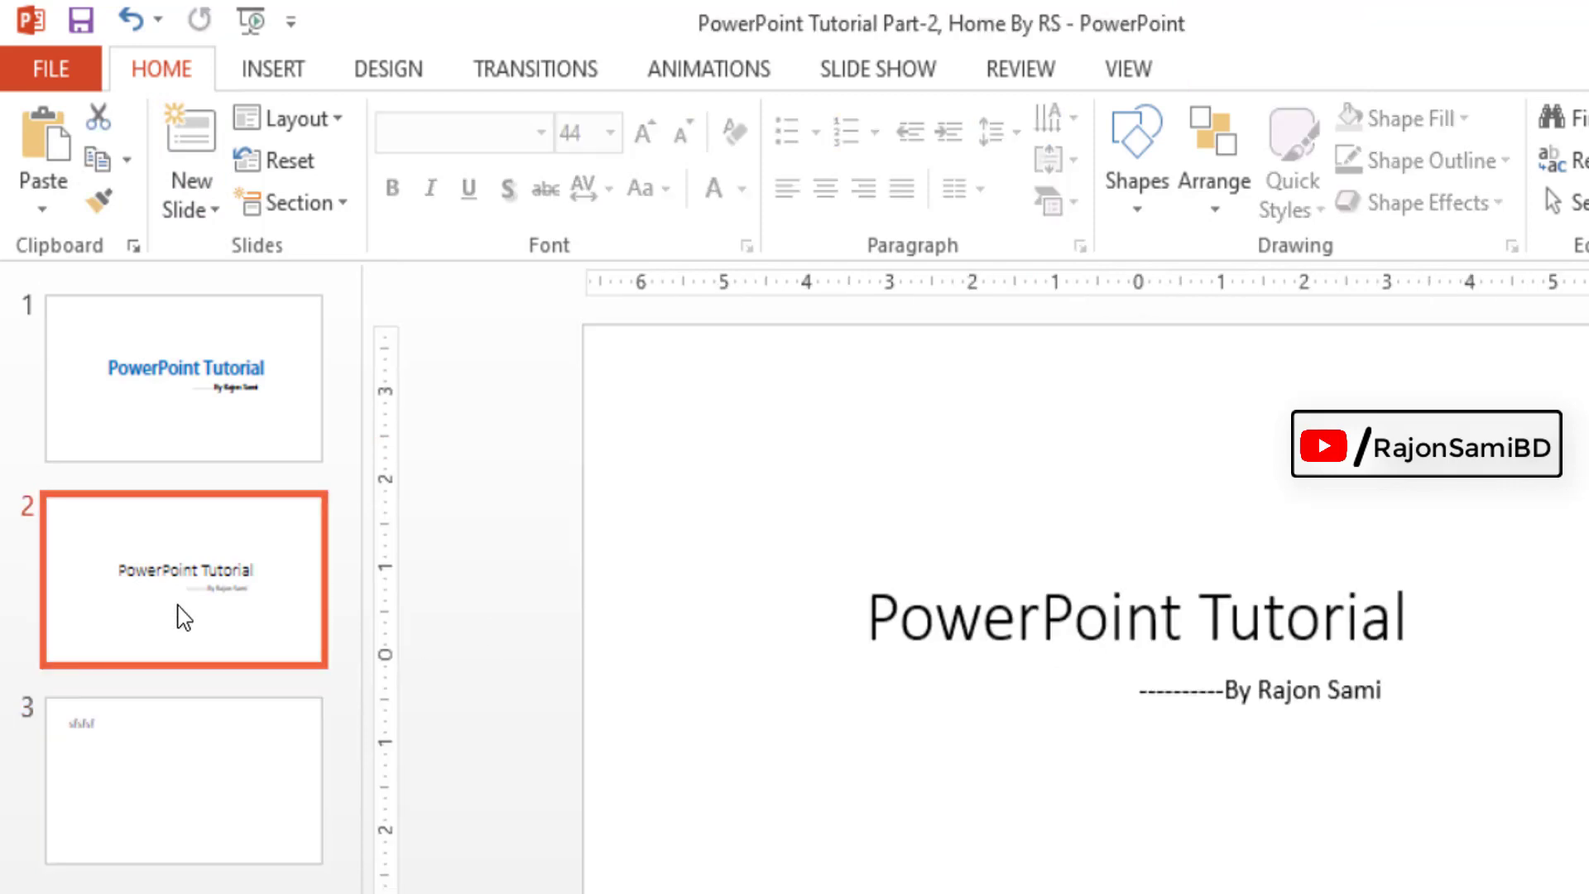
pyautogui.hotkey('ctrl', 'z')
pyautogui.hotkey('ctrl', 'z')
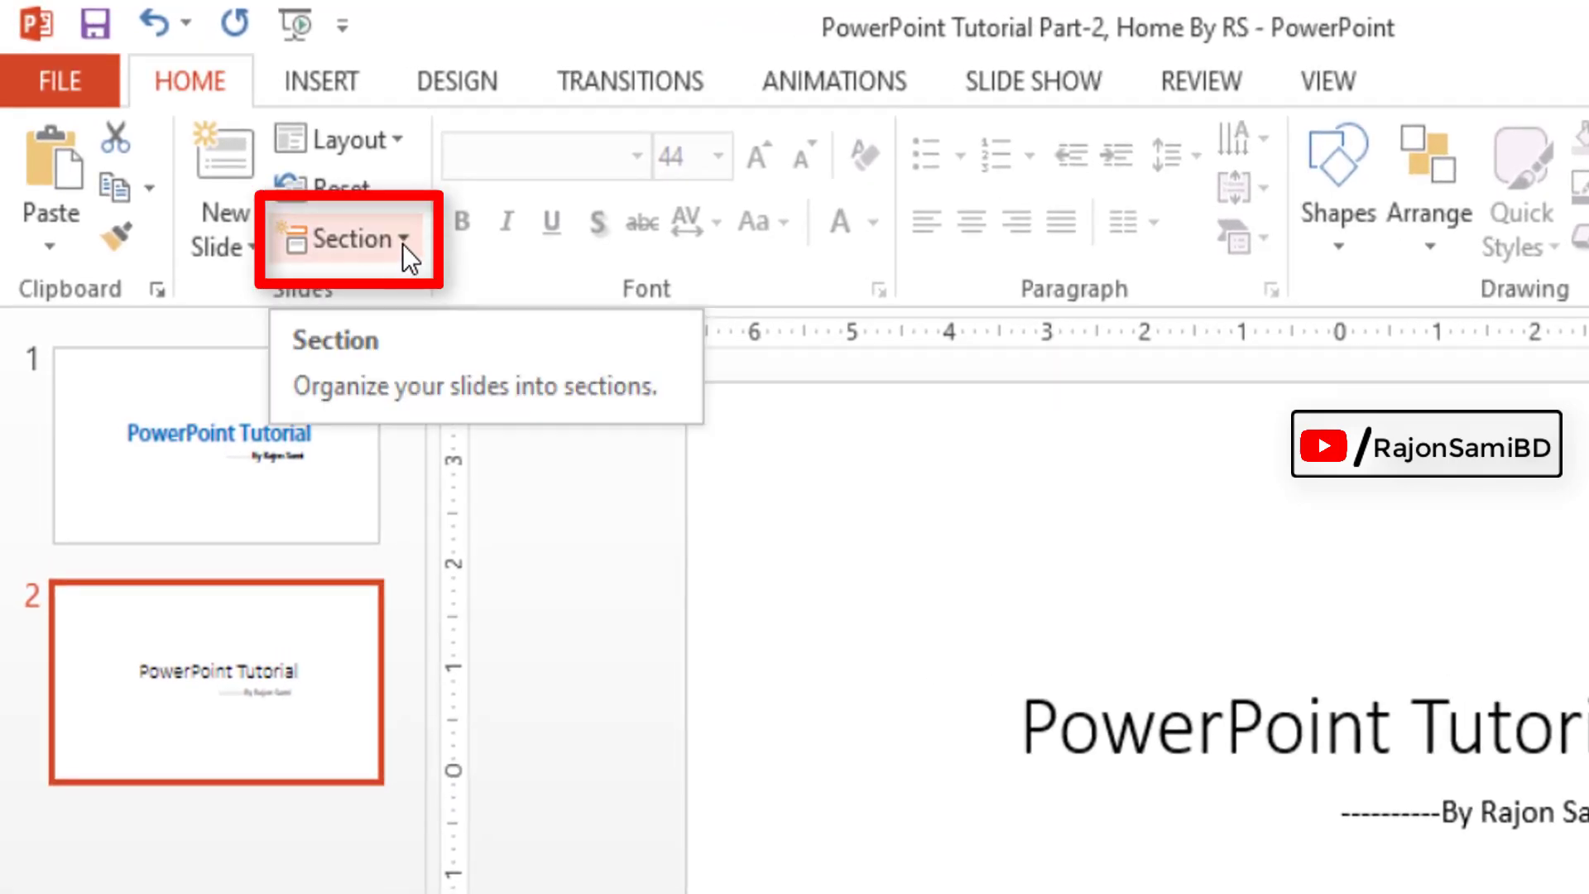
# - Add two blank slides as slides 3 and 4
pyautogui.click(403, 245)
pyautogui.click(403, 245)
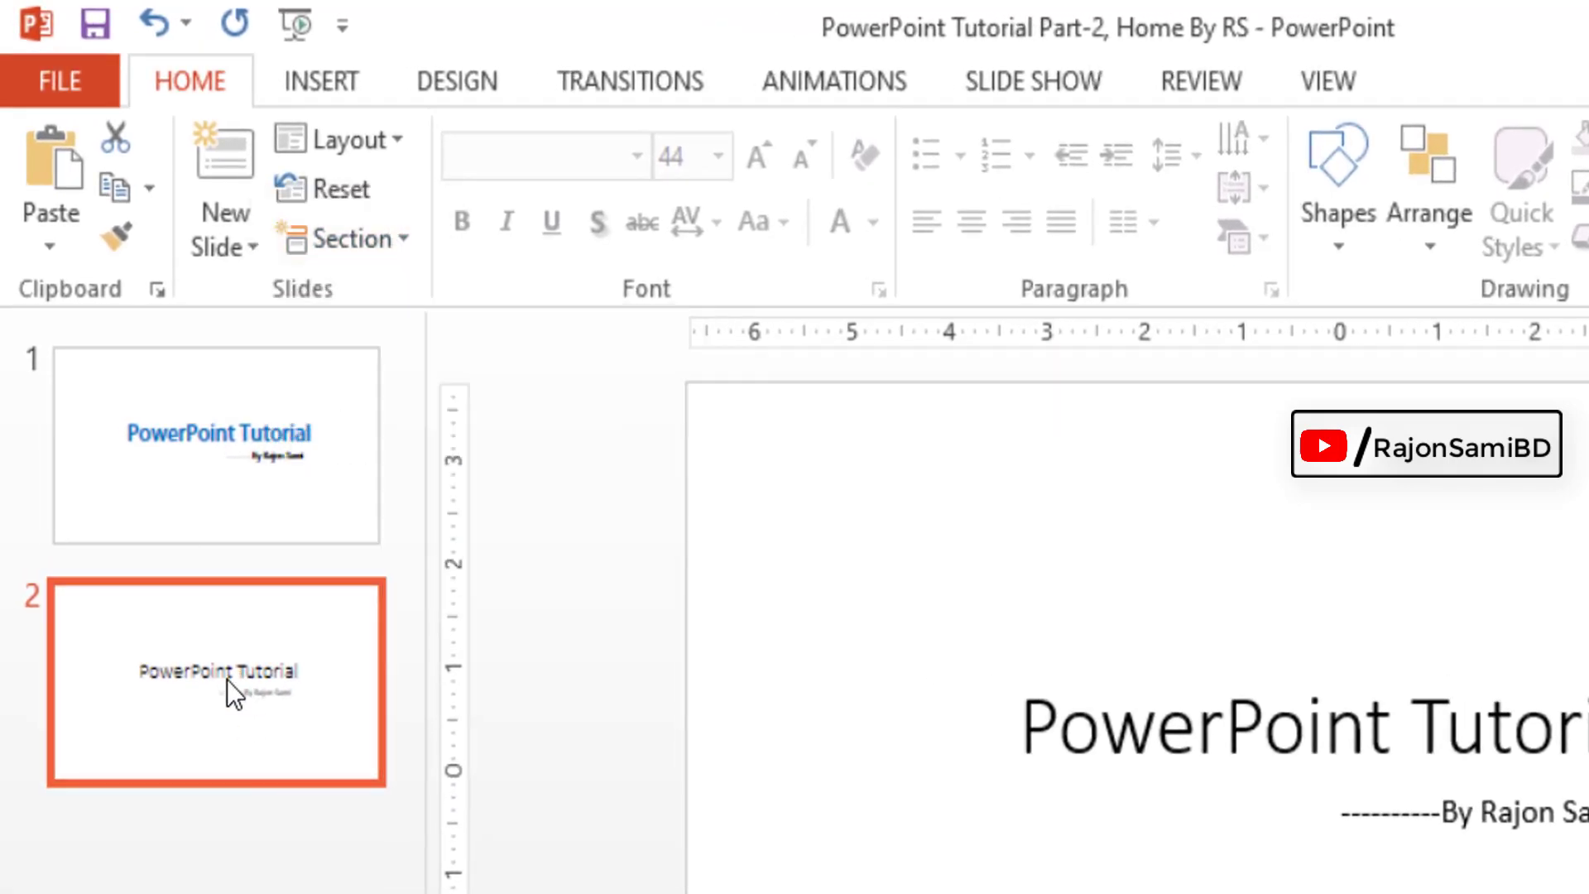
pyautogui.press('Return')
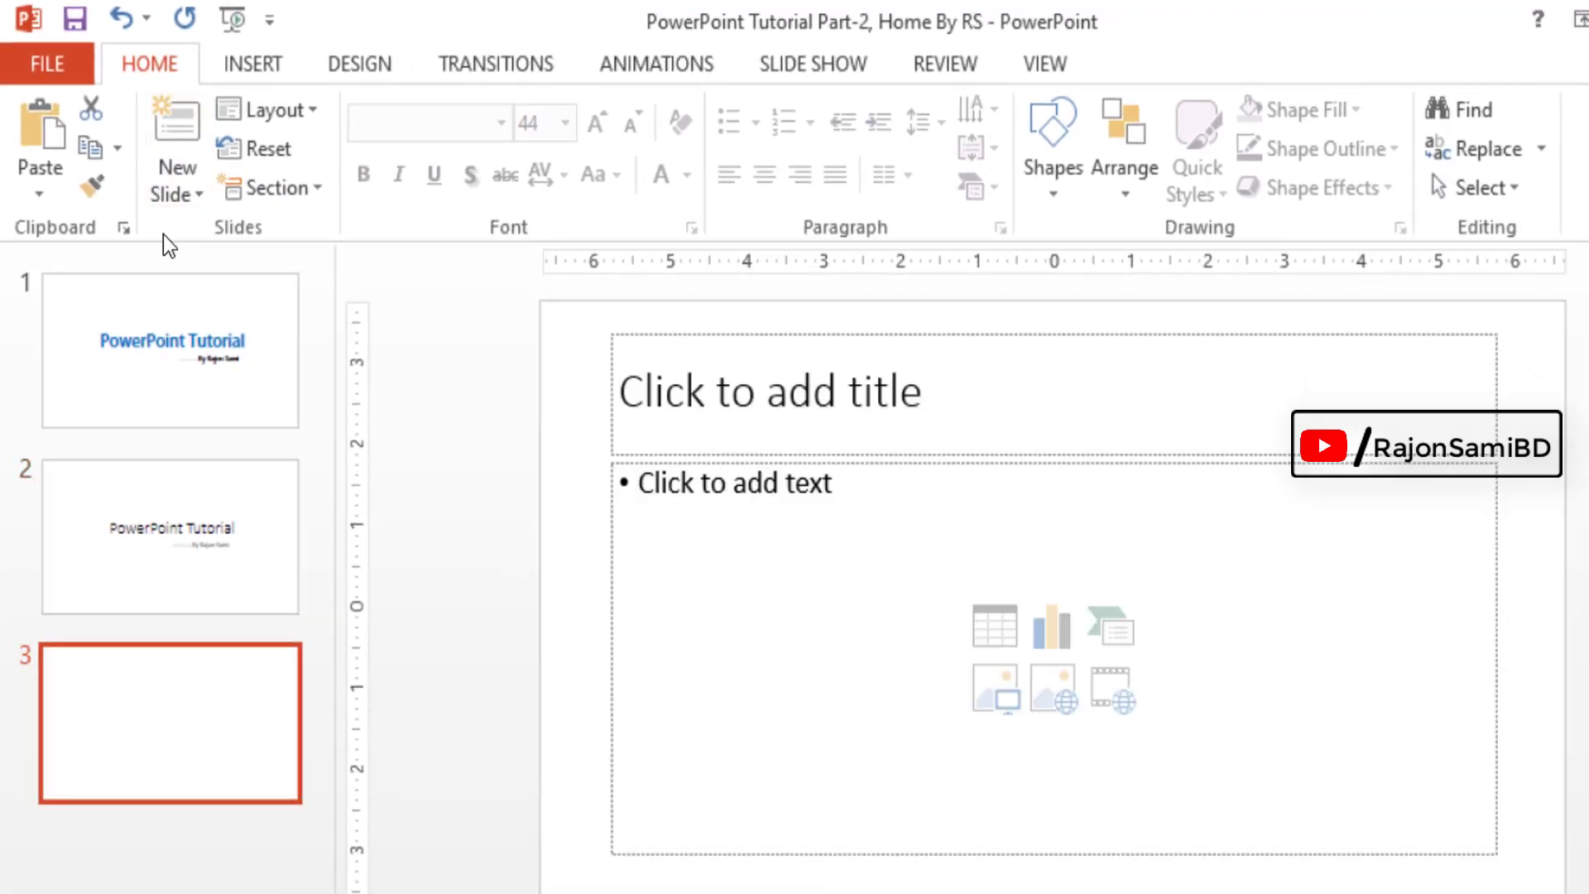
pyautogui.click(177, 136)
pyautogui.scroll(1, 318, 404)
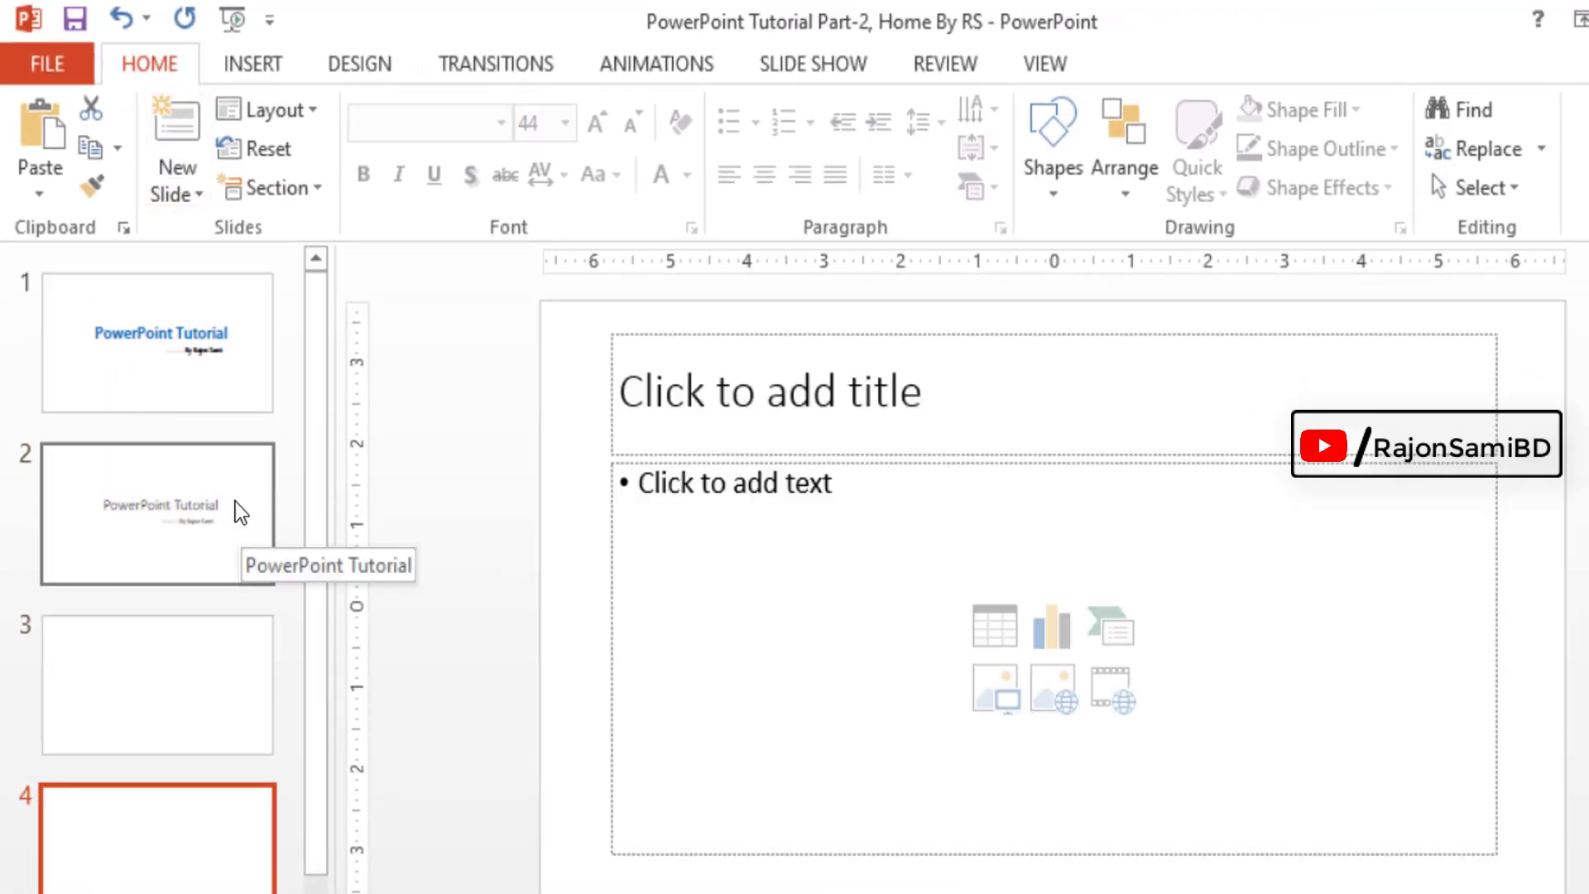
pyautogui.scroll(-1, 281, 546)
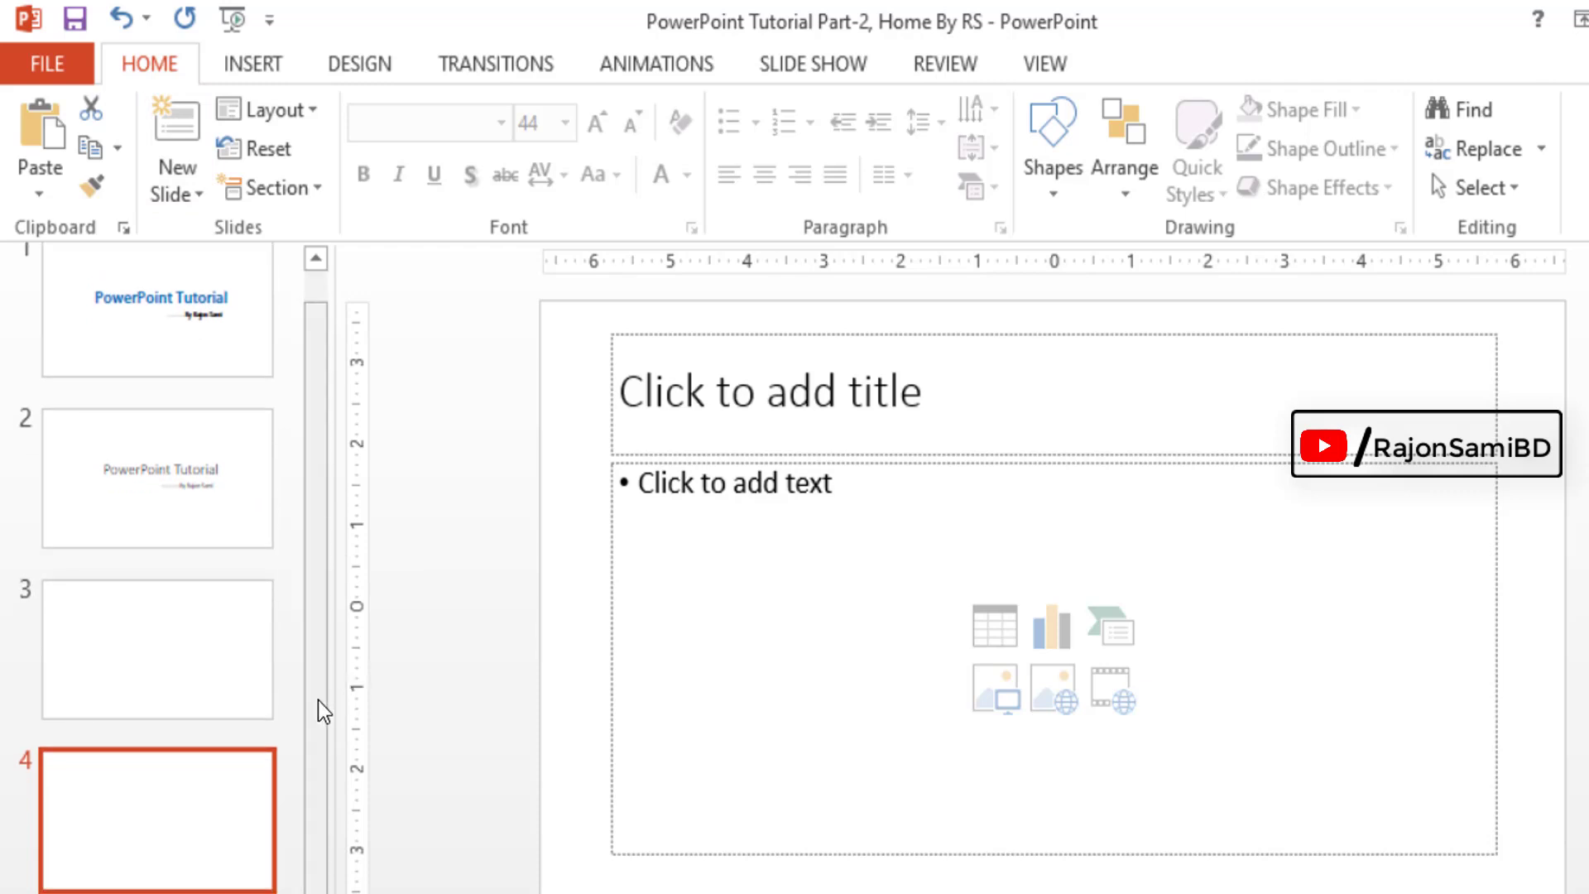
pyautogui.scroll(1, 341, 590)
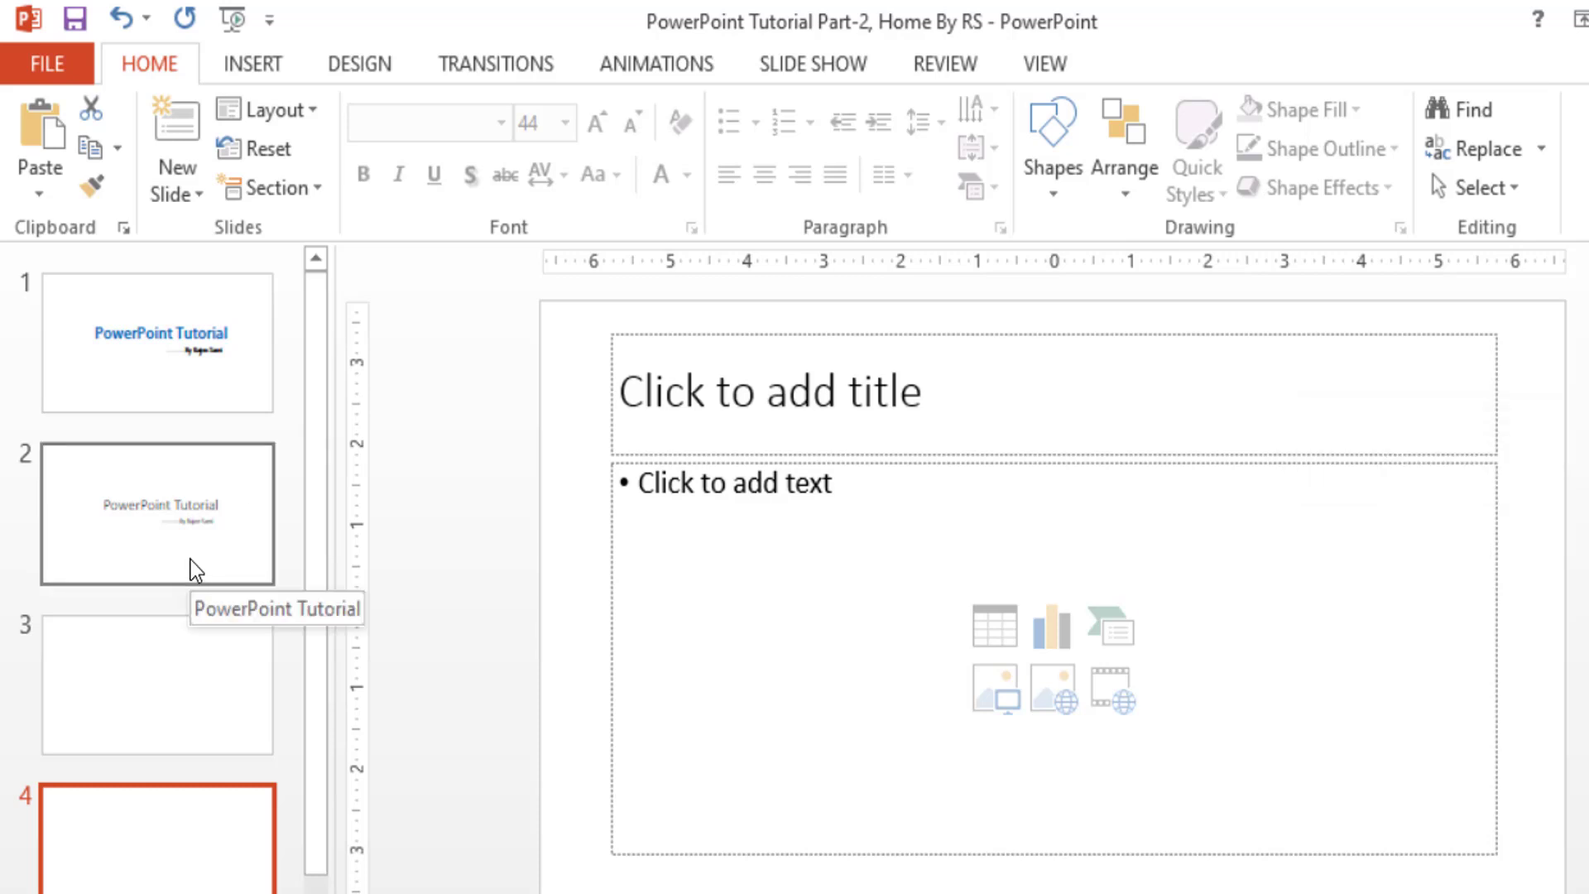
pyautogui.click(256, 397)
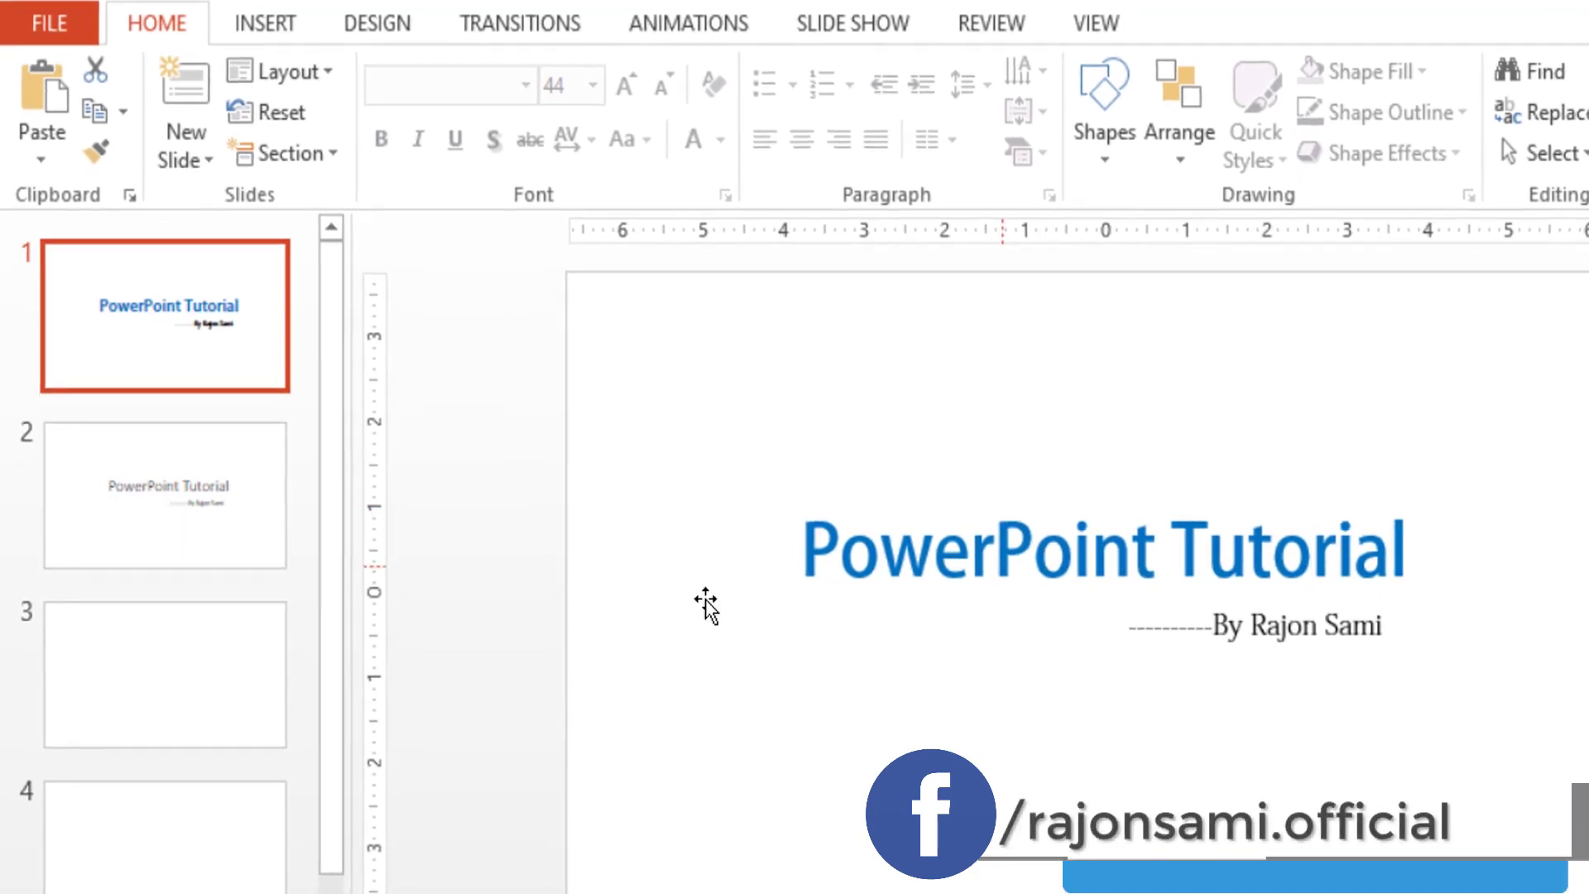
# - Add new untitled sections starting at slide 2 and at slide 4
pyautogui.click(103, 487)
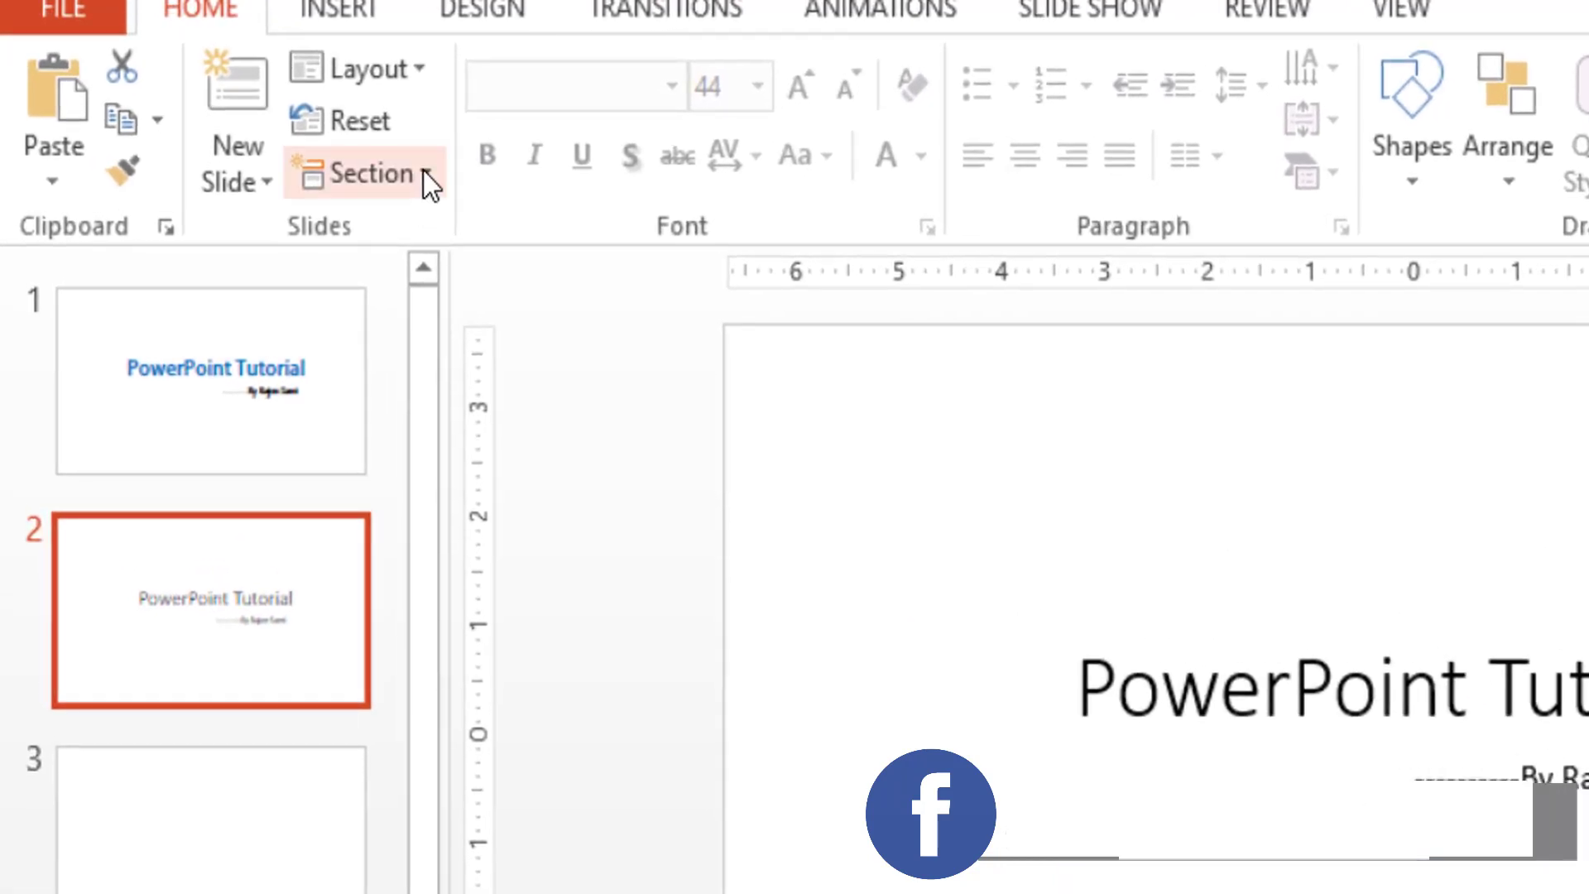
pyautogui.click(426, 173)
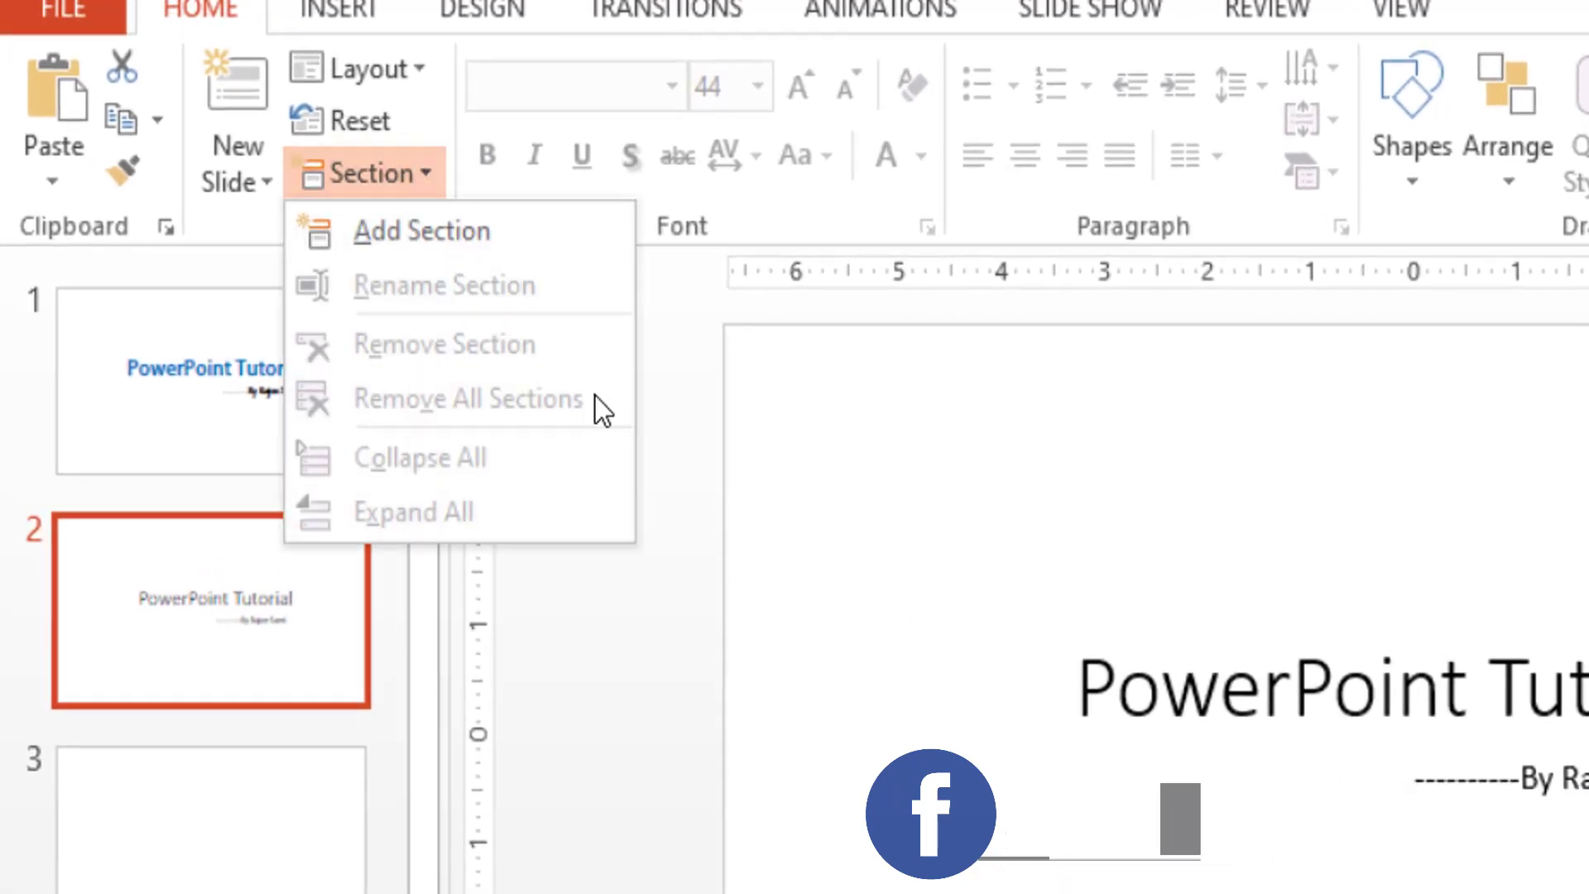
pyautogui.click(435, 235)
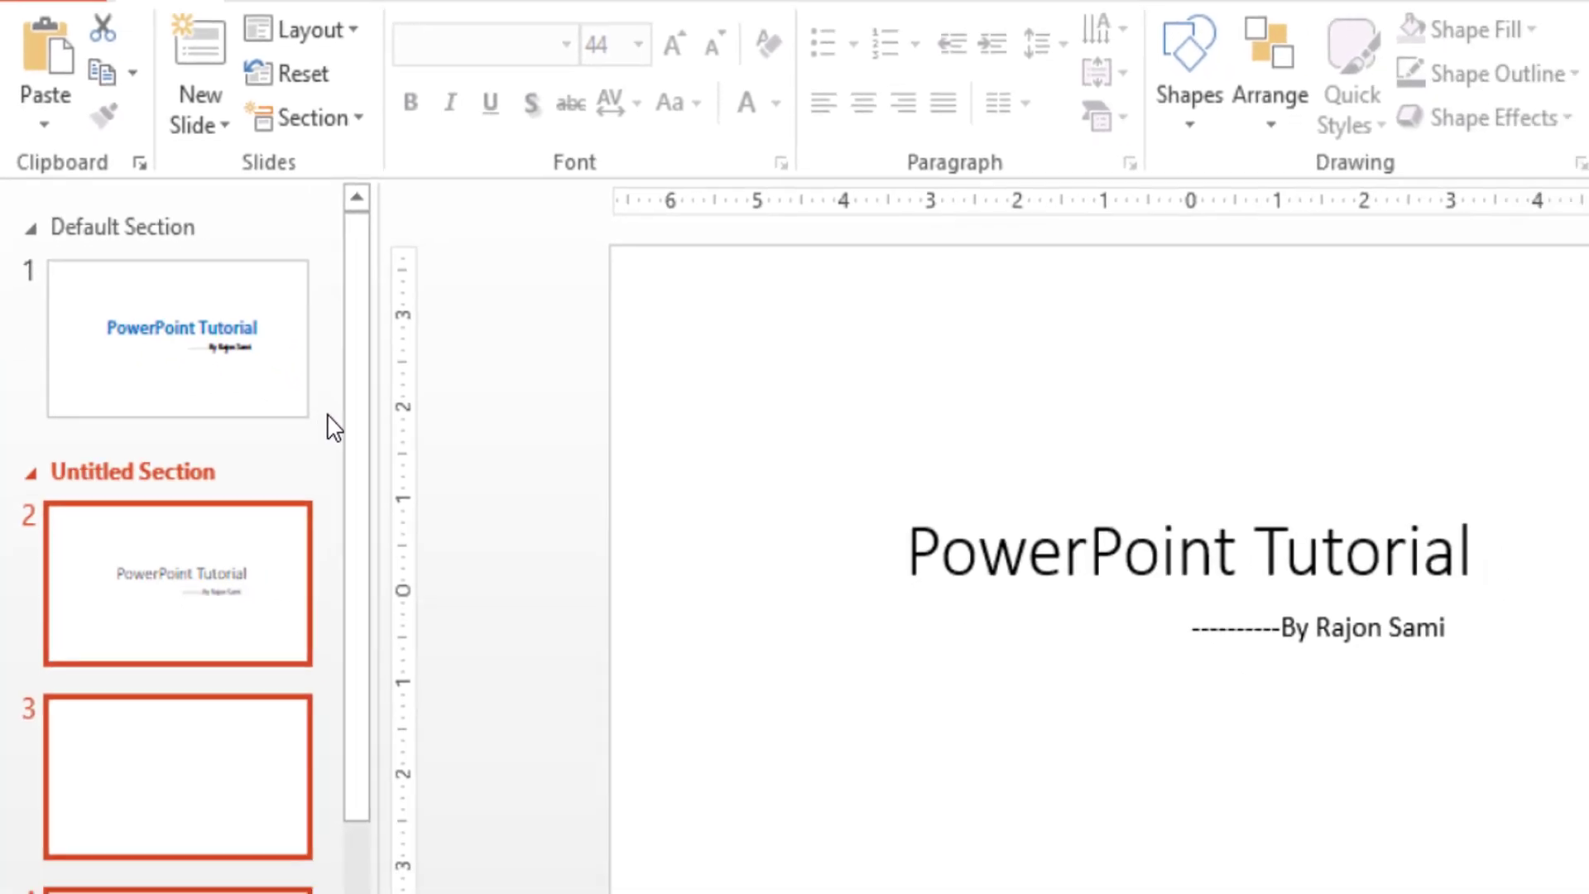
pyautogui.scroll(-2, 426, 472)
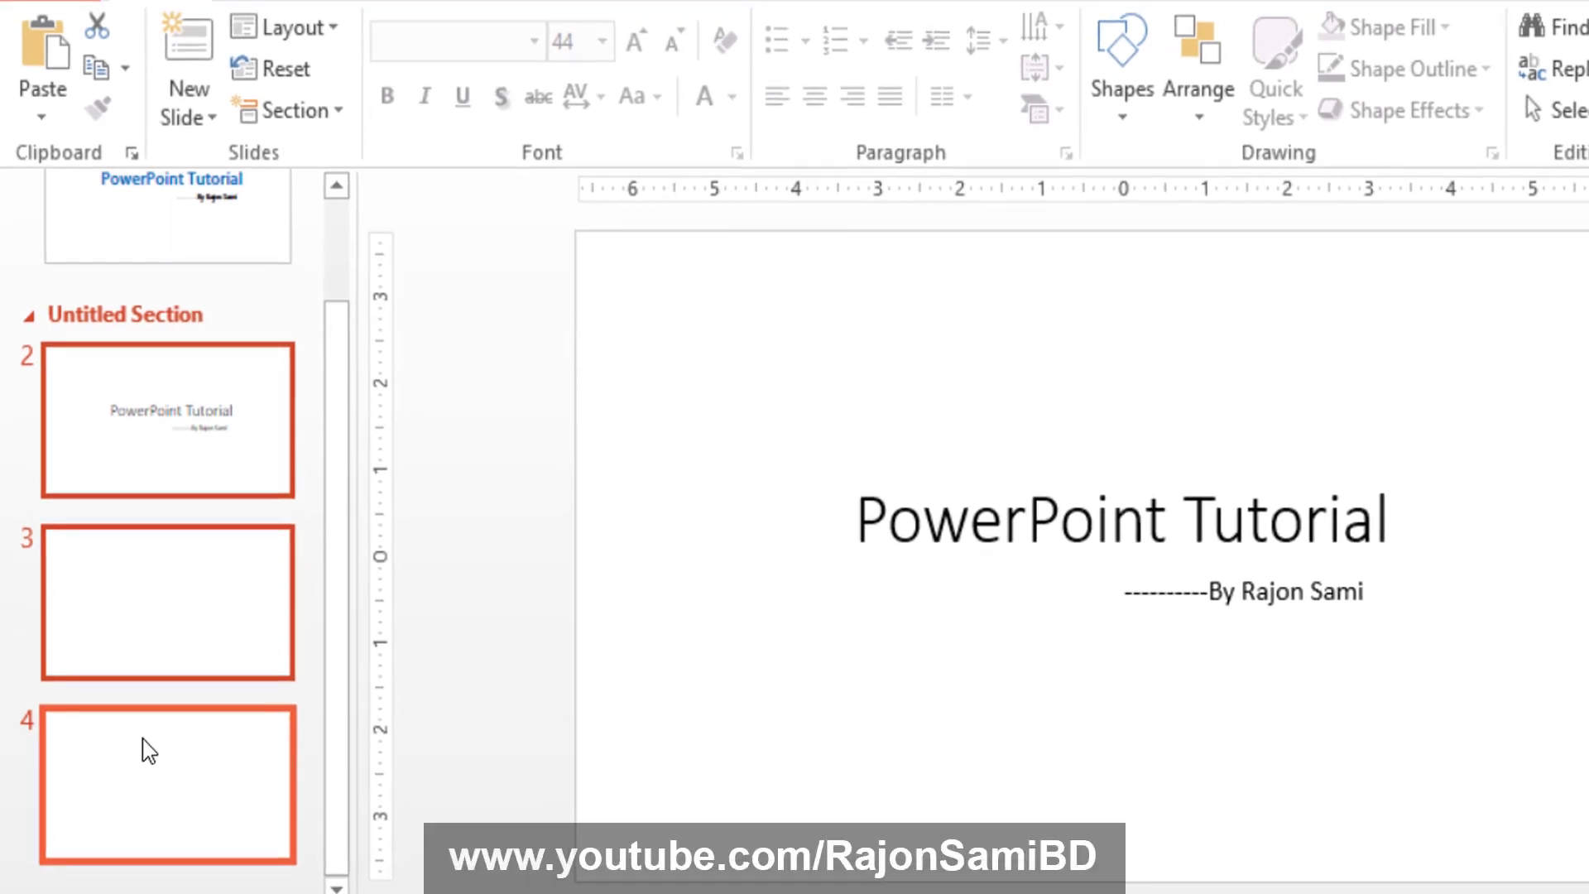
pyautogui.click(195, 780)
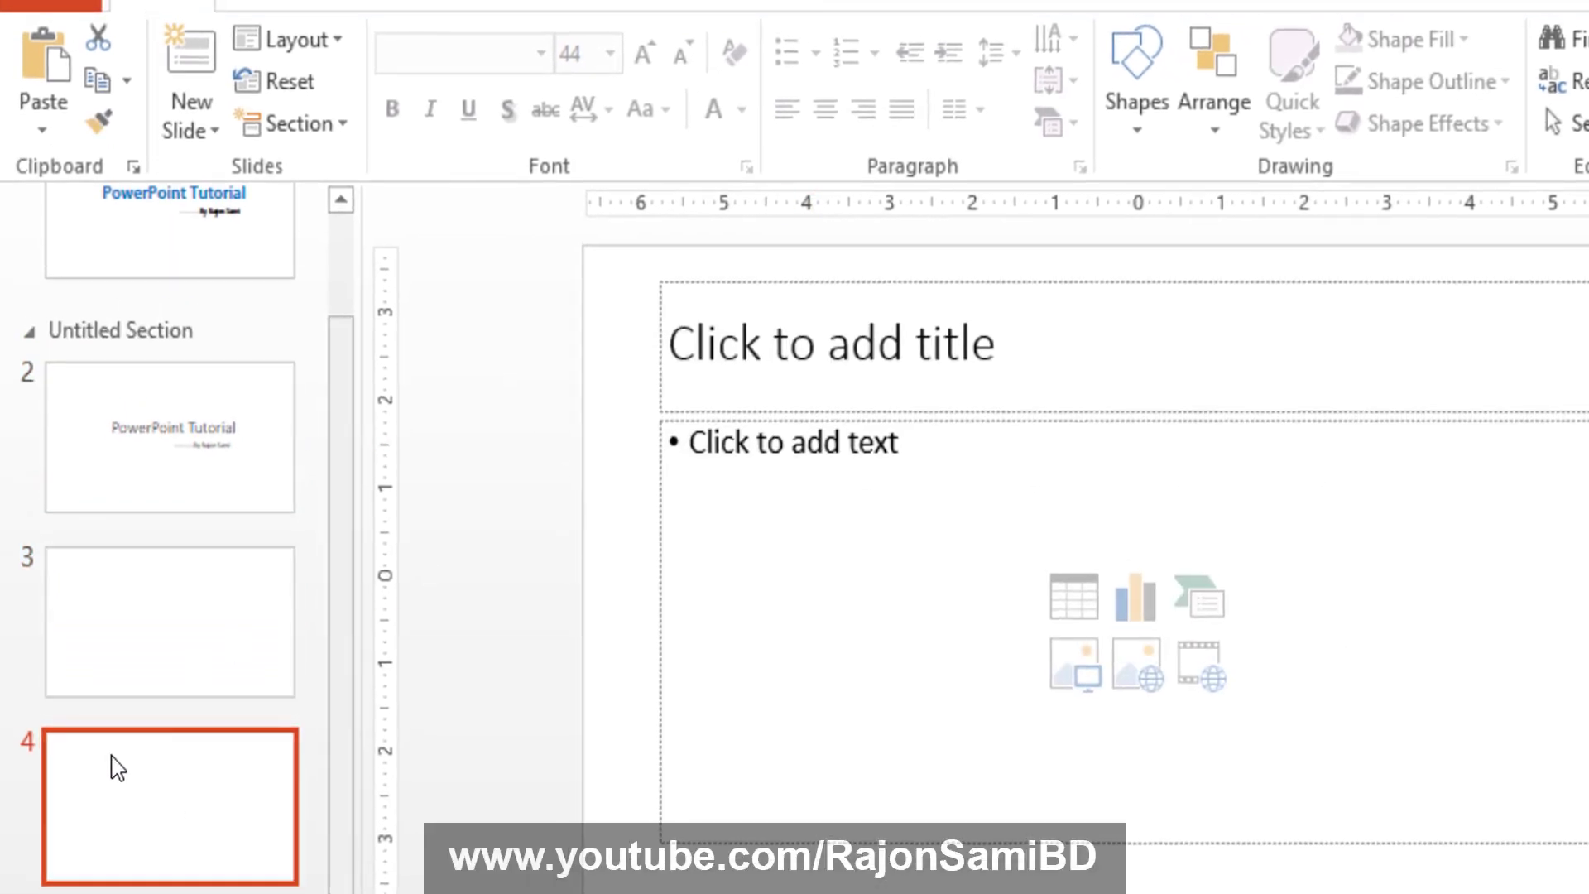
pyautogui.click(346, 131)
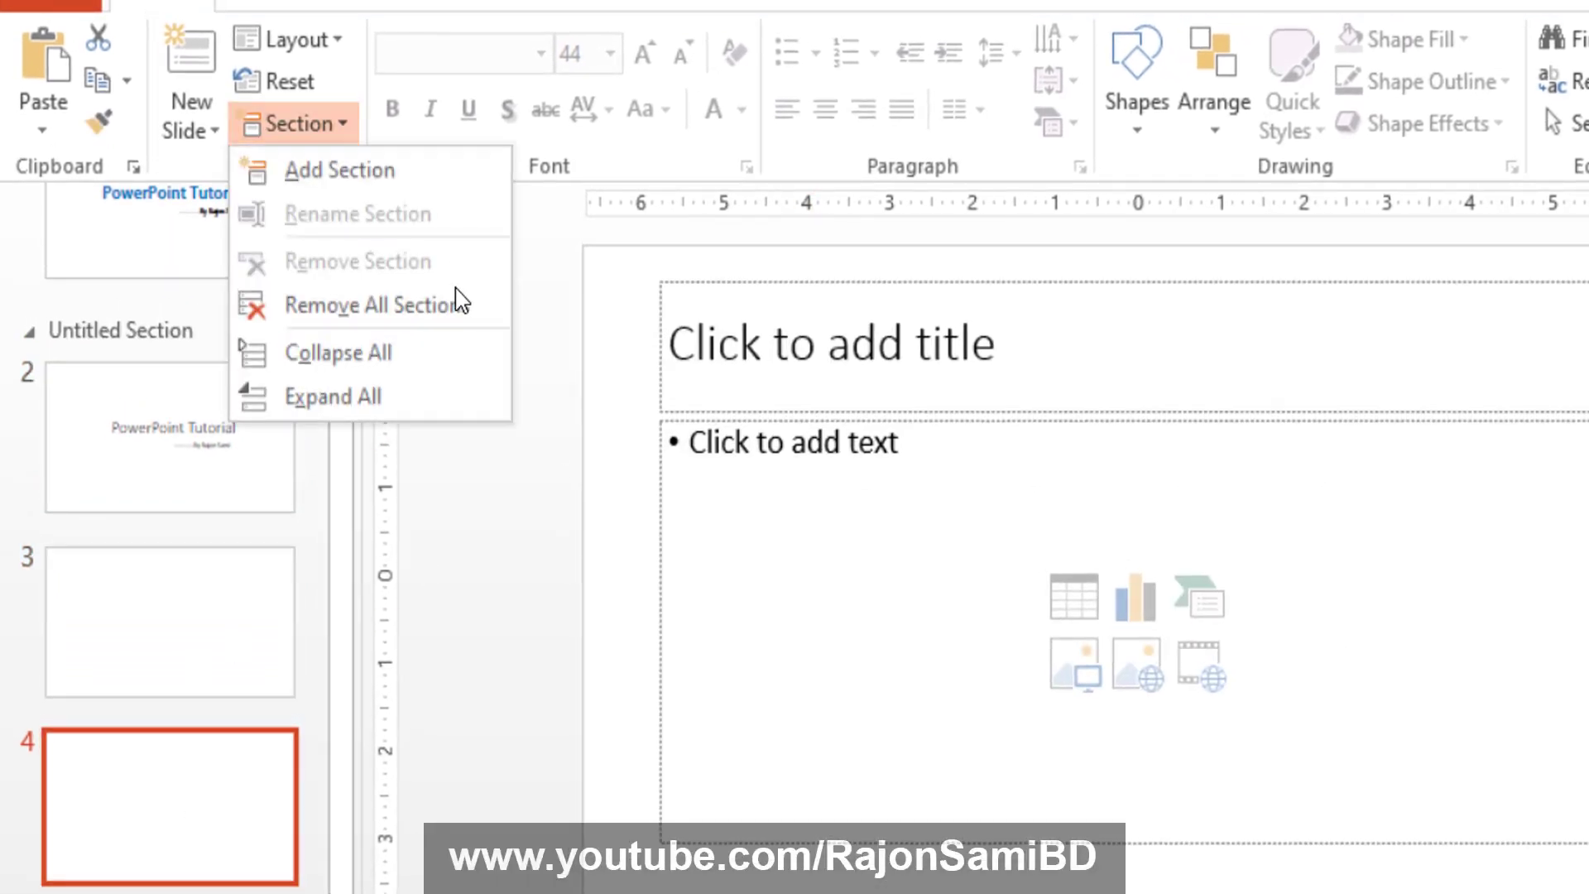
pyautogui.click(339, 170)
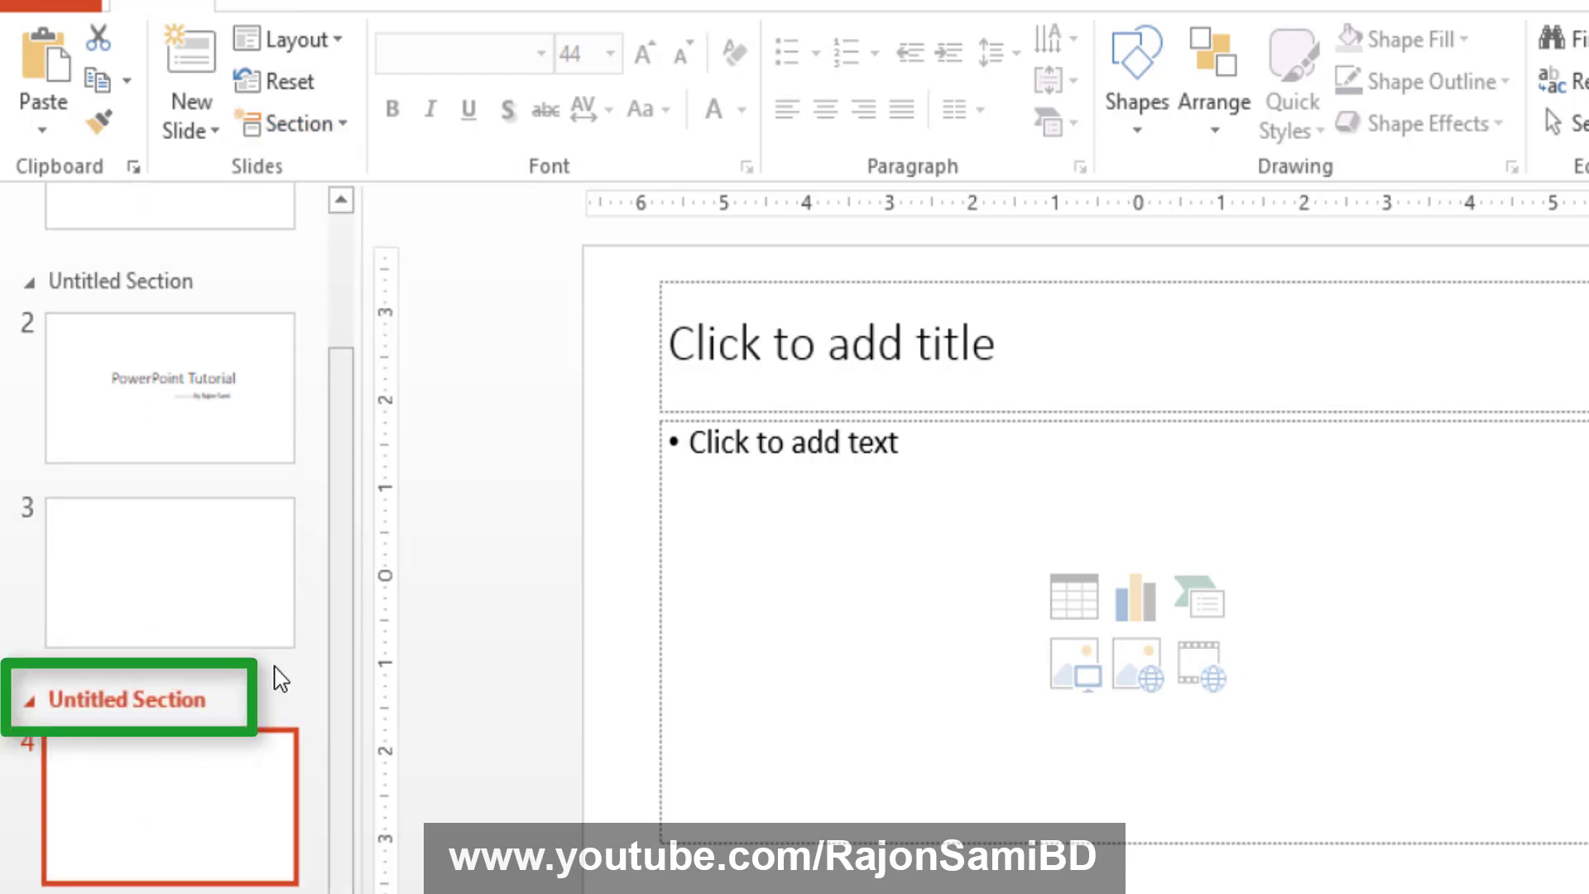
pyautogui.scroll(3, 331, 505)
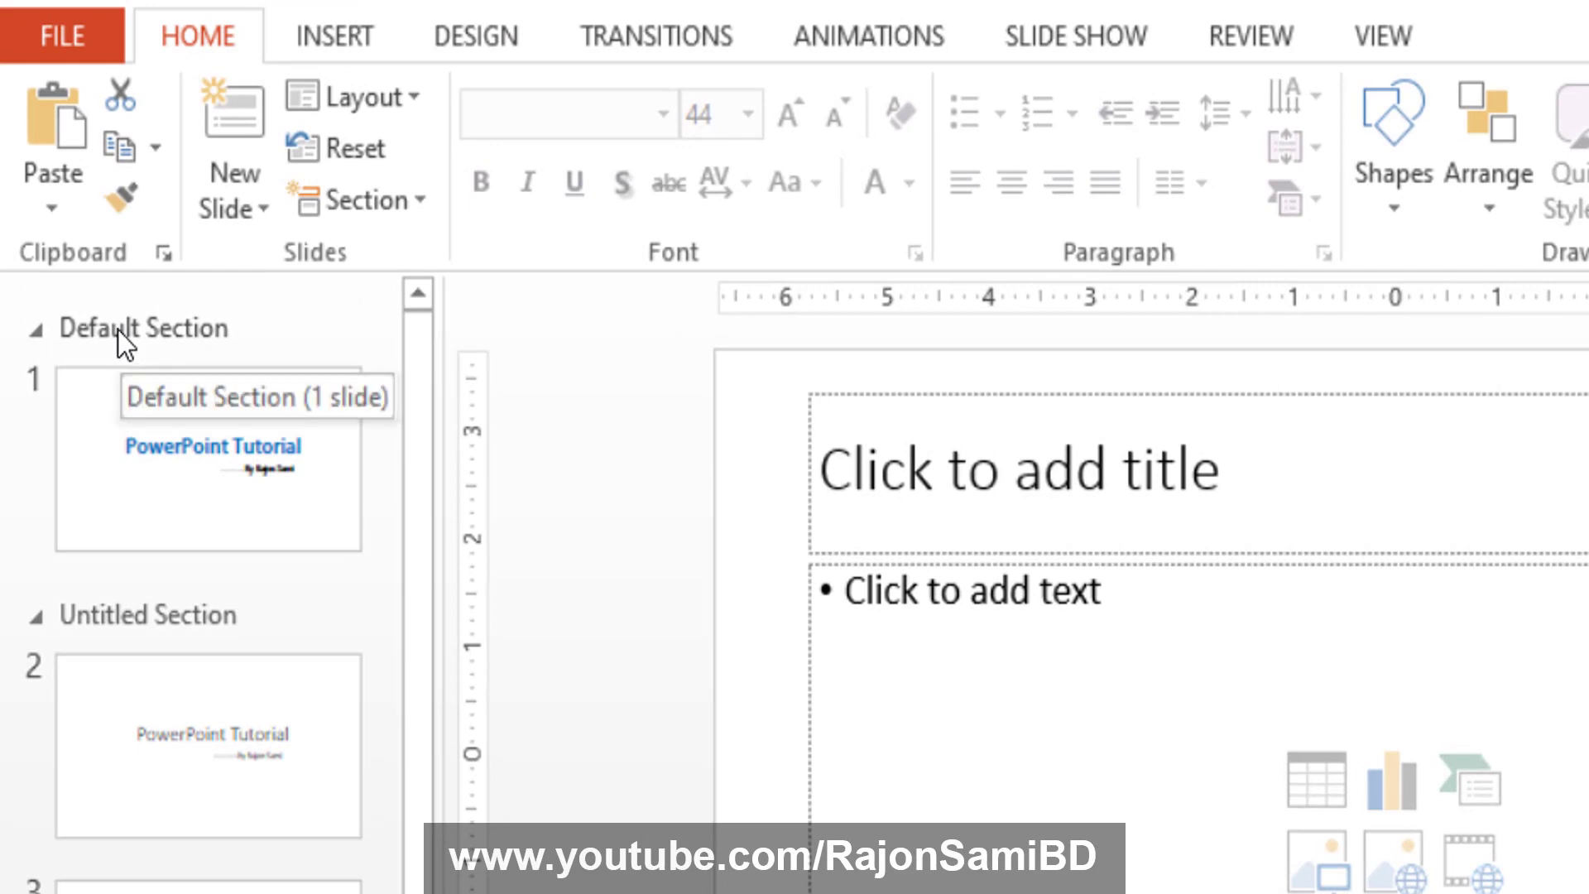
# - Rename the Default Section to 'Computer'
pyautogui.click(119, 331)
pyautogui.click(411, 202)
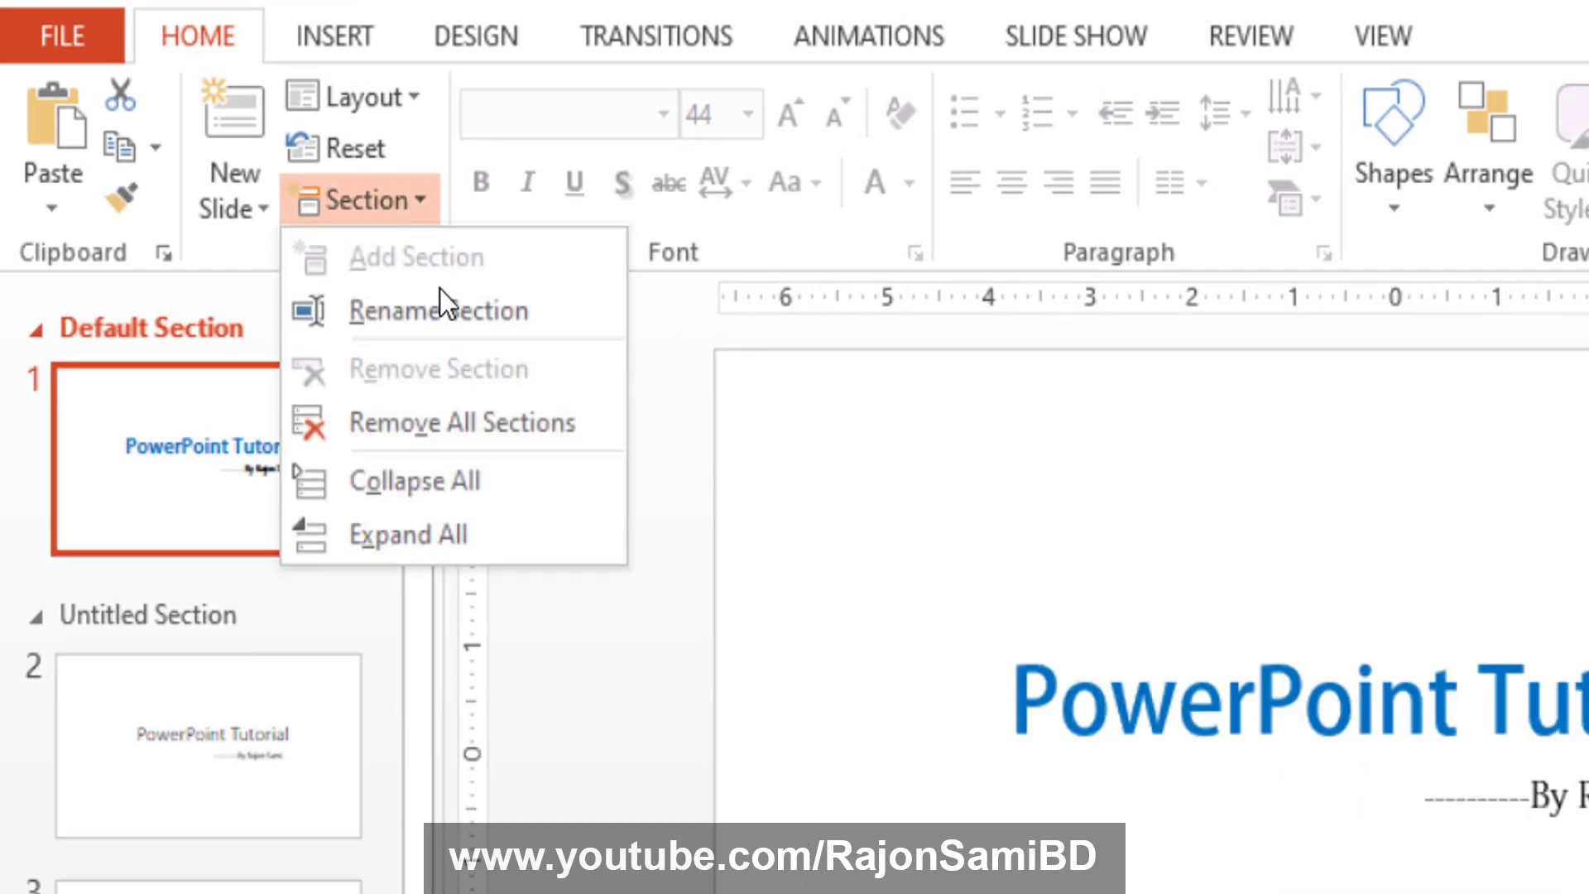
pyautogui.click(489, 308)
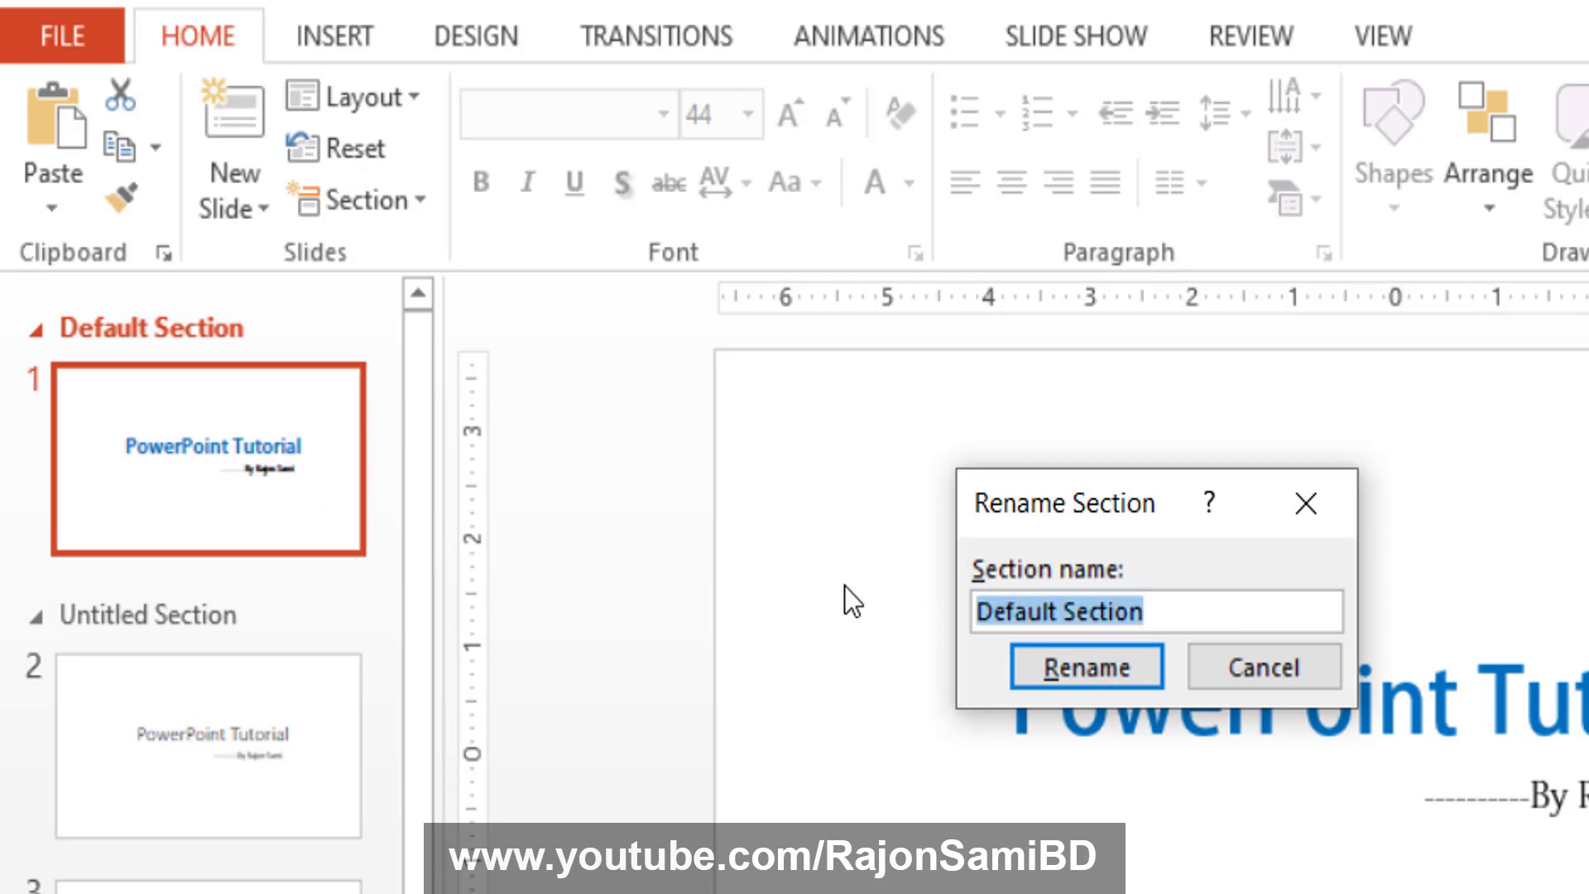
pyautogui.write('Comp')
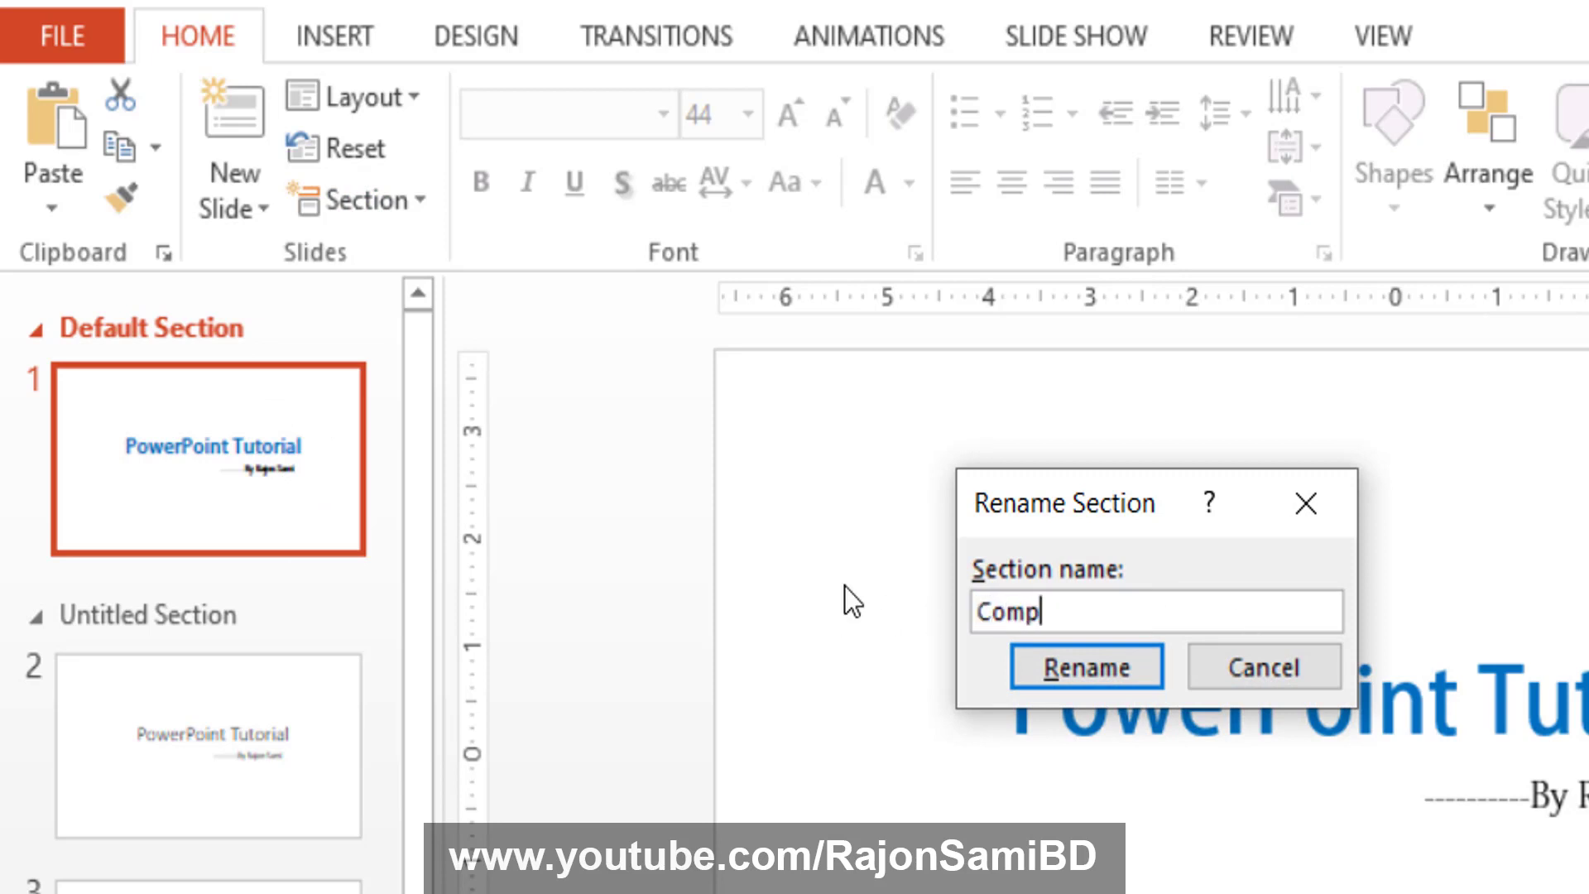
pyautogui.write('uter')
pyautogui.click(1109, 667)
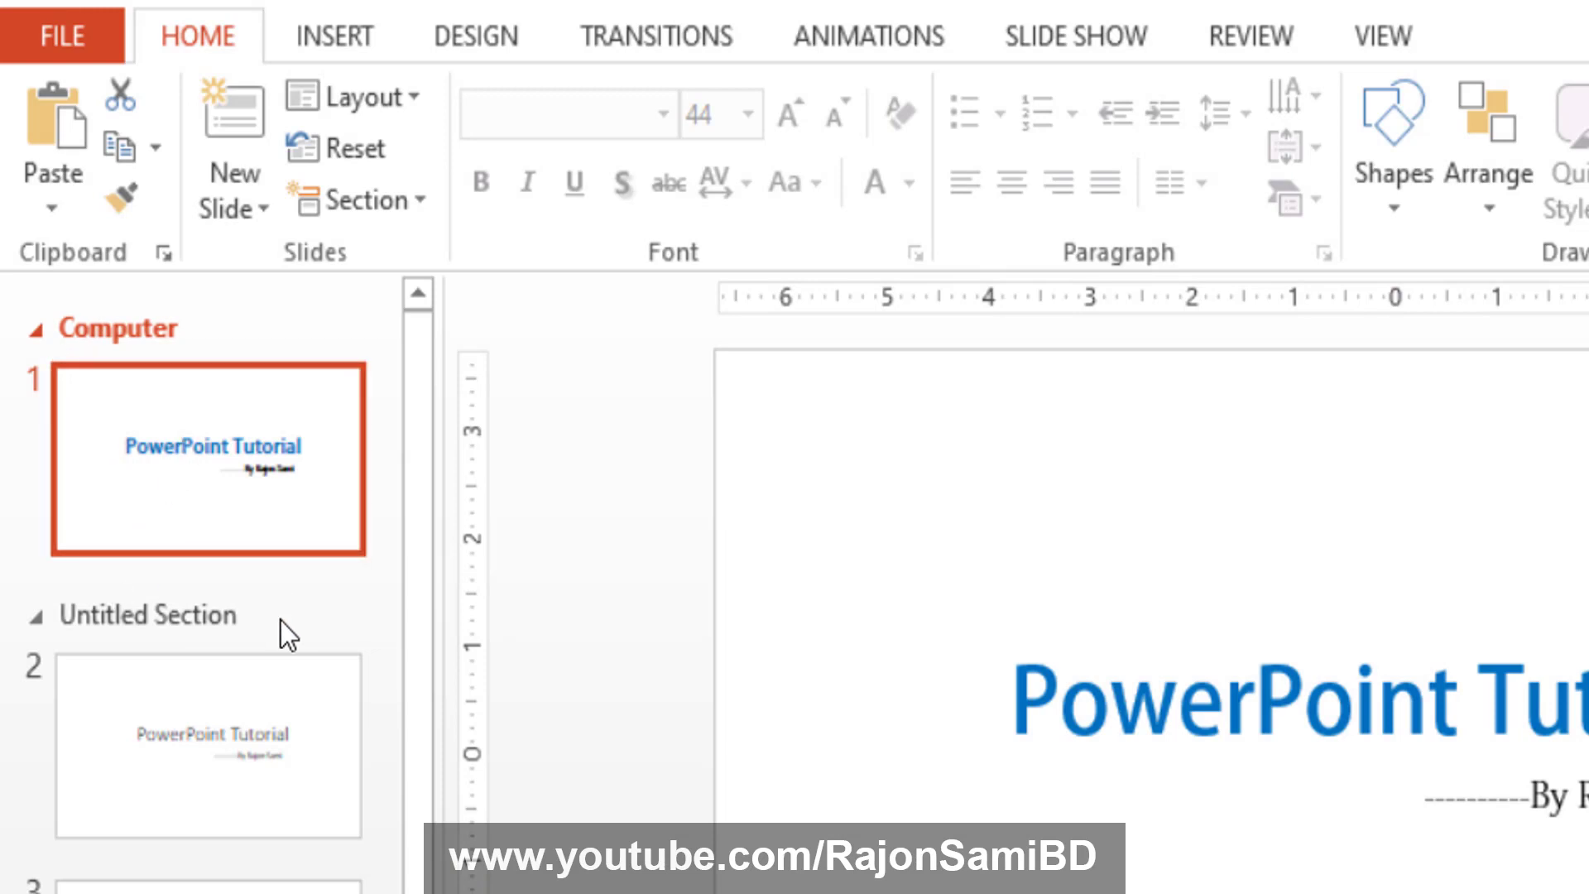
# - Rename the Untitled Section starting at slide 2 to 'Mobile'
pyautogui.click(133, 623)
pyautogui.moveTo(94, 622); pyautogui.dragTo(149, 615)
pyautogui.click(406, 204)
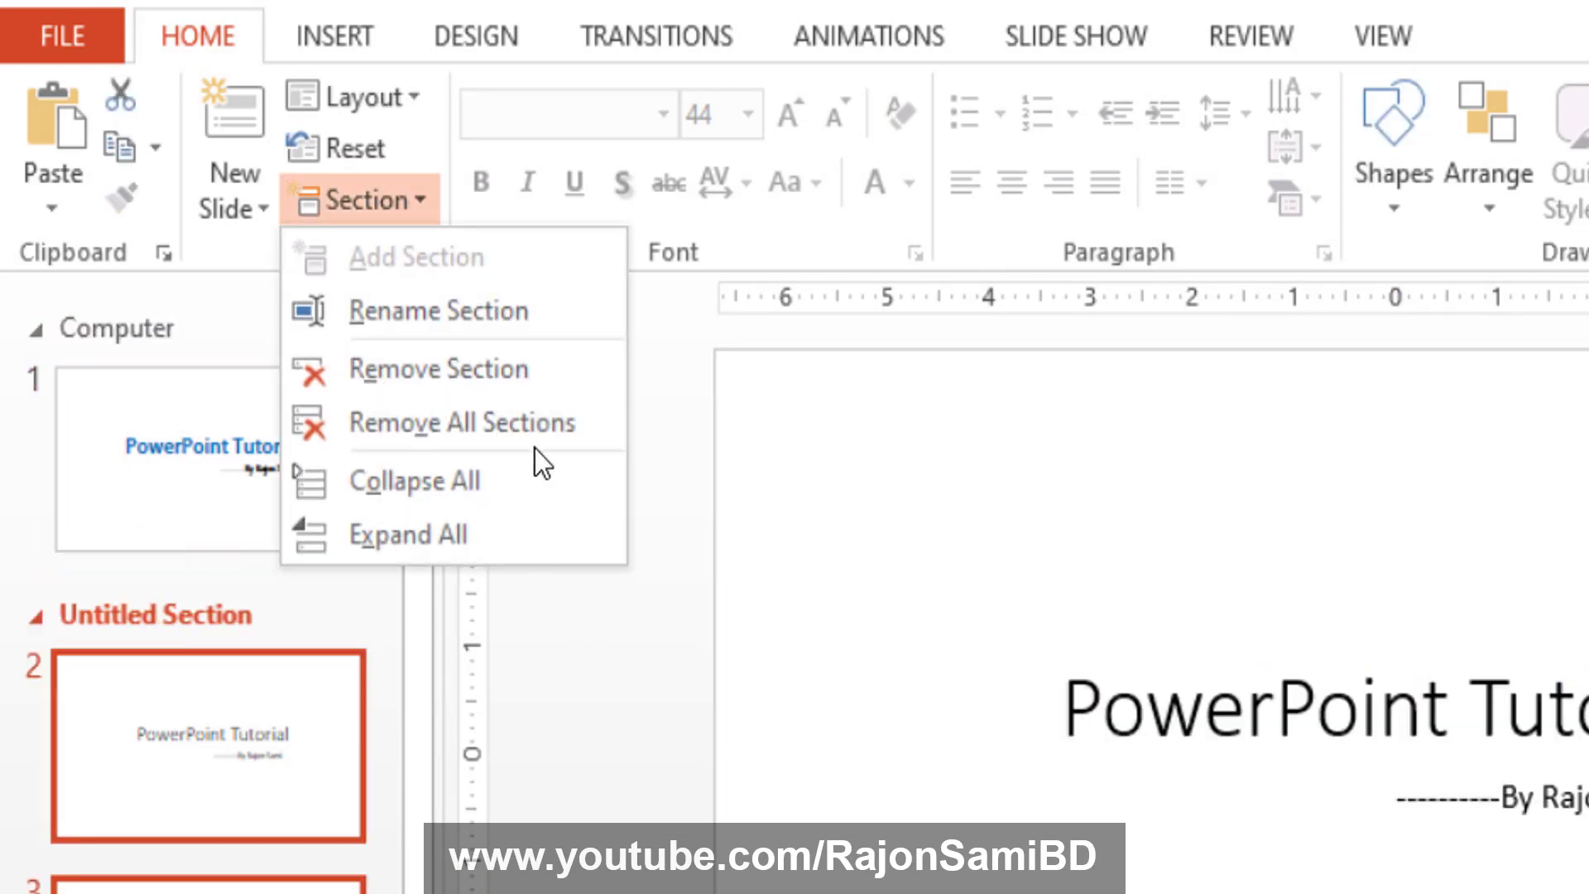
pyautogui.click(500, 324)
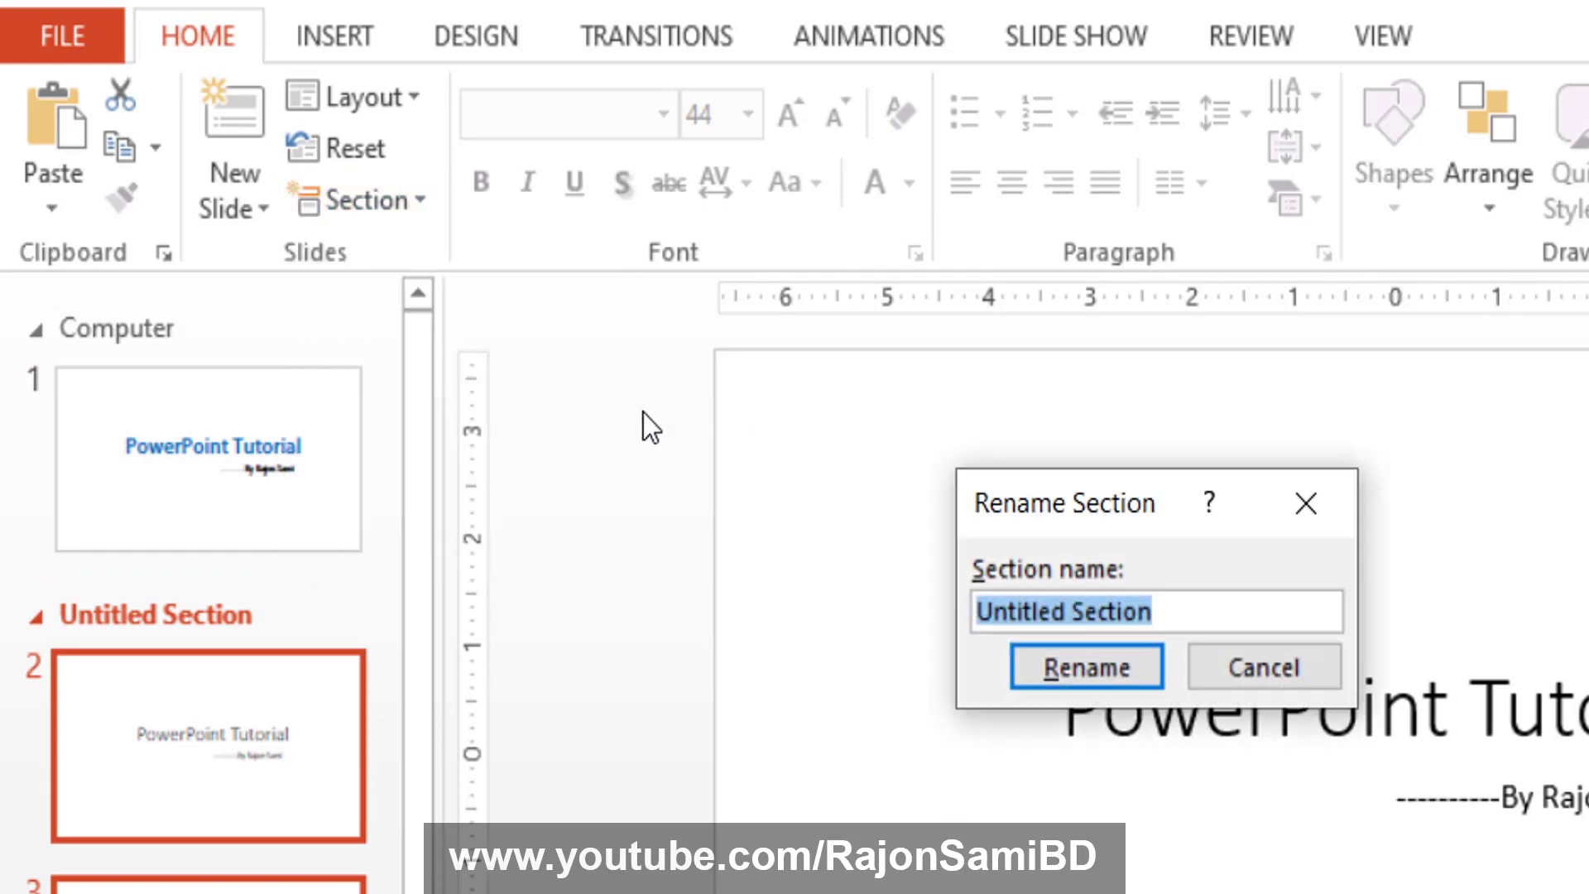
pyautogui.write('Mo')
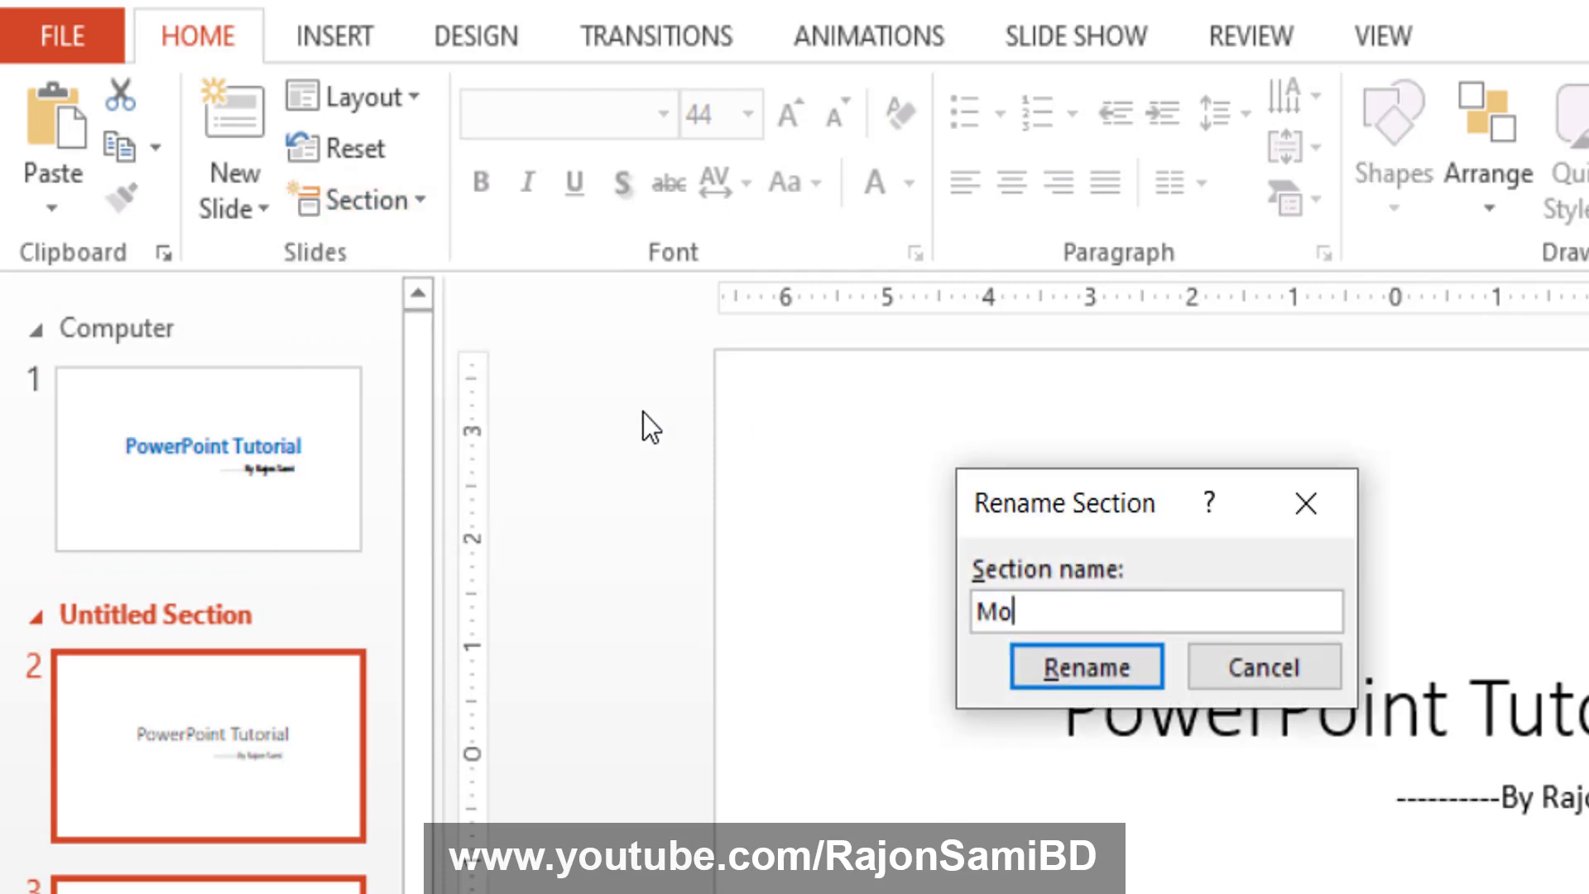
pyautogui.write('bile')
pyautogui.click(1116, 667)
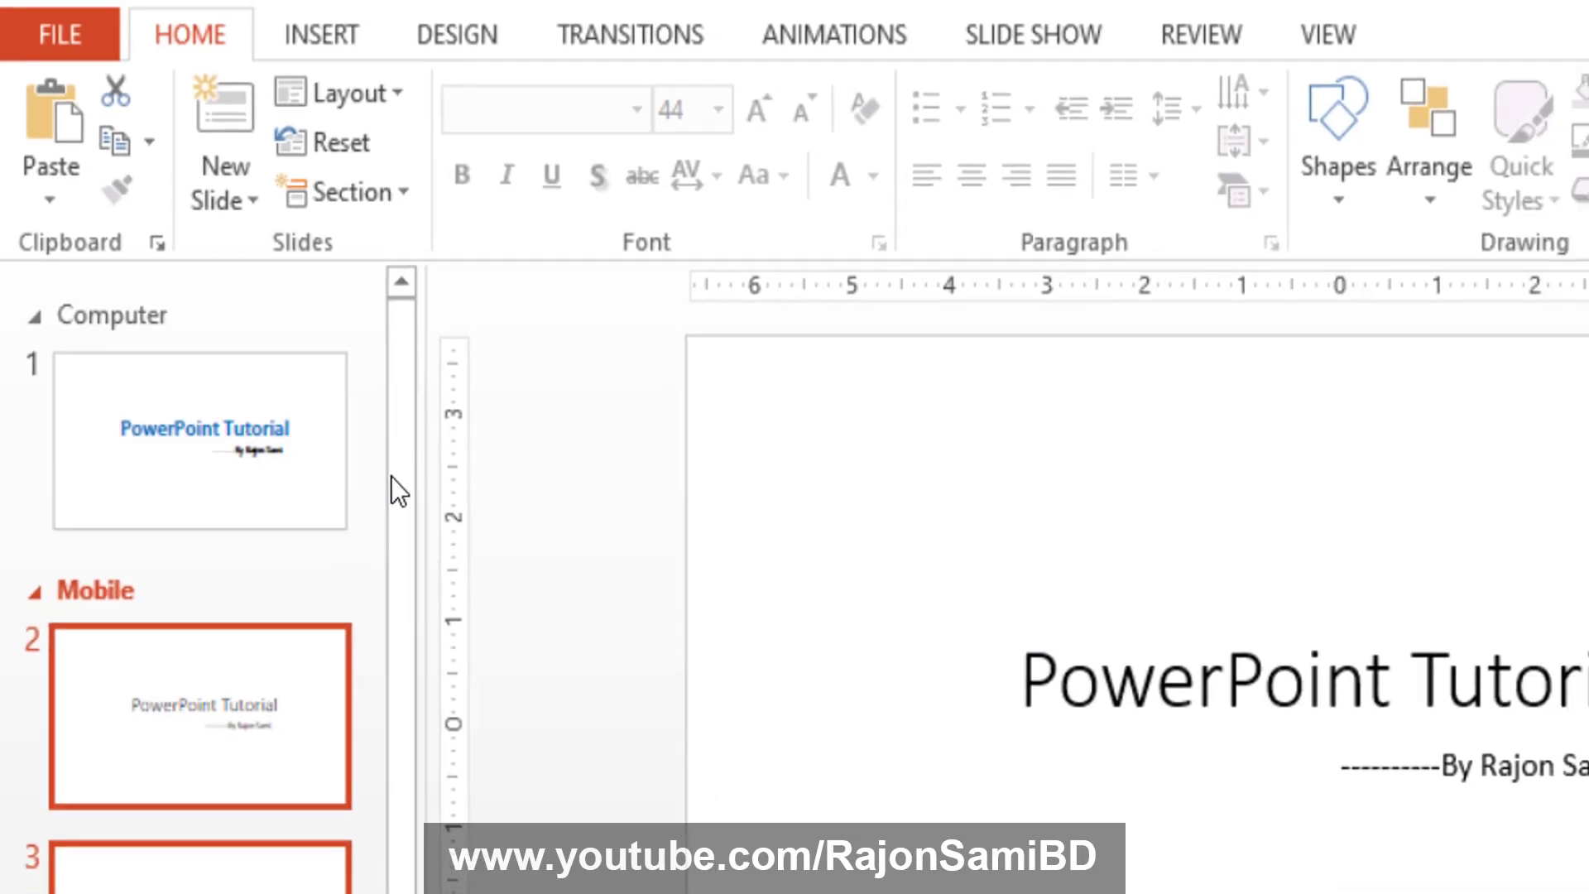
# - Rename the last Untitled Section, holding slide 4, to 'Tab'
pyautogui.scroll(-3, 397, 496)
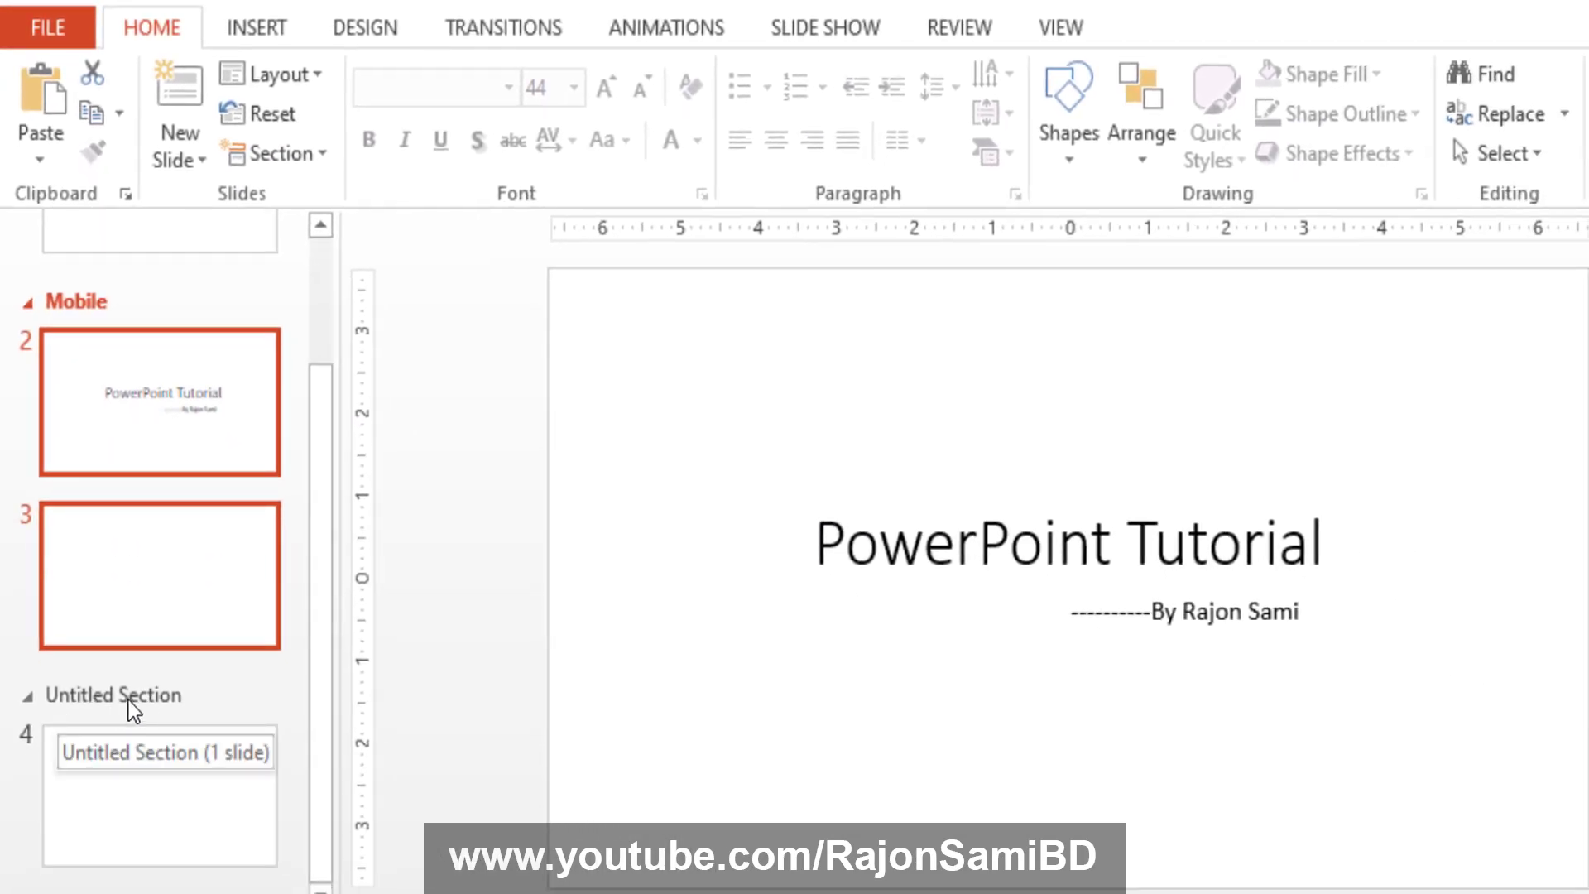
pyautogui.click(127, 701)
pyautogui.click(311, 155)
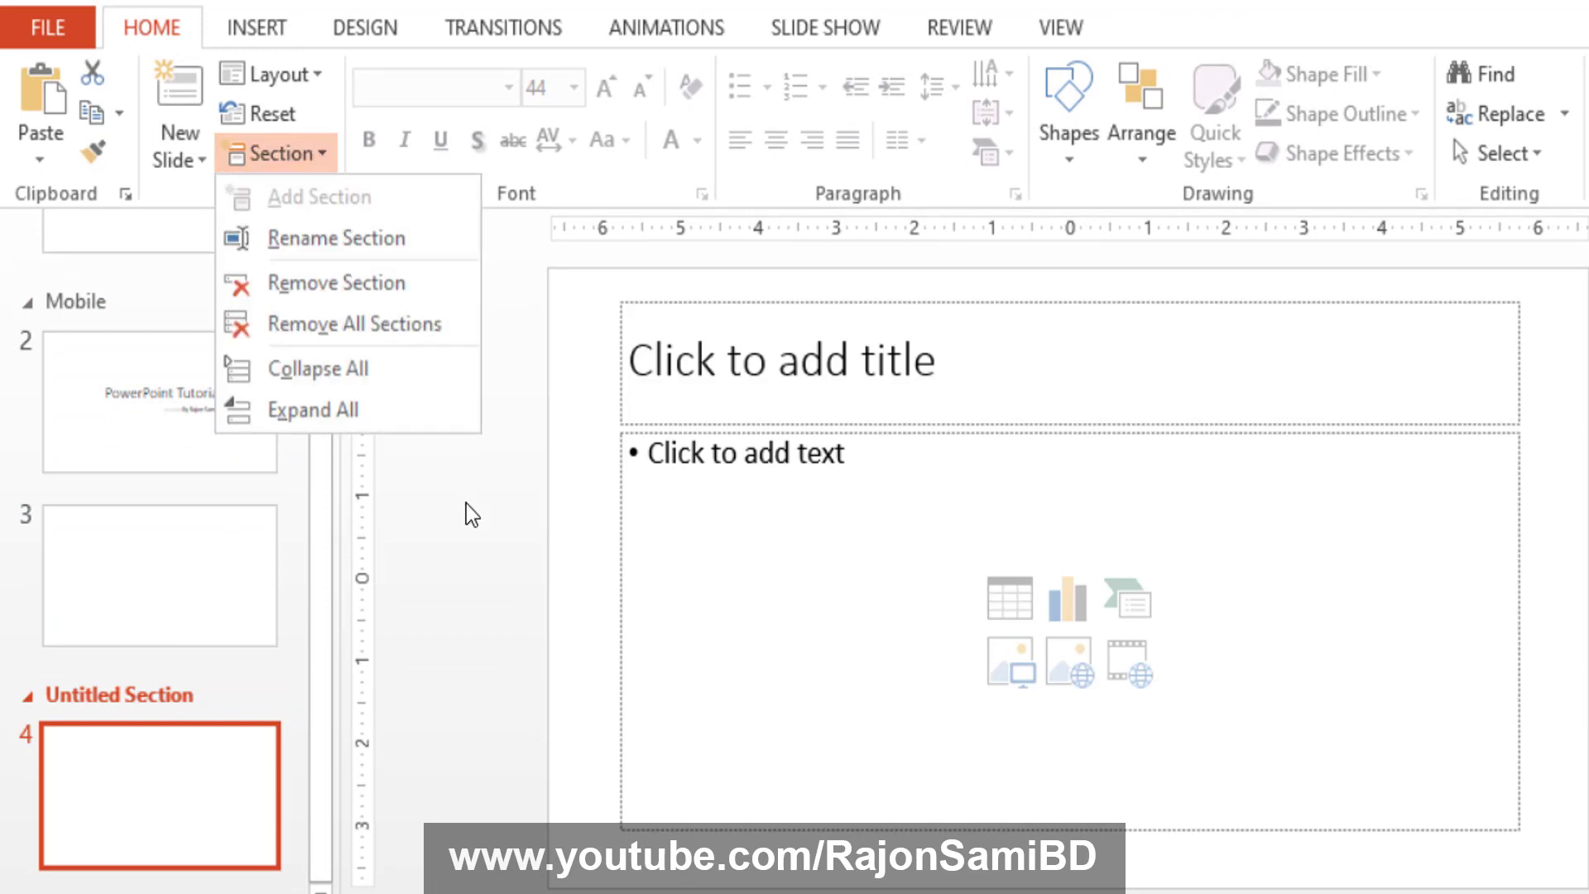
pyautogui.click(365, 240)
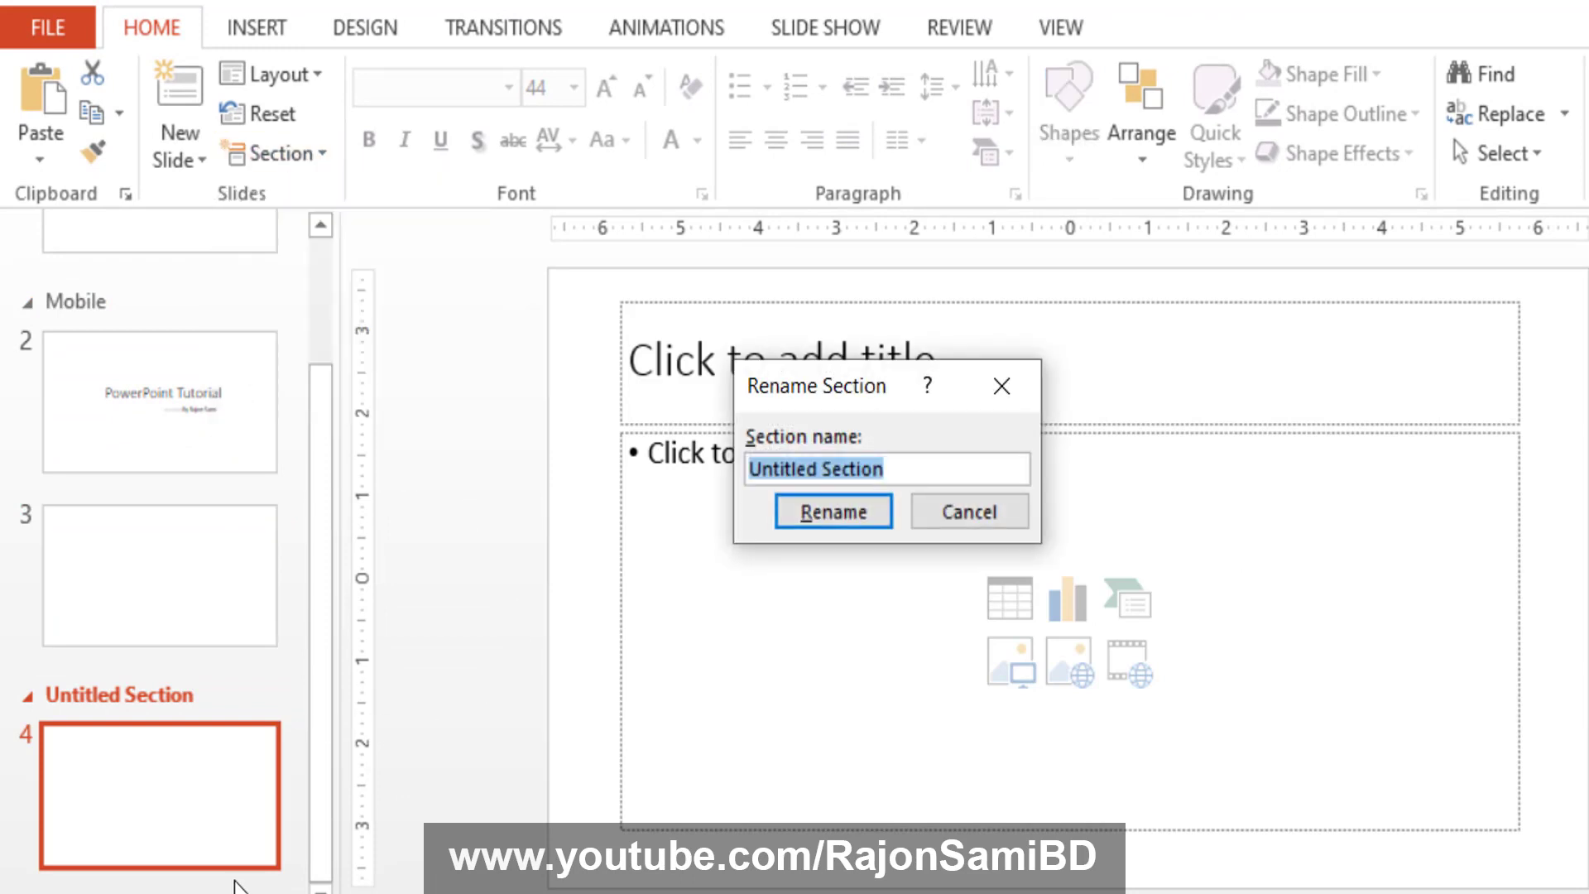
pyautogui.write('Tab')
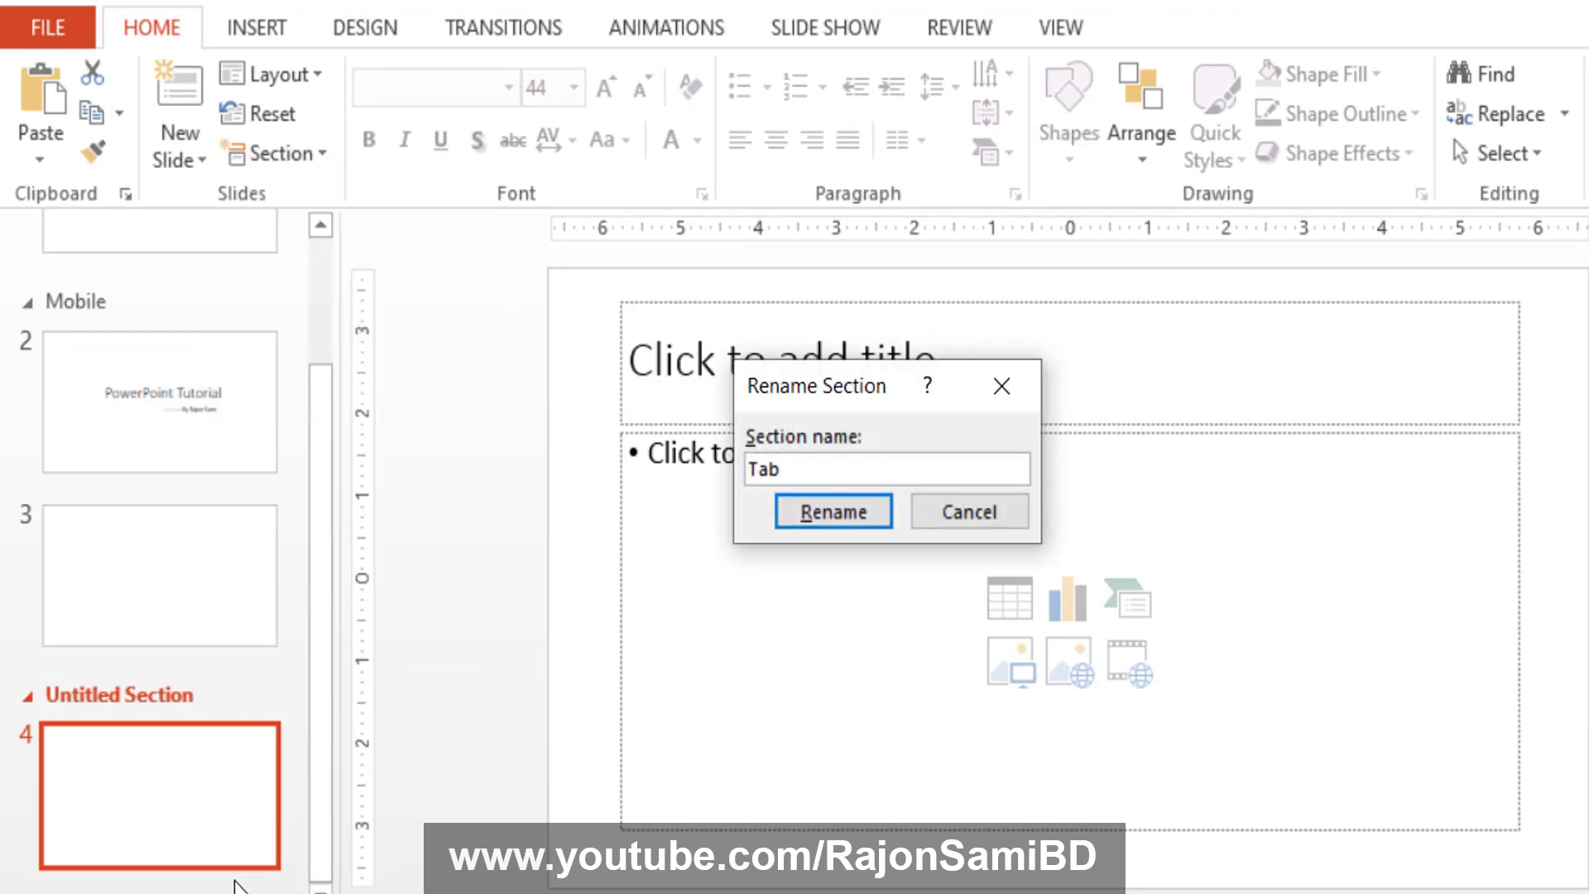
pyautogui.press('Return')
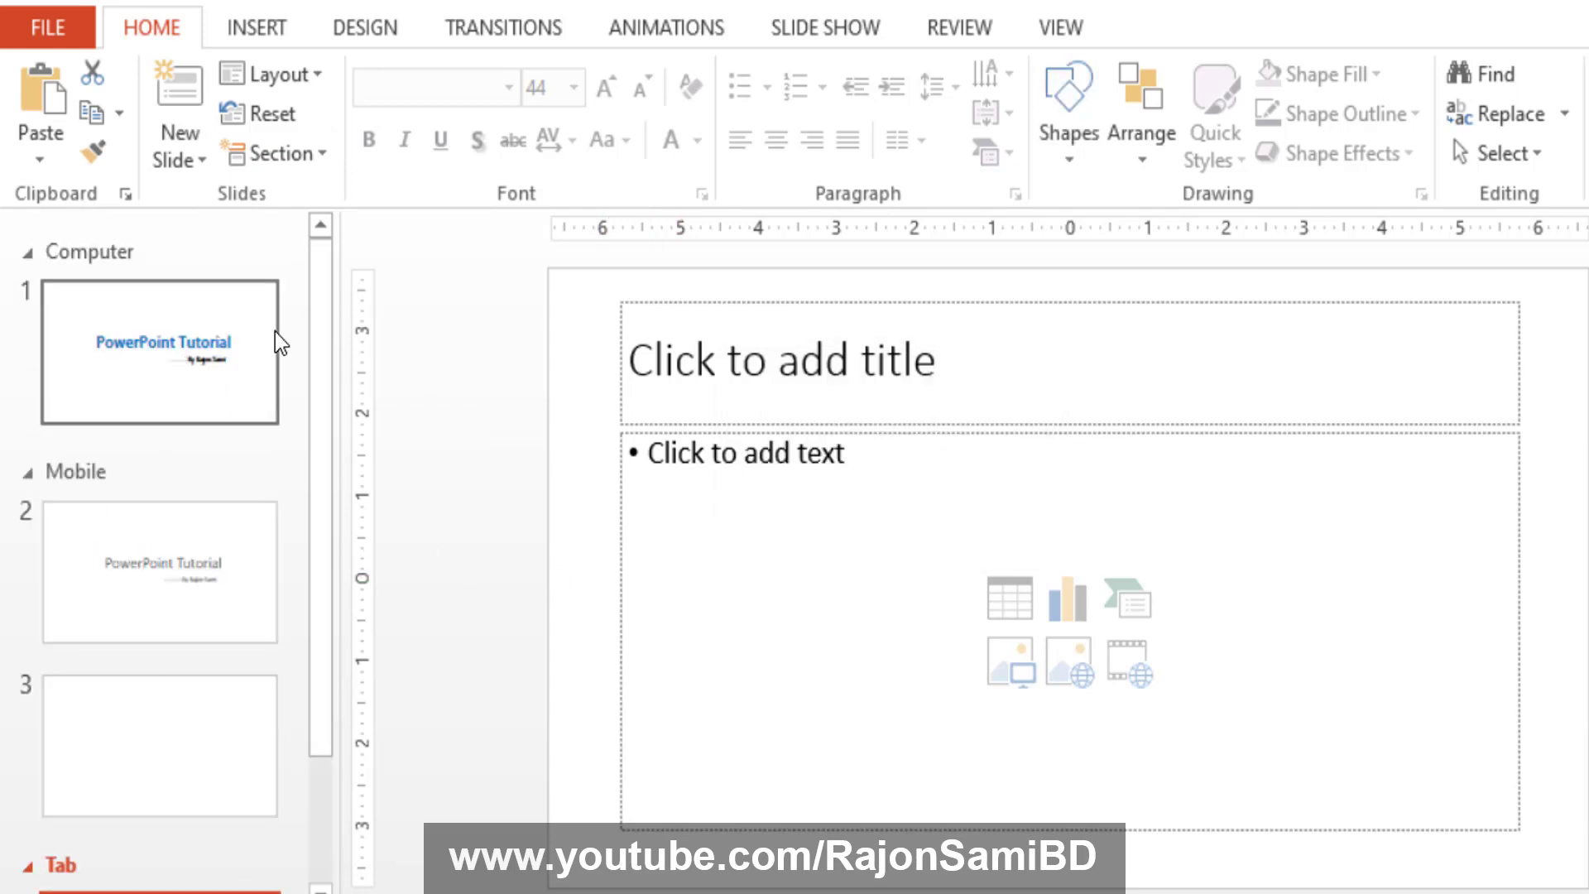
# - Remove the Mobile section using Section > Remove Section
pyautogui.click(73, 479)
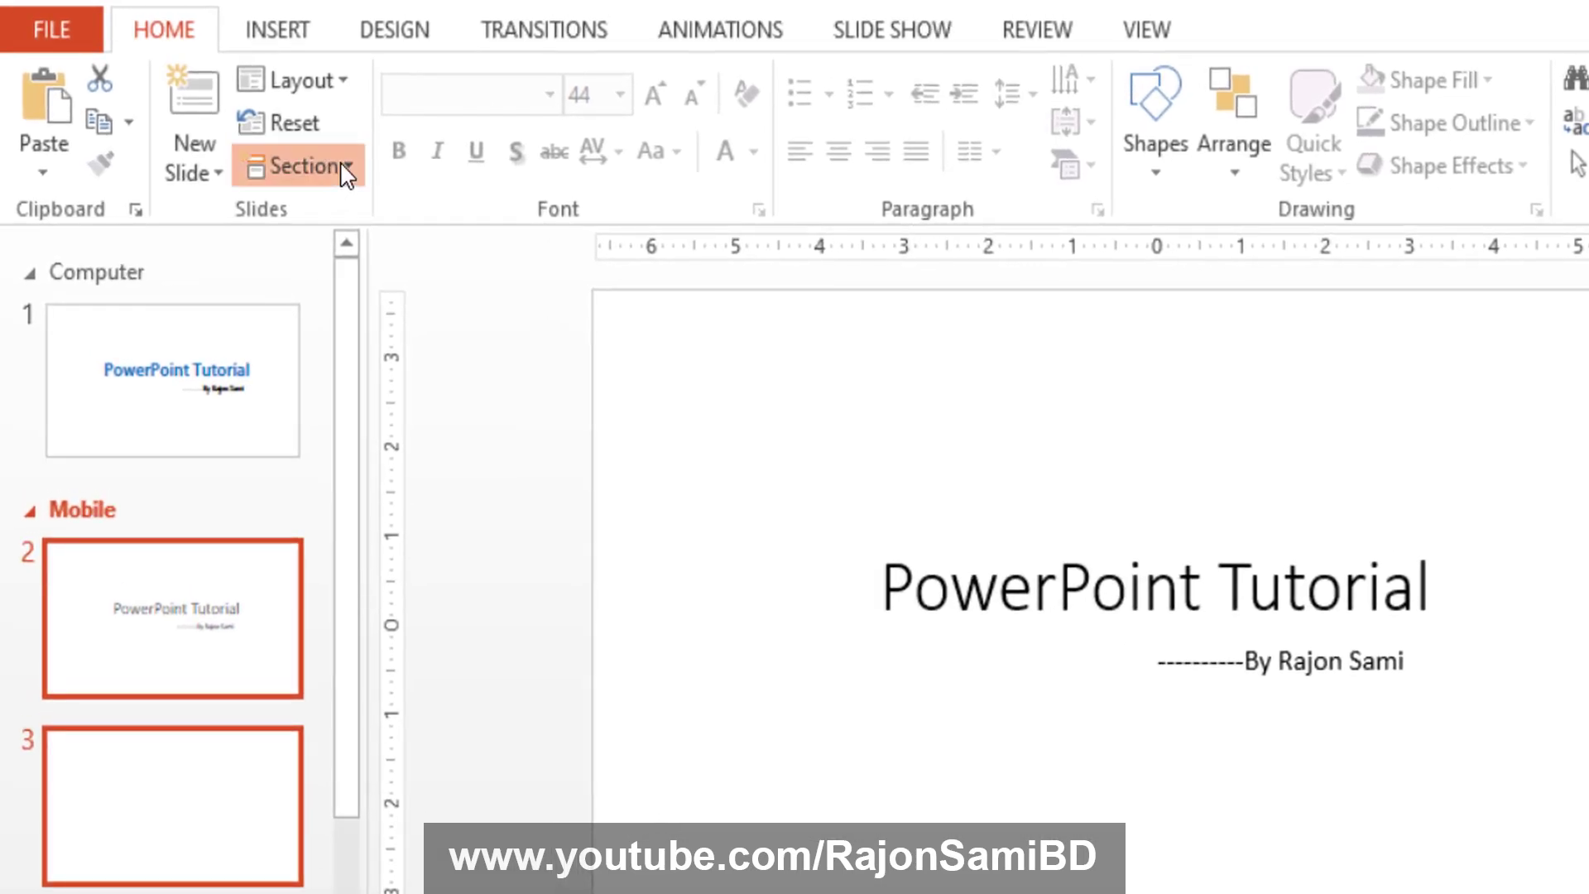
pyautogui.click(346, 171)
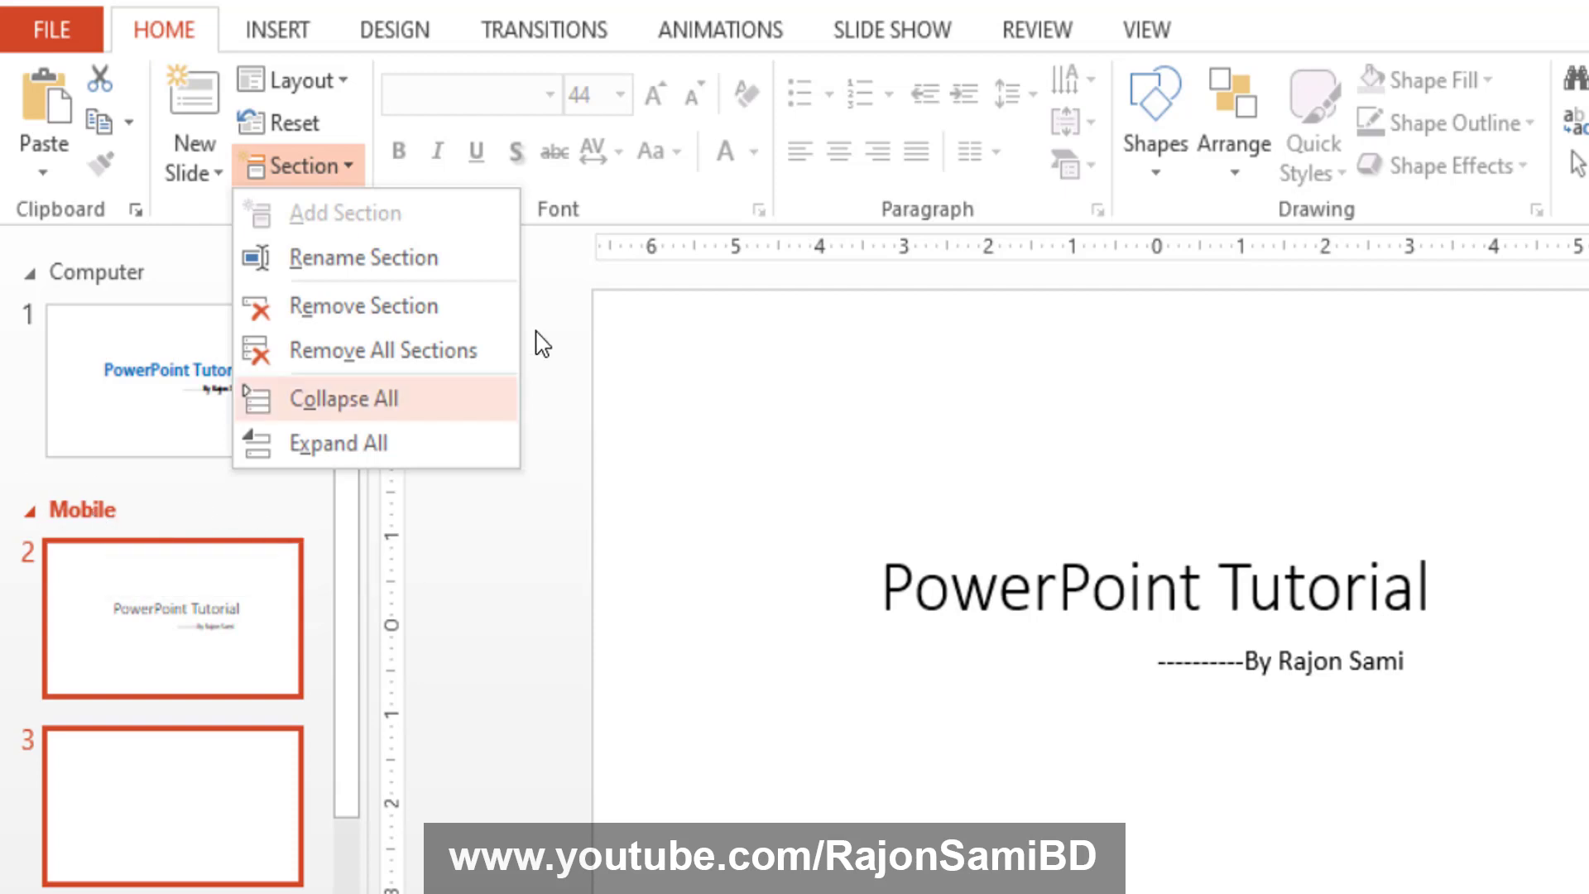
pyautogui.click(421, 307)
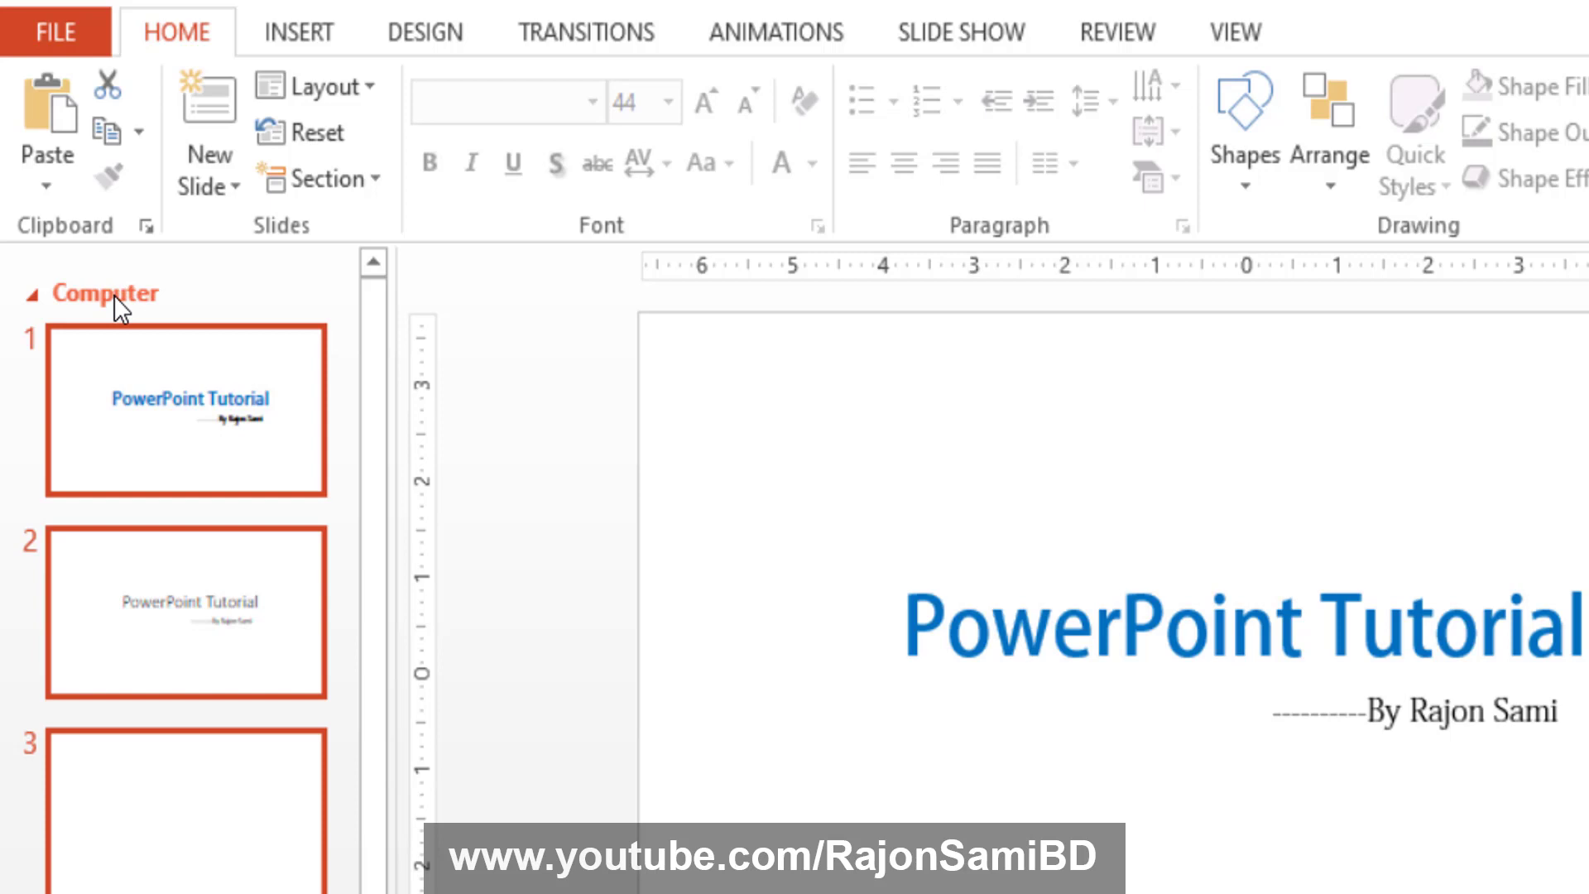
# - Open Rename Section for Computer, cancel without changes, and reopen the Section menu
pyautogui.click(382, 183)
pyautogui.click(414, 278)
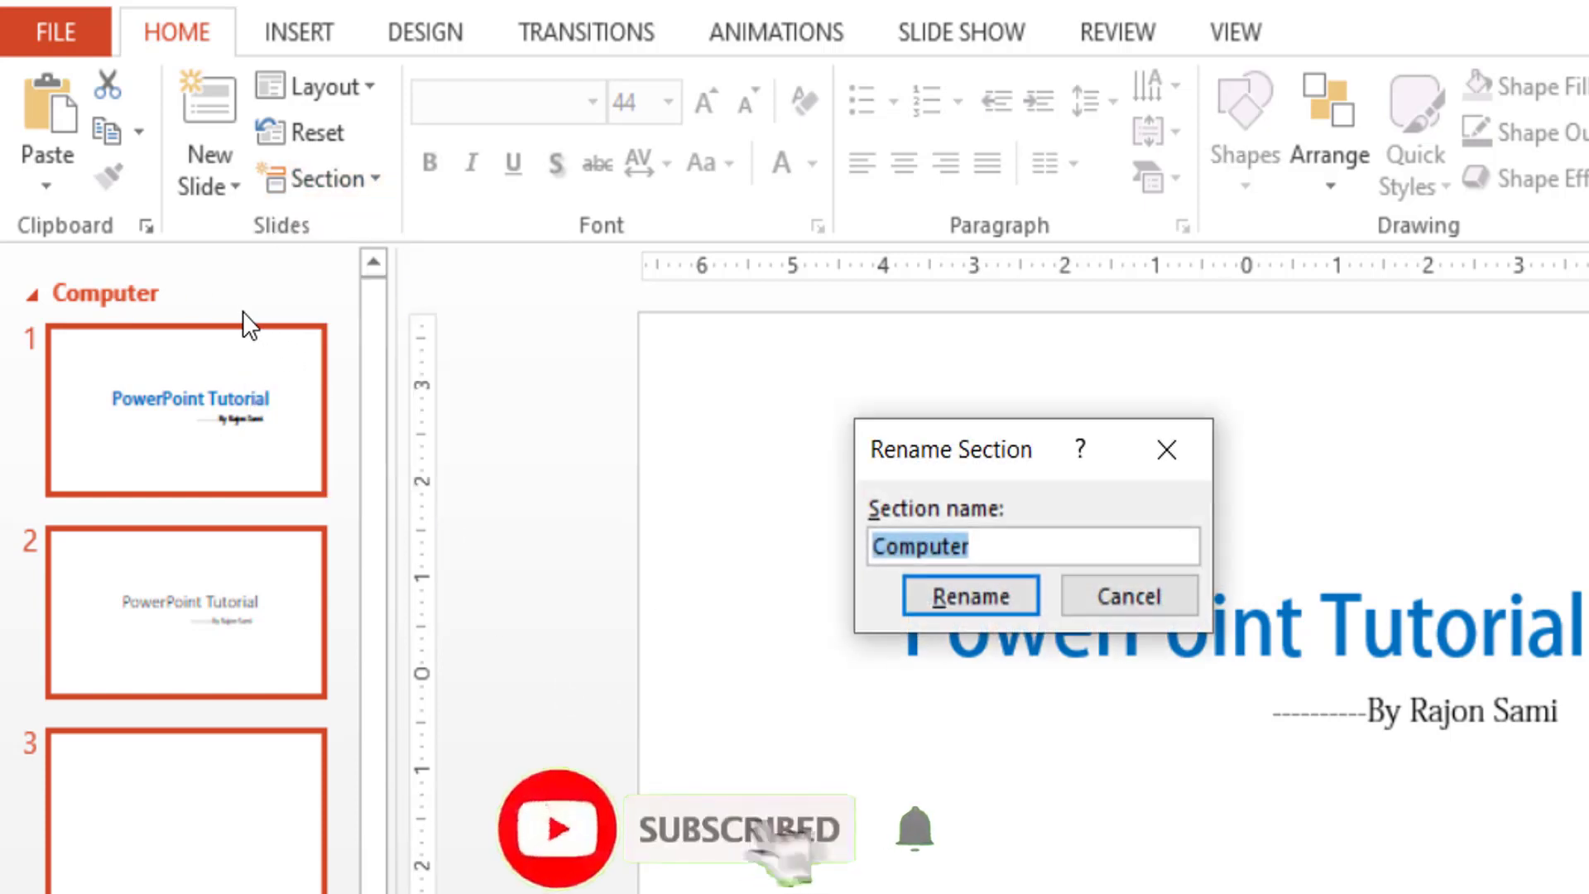
pyautogui.click(1017, 544)
pyautogui.click(1188, 455)
pyautogui.click(385, 174)
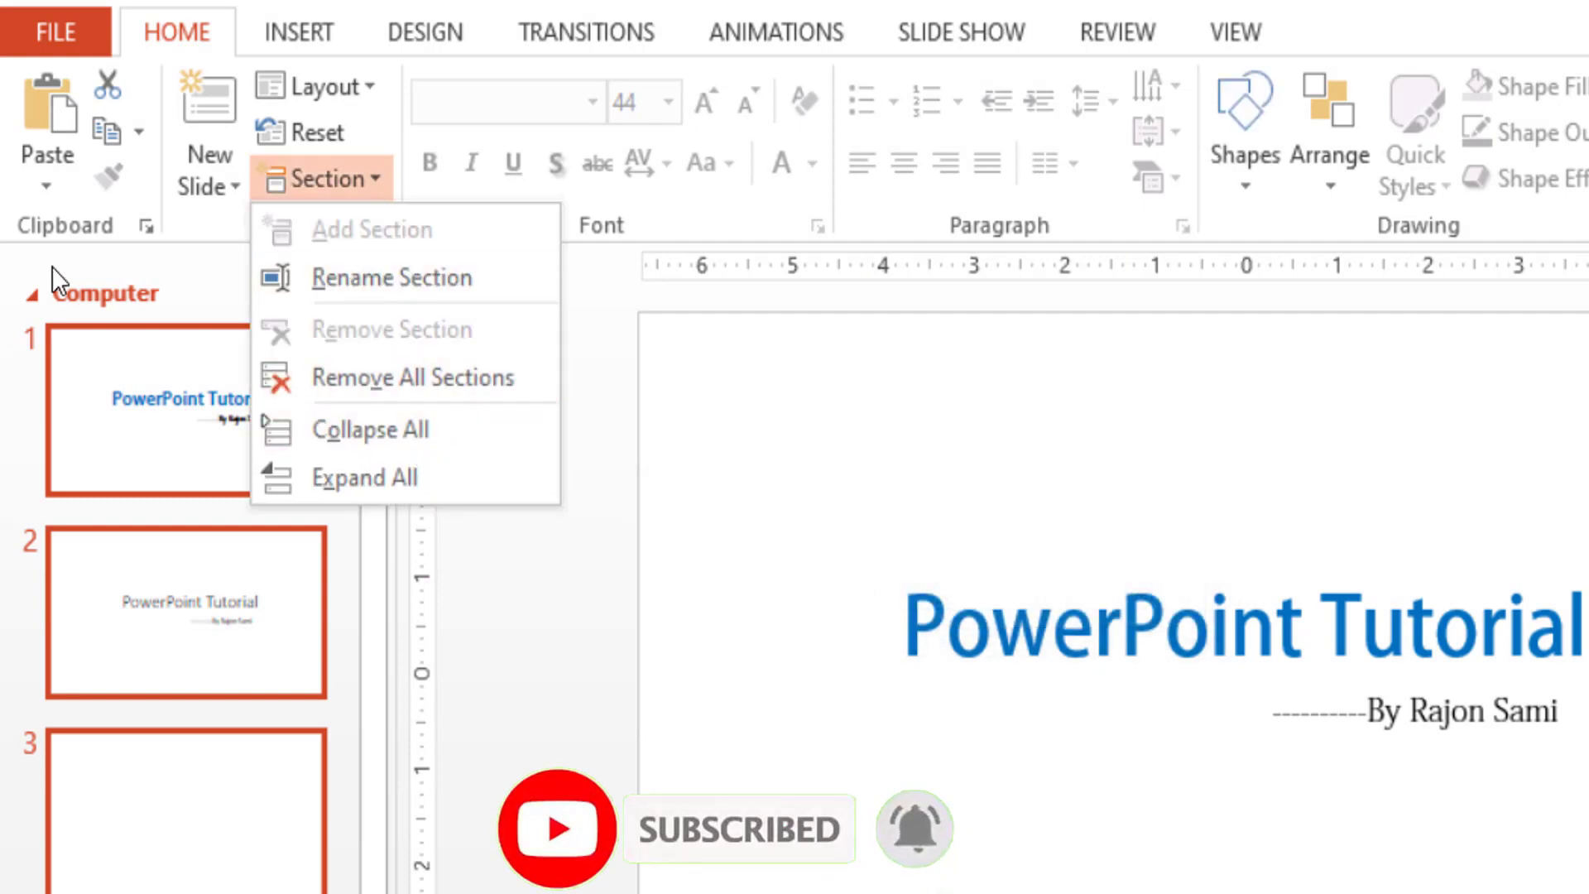
pyautogui.click(404, 190)
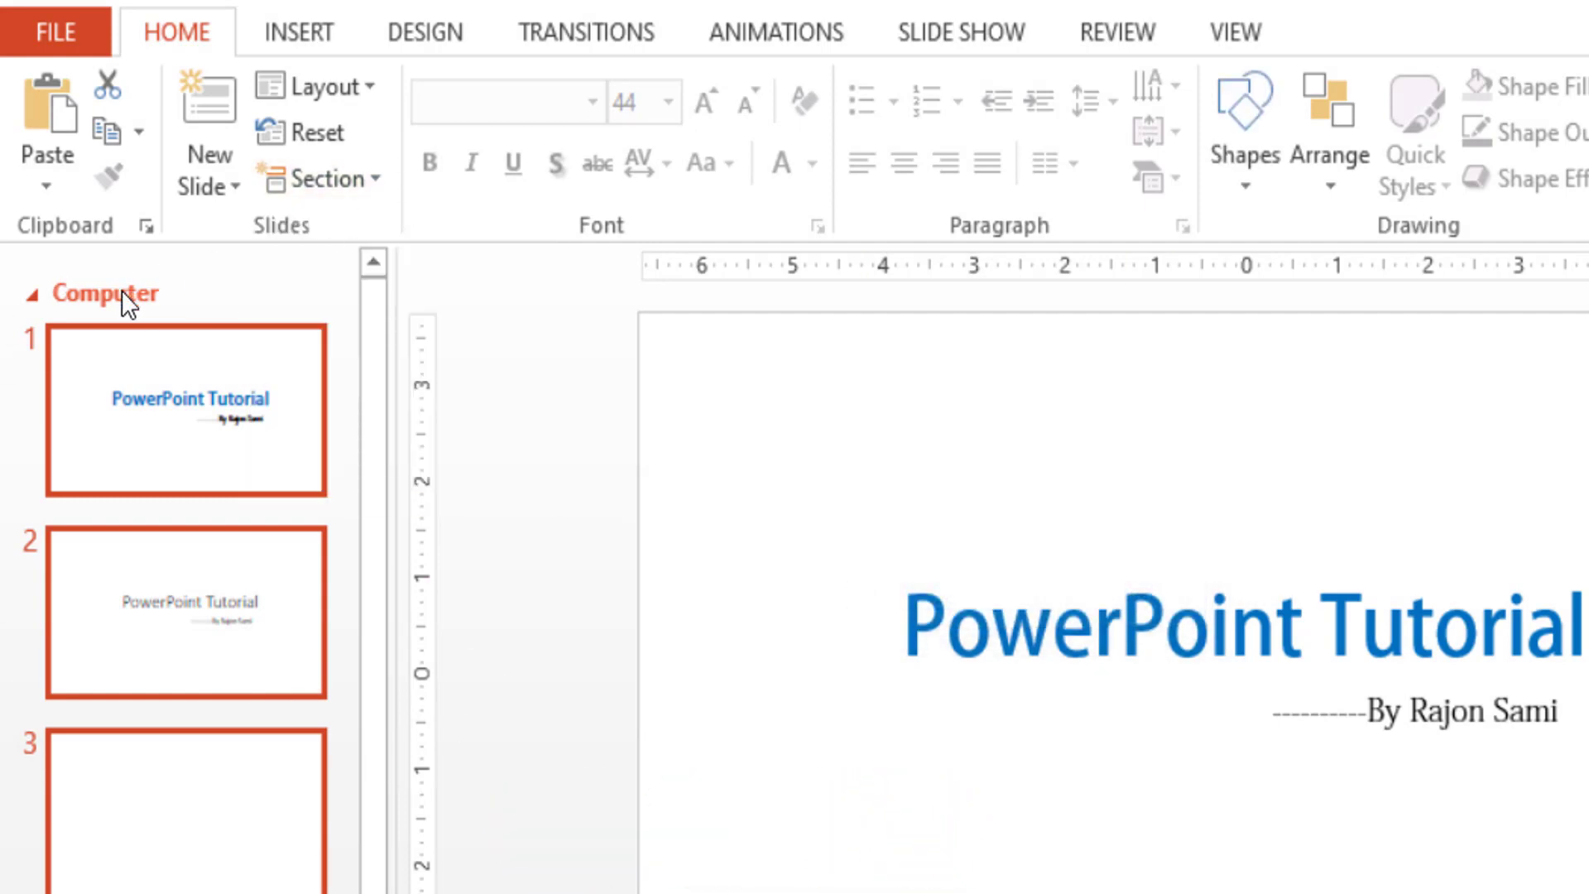
pyautogui.click(369, 190)
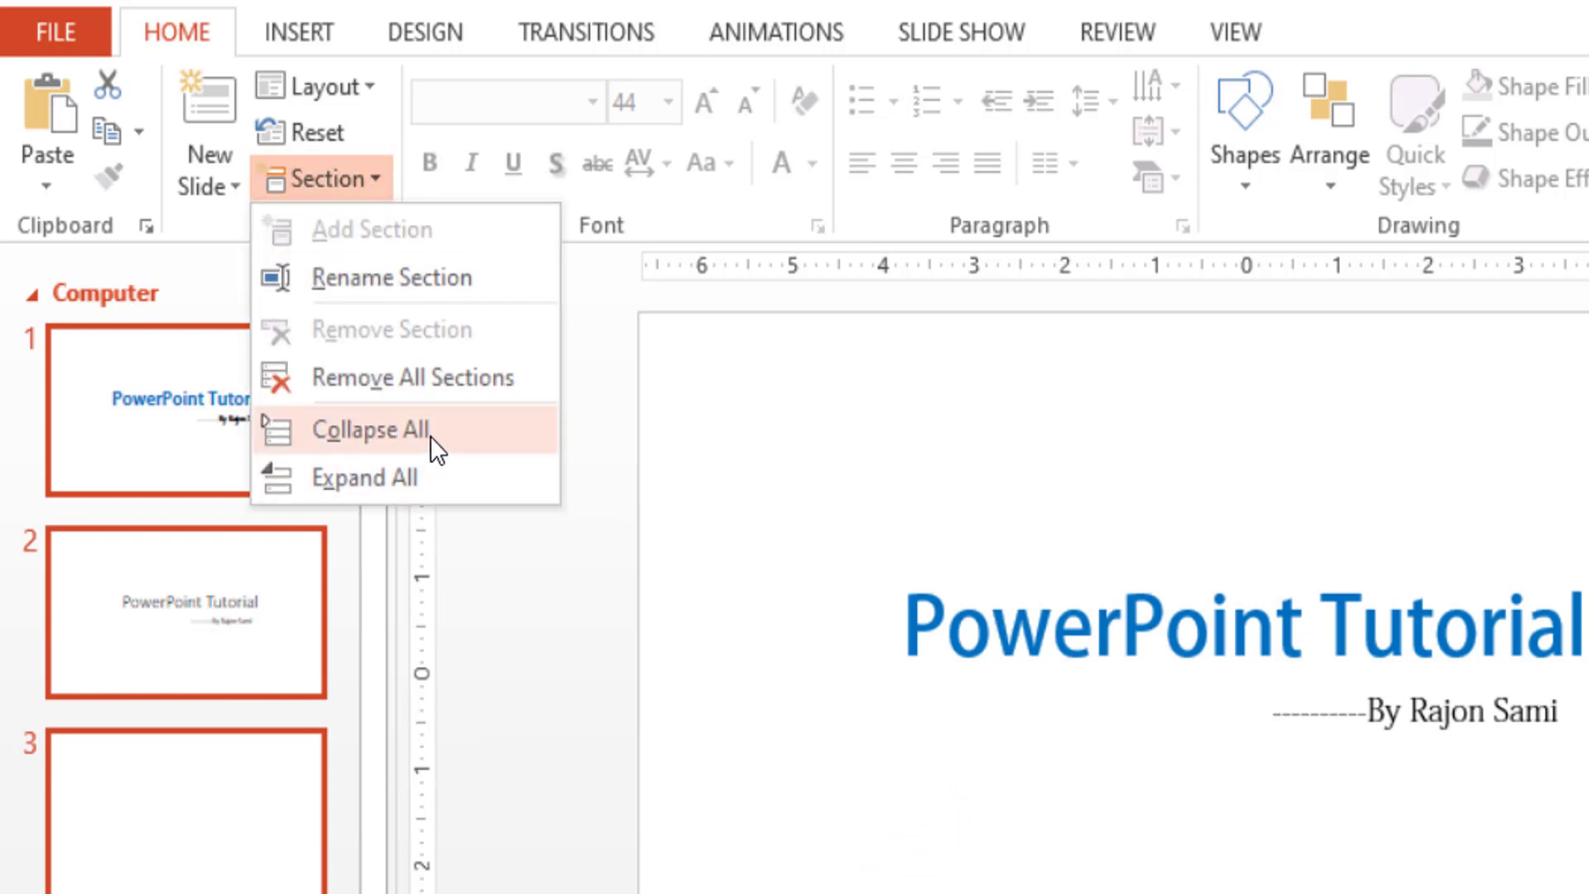
pyautogui.click(182, 313)
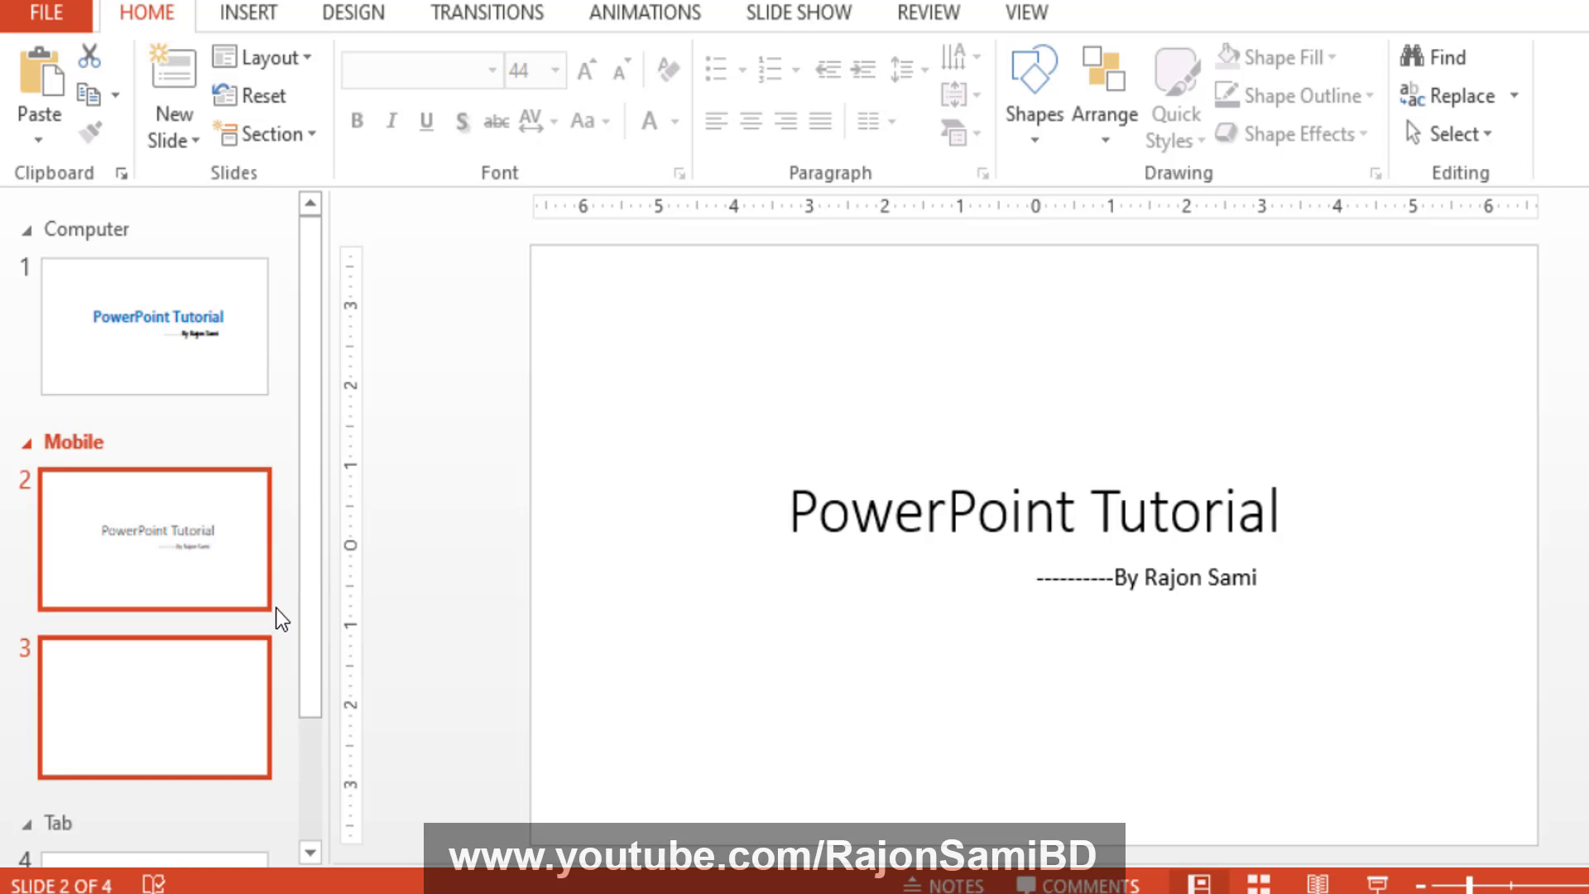
pyautogui.click(319, 132)
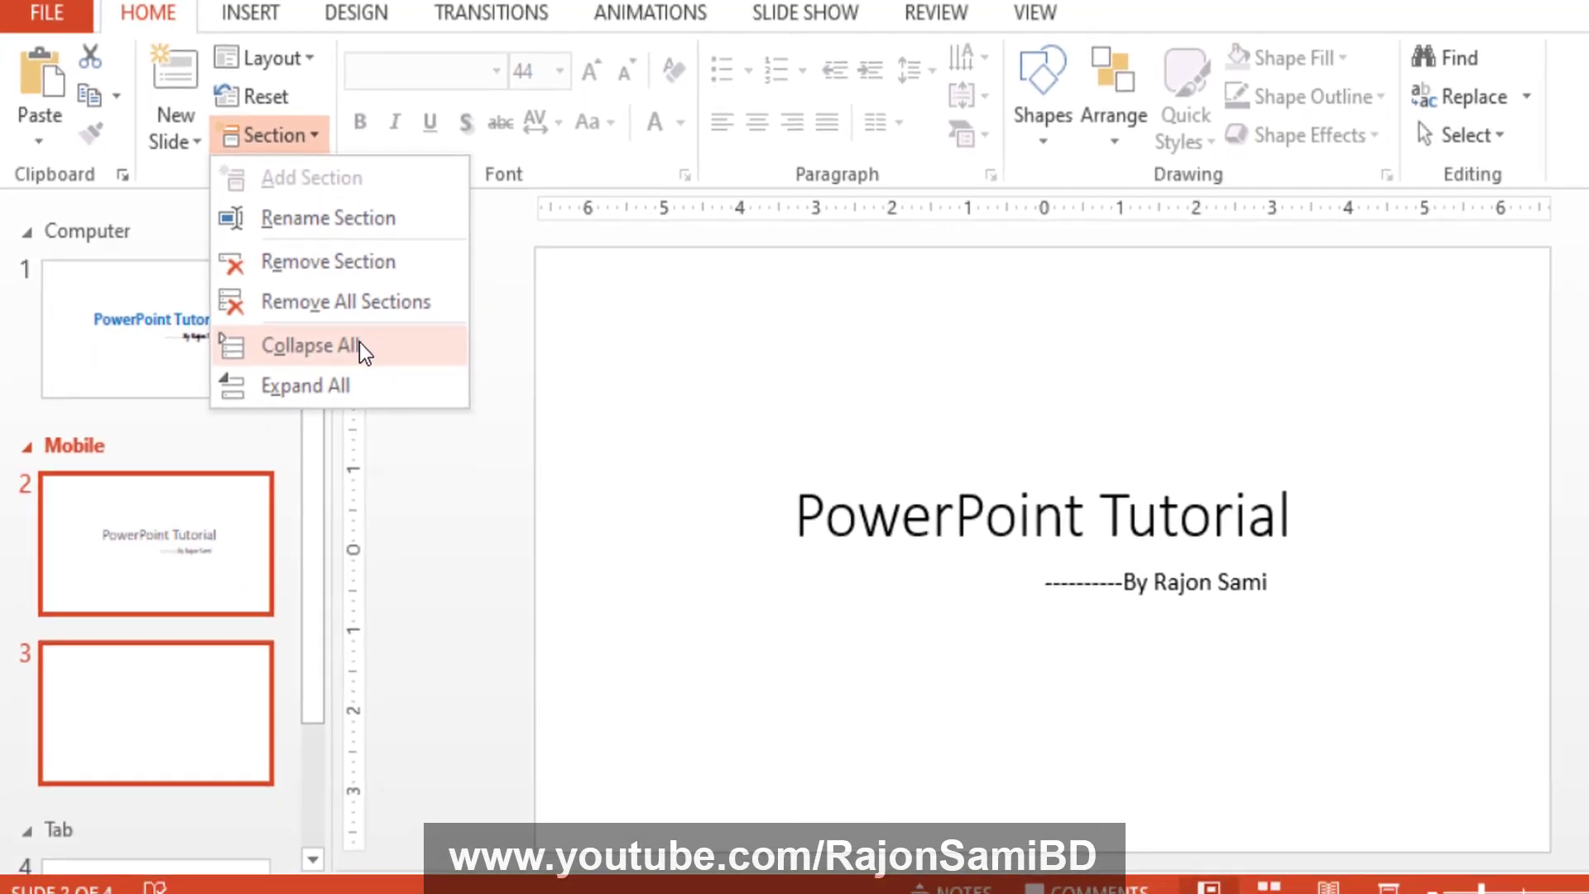
# - Collapse all sections, toggle the Mobile section open and closed, then Expand All
pyautogui.click(359, 344)
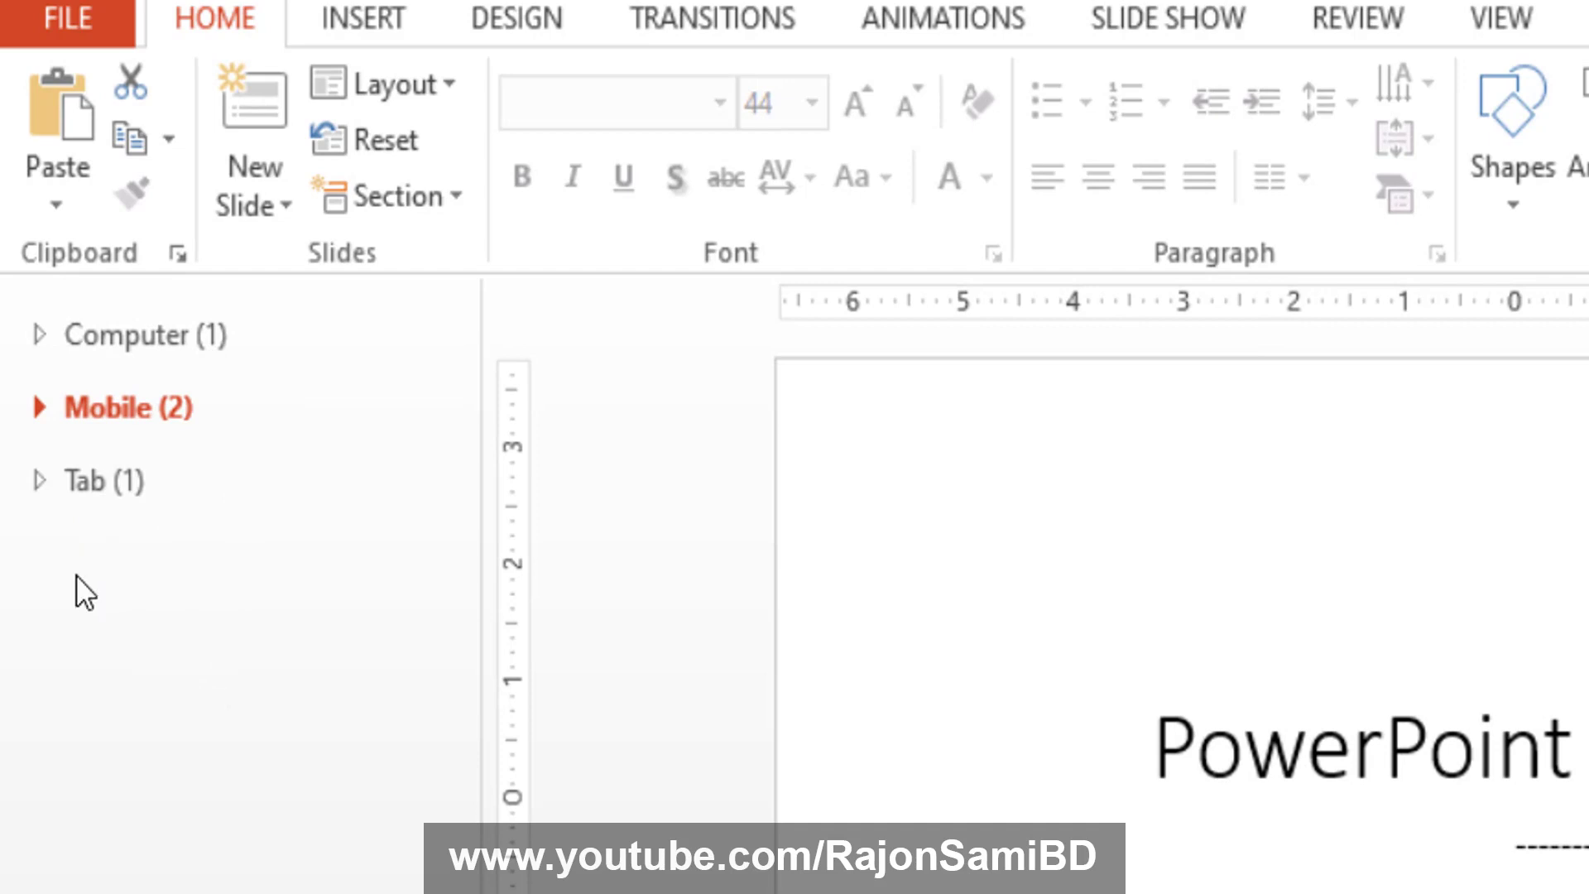
pyautogui.click(23, 408)
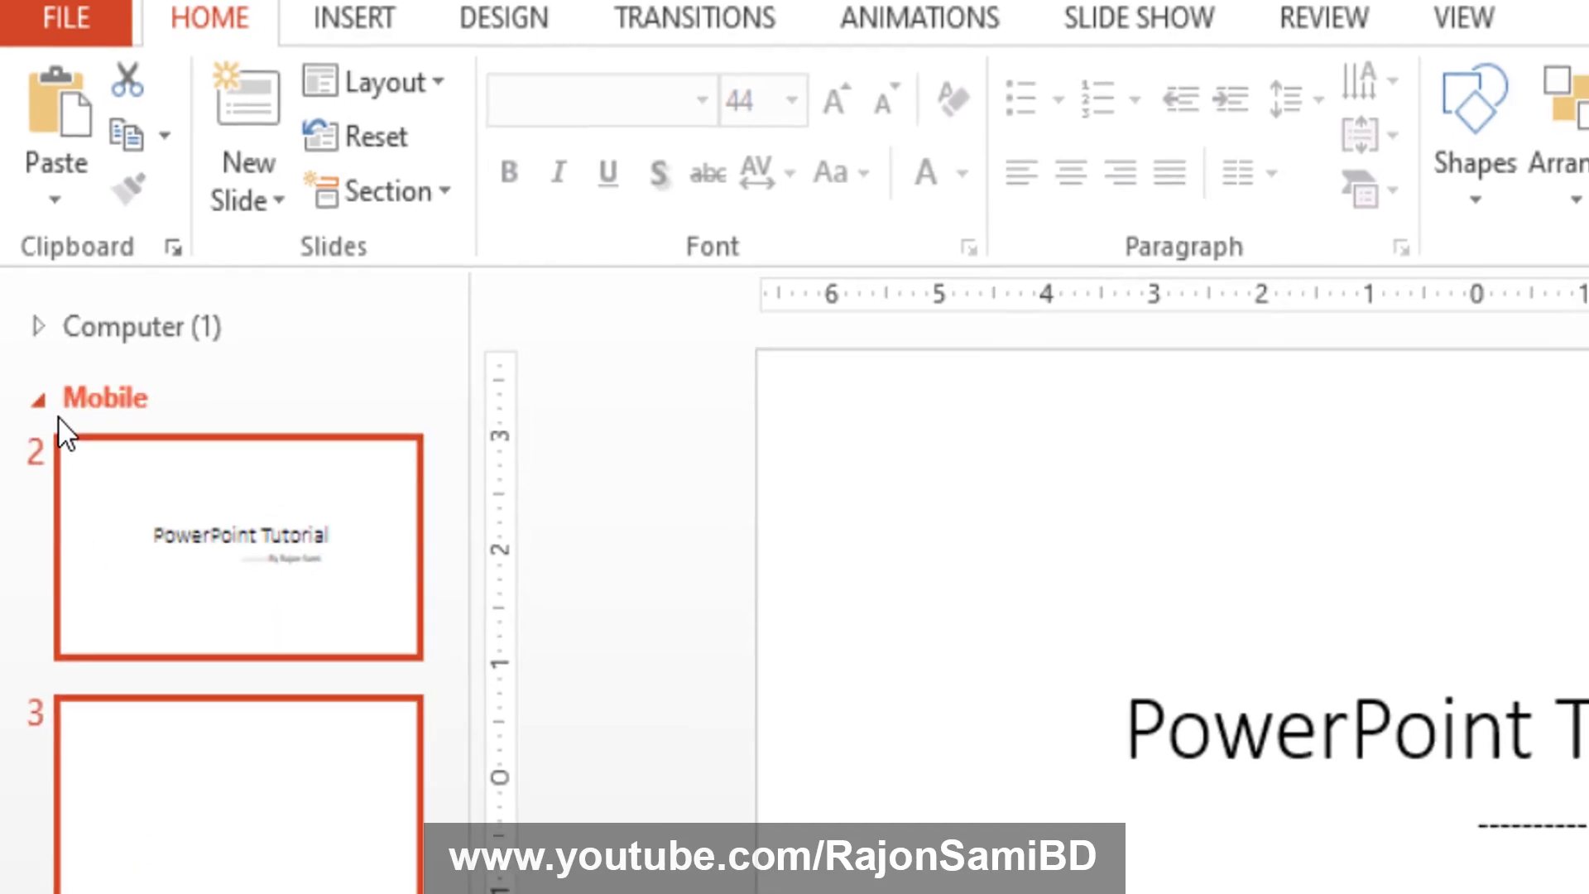
pyautogui.click(39, 421)
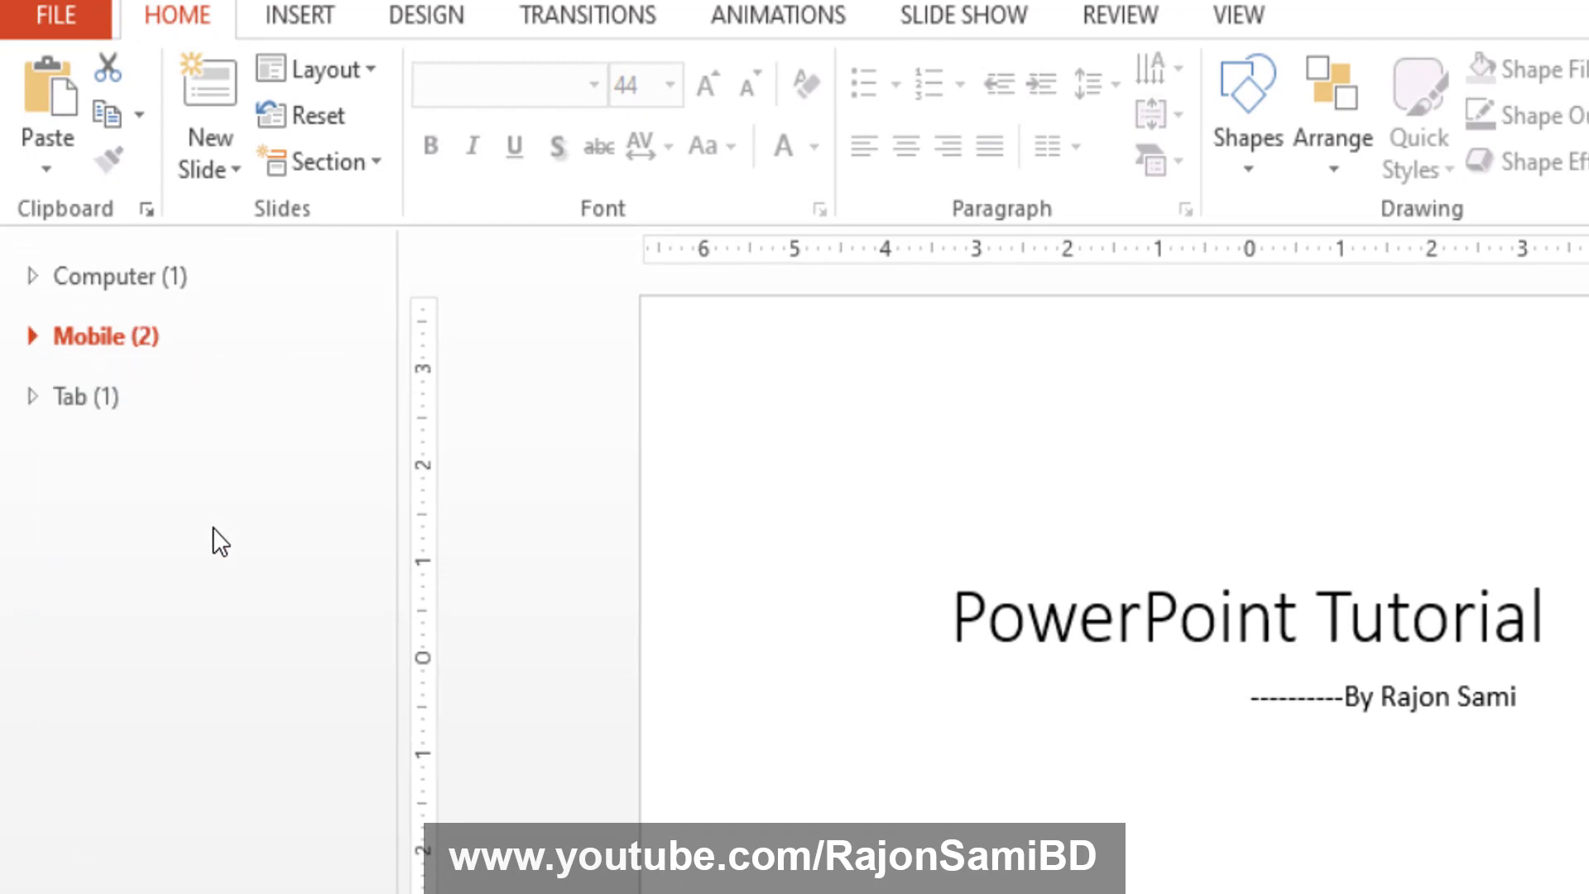
pyautogui.click(111, 283)
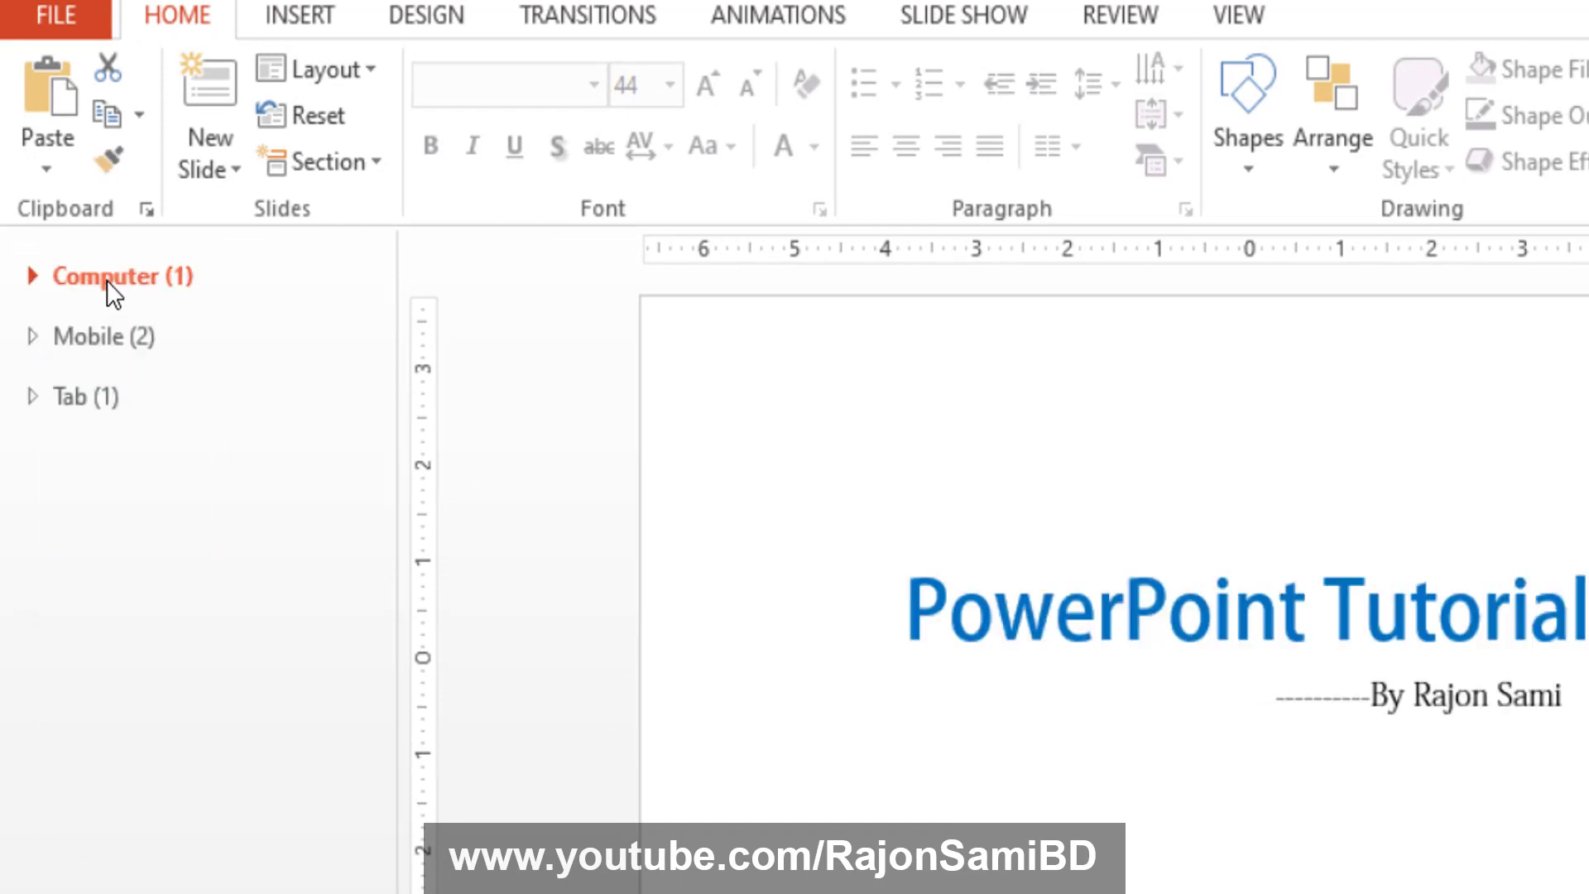
pyautogui.click(411, 191)
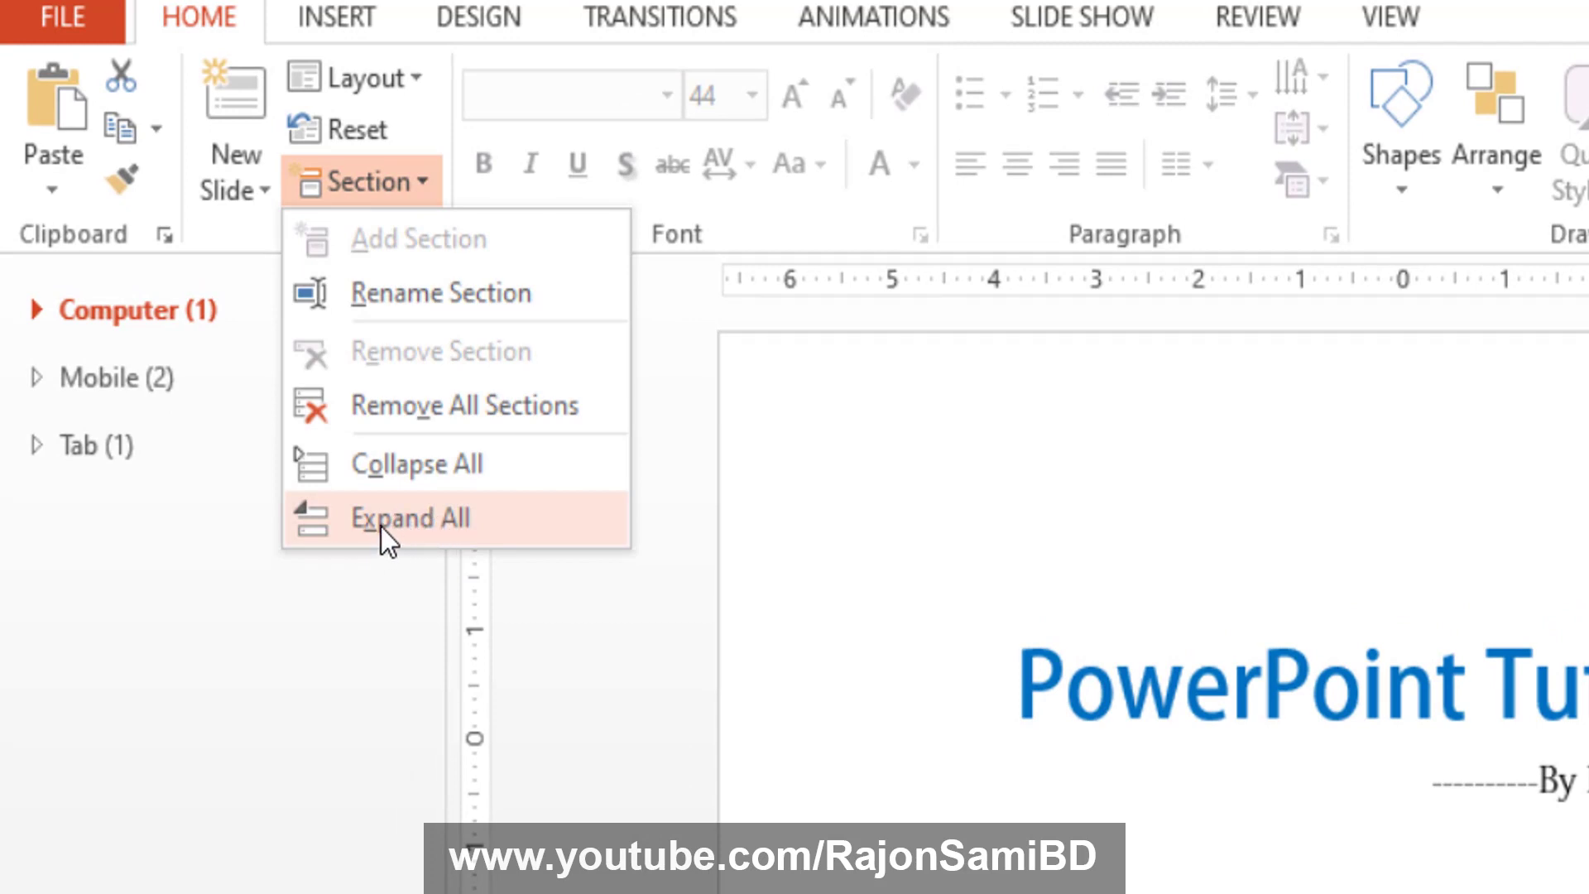
pyautogui.click(381, 527)
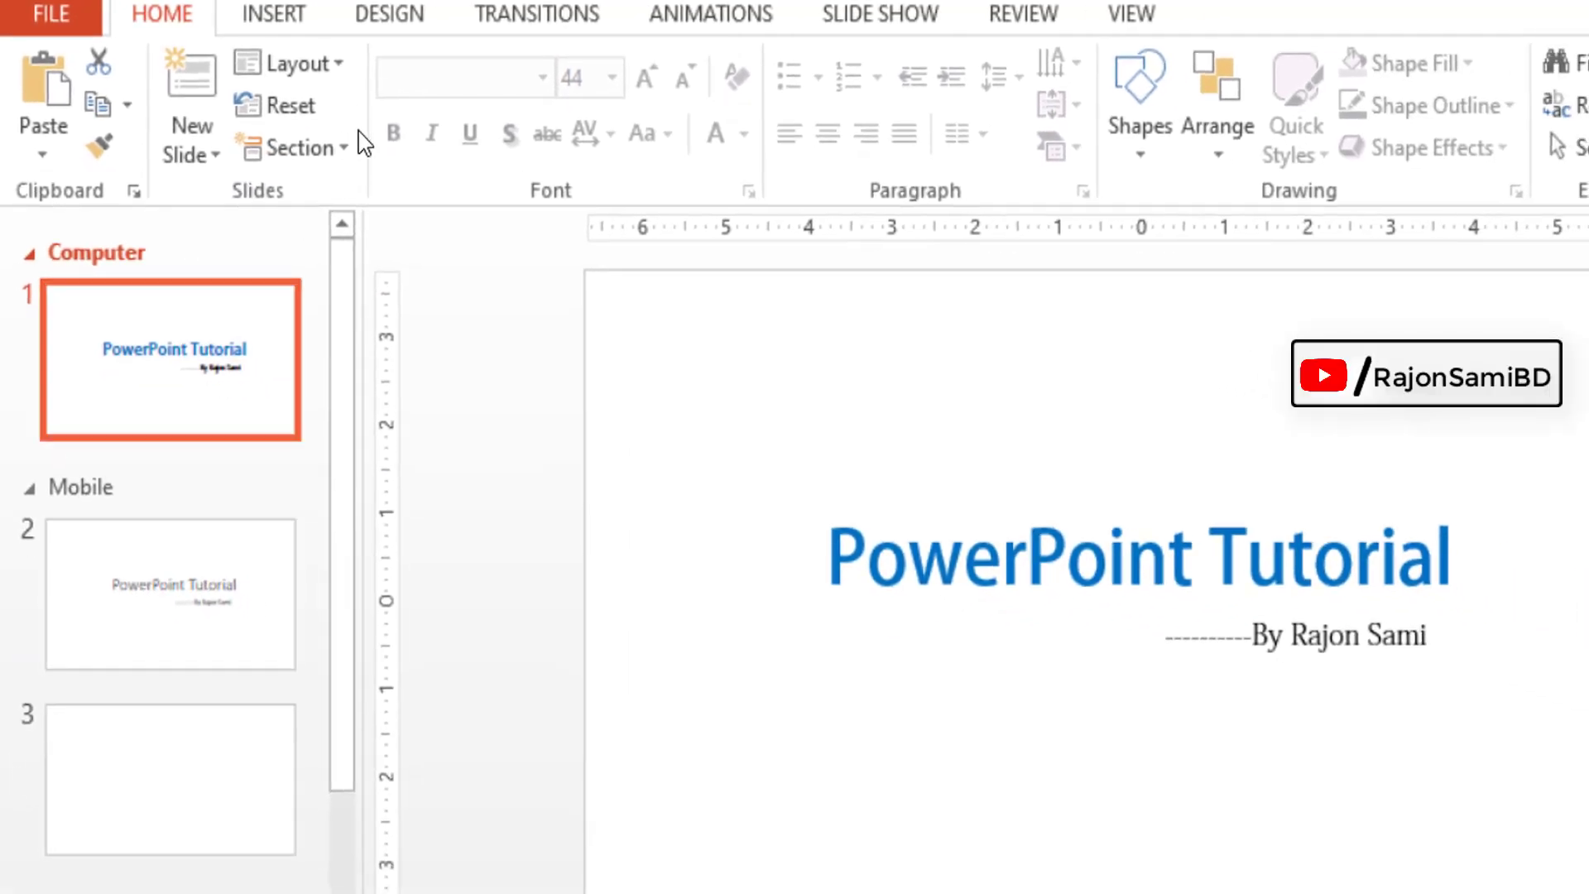
# - Collapse Computer and Mobile individually, reopen Mobile, then Collapse All and Expand All
pyautogui.click(30, 256)
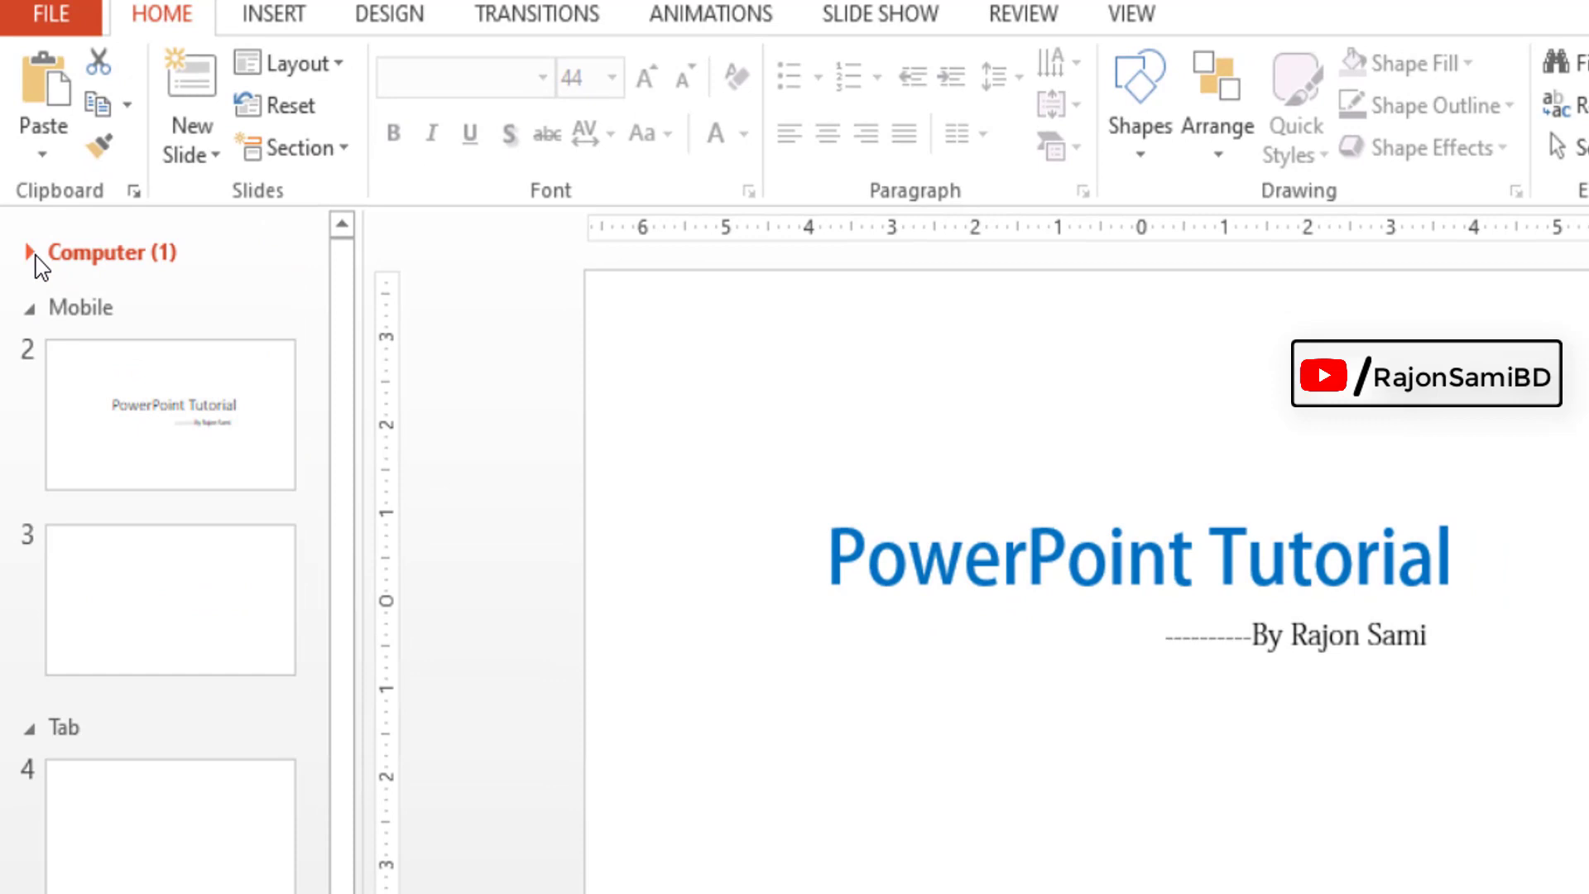
pyautogui.click(31, 311)
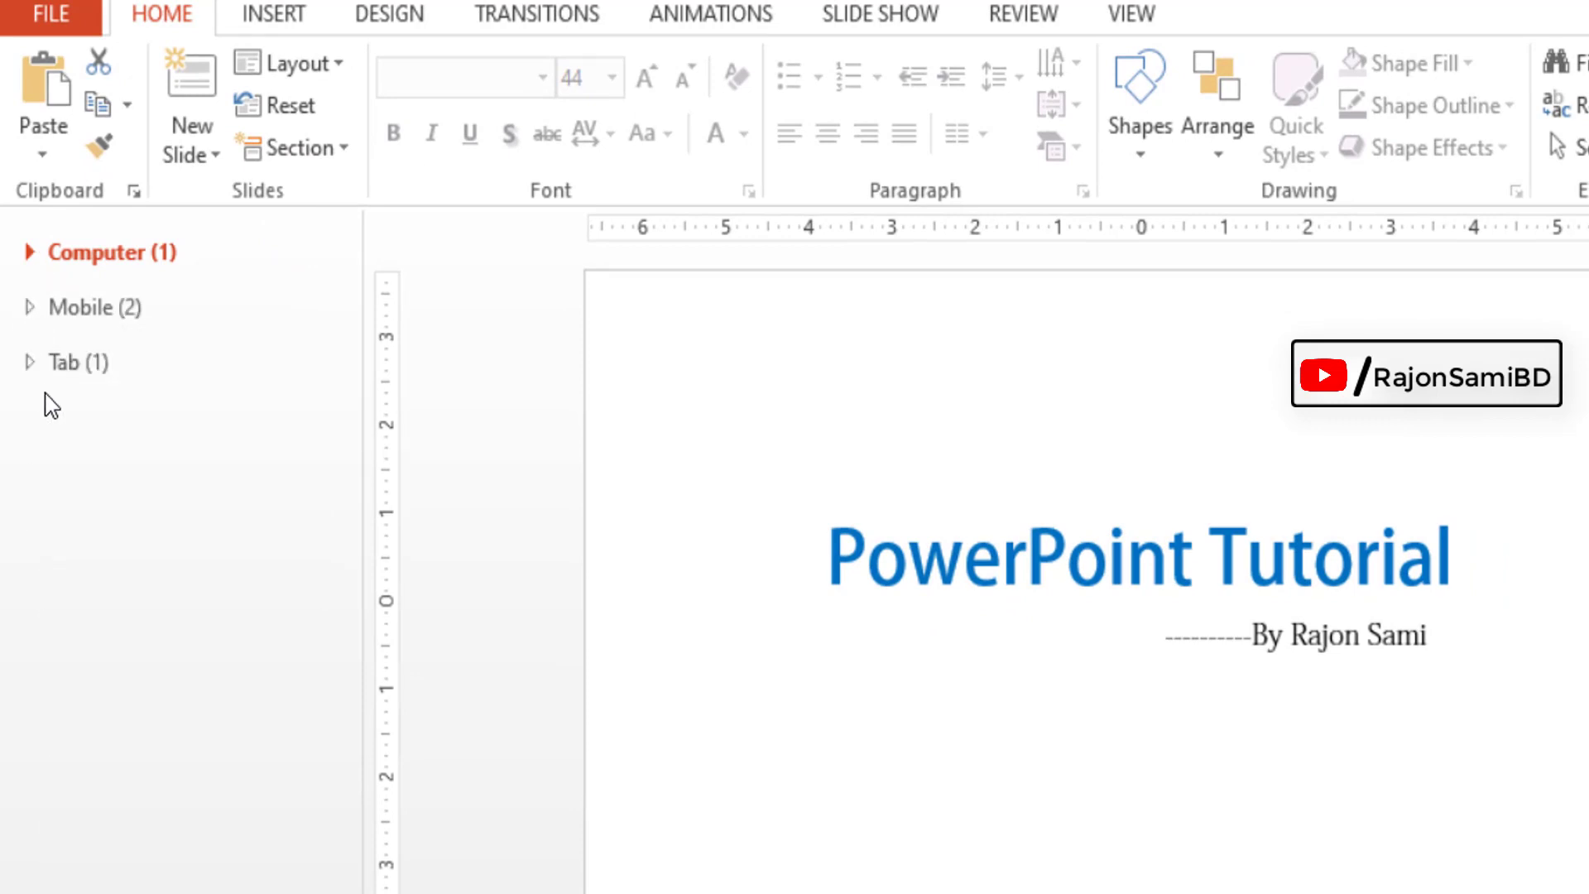
pyautogui.click(30, 310)
pyautogui.click(291, 147)
pyautogui.click(217, 265)
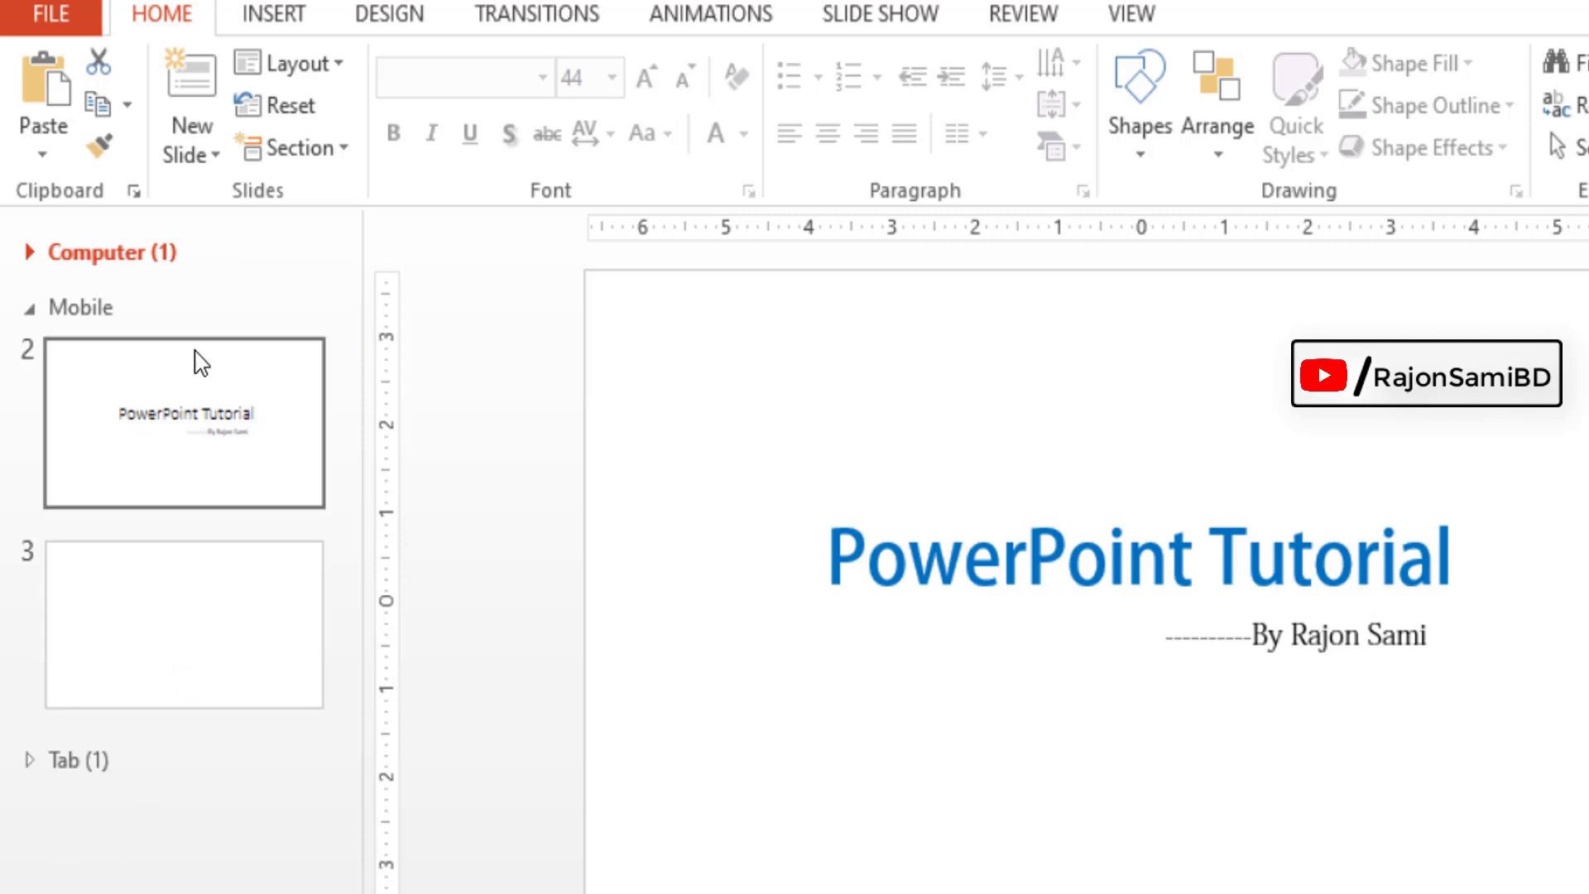
pyautogui.click(343, 158)
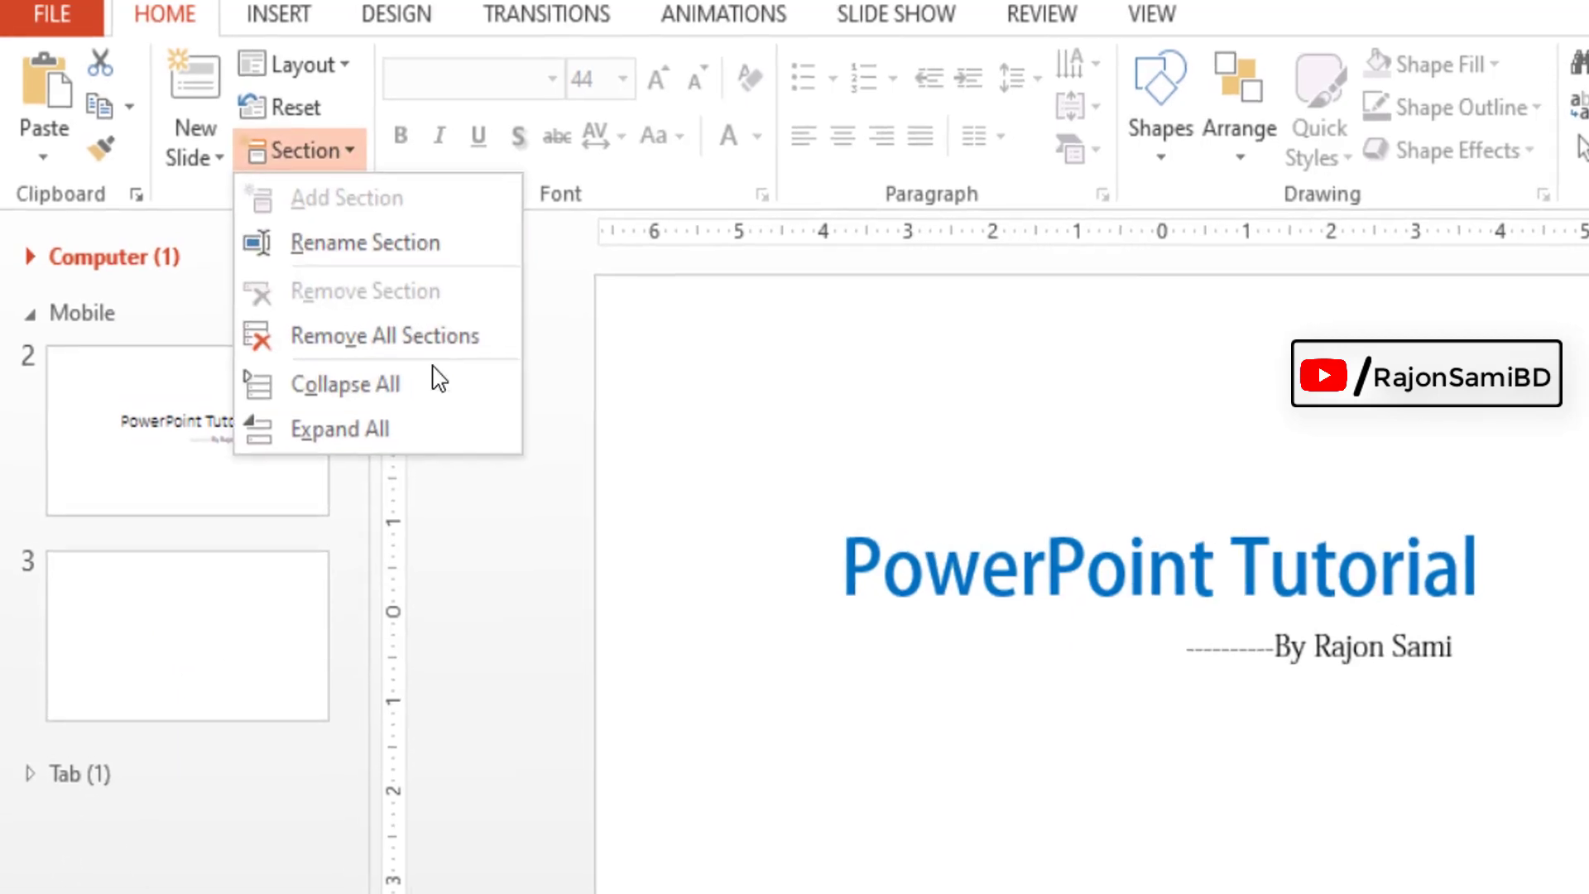
pyautogui.click(419, 390)
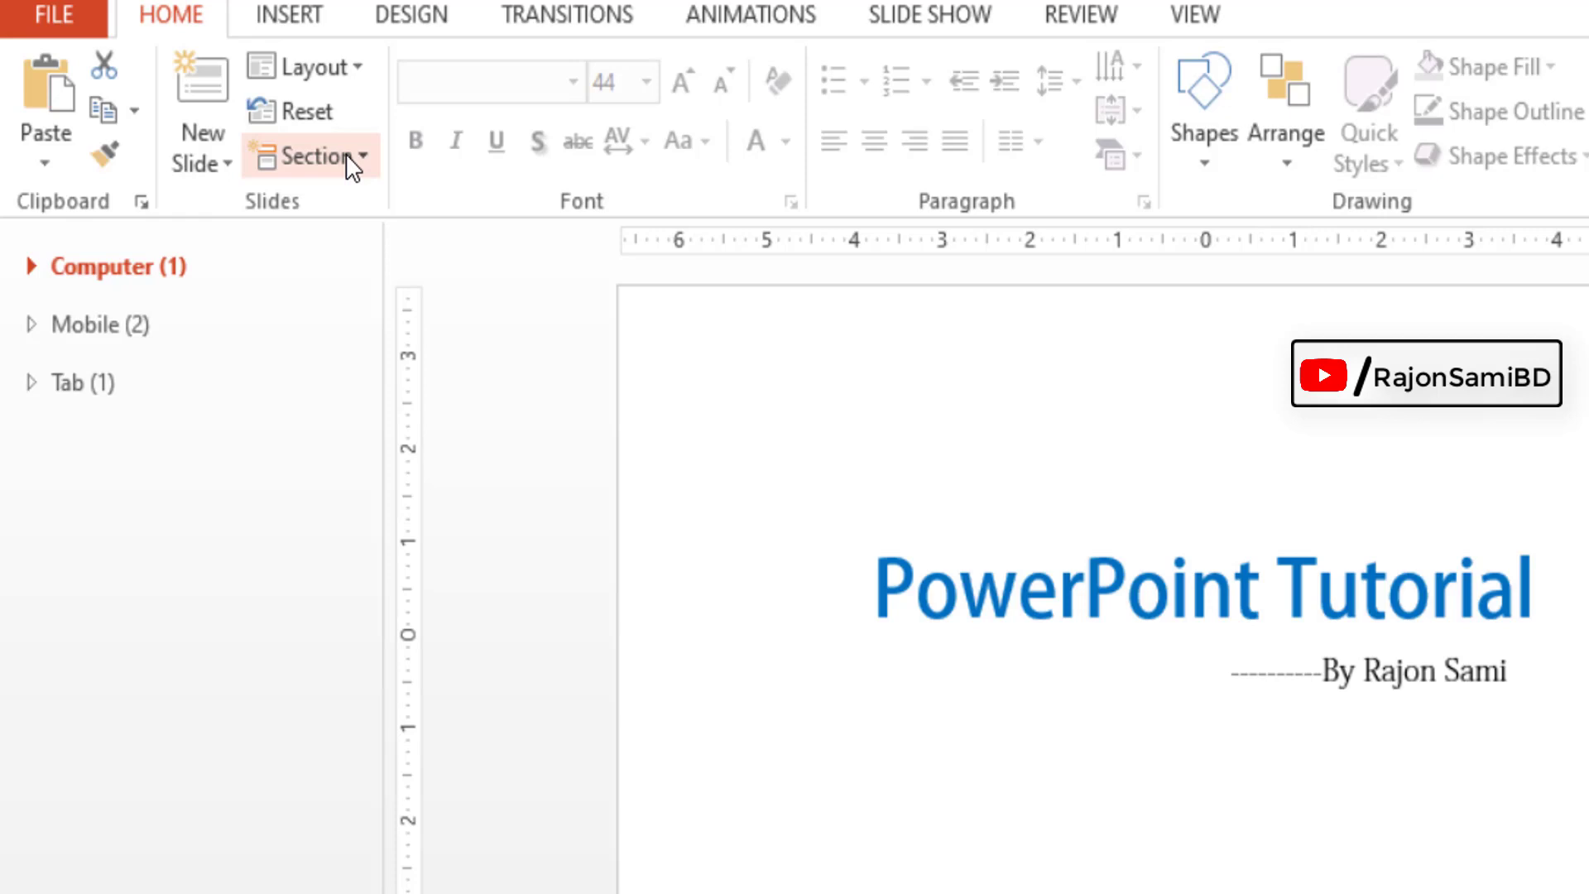
pyautogui.click(353, 161)
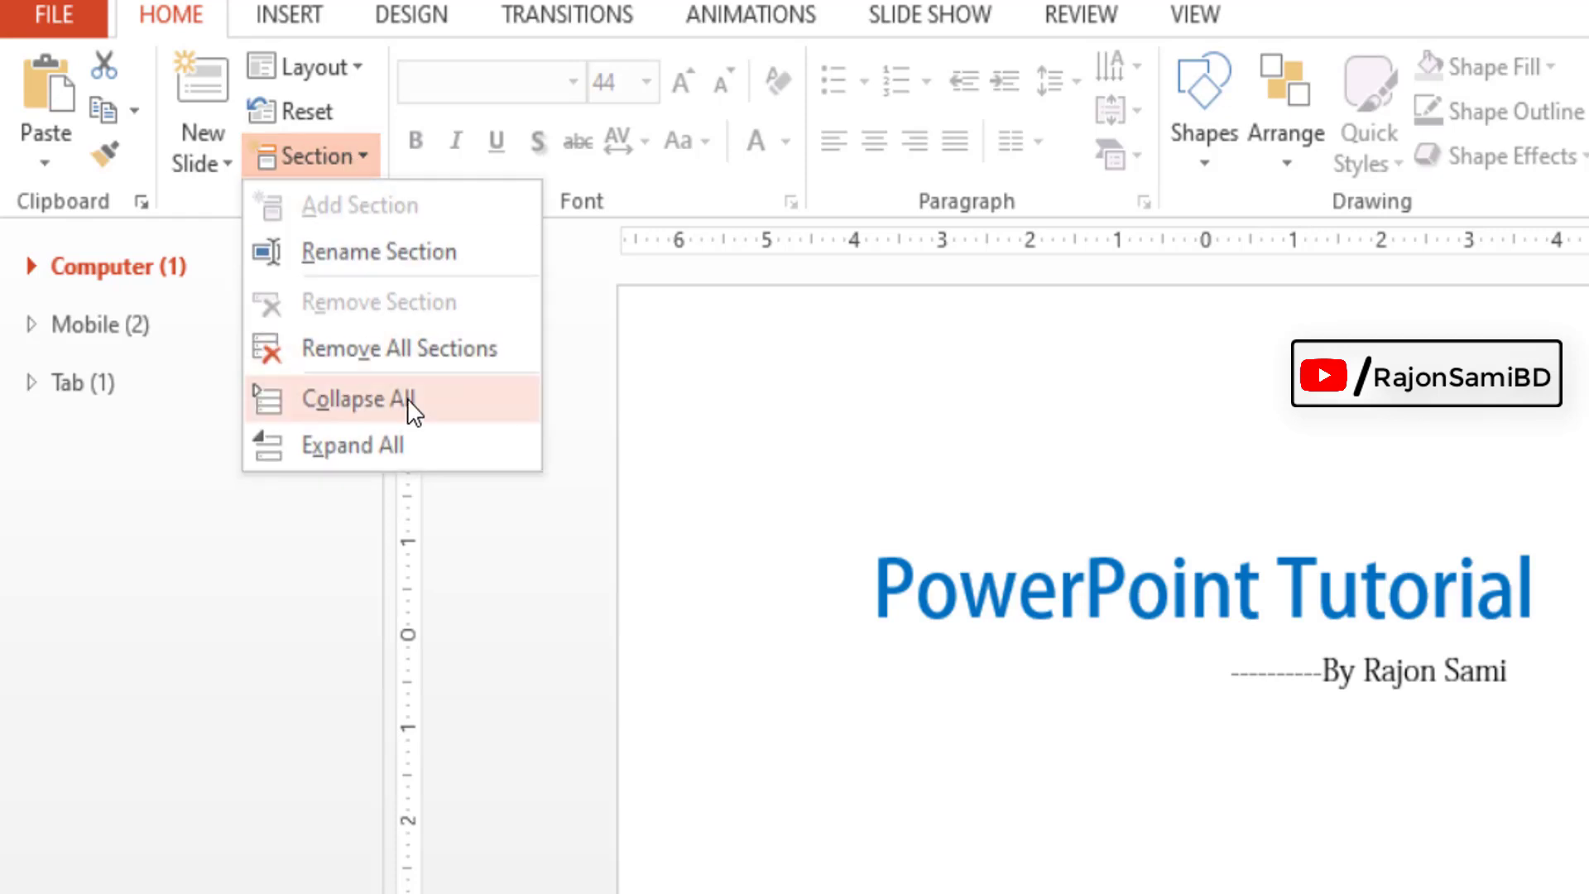
pyautogui.click(394, 448)
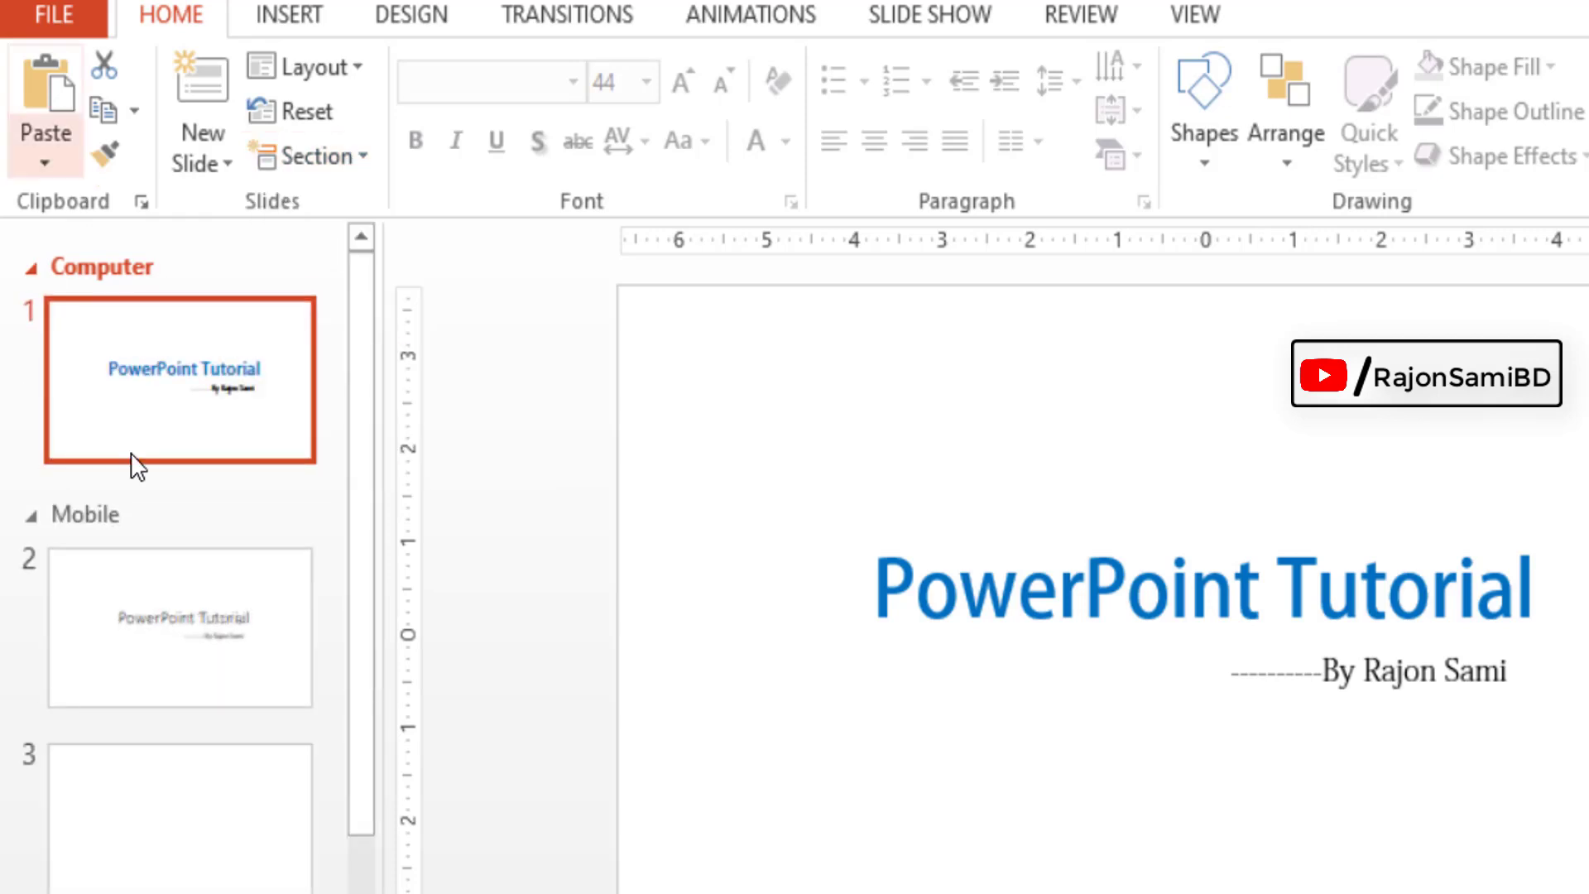
# - Use Section > Remove All Sections to drop the Computer, Mobile and Tab headings
pyautogui.click(371, 158)
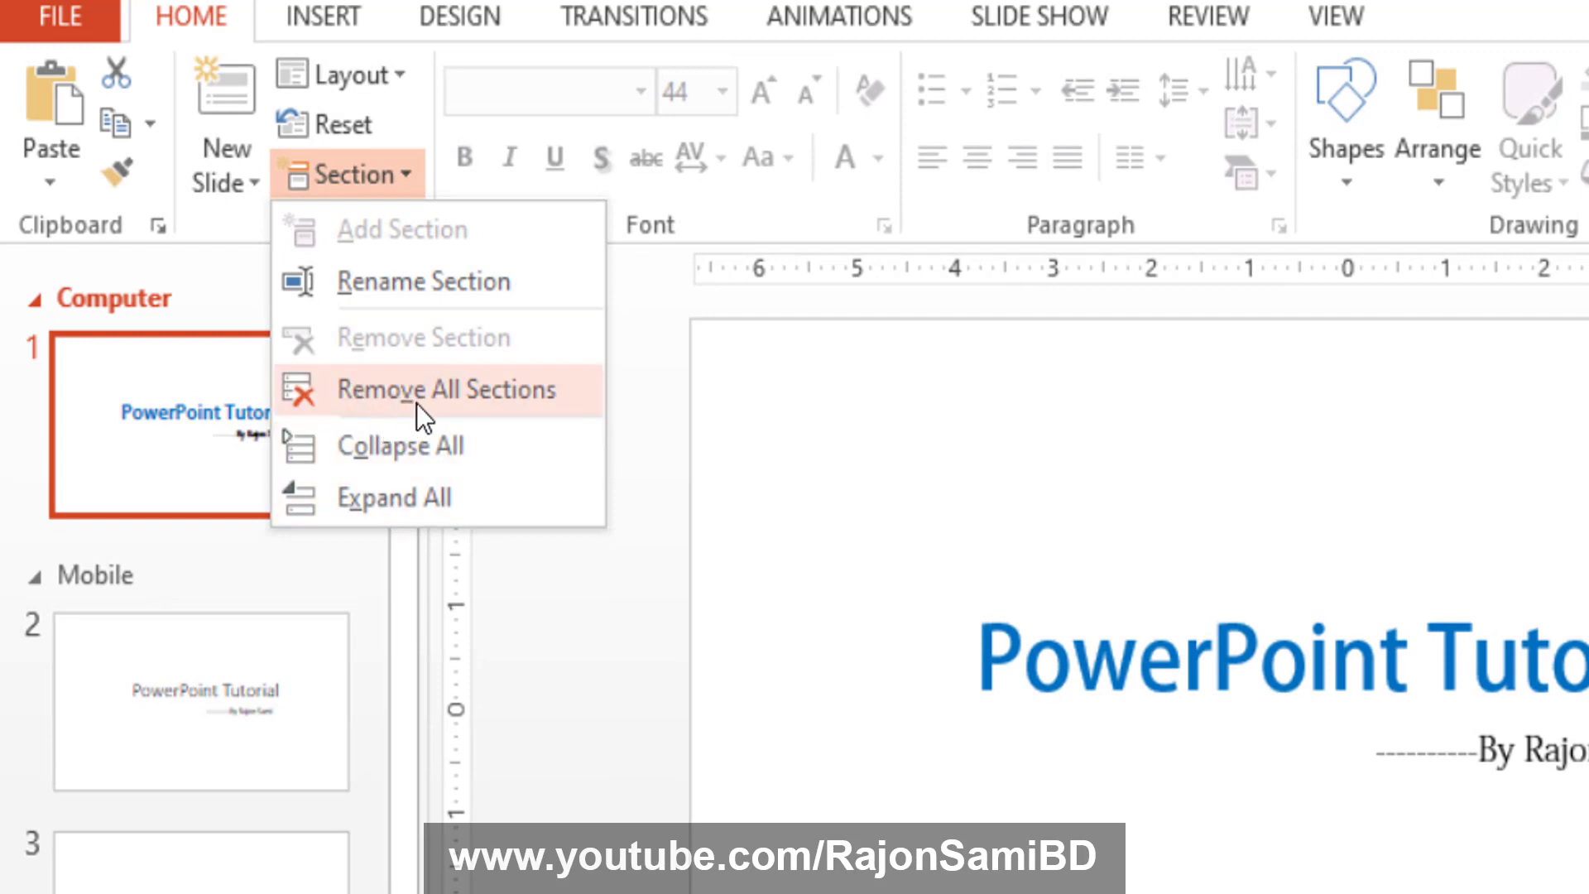
pyautogui.click(327, 394)
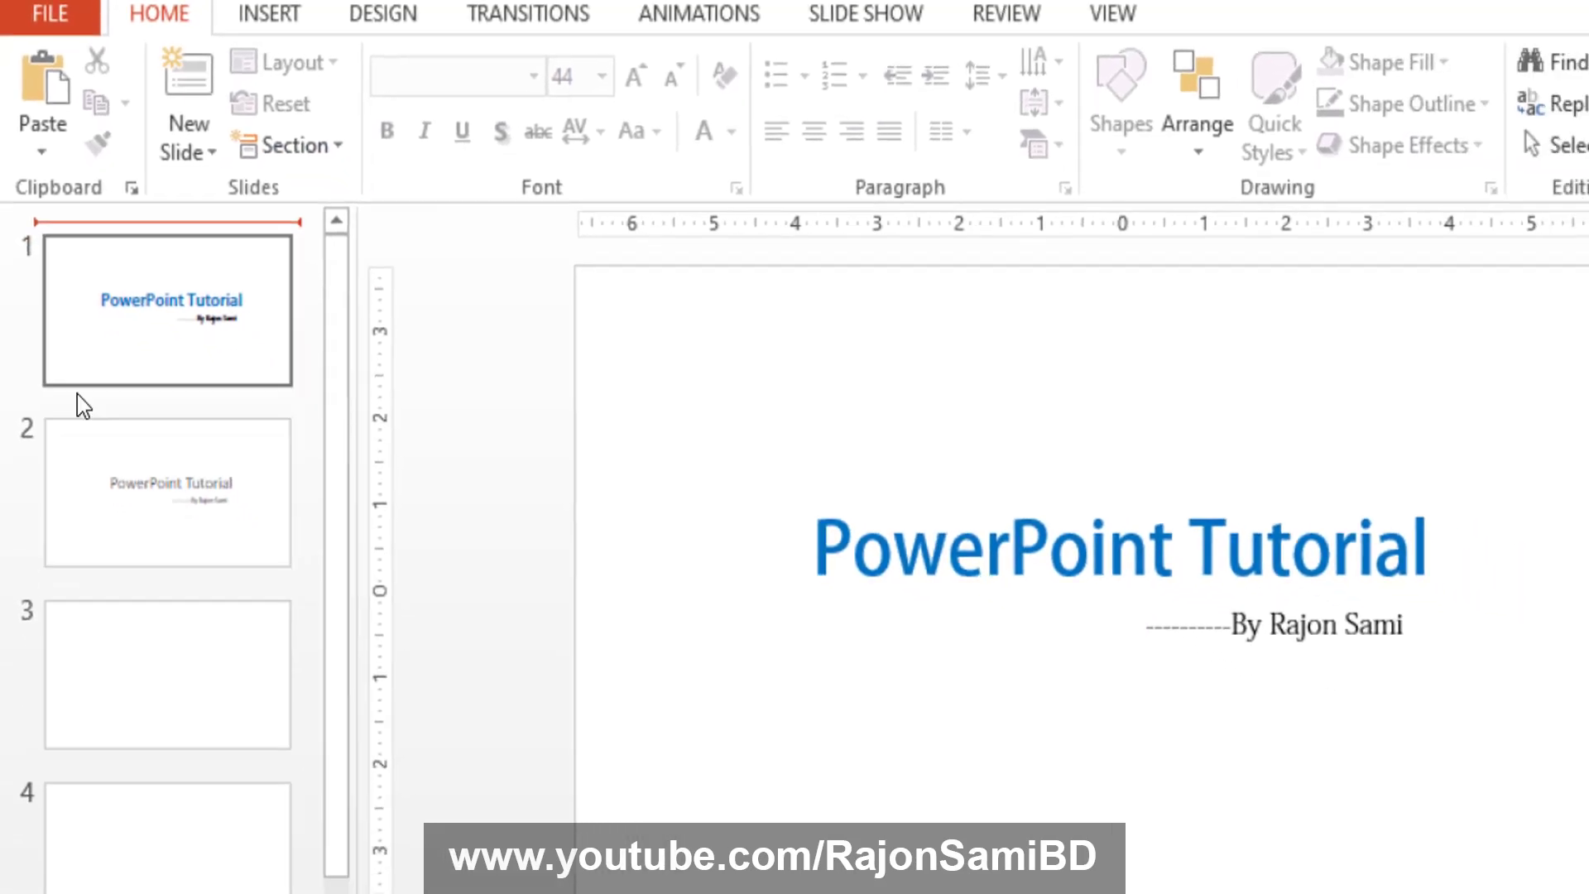